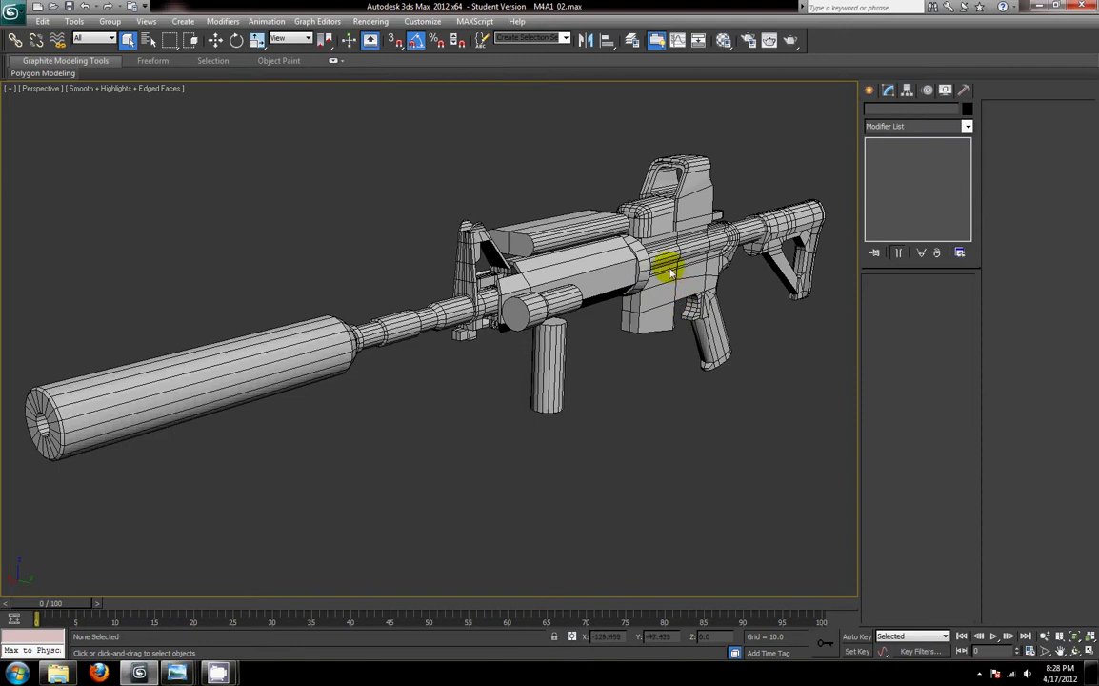
- Hide every part of the rifle except the Upper Receiver and frame its trigger guard area
left_click(662, 317)
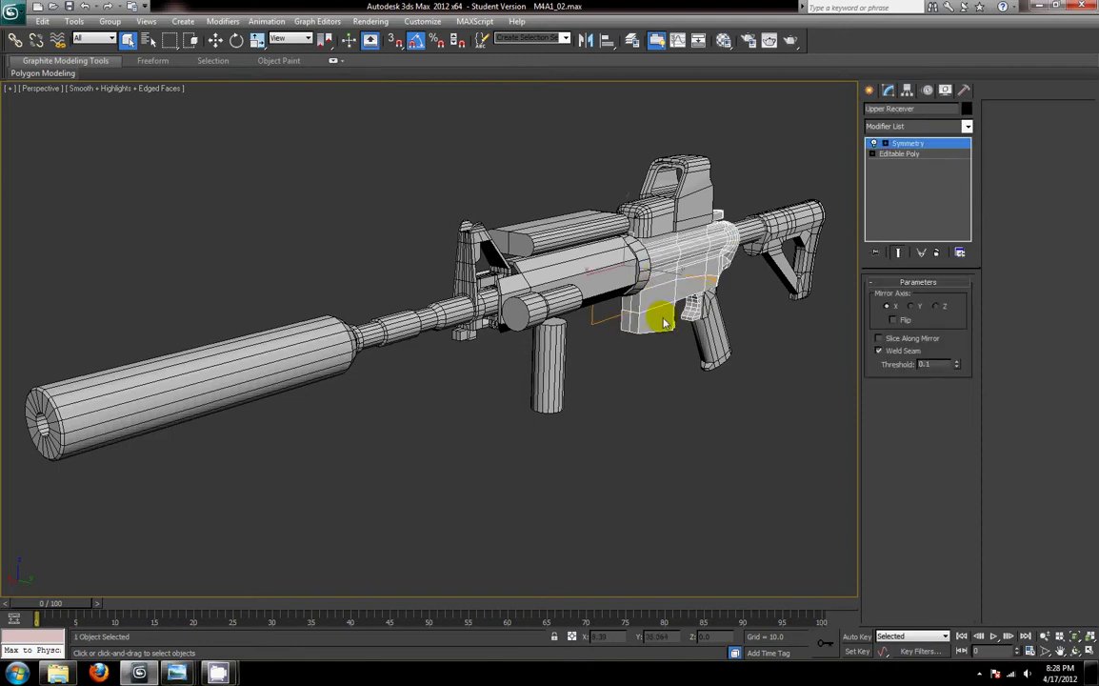
right_click(648, 364)
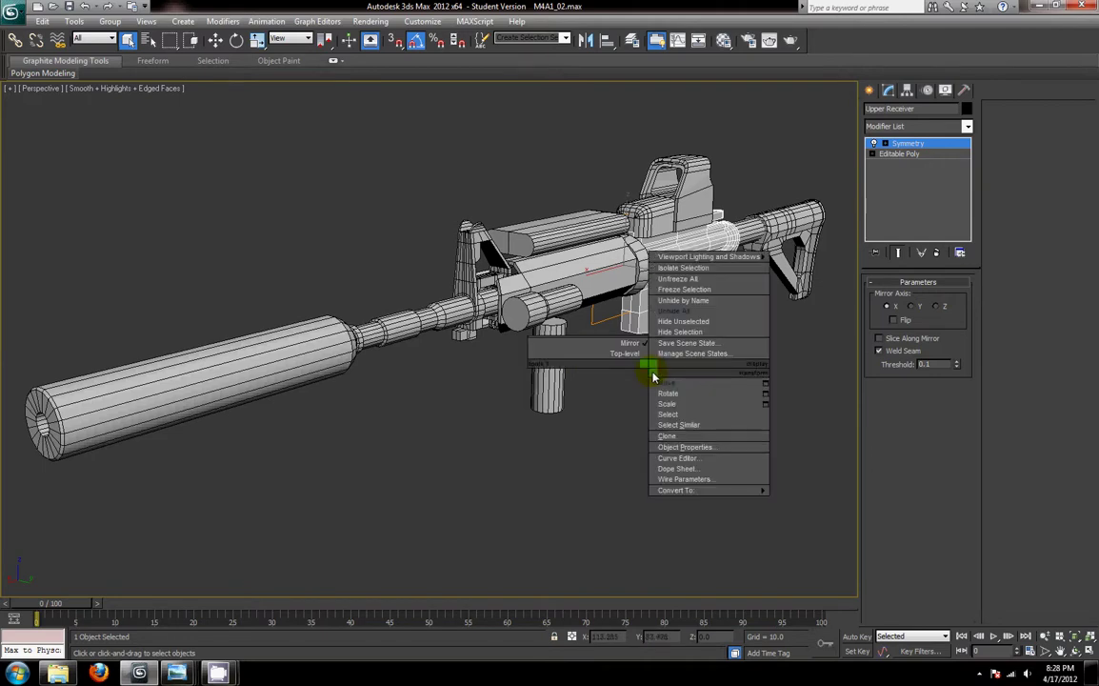
left_click(695, 323)
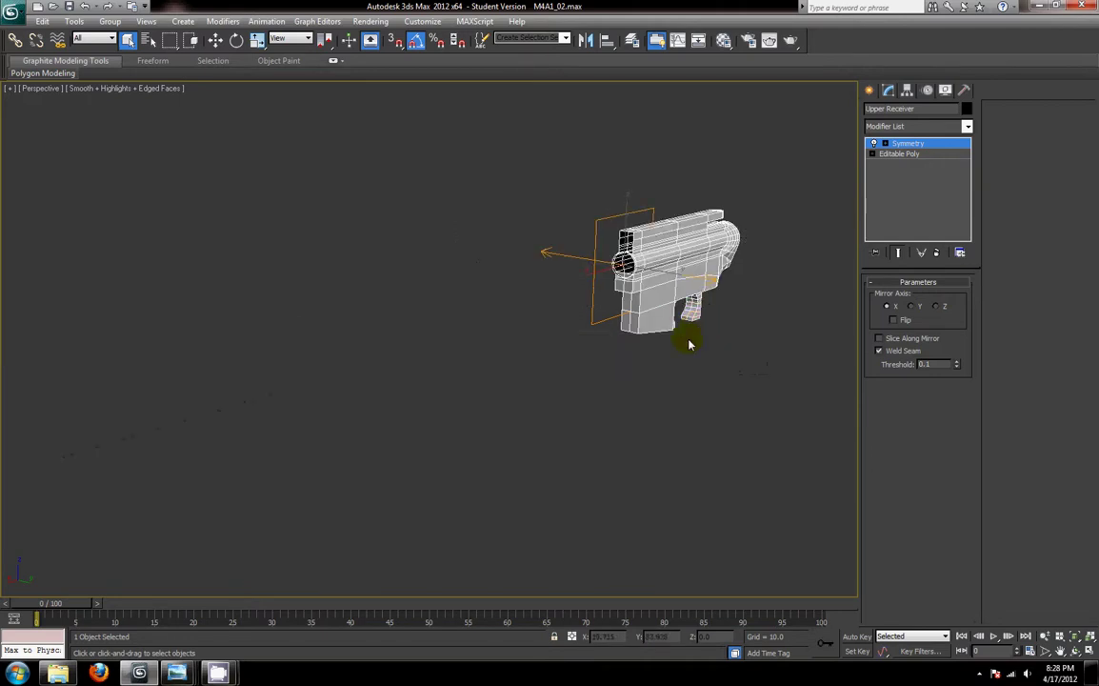
key("z")
middle_click_drag(508, 436, 540, 319, "alt")
key("alt+w")
scroll(570, 276, "down", 5)
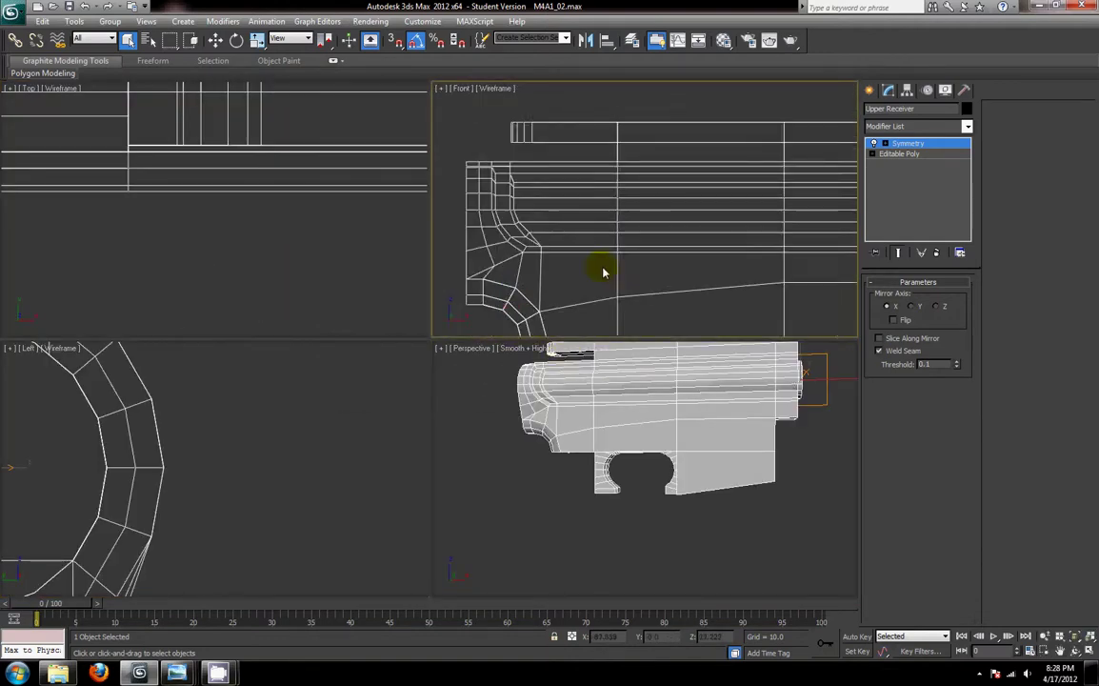
scroll(651, 290, "up", 7)
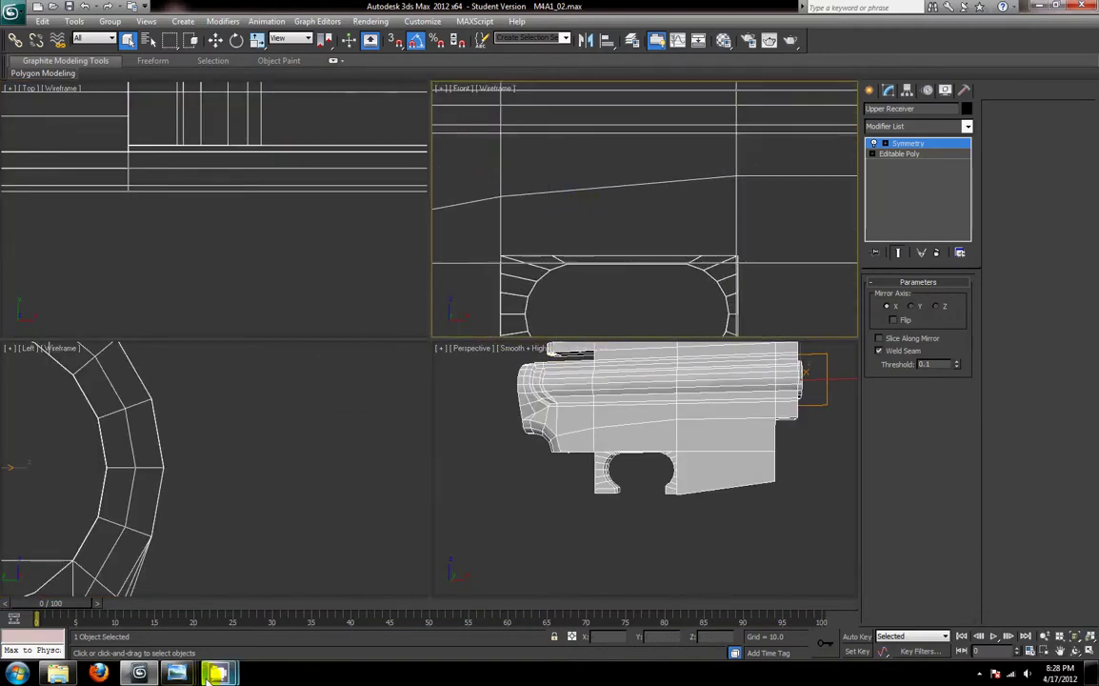
- Switch to Windows Photo Viewer to examine the trigger guard and magazine well in reference photo M4A1_87, and return to 3ds Max
mouse_move(217, 672)
left_click(121, 602)
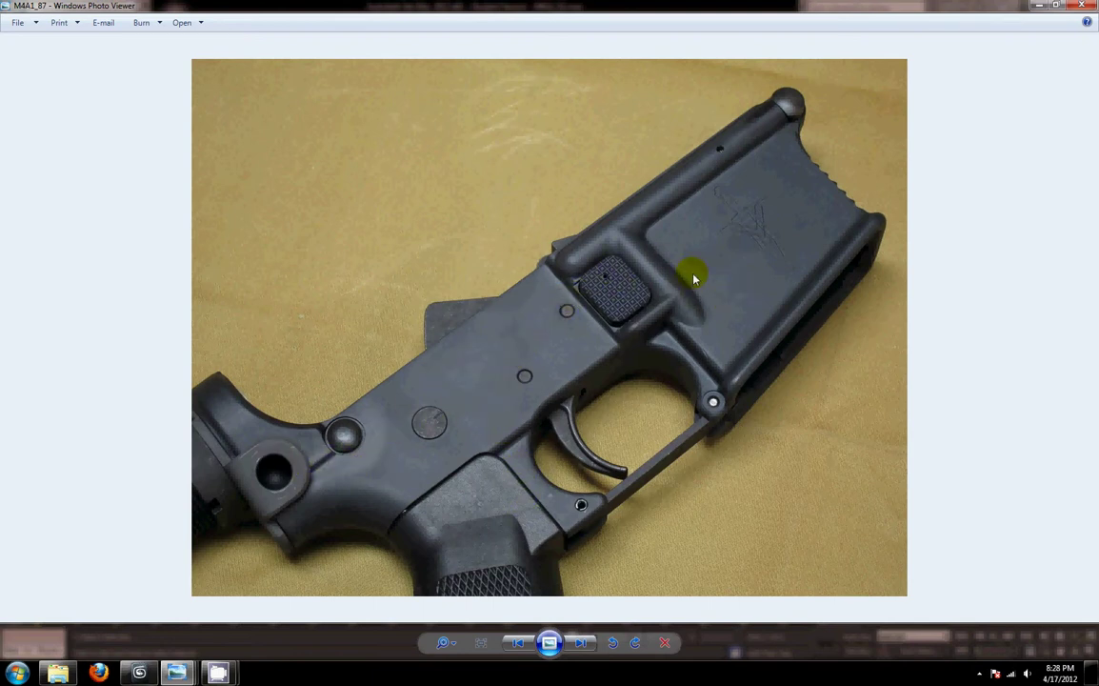
left_click(139, 672)
- Delete the horizontal edges directly above the trigger guard opening in the Upper Receiver's Editable Poly
scroll(678, 404, "up", 5)
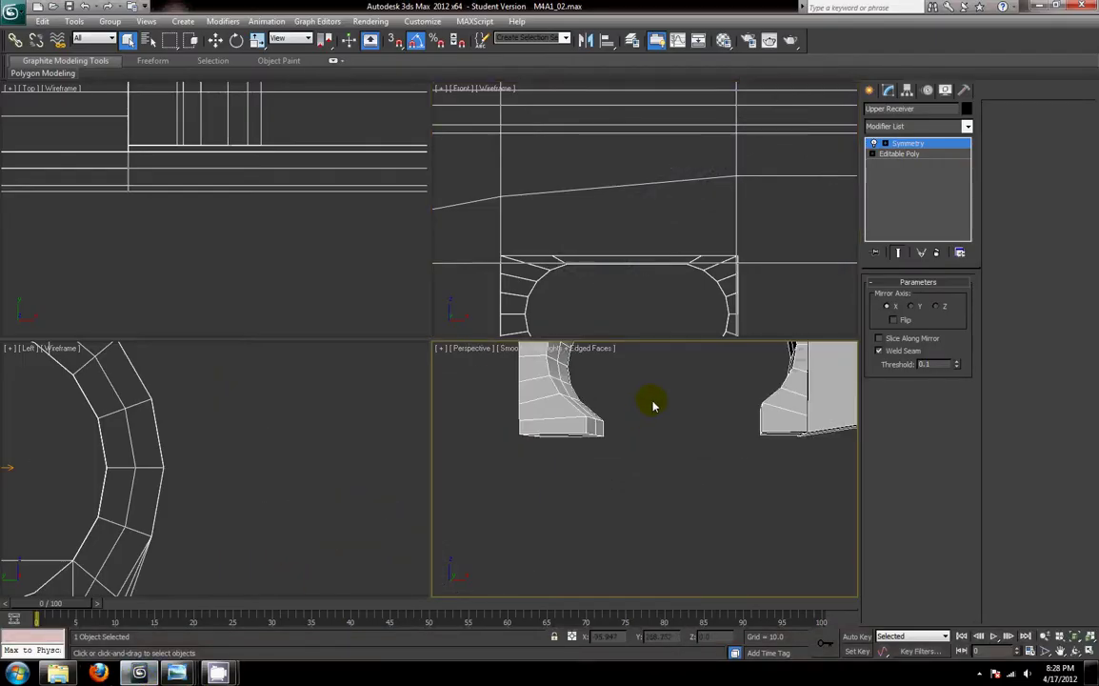
scroll(633, 246, "up", 3)
left_click(899, 155)
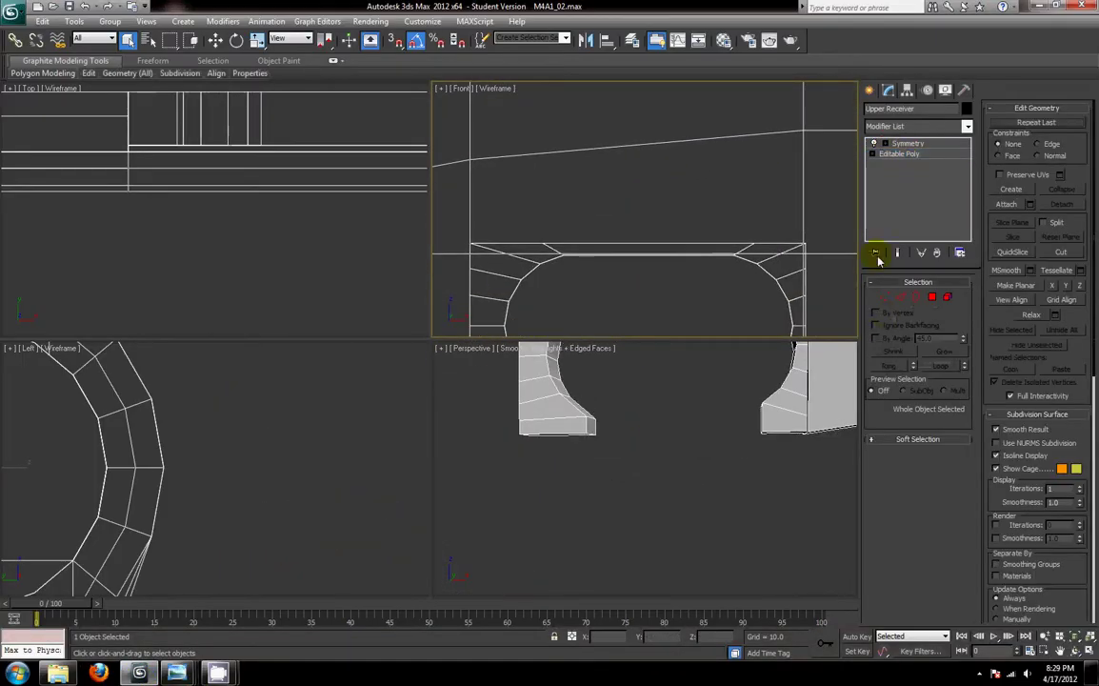
left_click(899, 298)
left_click_drag(511, 196, 752, 279)
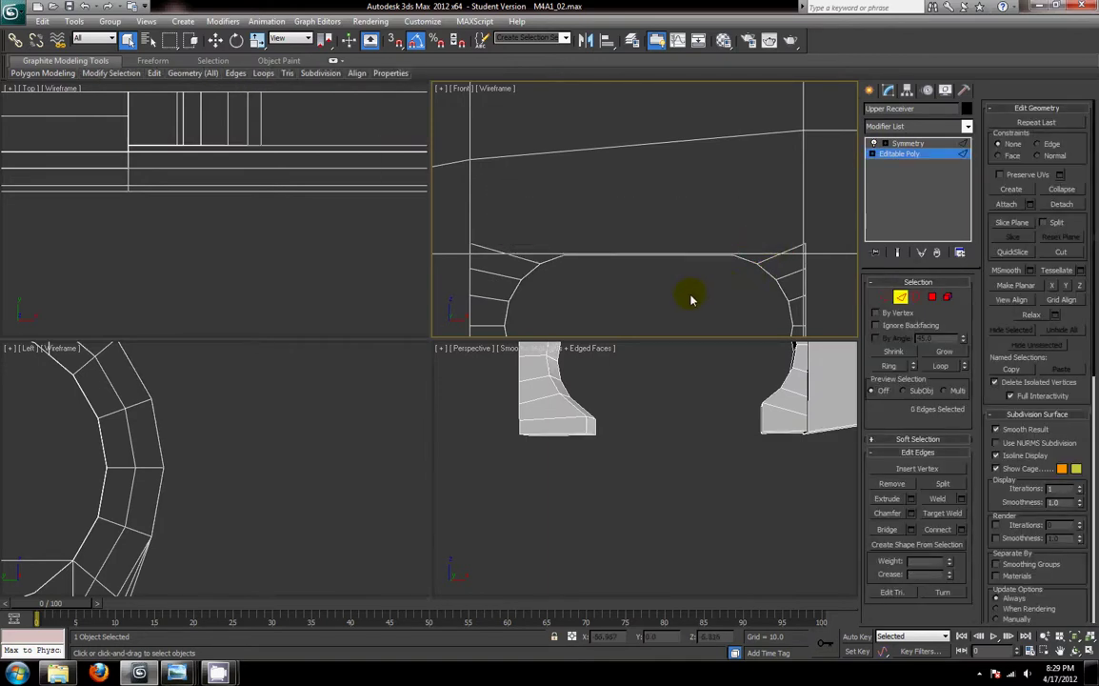
middle_click_drag(692, 299, 662, 281)
scroll(677, 436, "down", 5)
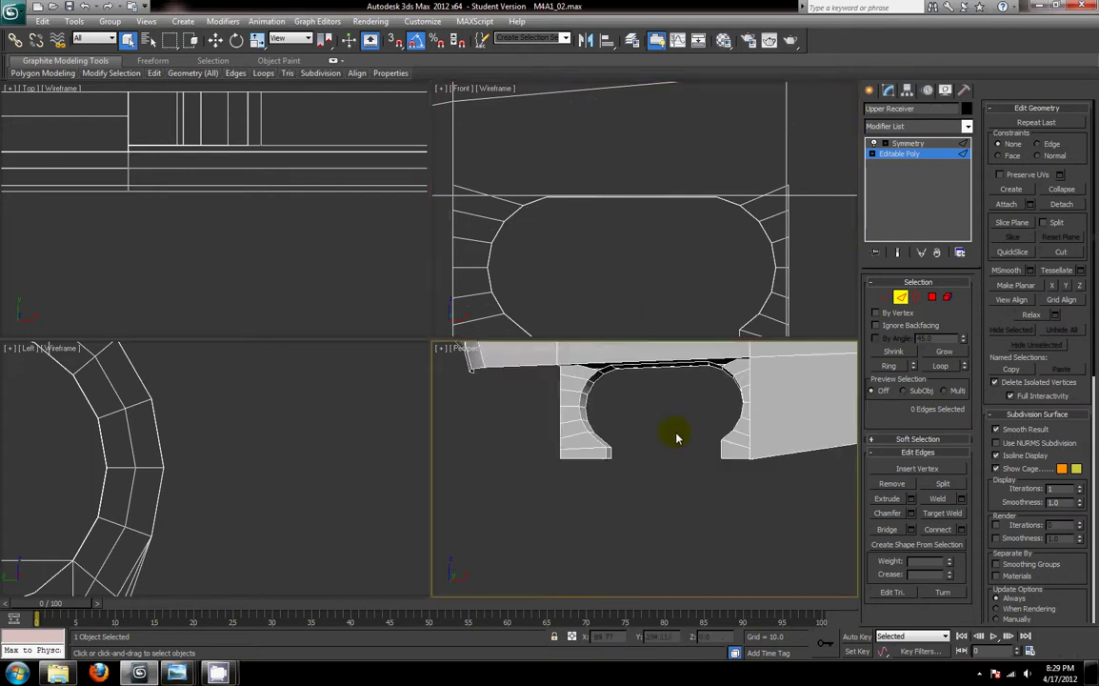
- Delete the long vertical edge beside the trigger guard where it adjoins the magazine well
middle_click_drag(677, 436, 677, 490)
middle_click_drag(621, 451, 670, 459, "alt")
key("alt+w")
middle_click_drag(561, 392, 571, 314, "alt")
left_click(542, 344)
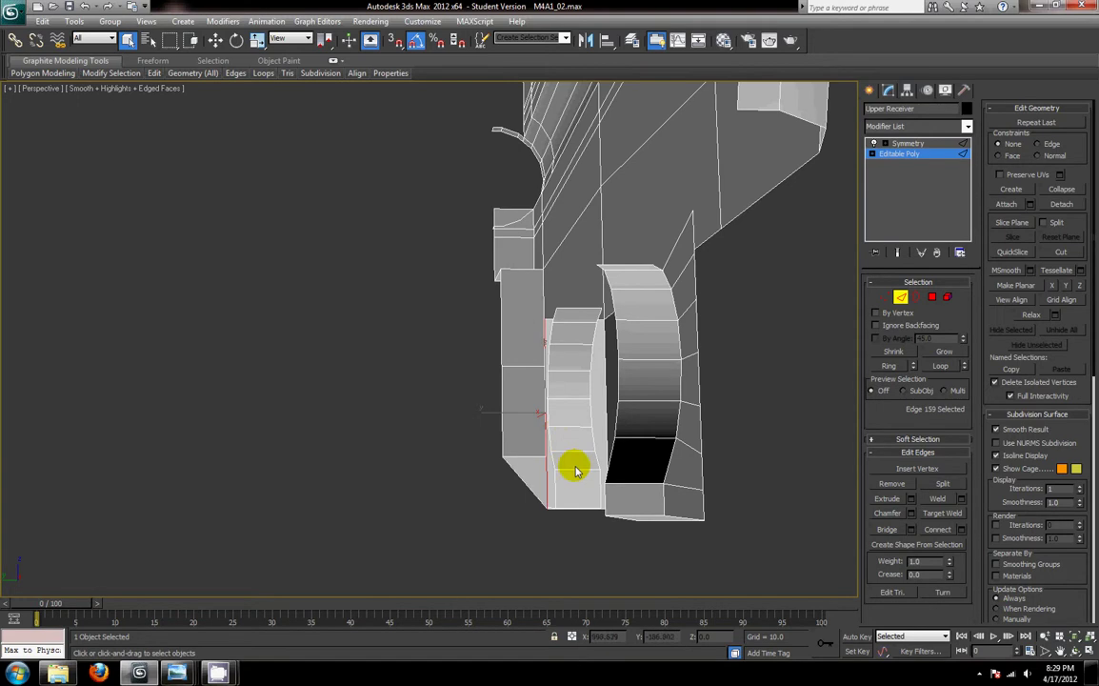
key("Delete")
- Align the trigger guard's edge loop facing the magazine well with the well's vertical edge by setting its X position to -43.025
scroll(598, 488, "down", 4)
middle_click_drag(590, 471, 510, 341, "alt")
left_click(512, 341)
key("w")
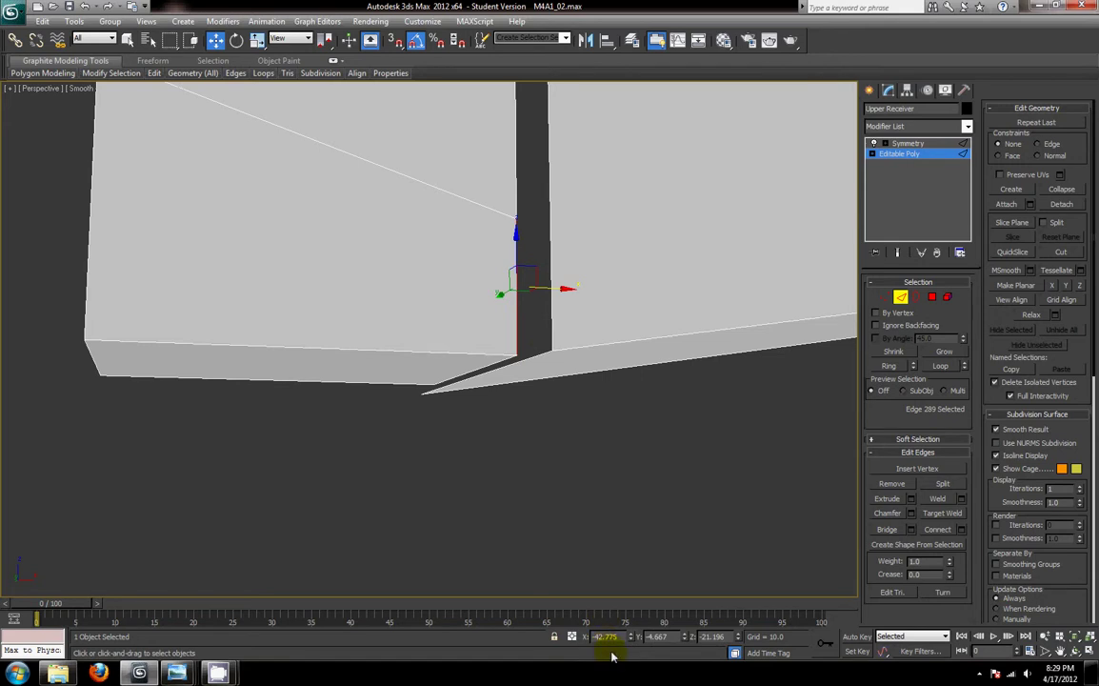
left_click(550, 336)
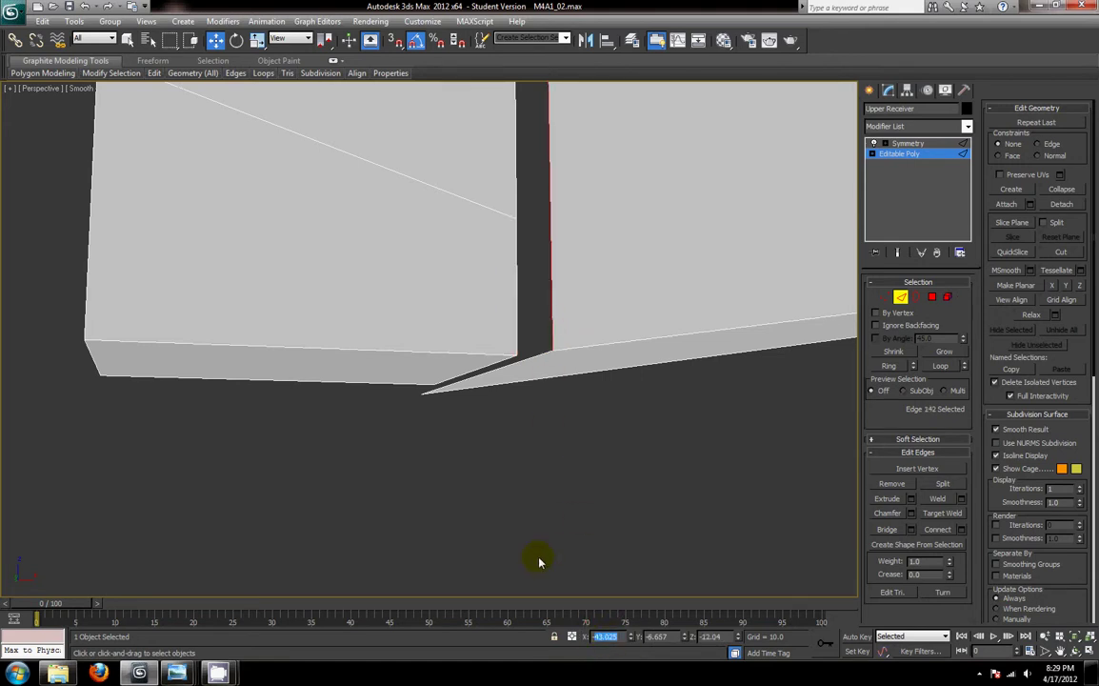
left_click(514, 322)
left_click(941, 365)
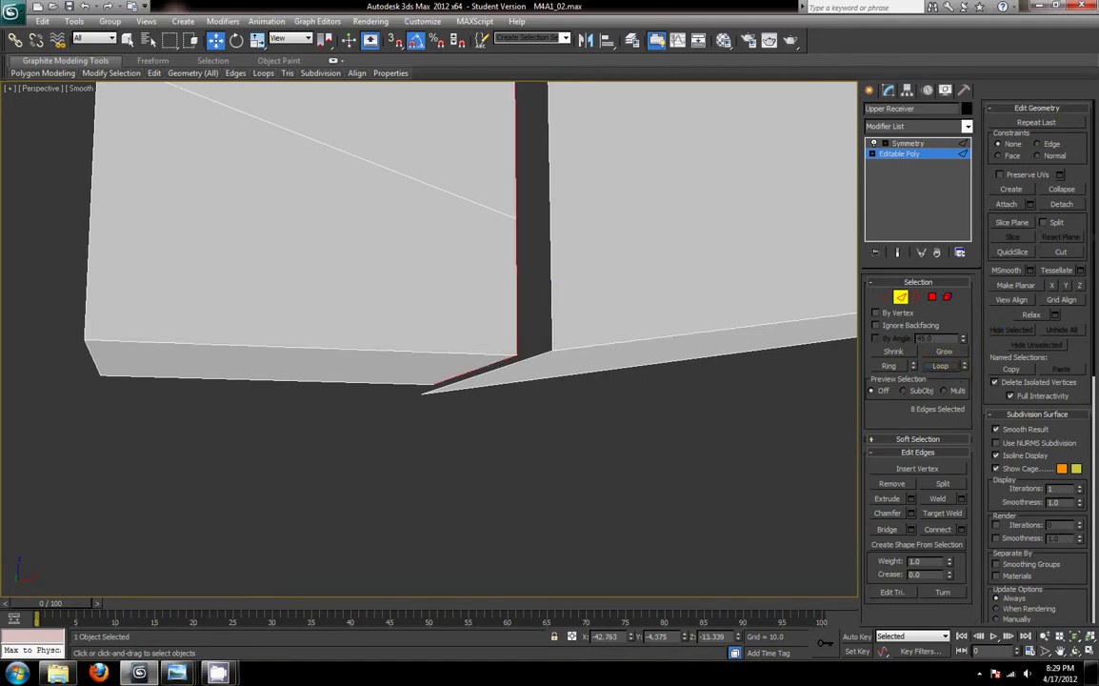
scroll(559, 431, "down", 4)
middle_click_drag(559, 434, 571, 527)
middle_click_drag(541, 400, 541, 425)
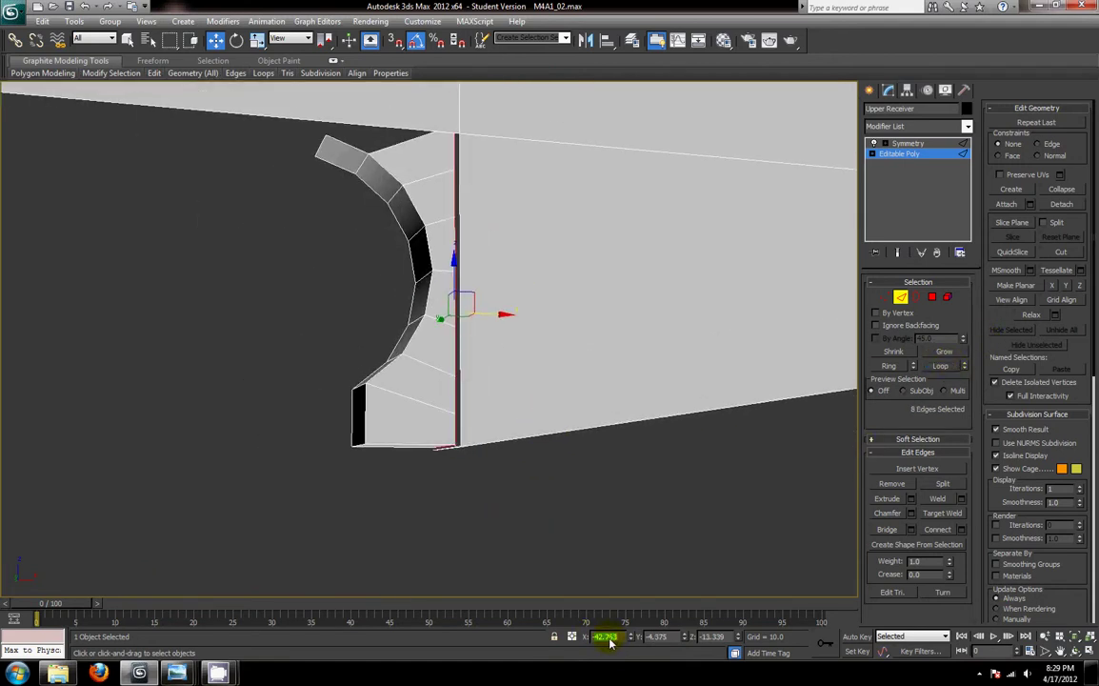
middle_click_drag(618, 569, 625, 517, "alt")
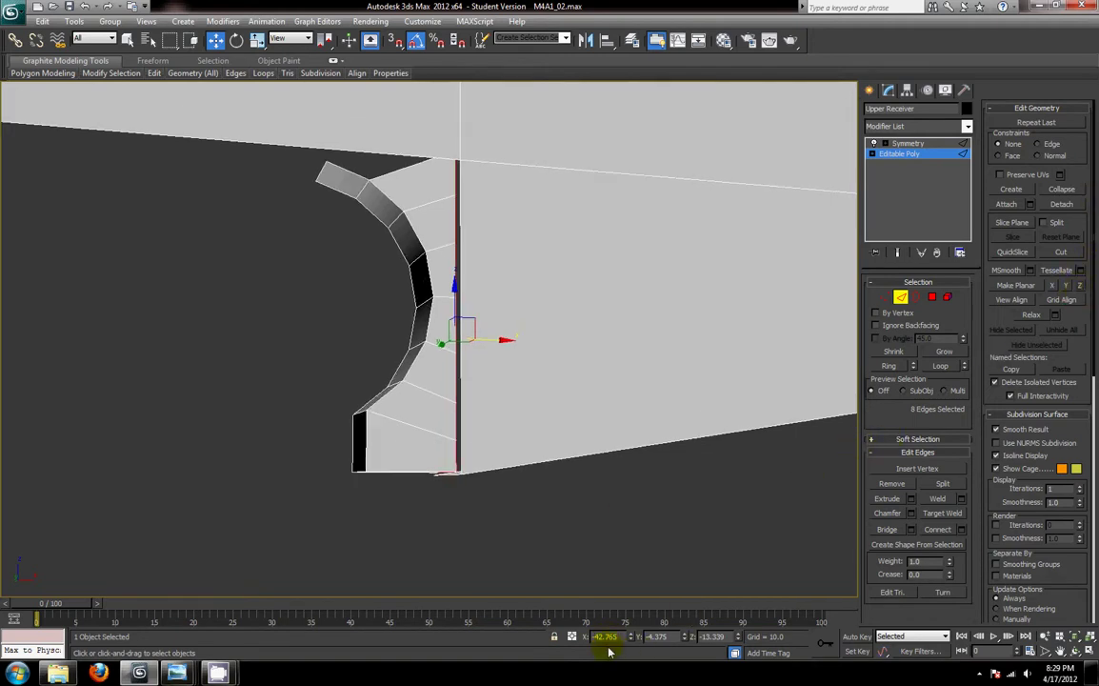
middle_click_drag(585, 544, 598, 520, "alt")
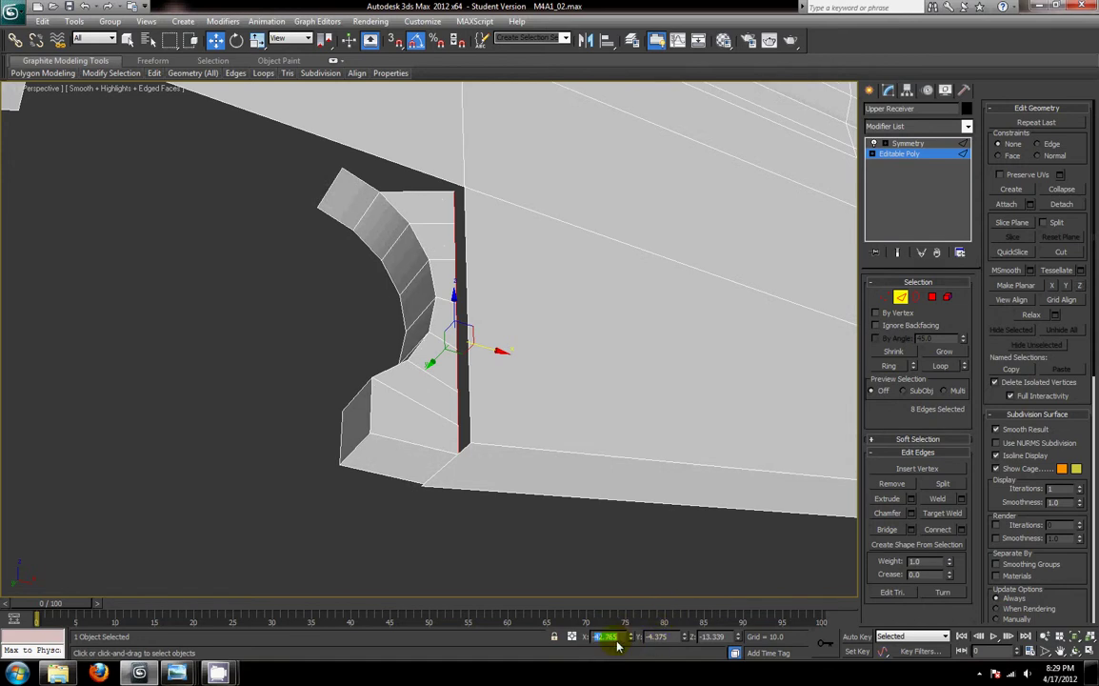
middle_click_drag(609, 572, 569, 430, "alt")
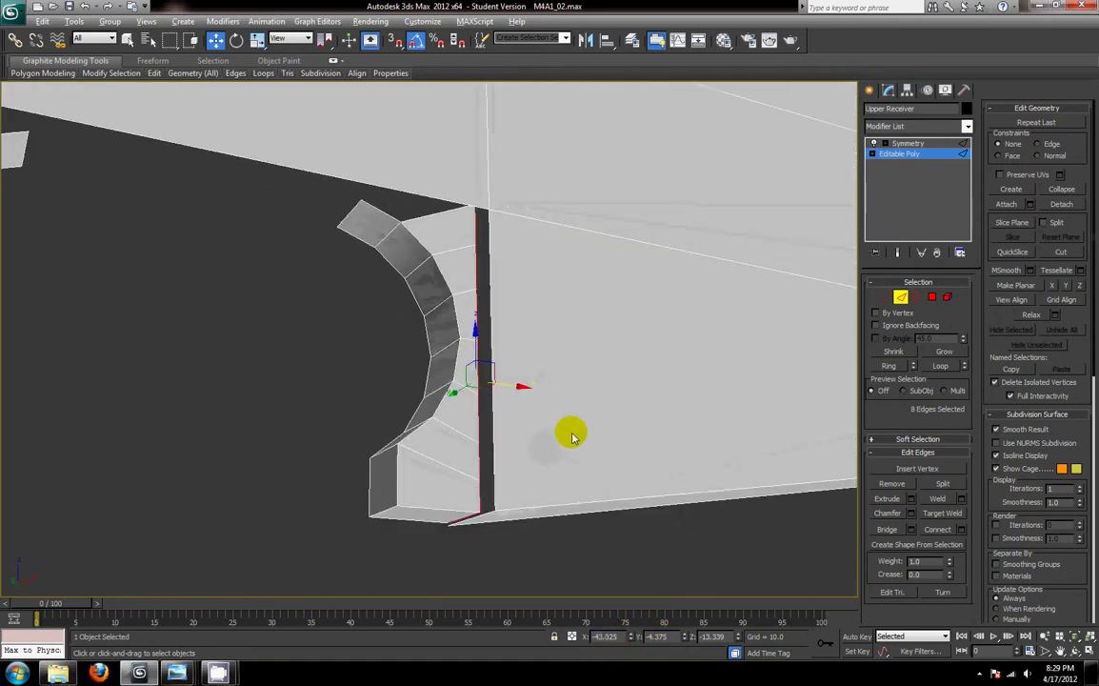
- Connect the ring of short edges along the receiver's underside and front to add a lengthwise edge loop
left_click(464, 519)
left_click(464, 519)
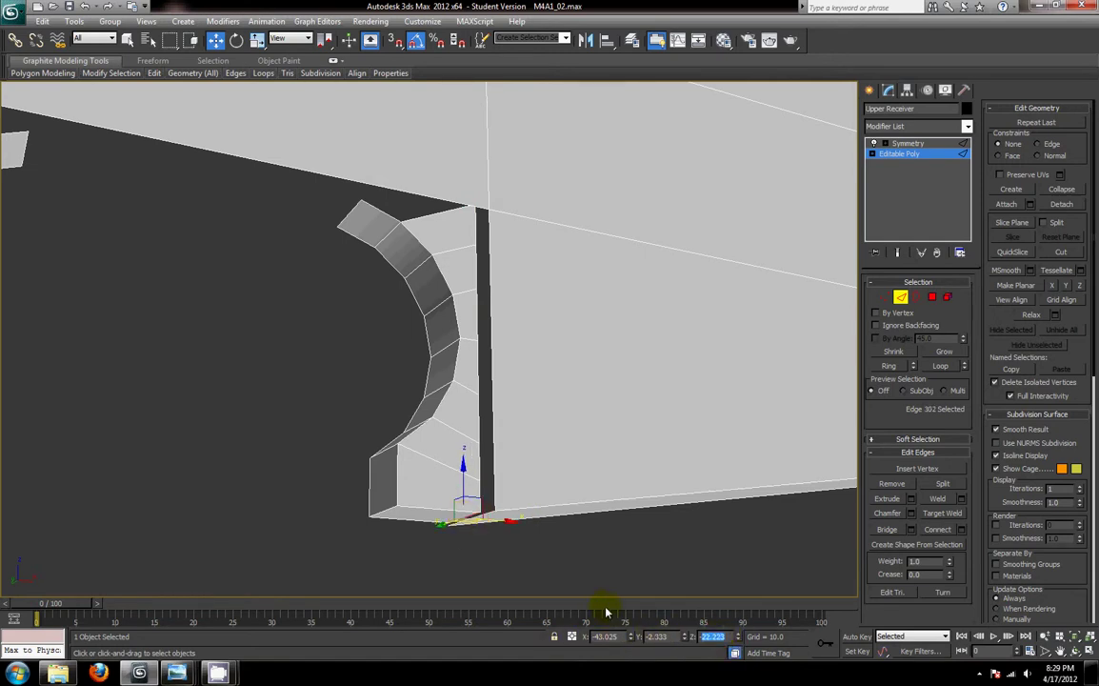
left_click(485, 517)
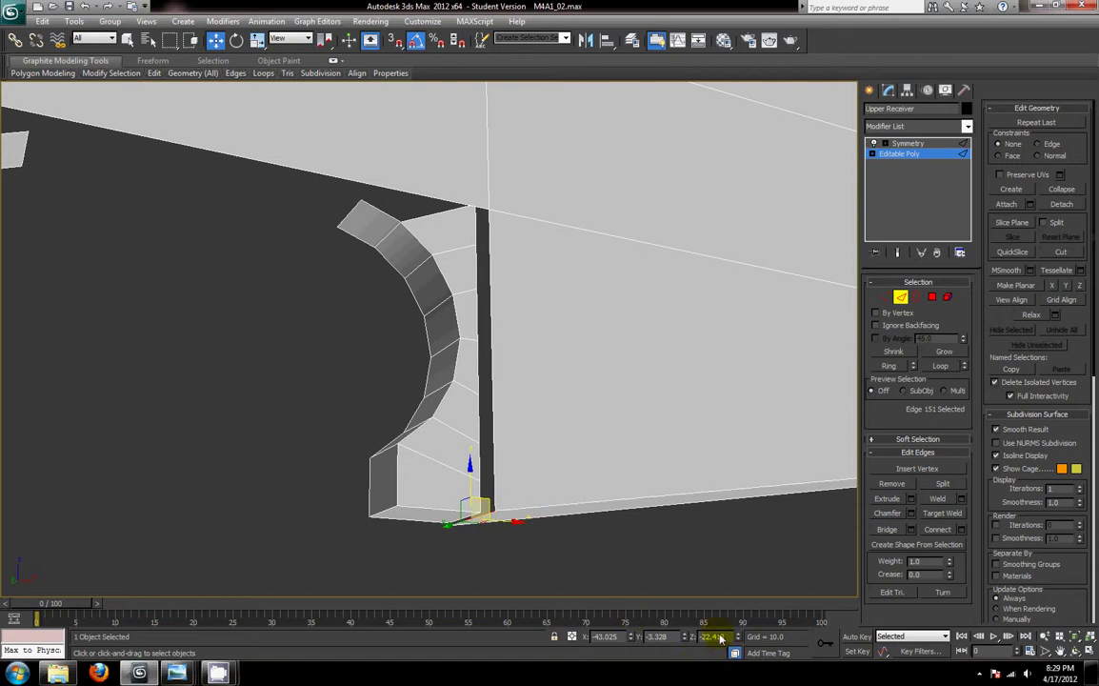
left_click(889, 365)
middle_click_drag(666, 430, 714, 348, "alt")
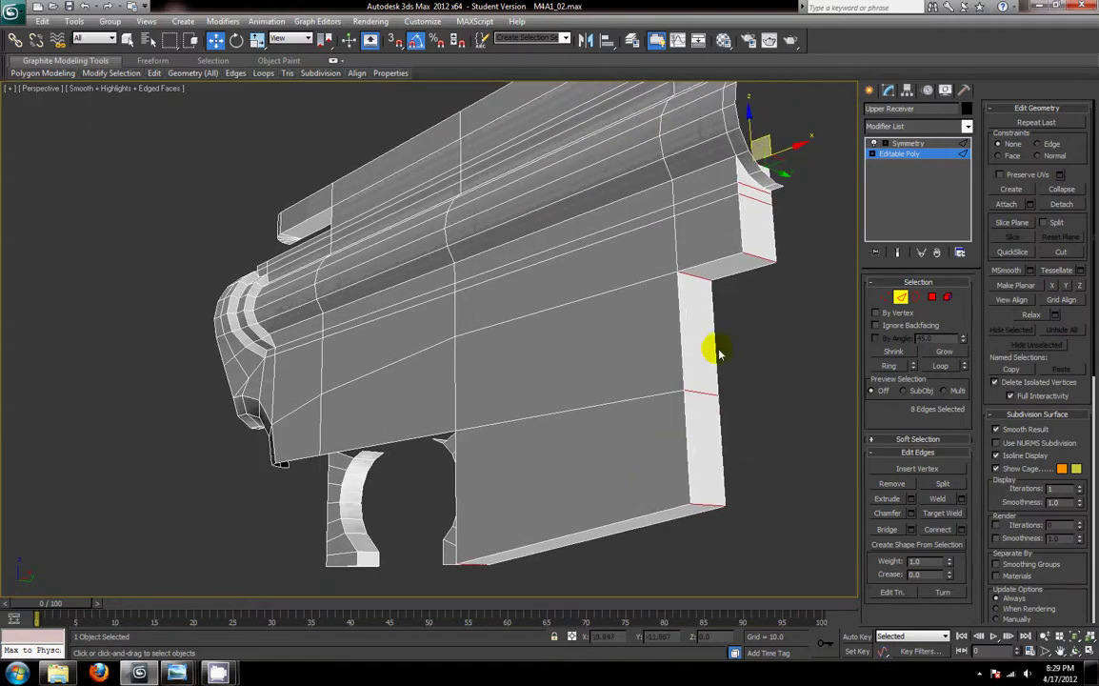
left_click(929, 531)
middle_click_drag(842, 480, 635, 419, "alt")
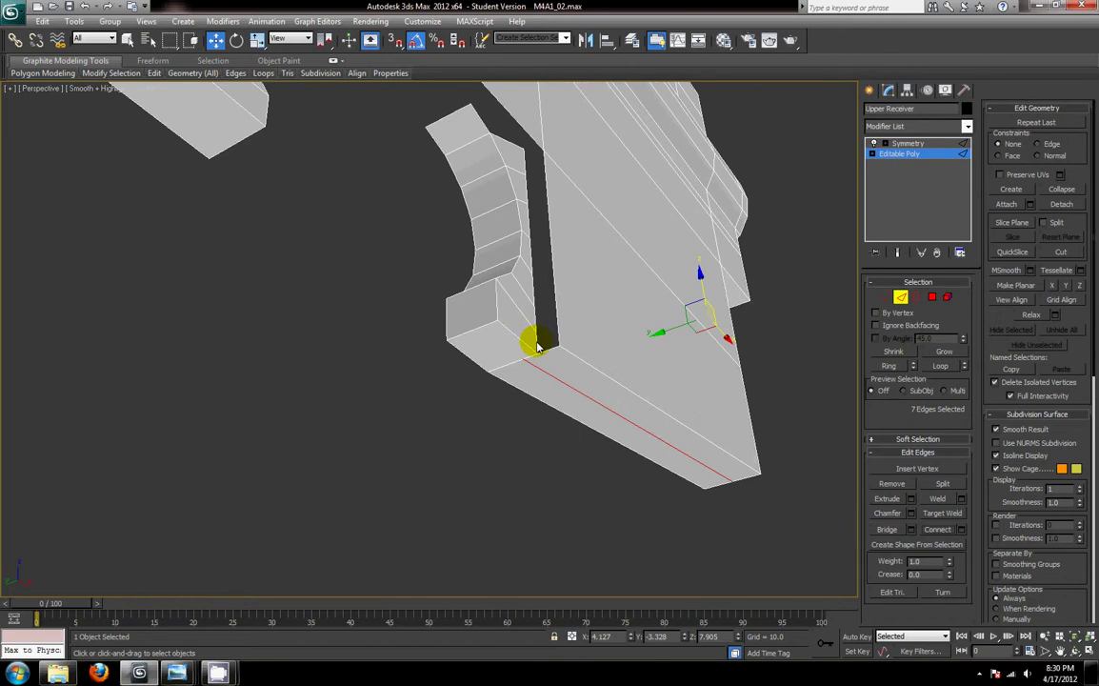
- Set the new lengthwise loop's Y position to -4.667, copied from the trigger guard's outer corner edge
left_click(536, 346)
left_click(677, 637)
key("ctrl+c")
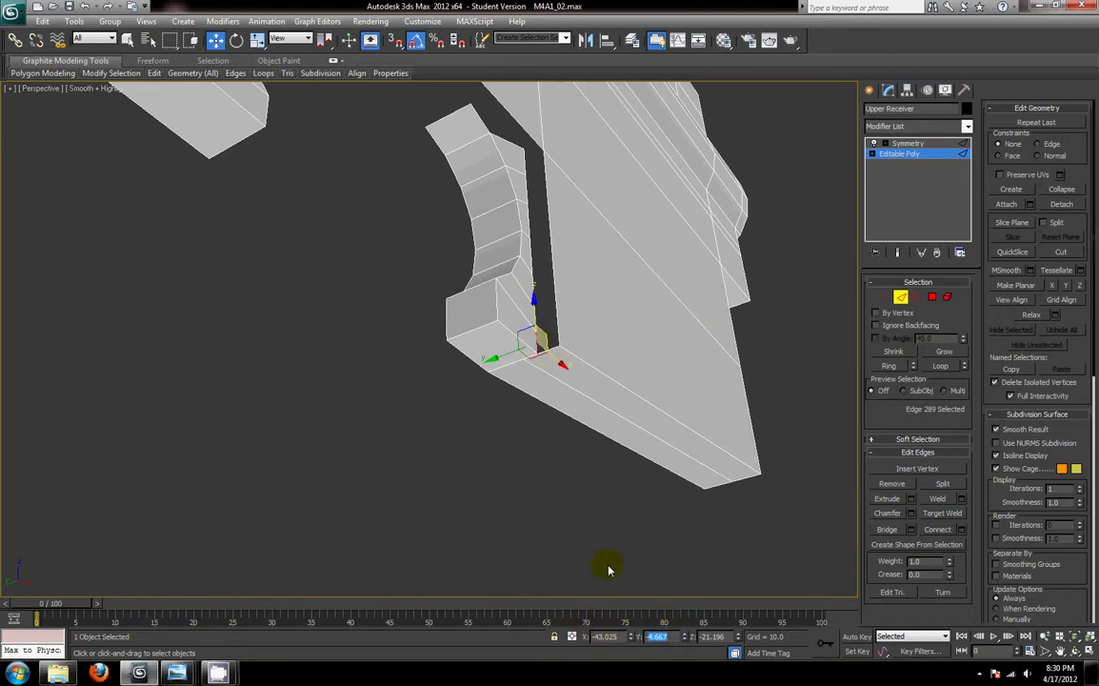
left_click(500, 468)
key("ctrl+z")
key("ctrl+z")
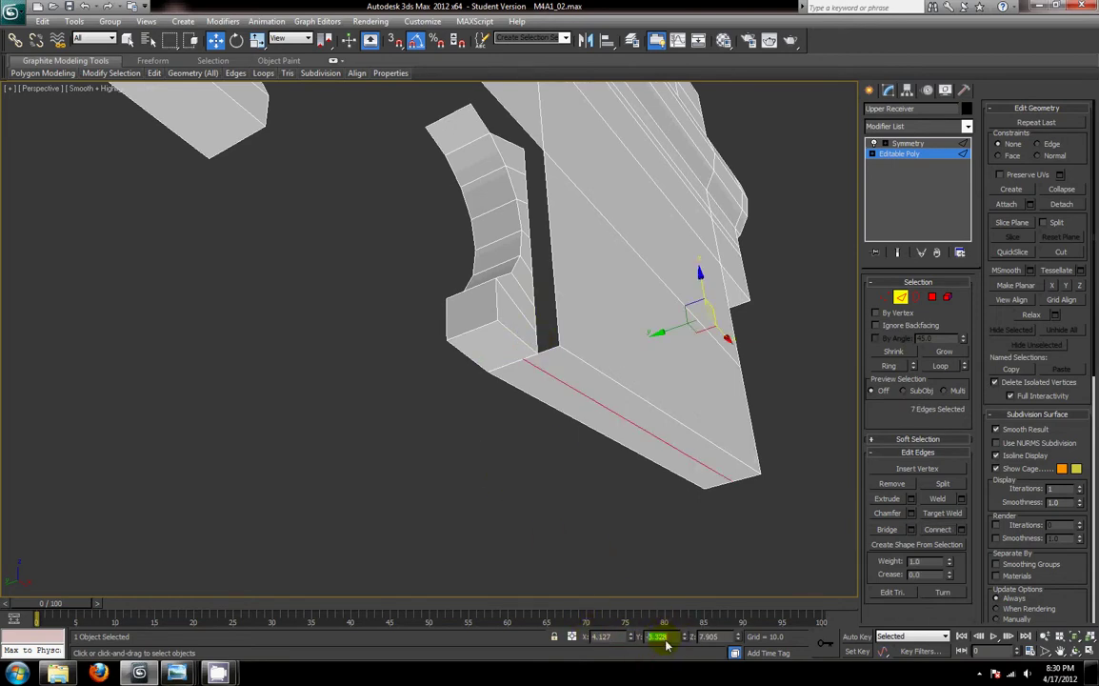
key("ctrl+v")
key("Return")
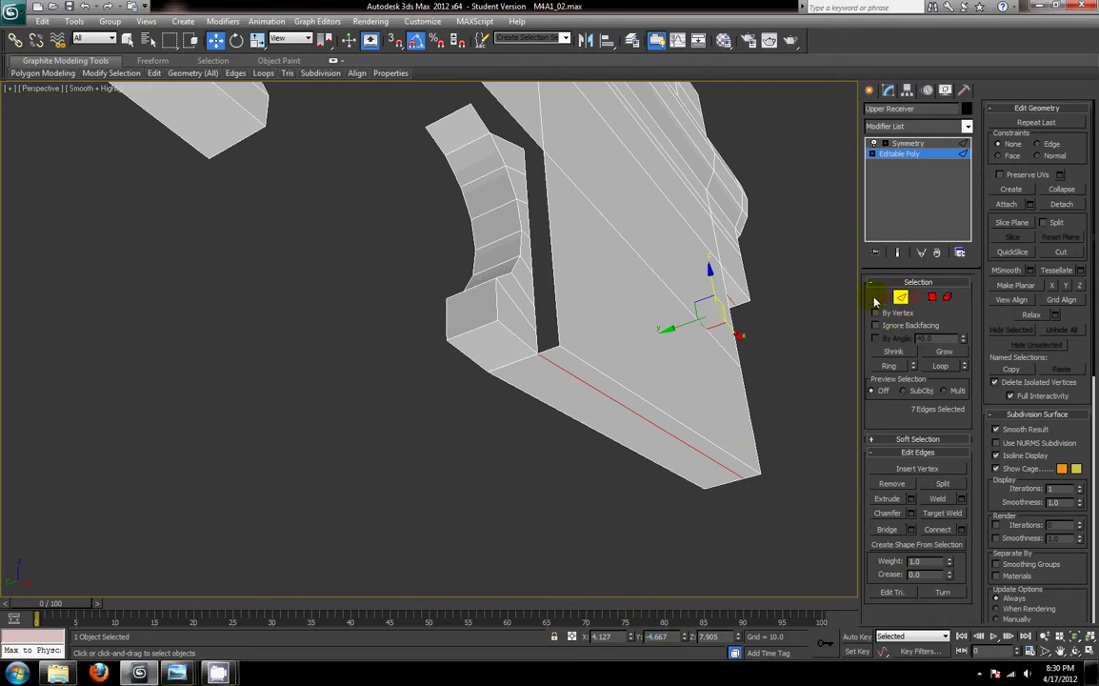
- Check the vertices where the trigger guard's lower corner meets the magazine well
left_click(883, 298)
middle_click_drag(528, 454, 471, 475, "alt")
left_click_drag(521, 357, 569, 409)
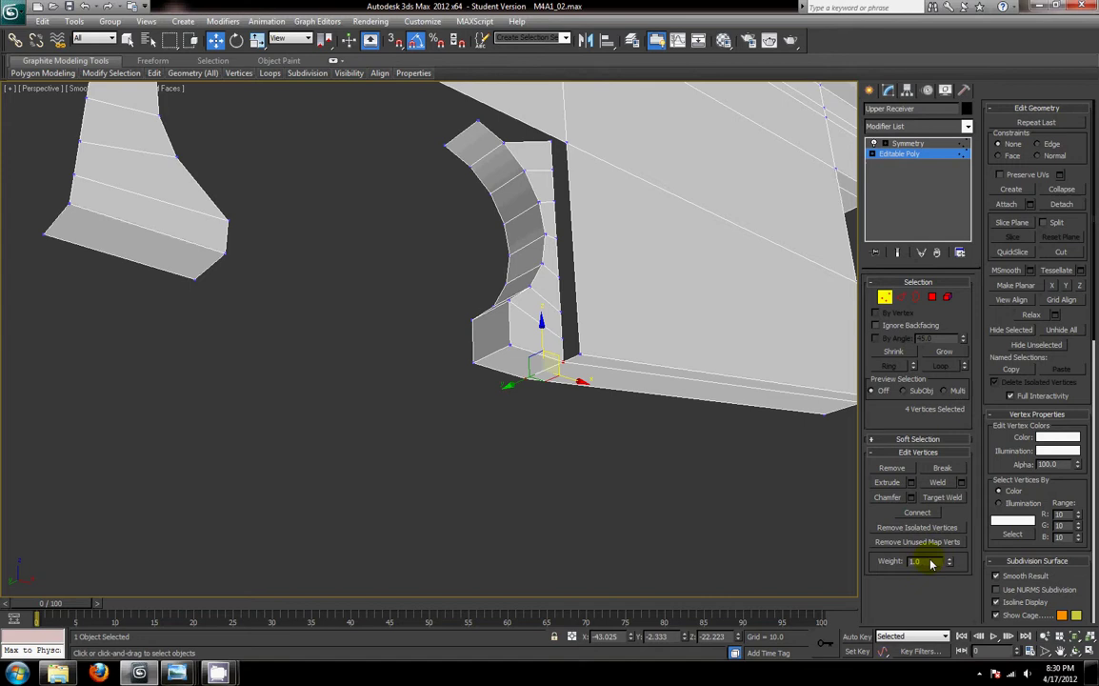
left_click(614, 478)
middle_click_drag(614, 478, 590, 510, "alt")
- Select the trigger guard's edge loop facing the magazine well and copy its X coordinate, undoing the trial edge-constrained slide
left_click(901, 297)
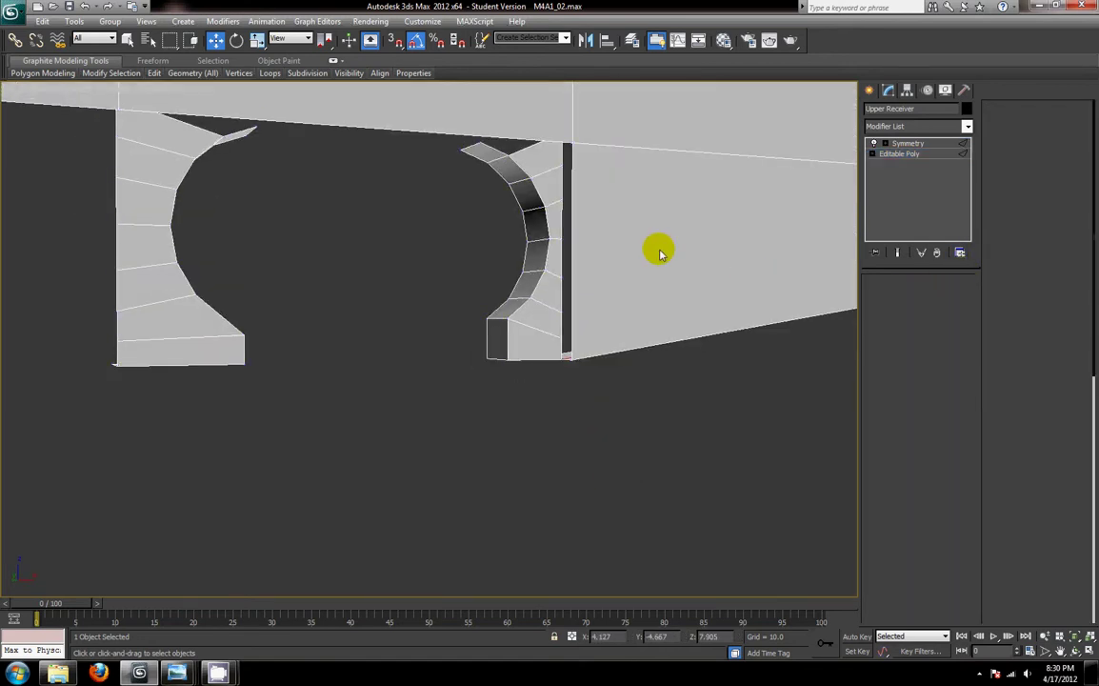
left_click(563, 225)
left_click(943, 367)
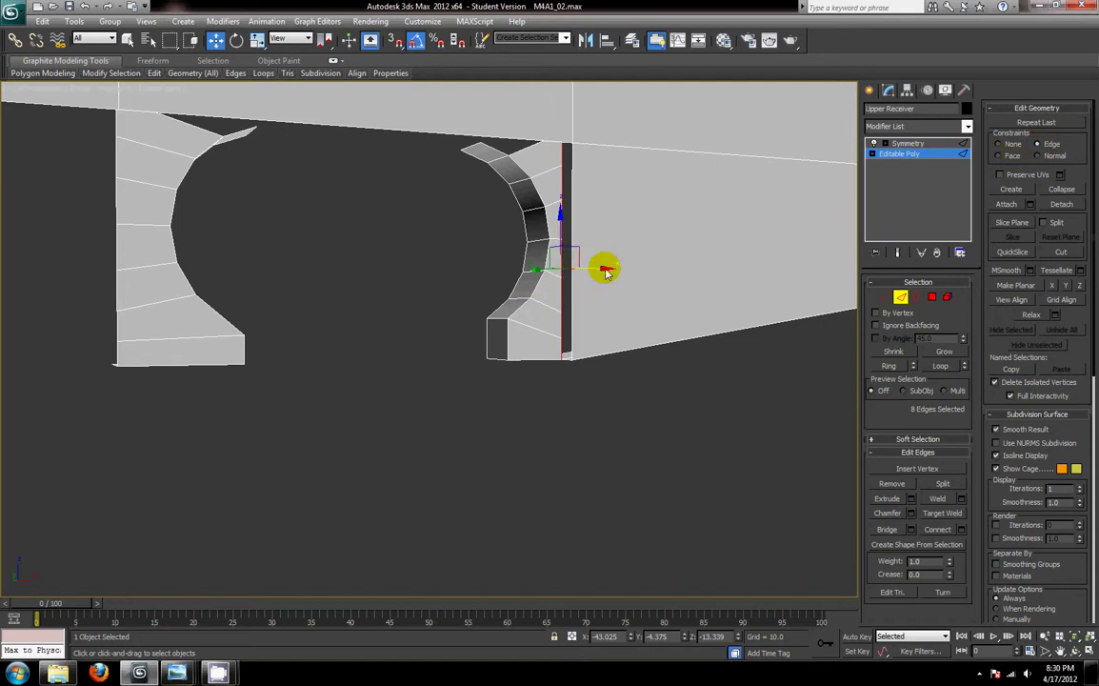
left_click_drag(595, 269, 535, 350)
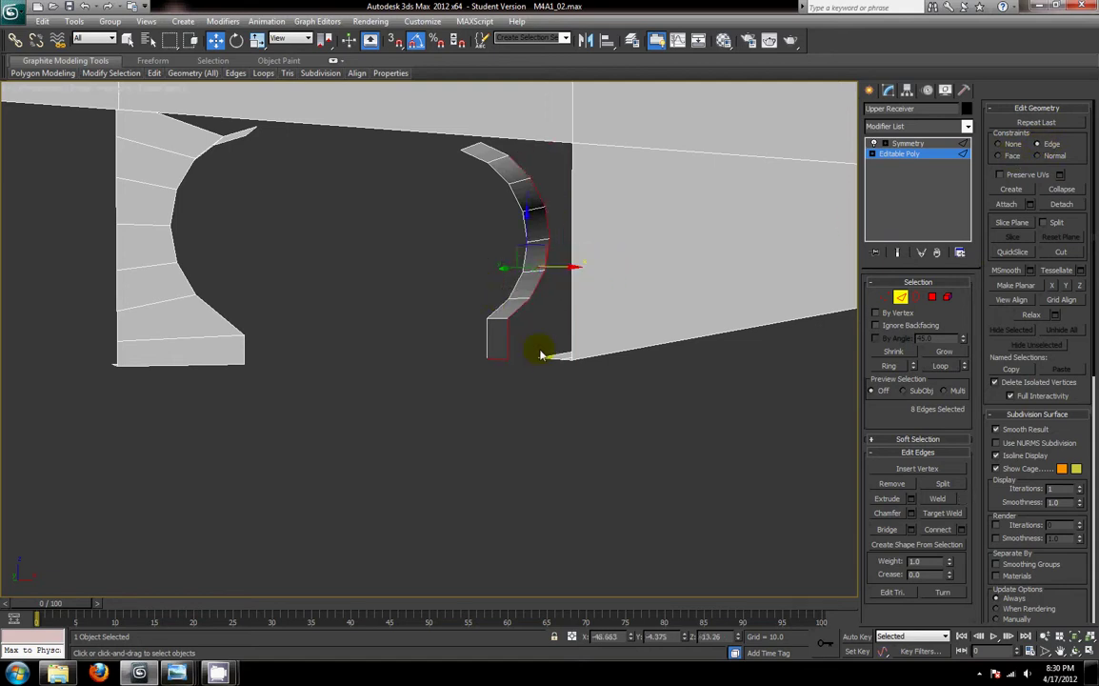
left_click(614, 636)
key("ctrl+c")
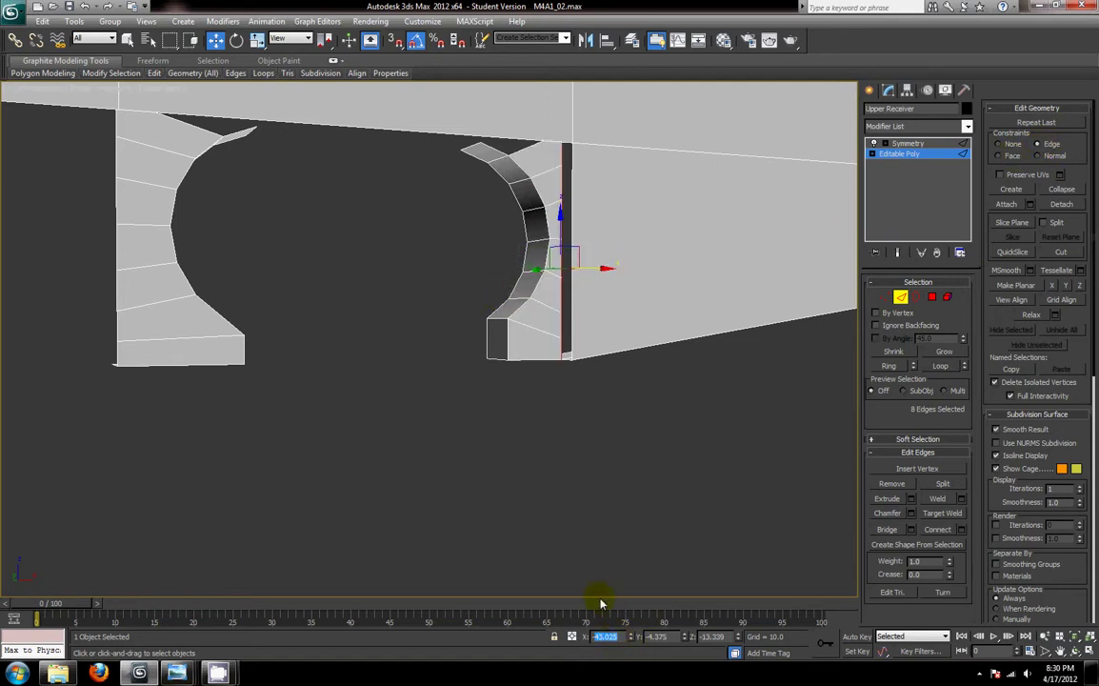
left_click(566, 541)
key("ctrl+z")
- Slide the selected loop onto the trigger guard's curved edge using the Edge constraint
left_click(1010, 146)
left_click(1039, 144)
left_click_drag(568, 267, 448, 272)
- Remove the edge constraint, flatten the selected loop along X, and set its X position to -43.025
left_click(1000, 145)
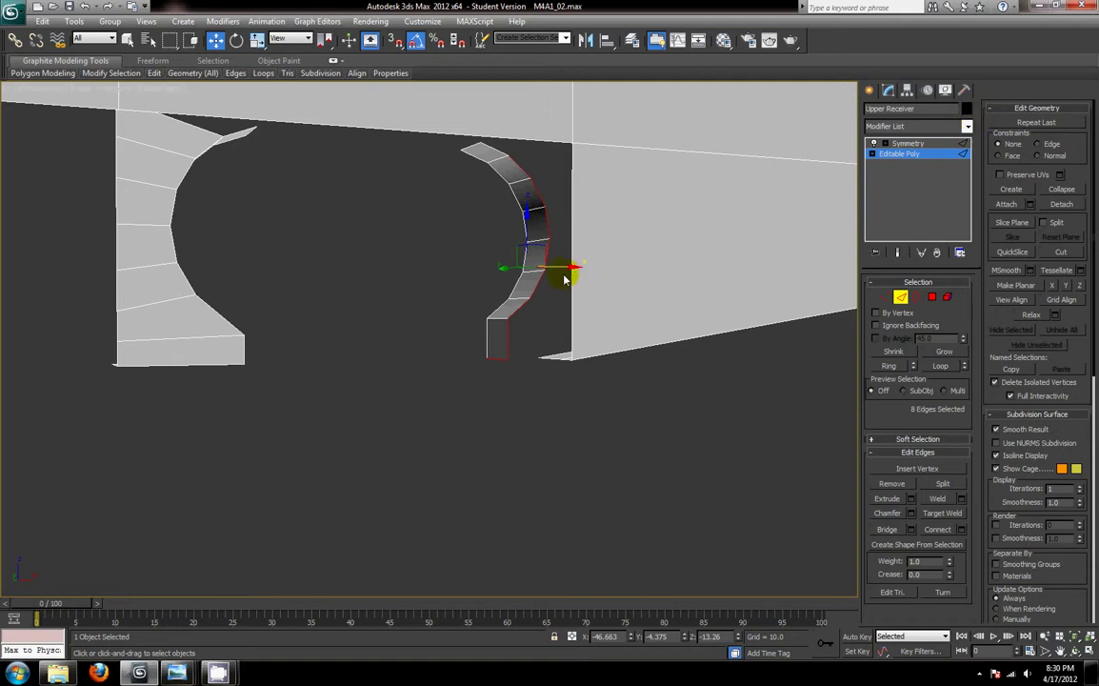
mouse_move(564, 276)
left_mouse_down()
mouse_move(564, 266)
mouse_move(577, 266)
left_mouse_up()
left_click(1081, 290)
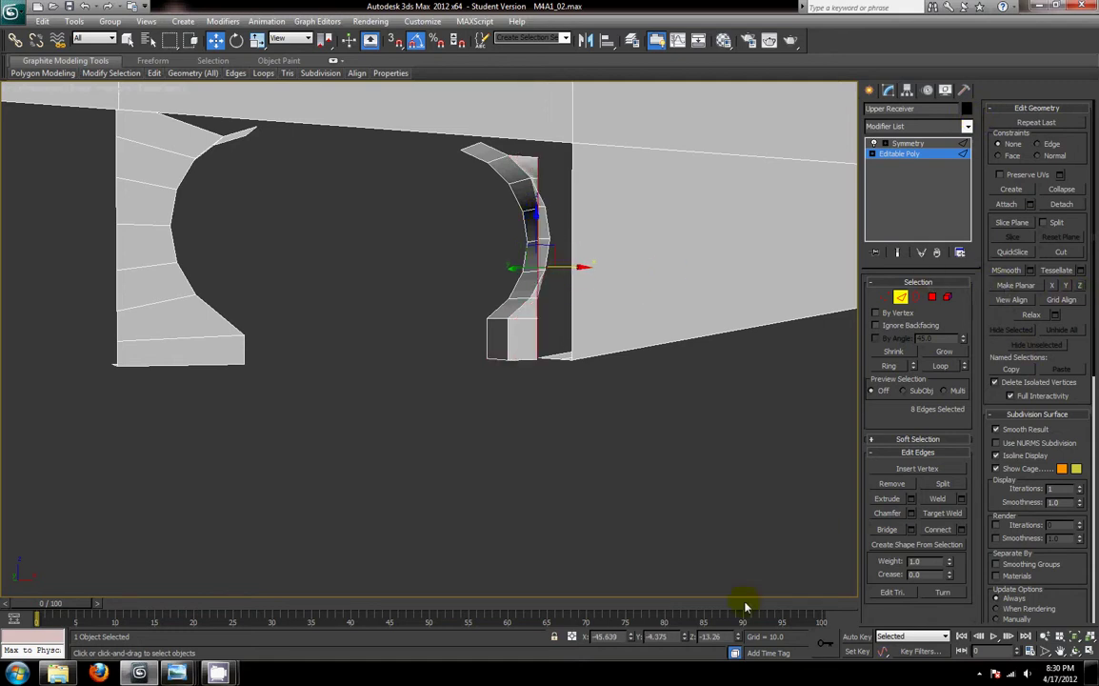
key("ctrl+v")
key("Return")
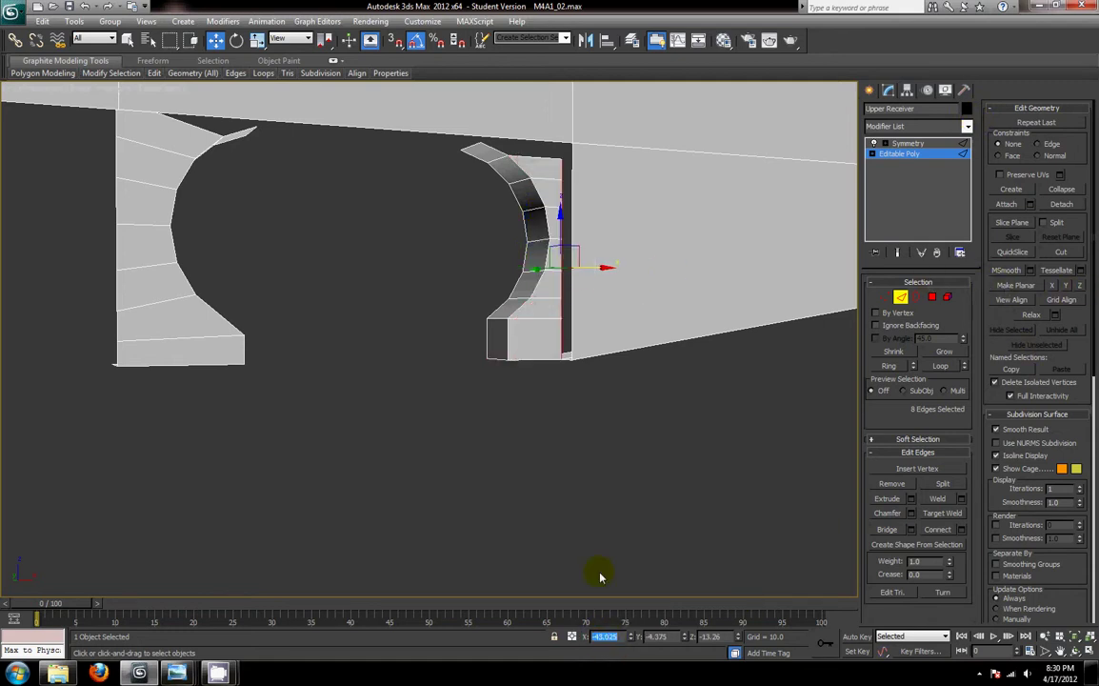
- Select the edge loop along the trigger guard's straight rear side, opposite the magazine well, and copy its X coordinate
middle_click_drag(579, 464, 582, 557)
middle_click_drag(609, 485, 583, 484, "alt")
middle_click_drag(422, 448, 491, 452)
left_click(210, 243)
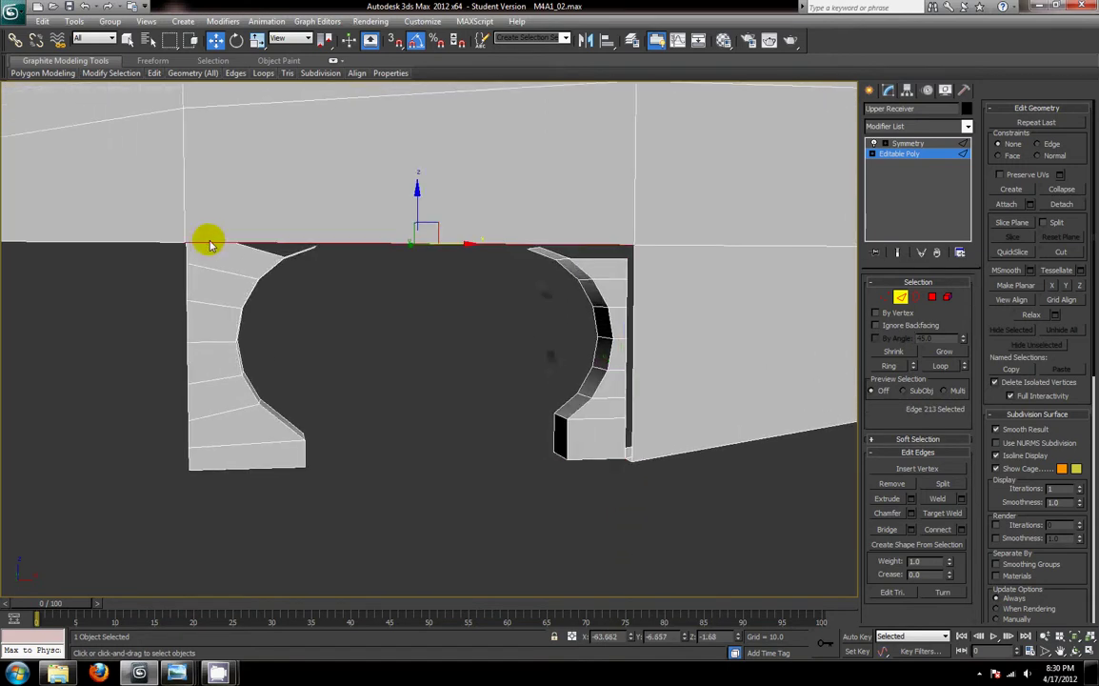
left_click(188, 259)
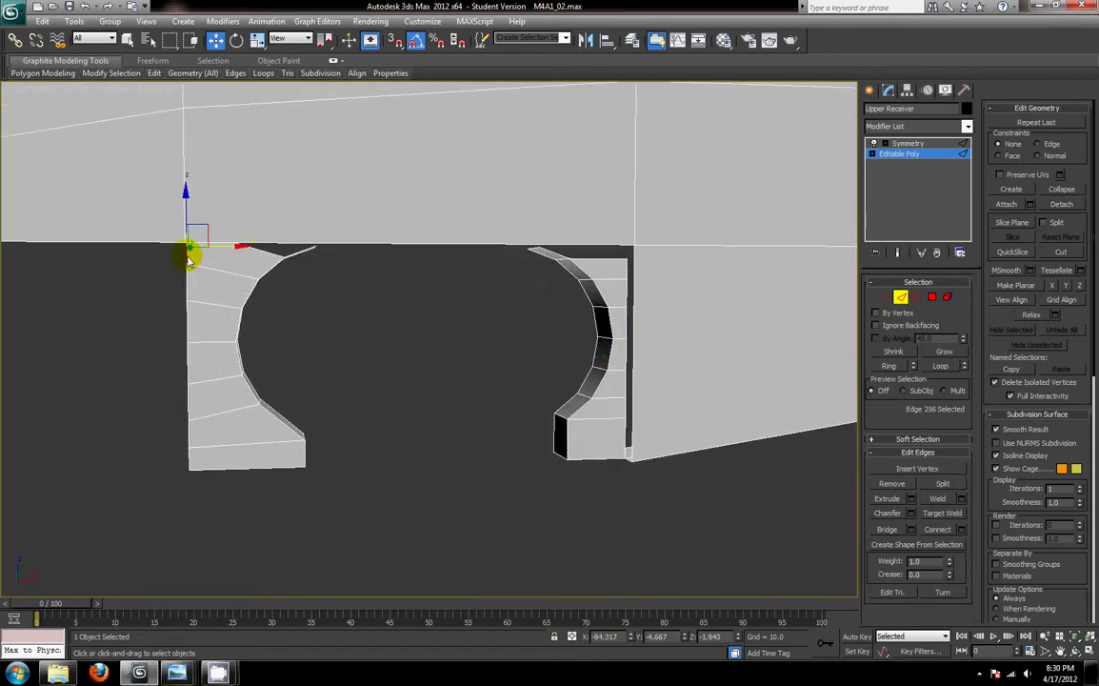
left_click(939, 369)
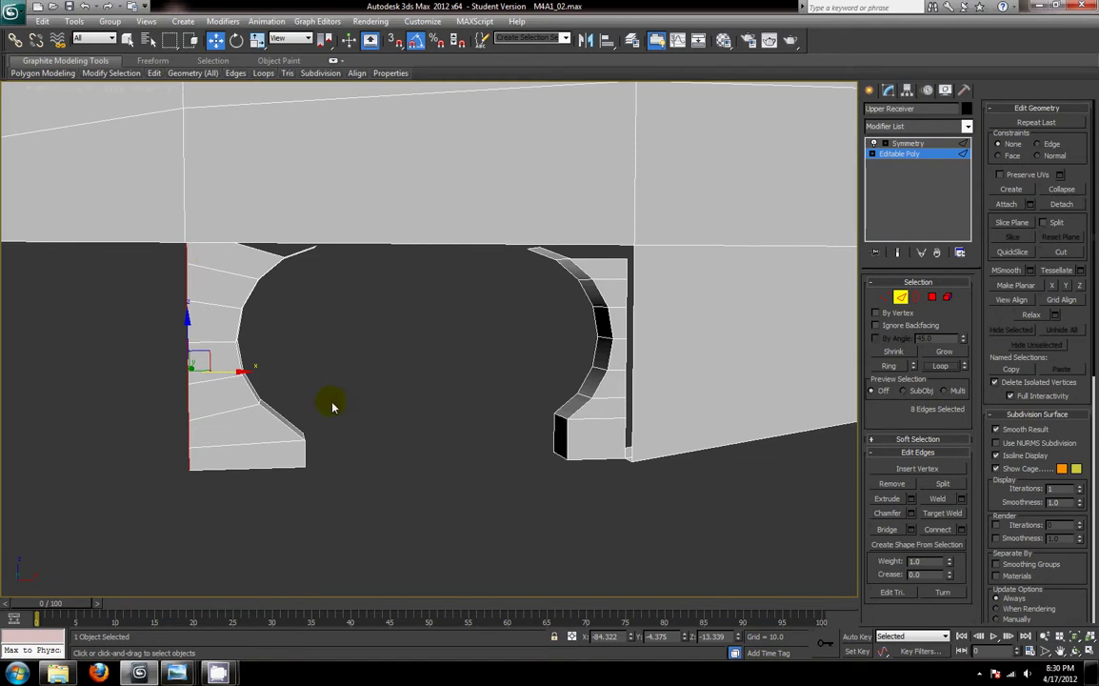
double_click(619, 637)
key("ctrl+c")
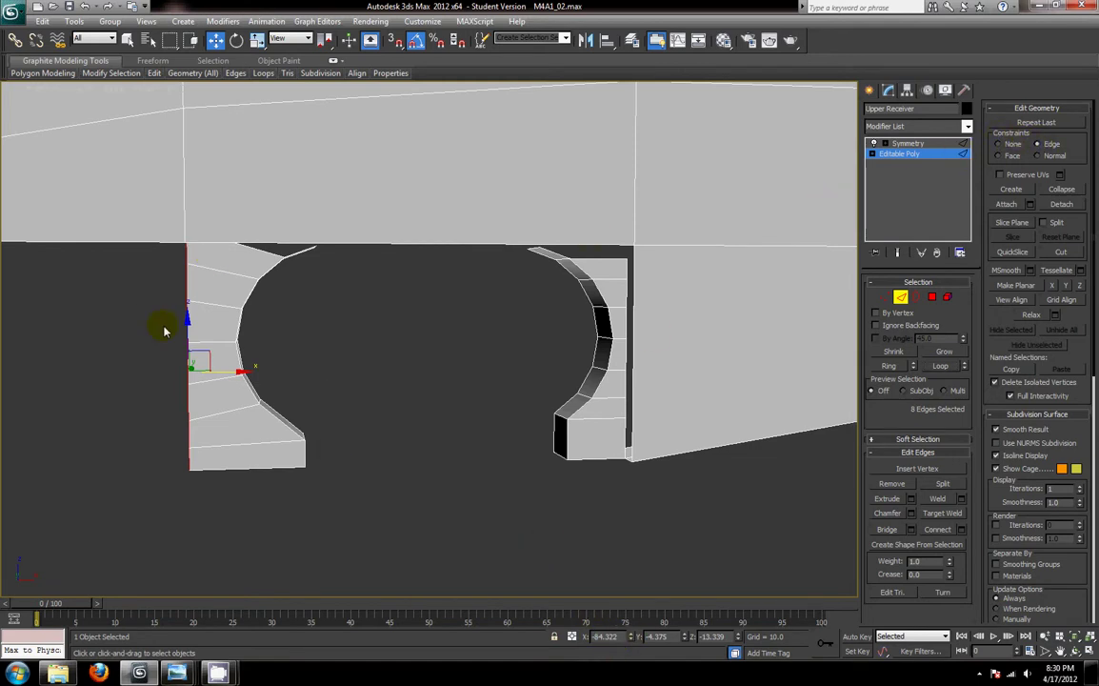
- Slide the rear edge loop forward onto the trigger guard's curved edge using the Edge constraint
left_click(232, 370)
key("ctrl+z")
left_click_drag(234, 373, 400, 372)
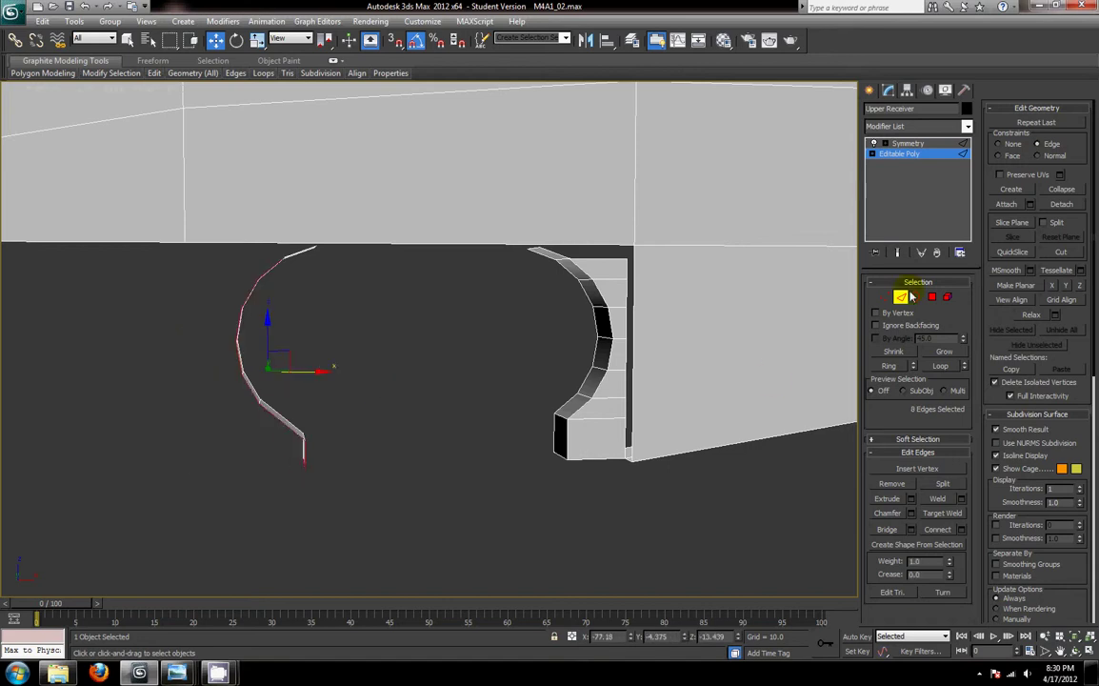
- Remove the edge constraint, flatten the rear loop along X, and set its X position to -84.322
left_click(1078, 286)
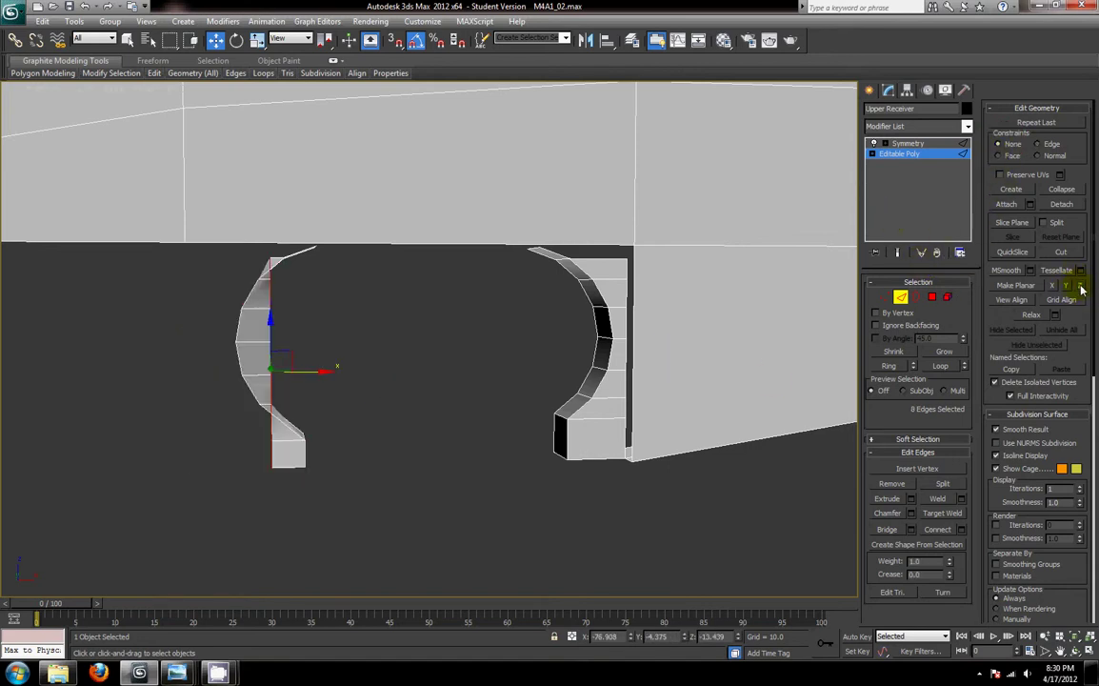
double_click(610, 642)
key("ctrl+v")
key("Return")
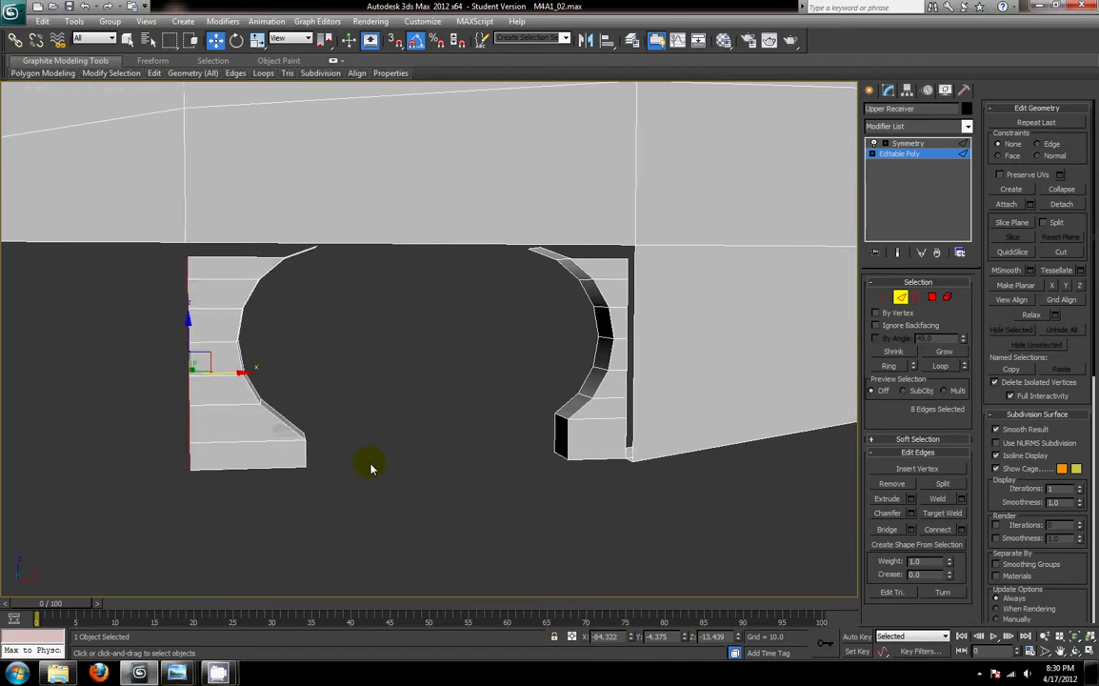
- Weld the vertices at the trigger guard's lower corner where it meets the magazine well, and check the corner vertex
middle_click_drag(371, 466, 468, 348, "alt")
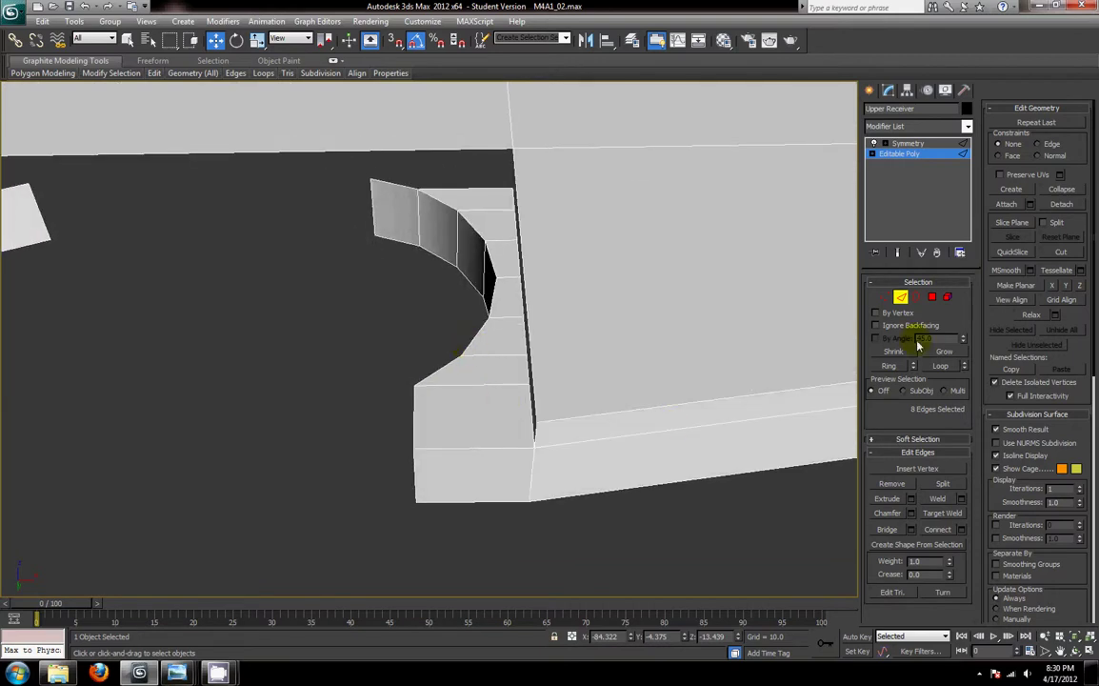
left_click(885, 296)
middle_click_drag(609, 425, 605, 458, "alt")
left_click_drag(499, 530, 550, 587)
left_click(943, 484)
left_click(768, 553)
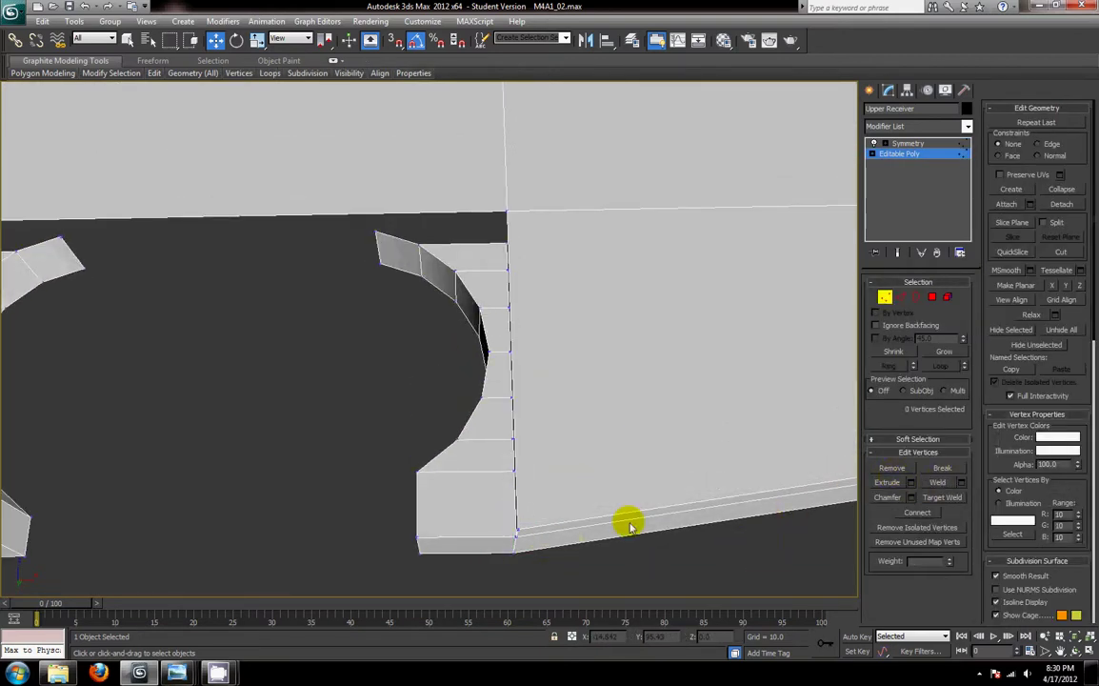
middle_click_drag(596, 542, 598, 459)
left_click(517, 469)
left_click(515, 471)
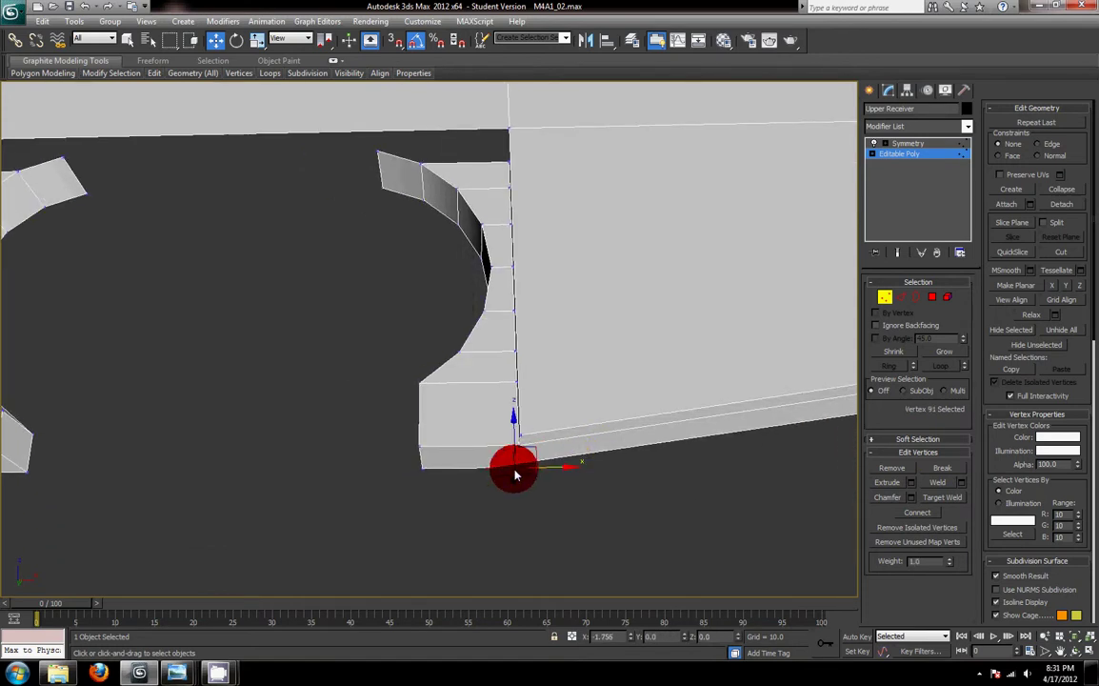
left_click(610, 509)
- Examine the gap between the trigger guard's upper edges and the receiver body from several angles
scroll(612, 428, "down", 3)
scroll(612, 428, "down", 3)
middle_click_drag(612, 428, 625, 510, "alt")
scroll(429, 393, "up", 5)
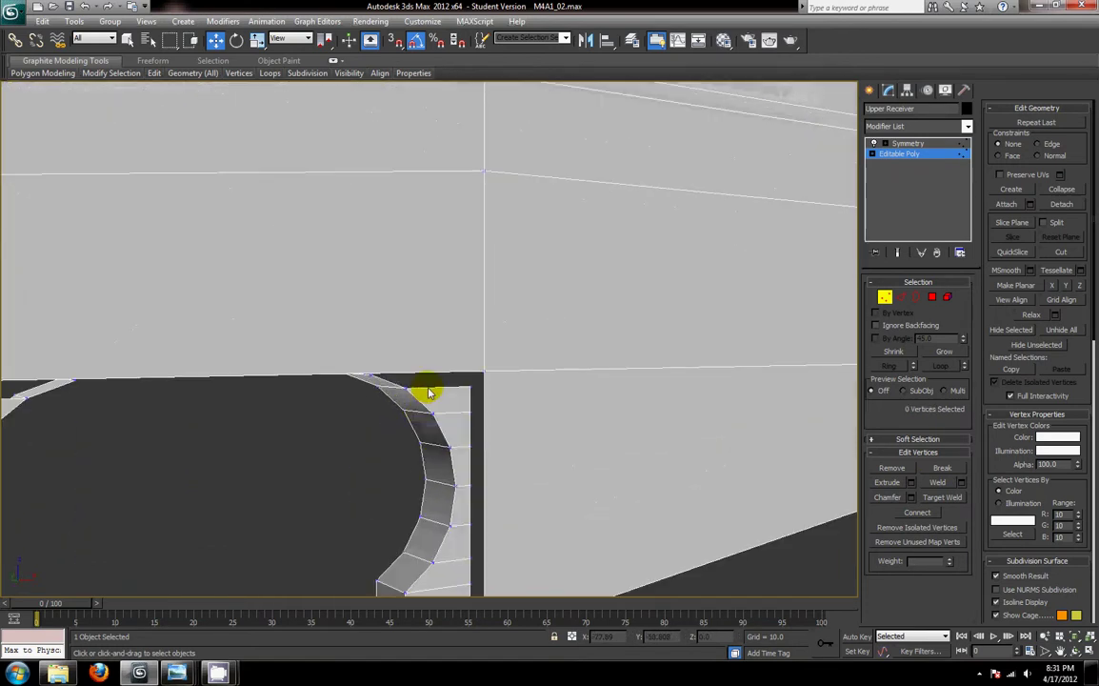
middle_click_drag(429, 392, 483, 445, "alt")
scroll(428, 351, "down", 3)
scroll(468, 378, "down", 3)
middle_click_drag(468, 377, 420, 347, "alt")
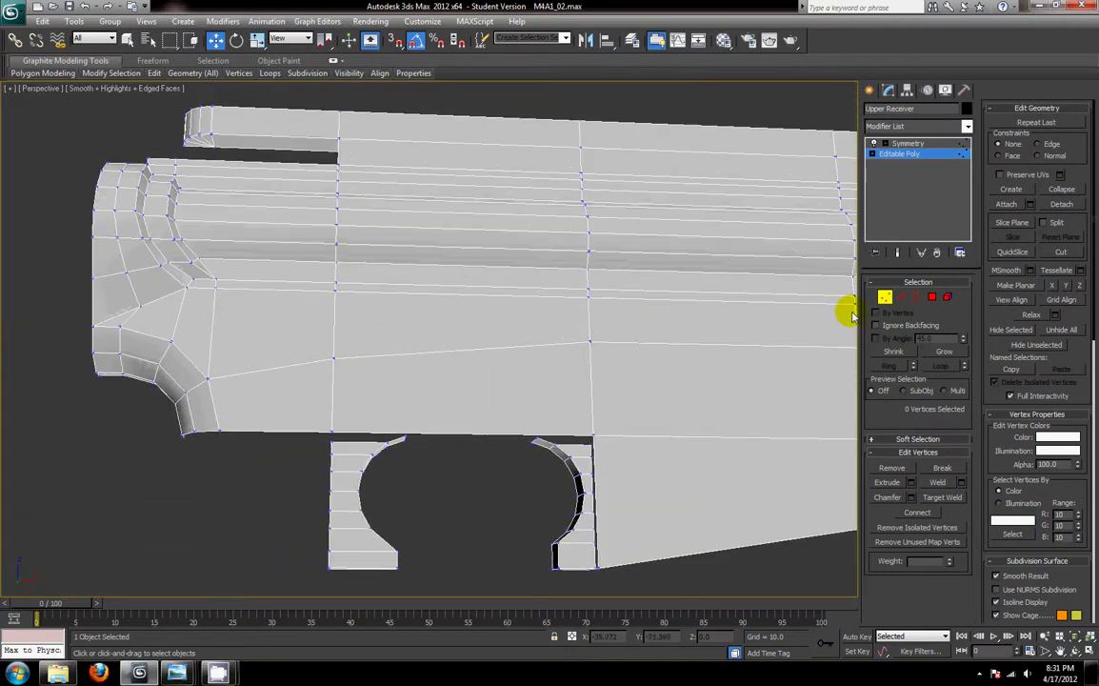
- Try to connect the receiver's edge ring behind the trigger guard with a new vertical edge loop
left_click(899, 296)
middle_click_drag(469, 383, 409, 417, "alt")
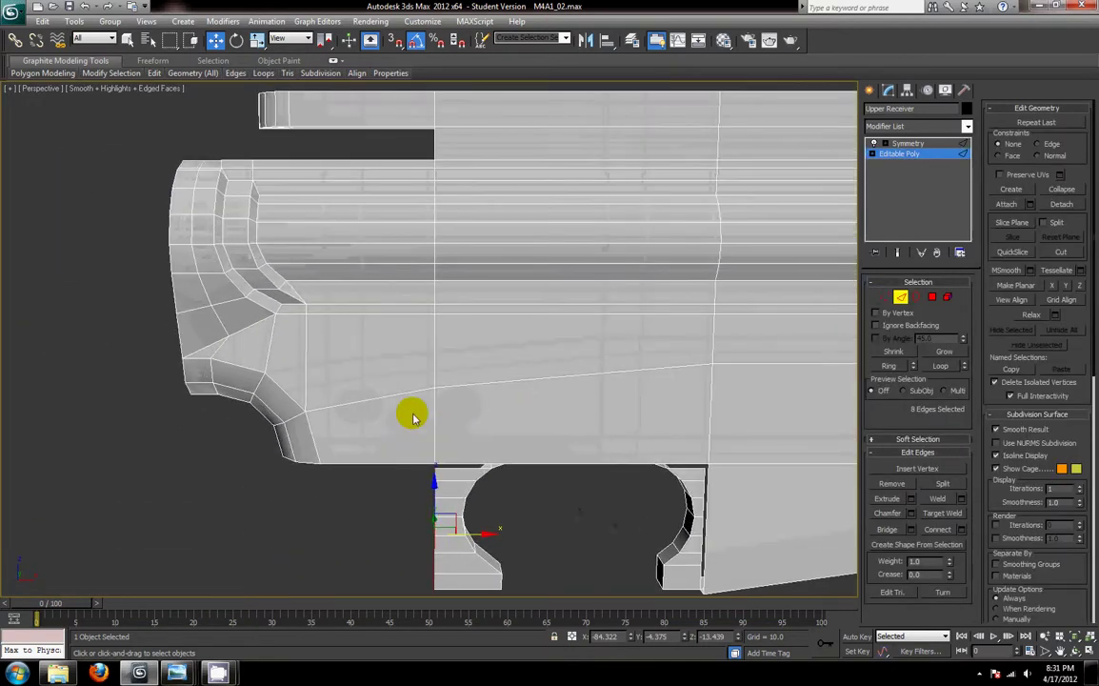
left_click(384, 397)
left_click(888, 365)
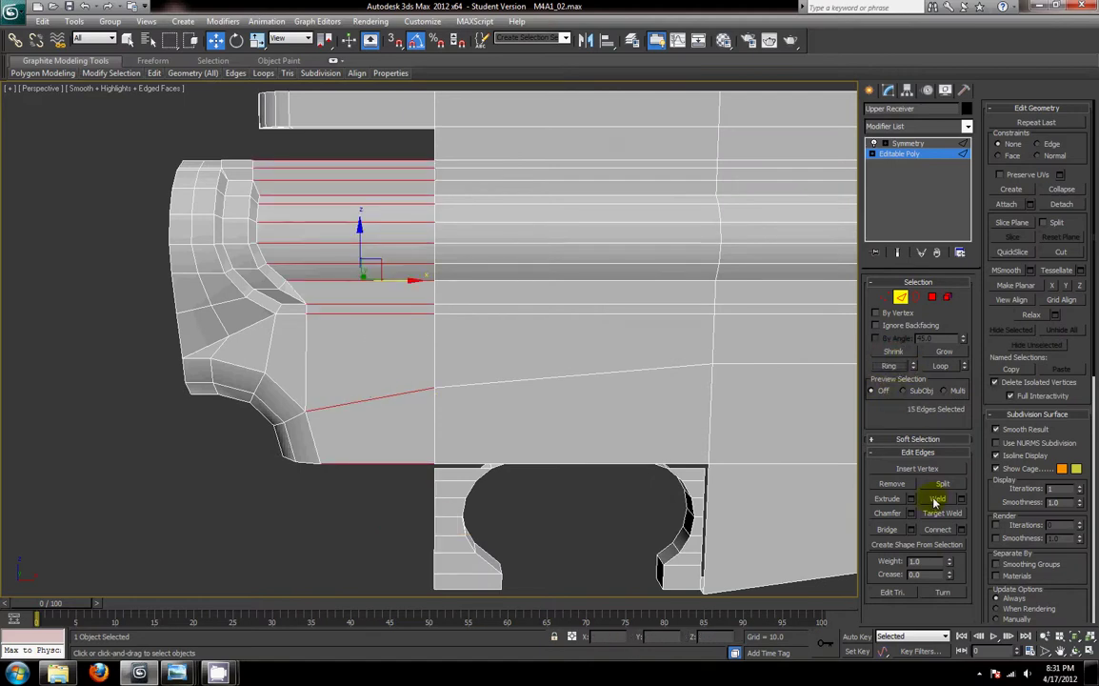
left_click(938, 529)
middle_click_drag(493, 358, 492, 316)
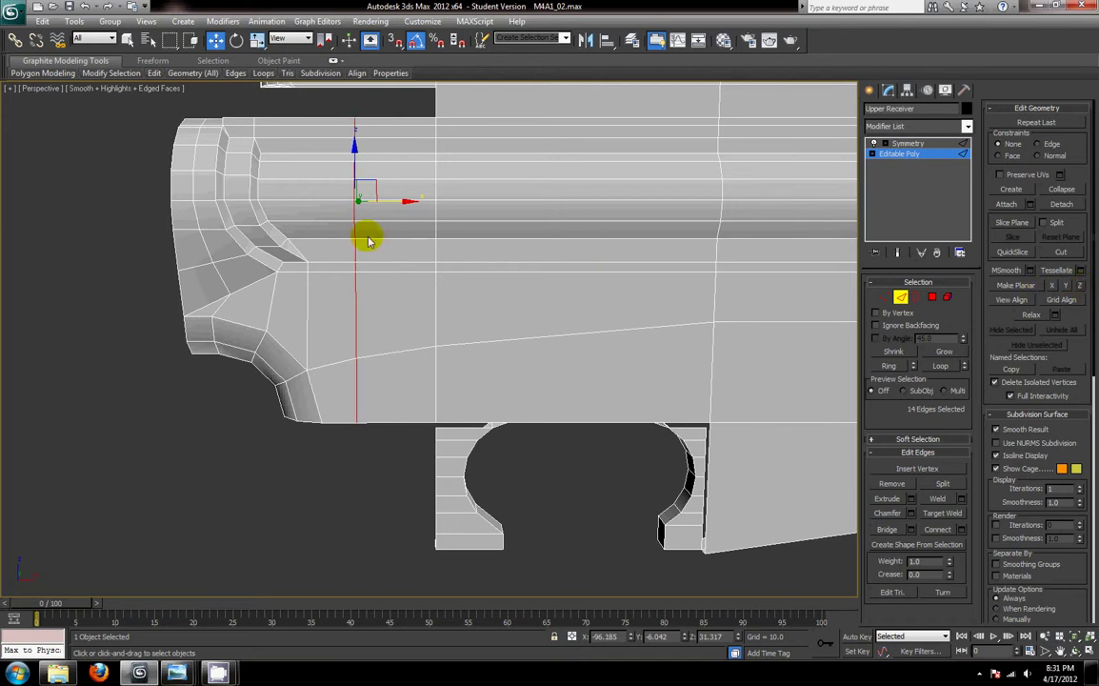
middle_click_drag(362, 238, 395, 296)
key("ctrl+z")
key("ctrl+z")
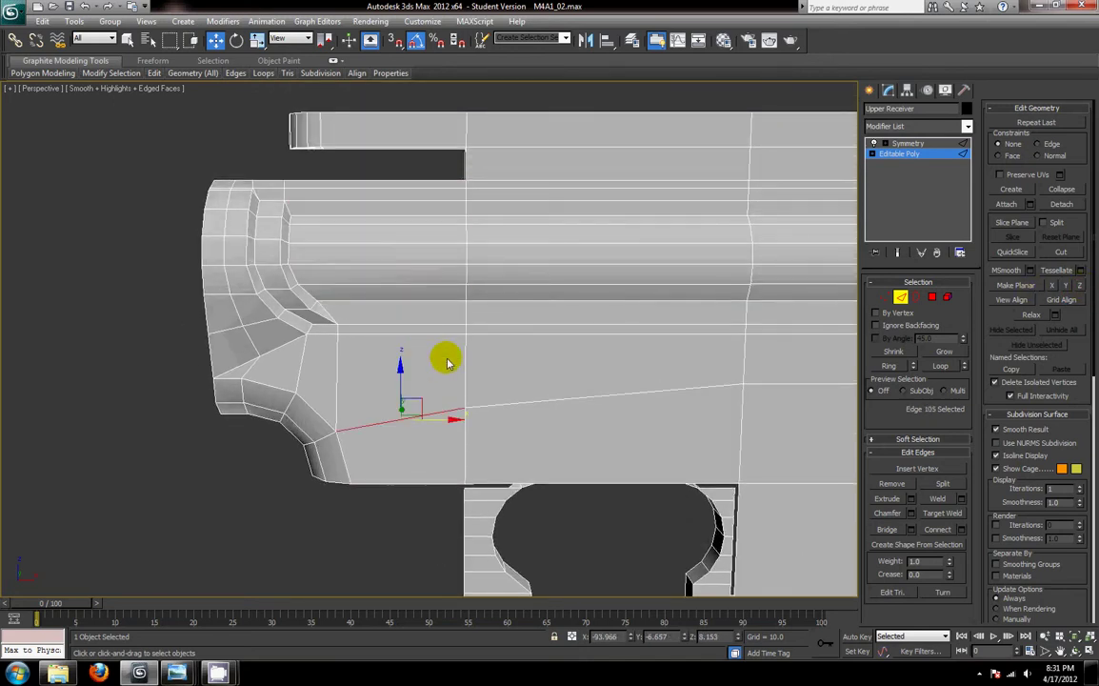
- Select the receiver's full vertical column of vertices above the trigger guard's rear side and move it rearward along X
left_click(465, 377)
left_click(940, 365)
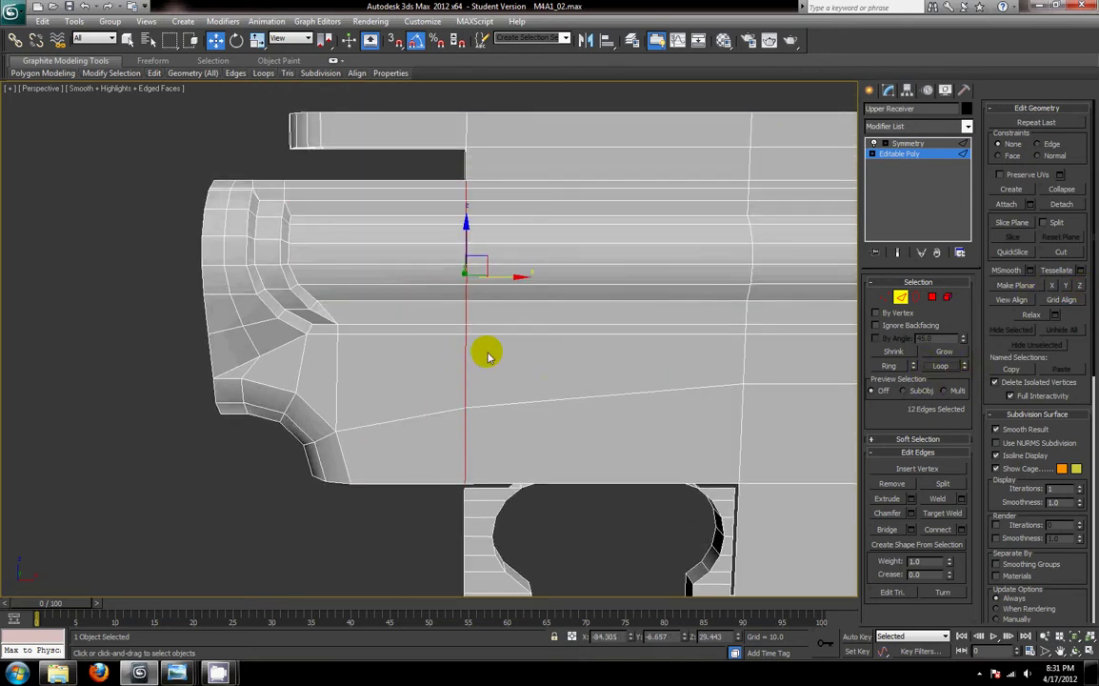
key("1")
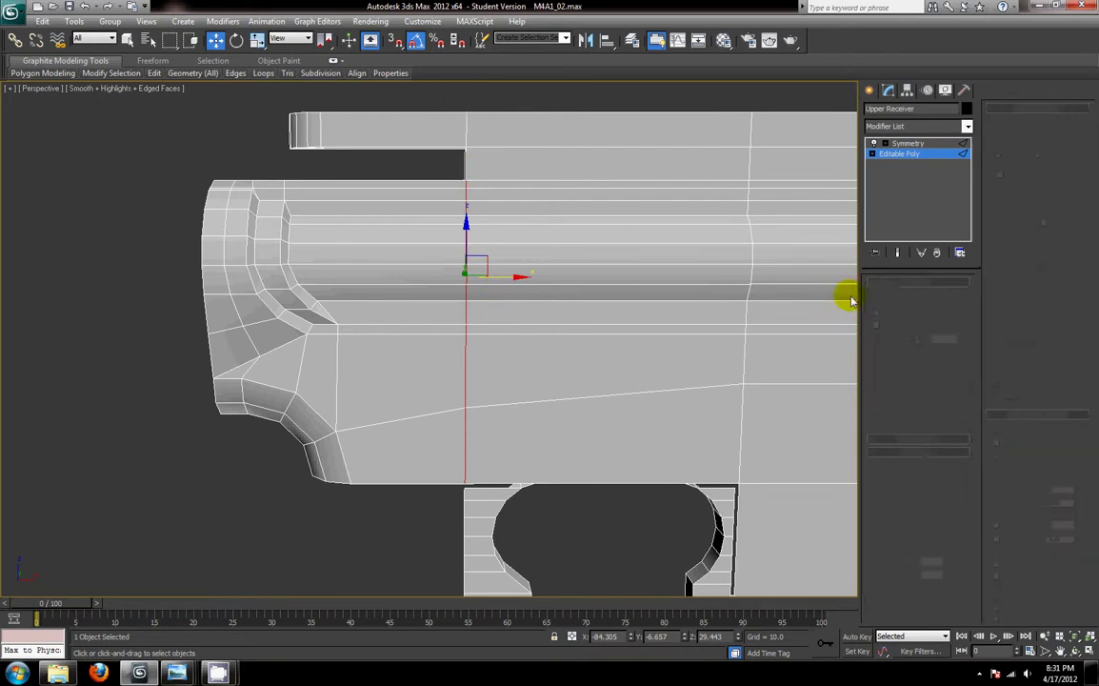
mouse_move(437, 124)
middle_mouse_down("alt")
mouse_move(443, 154)
mouse_move(443, 144)
middle_mouse_up("alt")
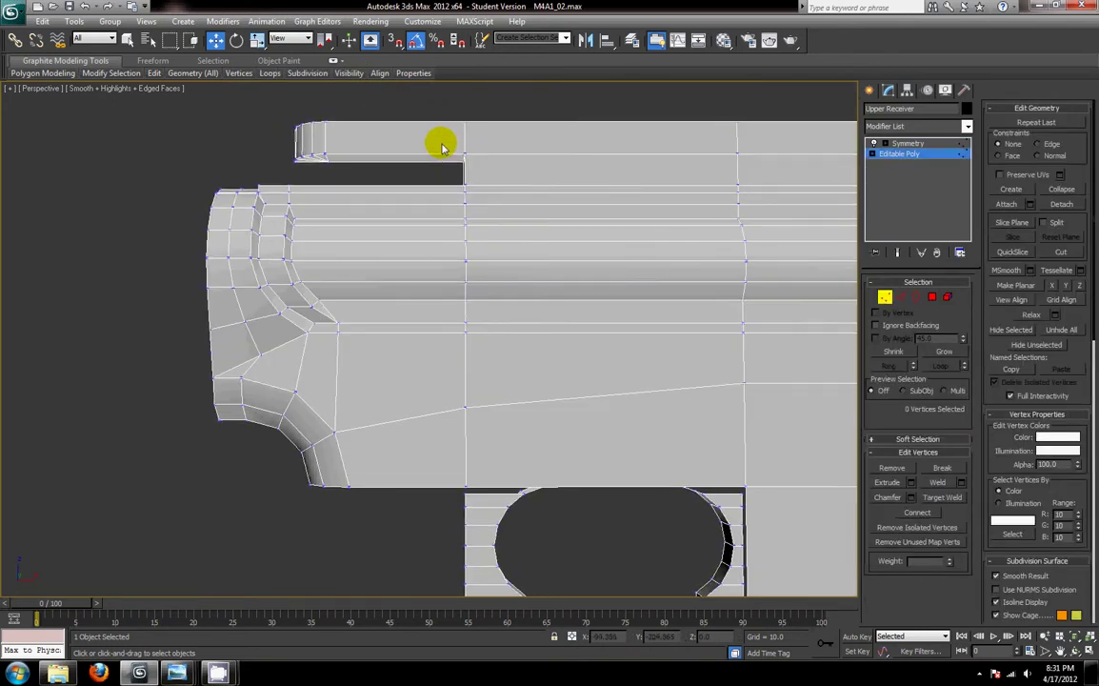
left_click_drag(428, 100, 487, 492)
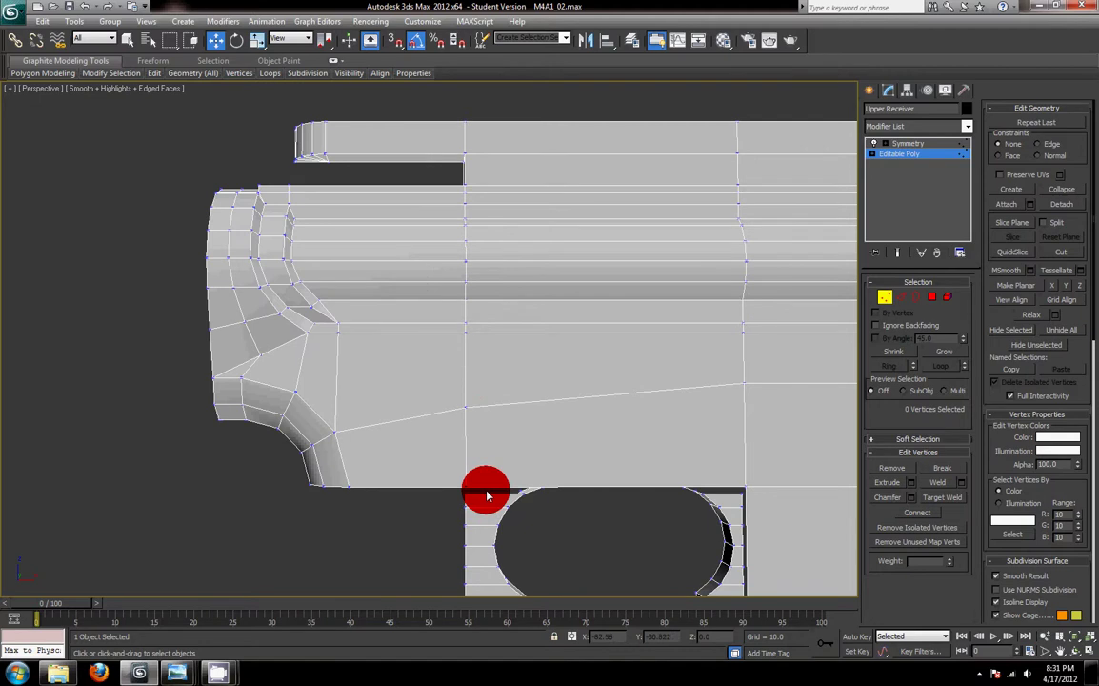
left_click_drag(485, 494, 483, 493)
left_click_drag(503, 243, 444, 259)
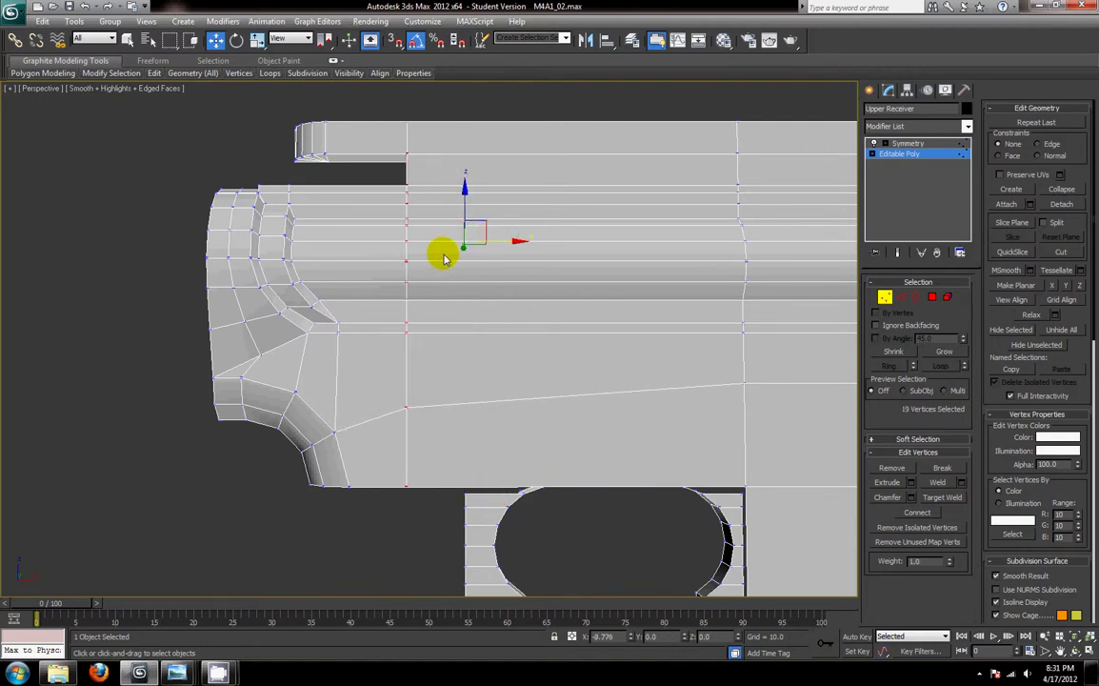
- Compare the vertex column with the front reference image and move it further rearward to X about -94.8
key("t")
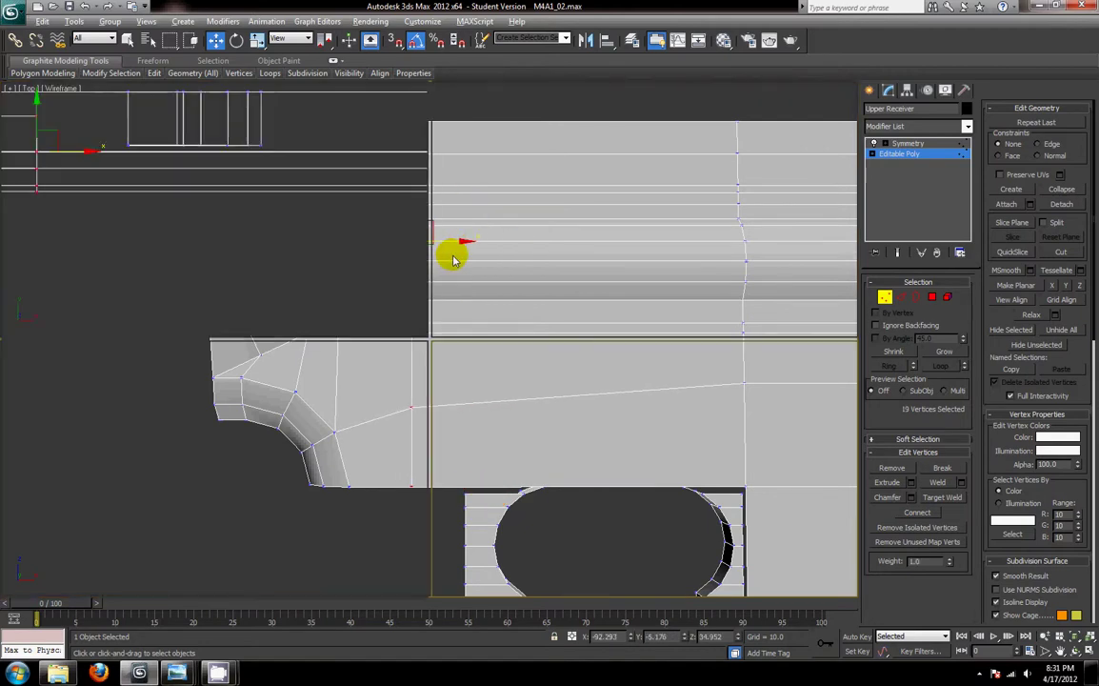
scroll(503, 240, "down", 6)
middle_click_drag(502, 240, 650, 279)
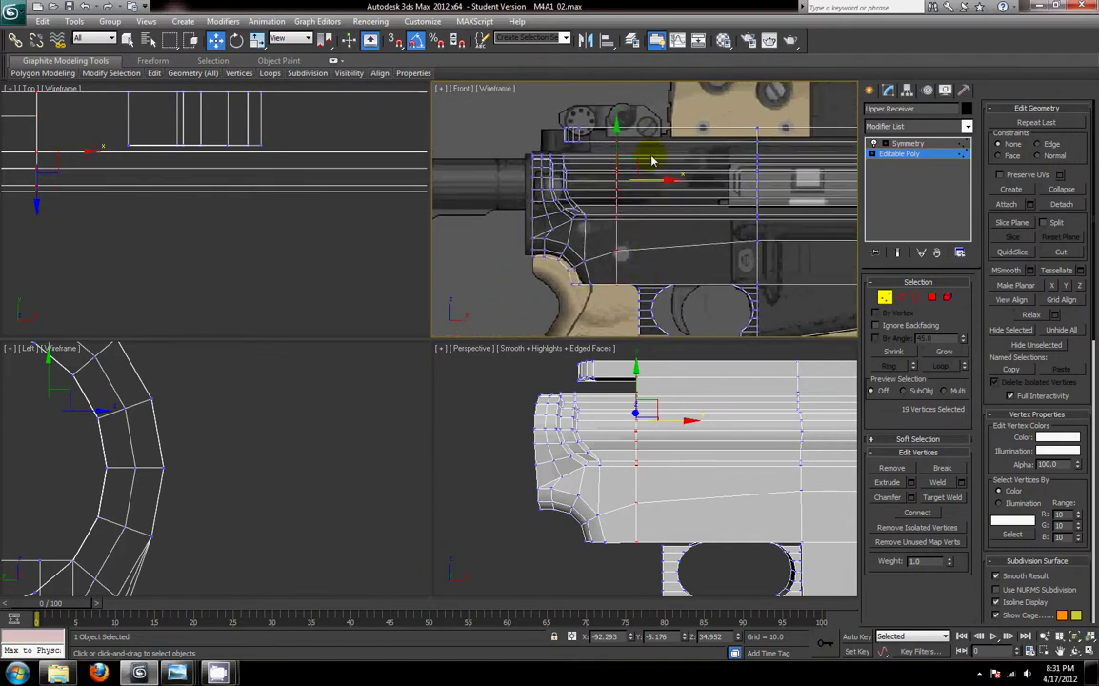
left_click_drag(648, 178, 639, 188)
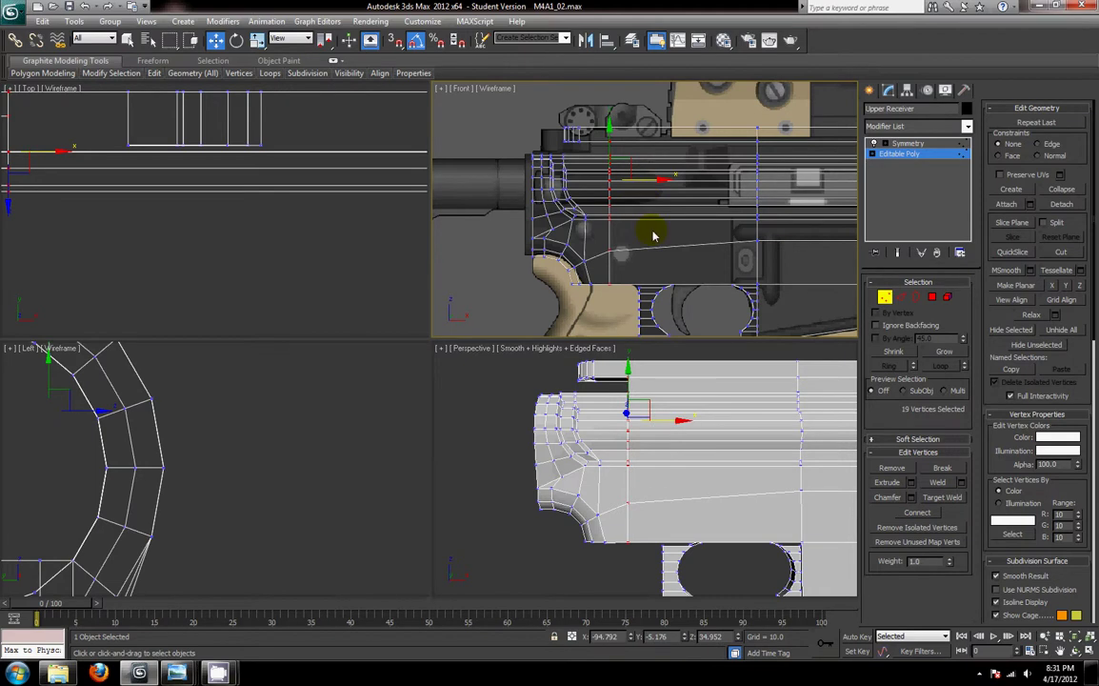
- Connect the edge ring between the moved column and the magazine well, and move the new vertical loop rearward close to that column
middle_click_drag(655, 235, 631, 221)
scroll(631, 221, "up", 2)
left_click(899, 298)
key("2")
left_click(656, 247)
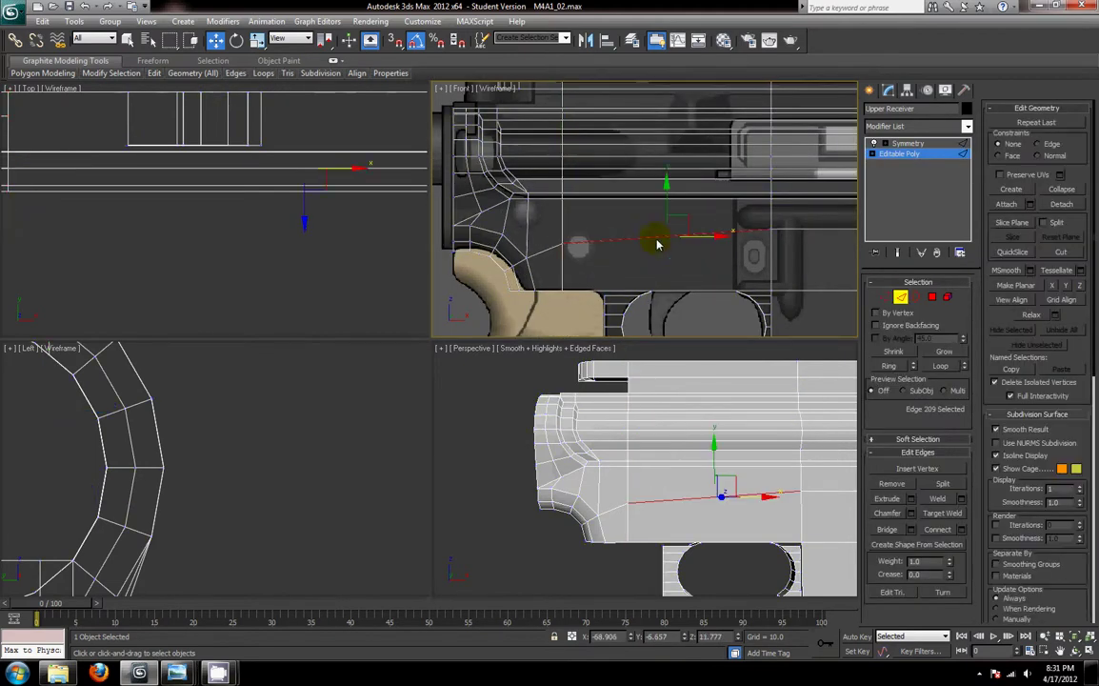
left_click(901, 367)
left_click(938, 528)
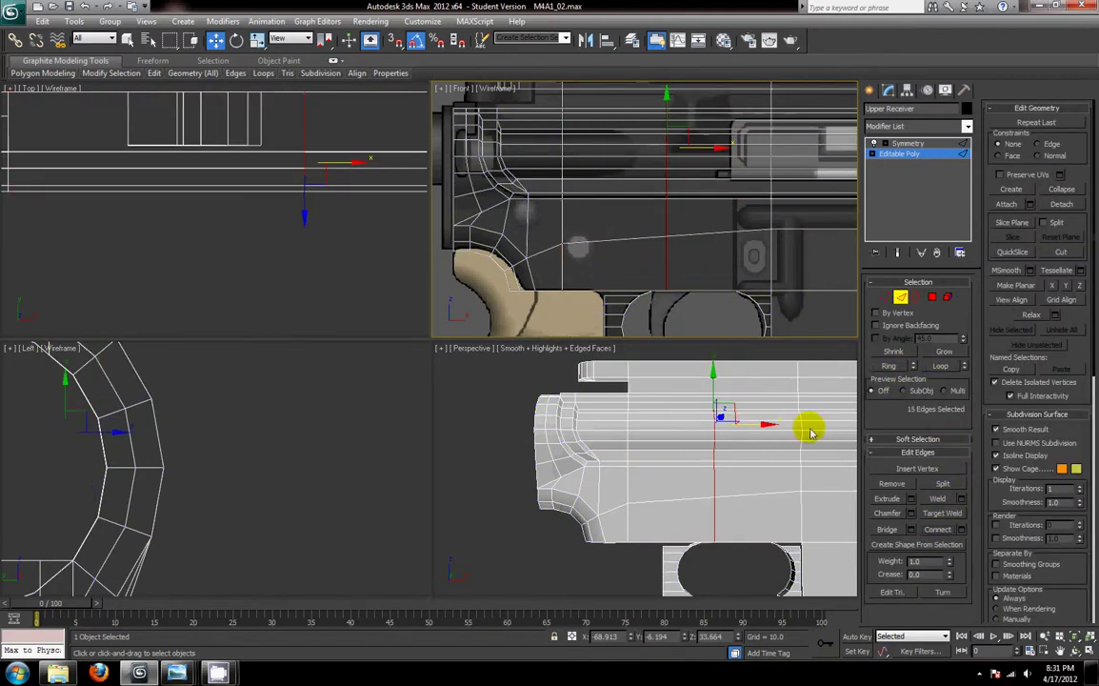
middle_click_drag(599, 243, 588, 258)
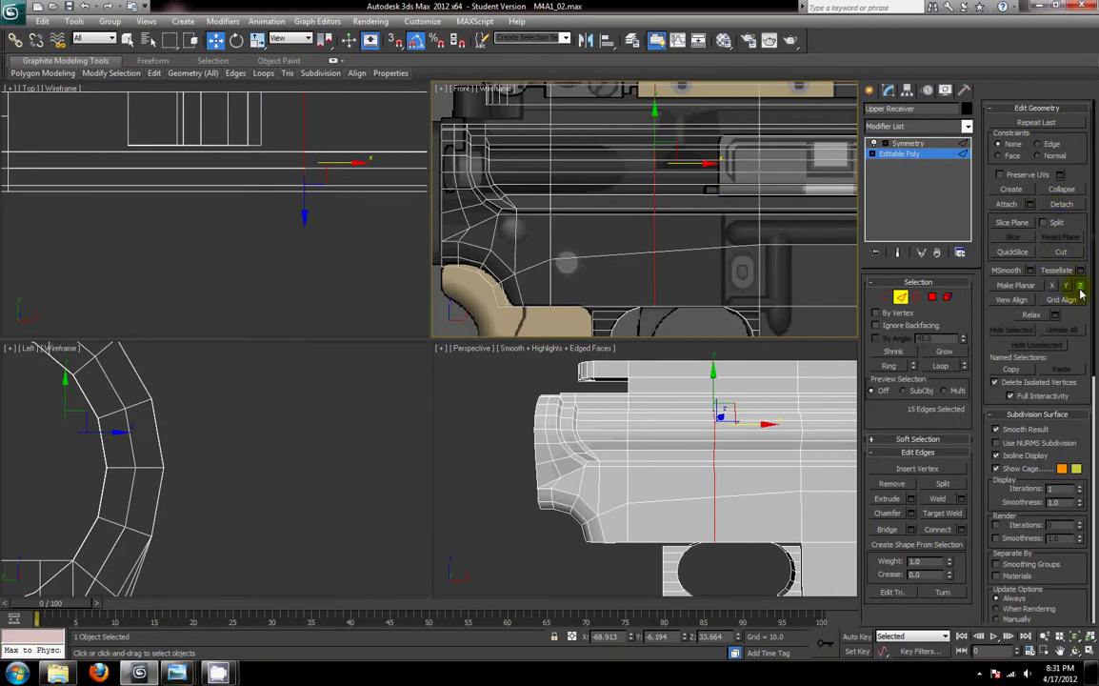
left_click_drag(689, 153, 609, 177)
- Connect the remaining edge ring above the trigger guard with another vertical edge loop
left_click(633, 251)
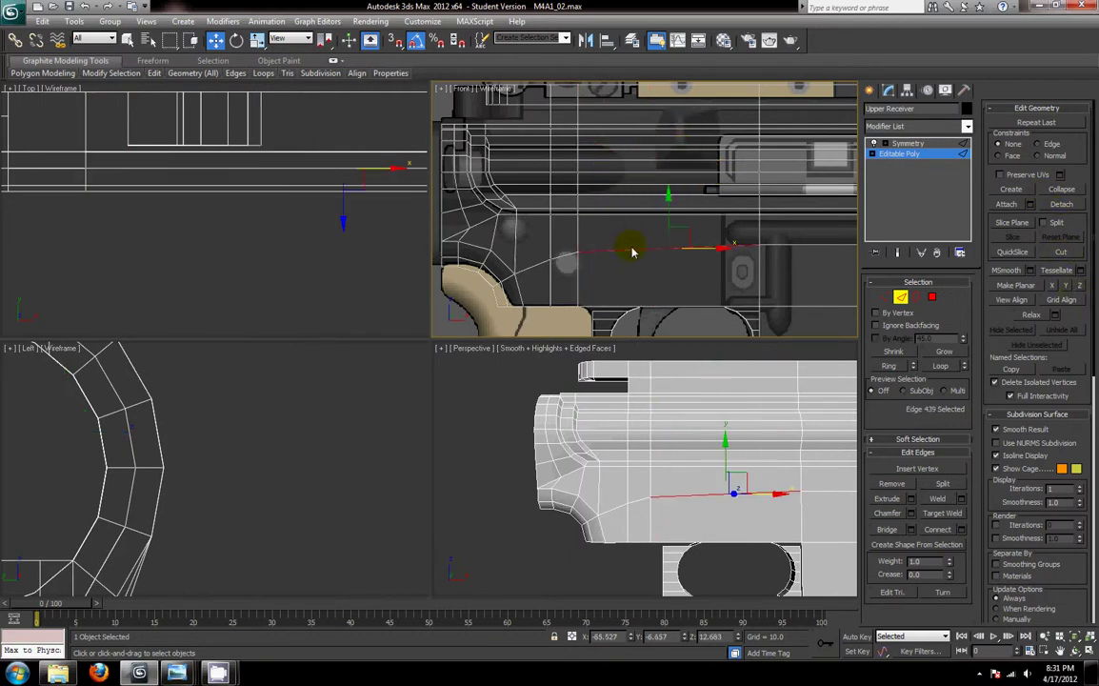
left_click(889, 365)
left_click(937, 515)
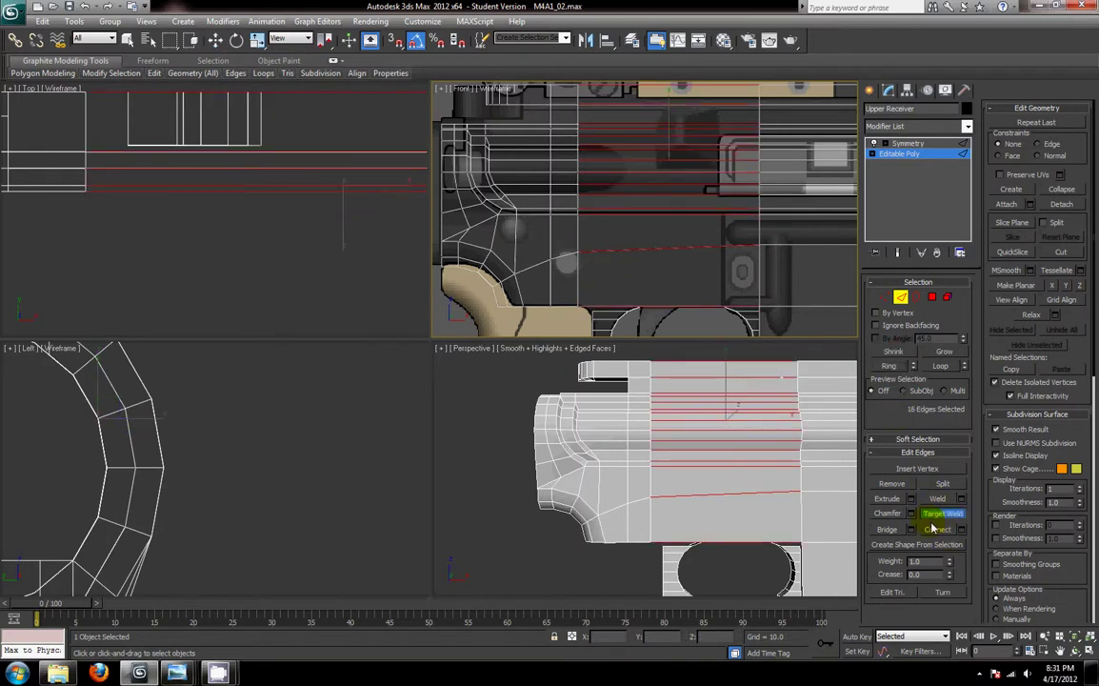
left_click(937, 529)
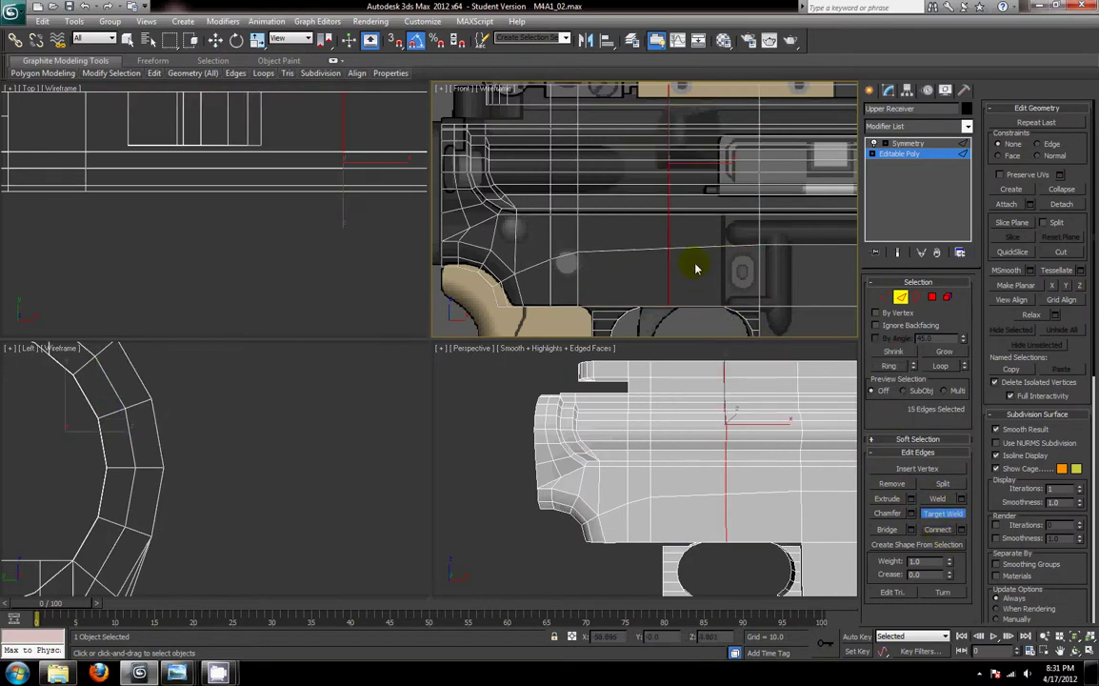
- Select an edge on the trigger guard's rear side and copy its X coordinate
middle_click_drag(695, 269, 608, 245)
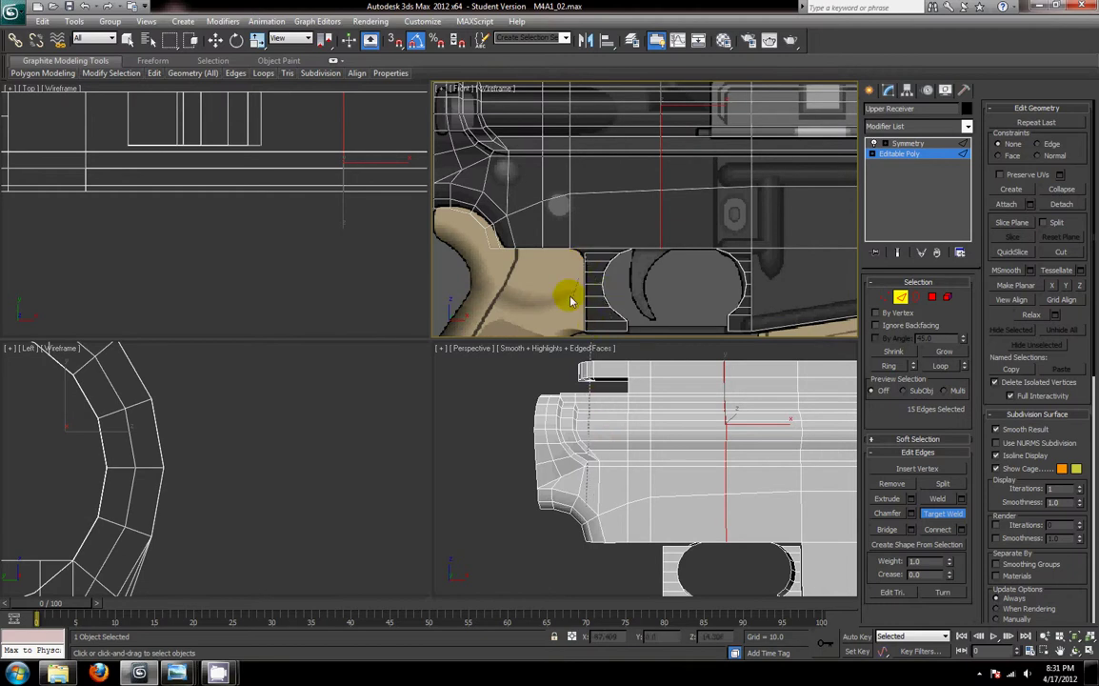
key("w")
left_click(636, 531)
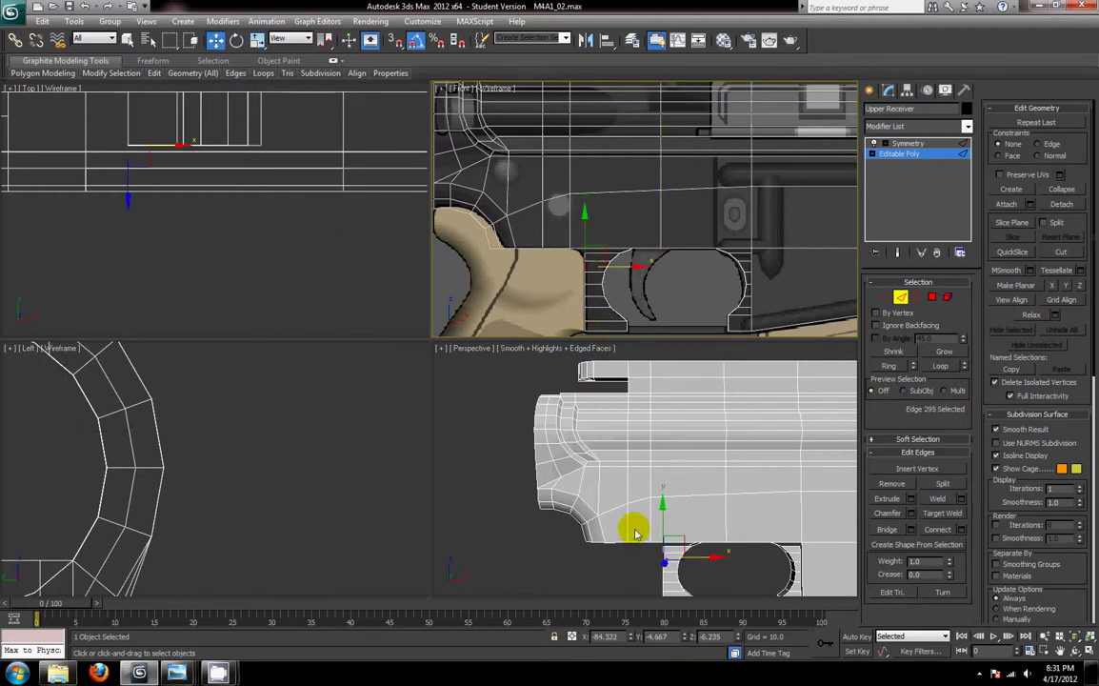
left_click(606, 636)
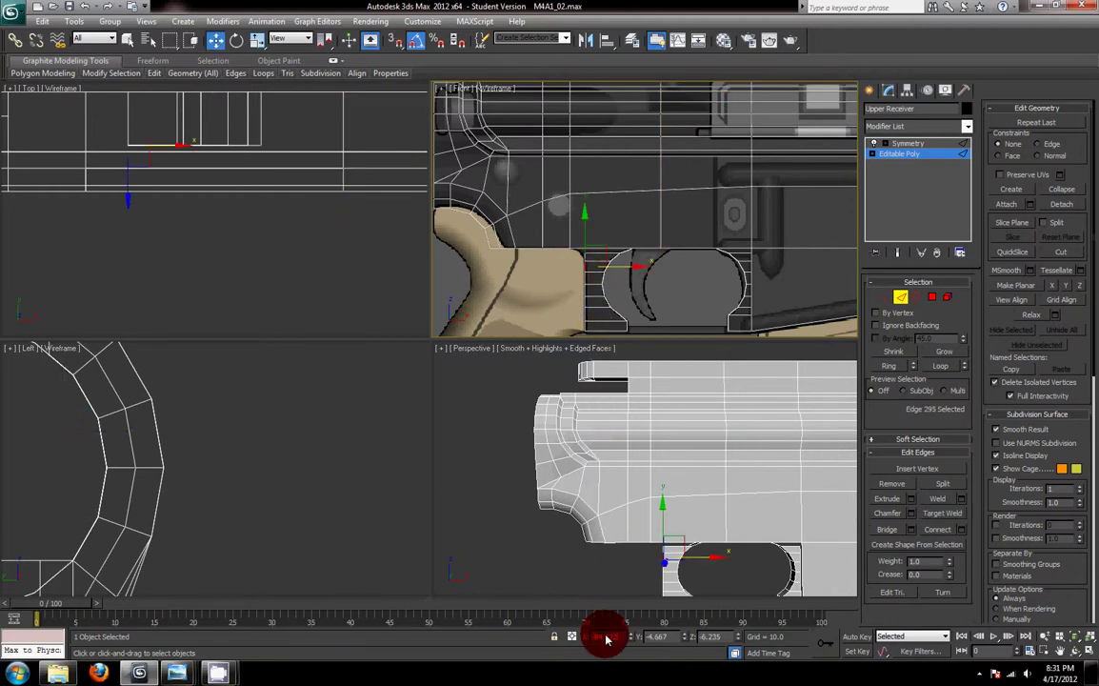
- Reconnect the edge ring above the trigger guard with one vertical edge loop and place it at X -84.322, matching the guard's rear side
middle_click_drag(722, 447, 669, 390)
scroll(670, 390, "up", 3)
double_click(682, 412)
key("ctrl+BackSpace")
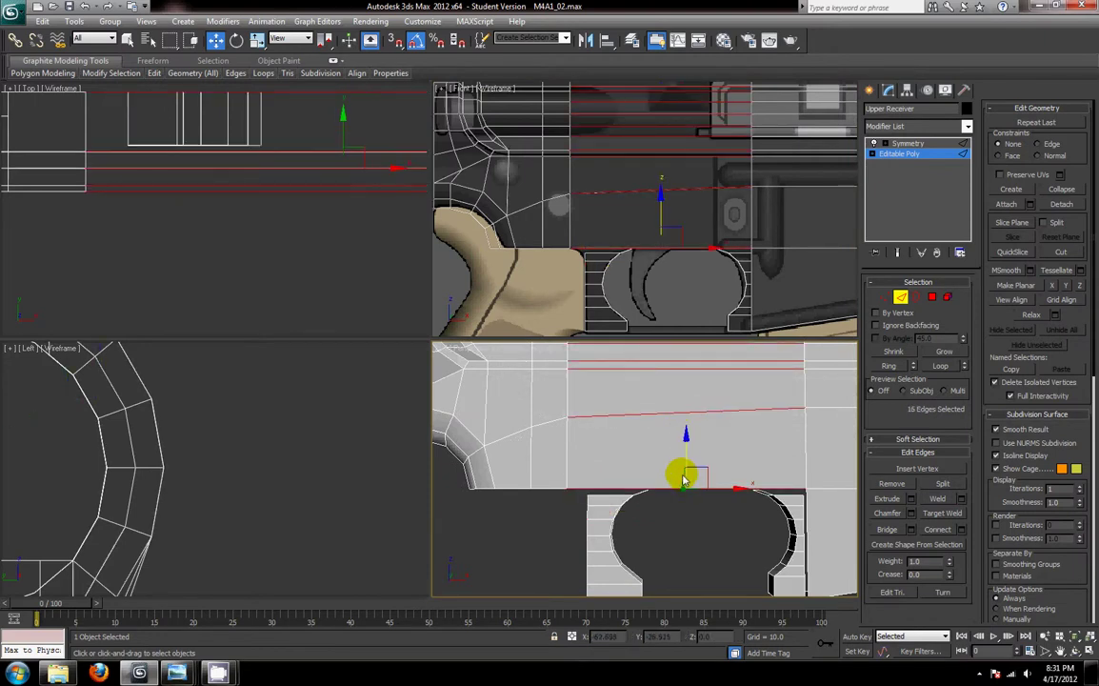
key("ctrl+shift+e")
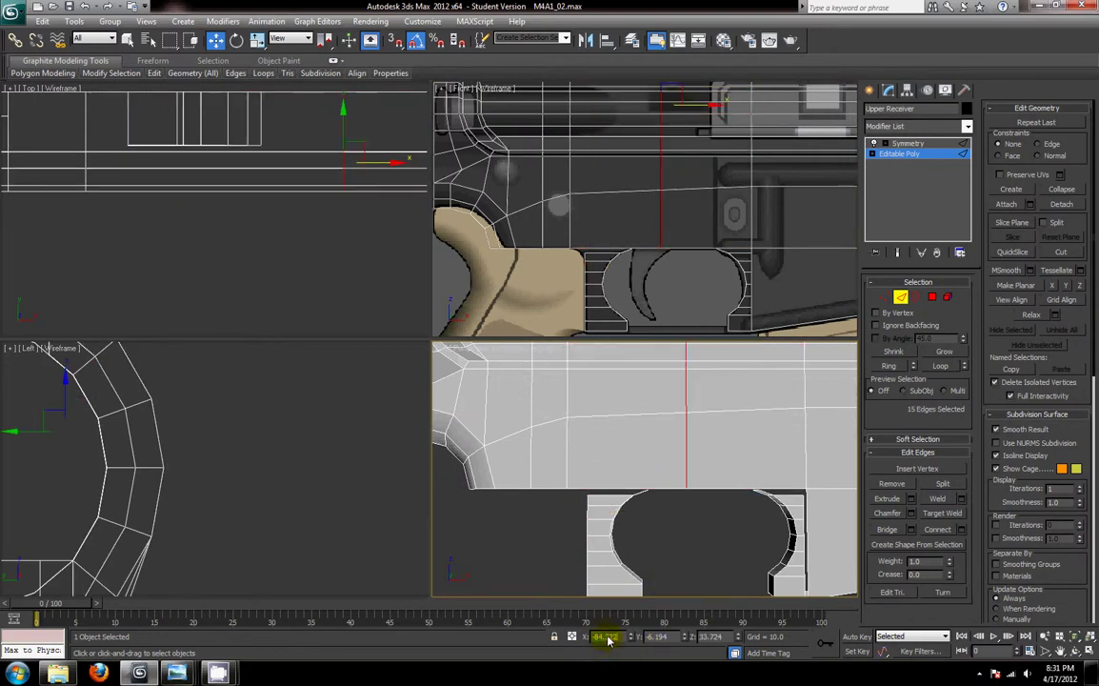
- Connect the edge ring between the rear trigger guard loop and the magazine well with four evenly spaced segments
scroll(634, 469, "up", 3)
key("alt+w")
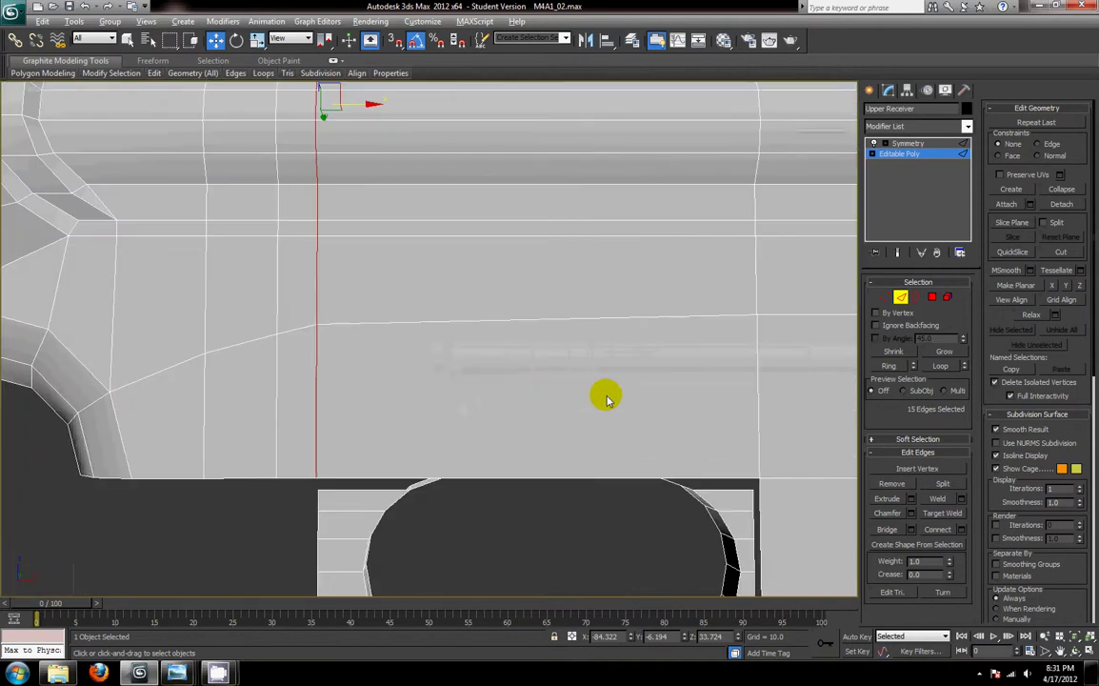
scroll(628, 432, "down", 4)
left_click(559, 354)
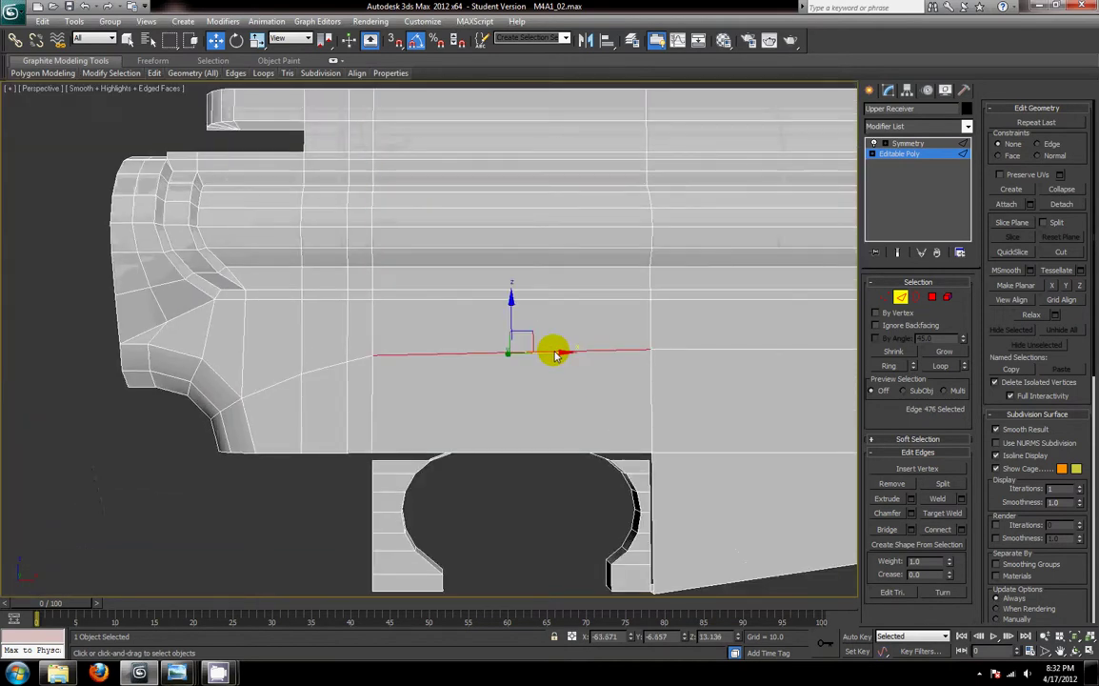
left_click(889, 365)
left_click(960, 530)
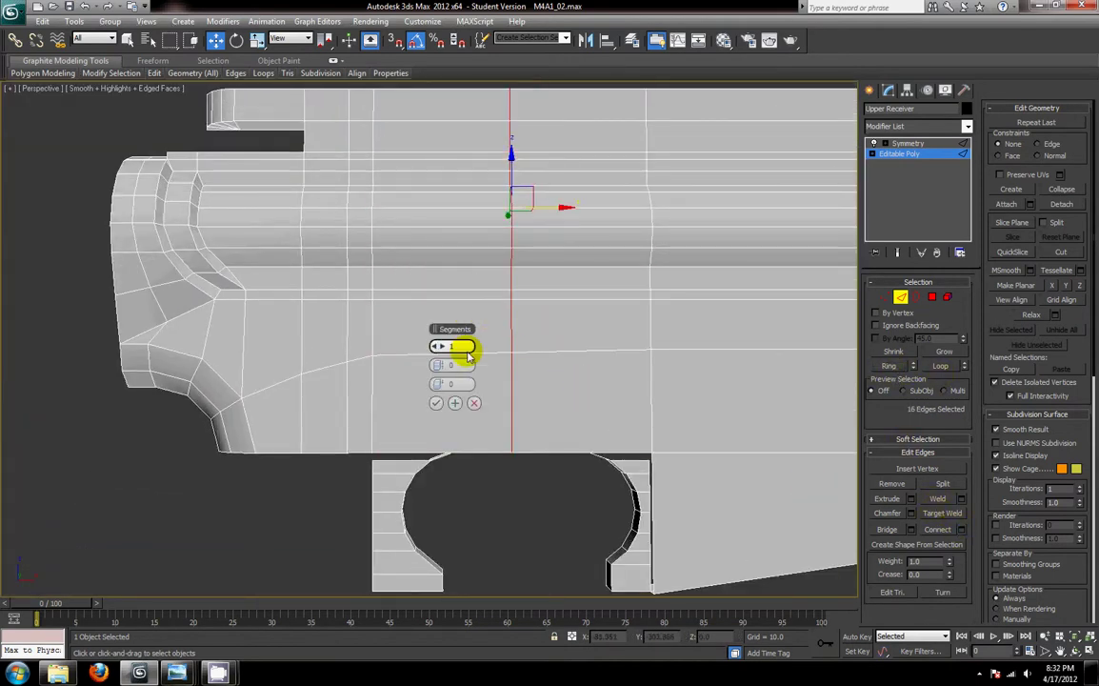
left_click(438, 347)
left_click_drag(438, 347, 444, 347)
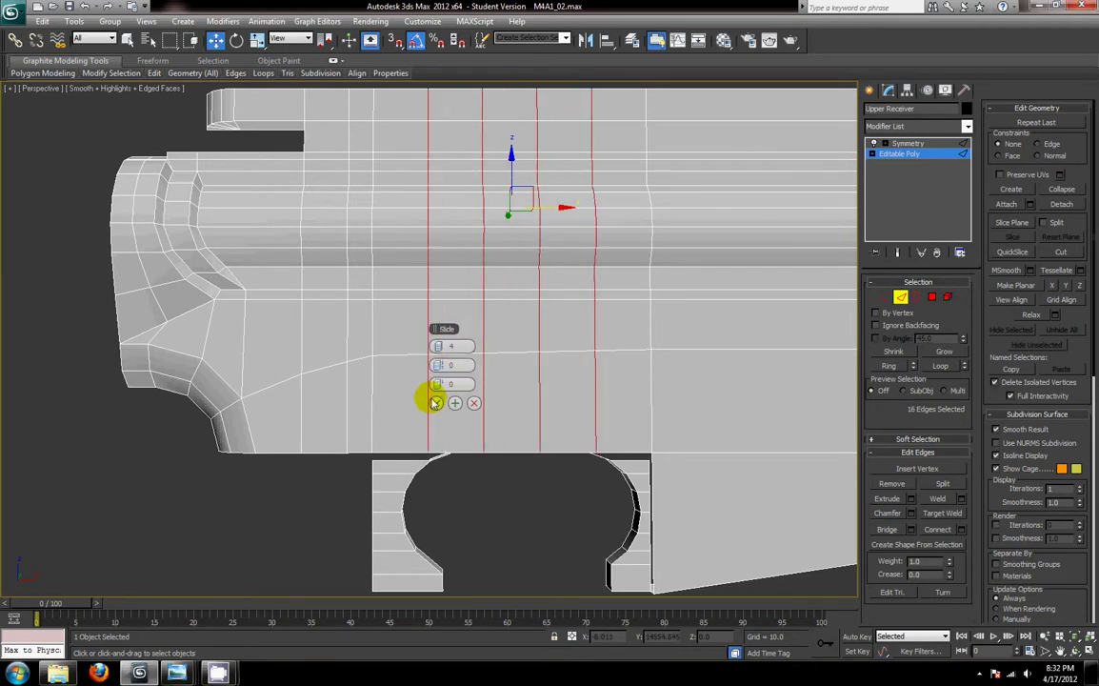
left_click(435, 403)
- Select the rearmost of the four new vertical edge loops and move it to X -75.604
middle_click_drag(525, 447, 429, 341, "alt")
scroll(528, 387, "up", 3)
left_click(365, 423)
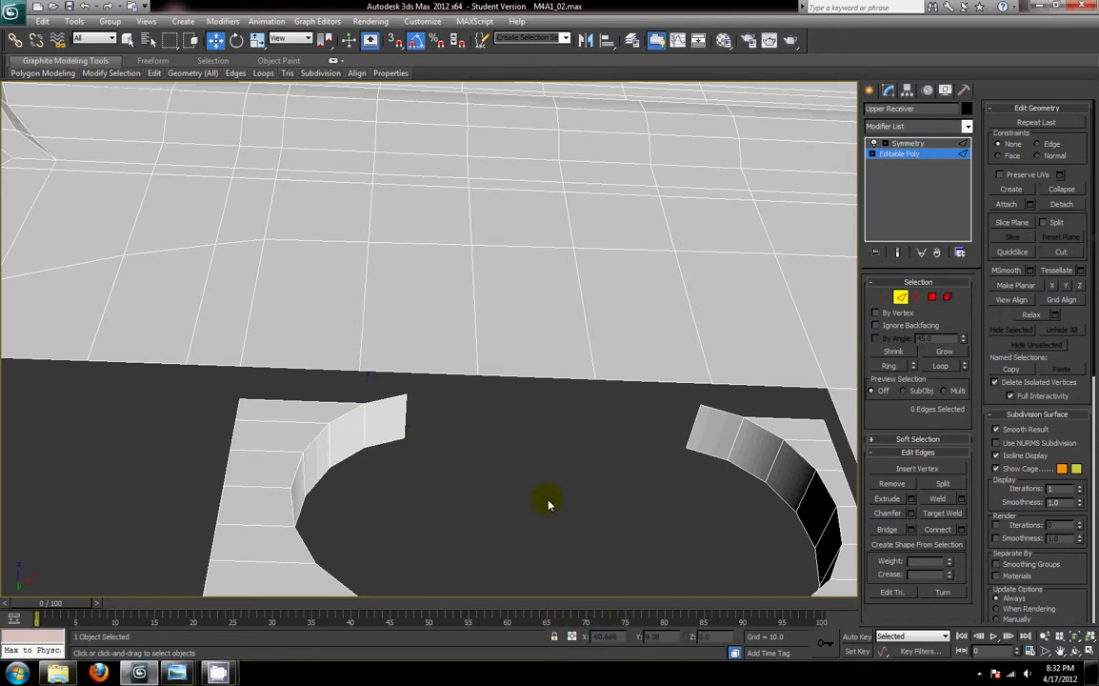
key("ctrl+z")
left_click(366, 296)
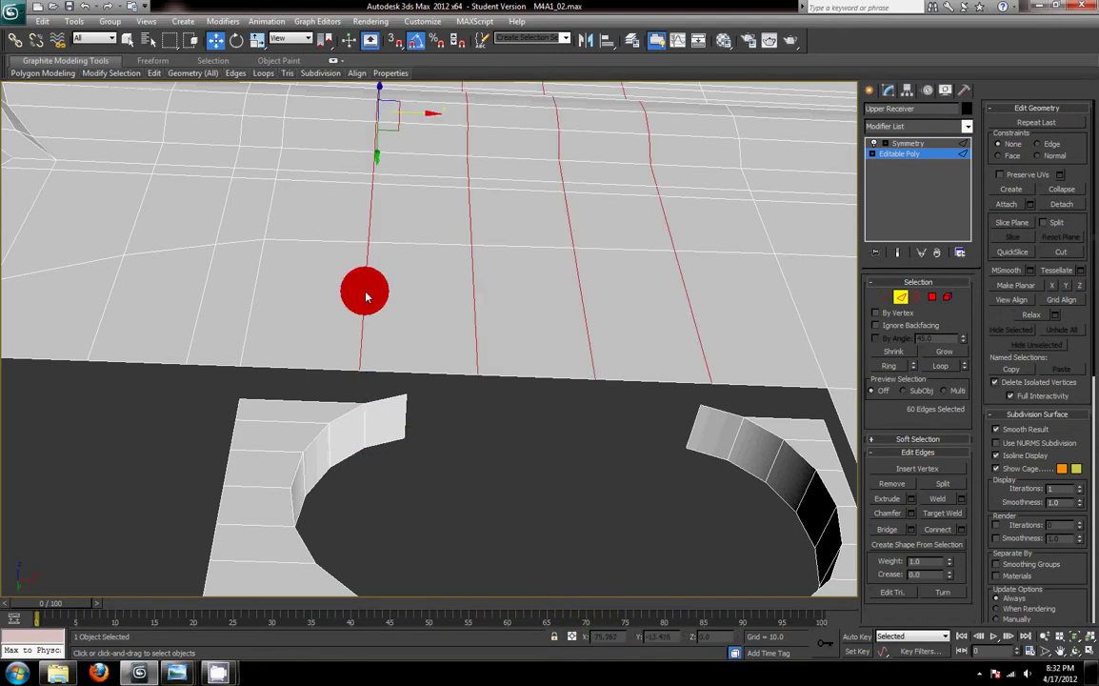
left_click(941, 366)
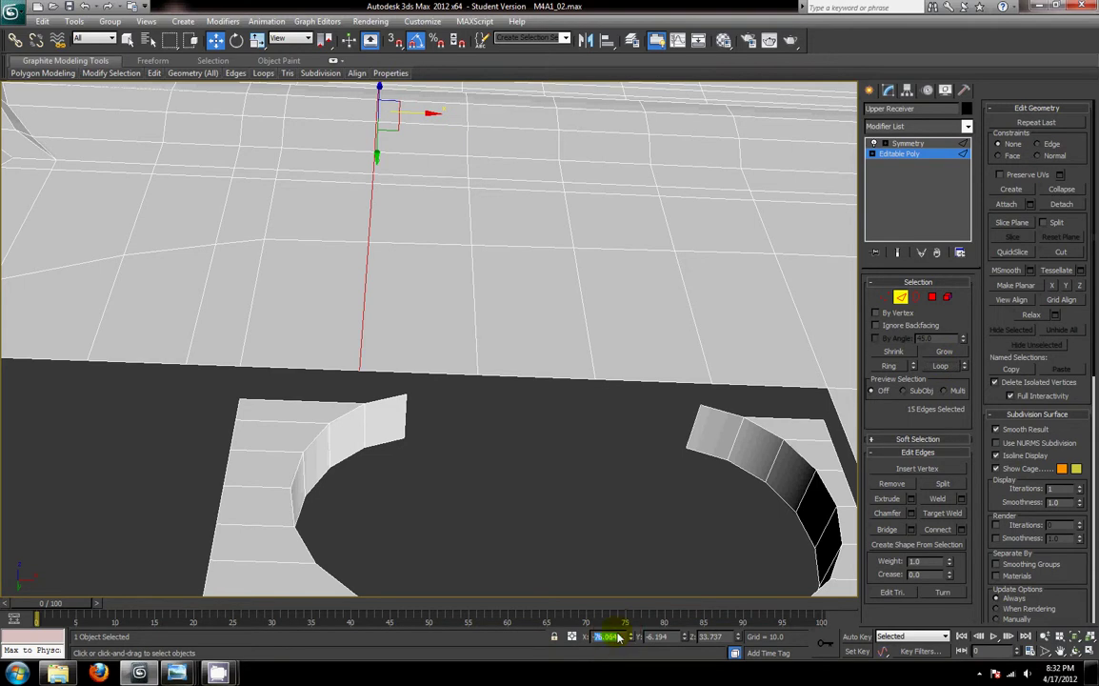
left_click_drag(630, 636, 637, 474)
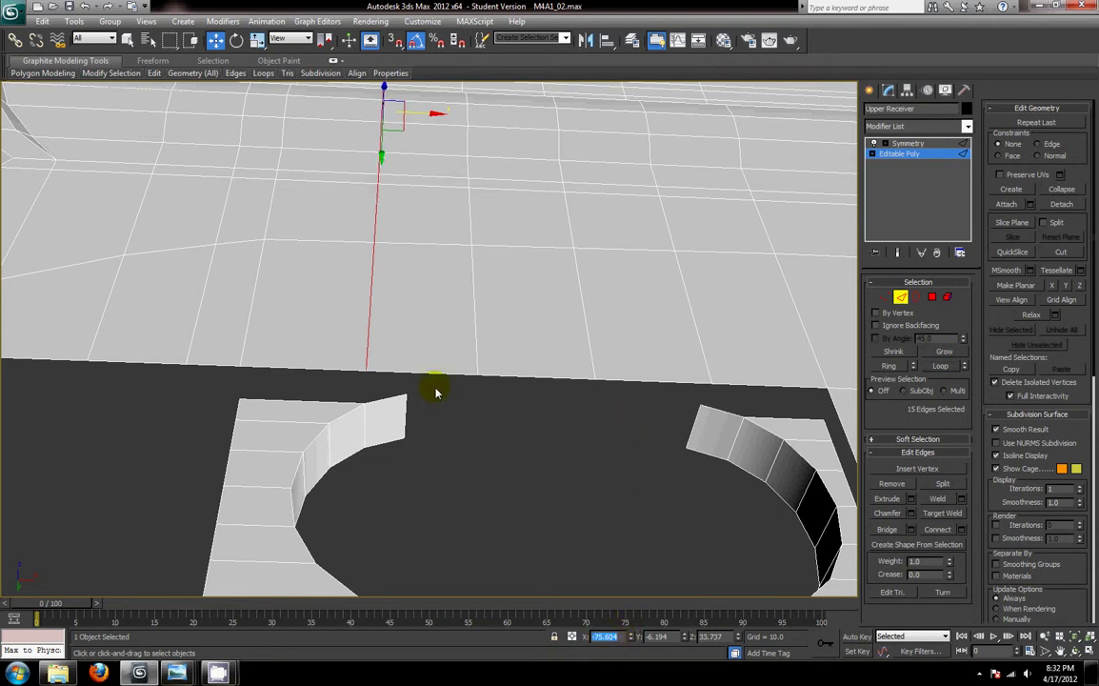
- Copy the X coordinate of the second edge from the tip of the guard's front curve and set the frontmost new loop to X -48.766
middle_click_drag(436, 392, 479, 416)
middle_click_drag(479, 416, 403, 389)
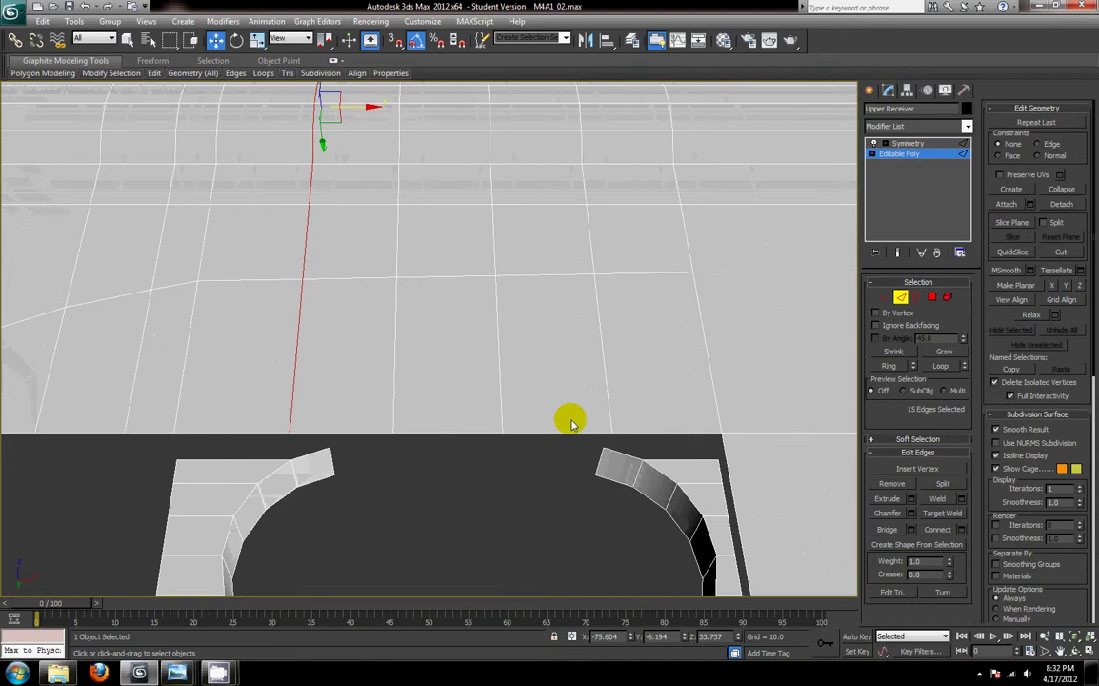
left_click(636, 466)
left_click(607, 637)
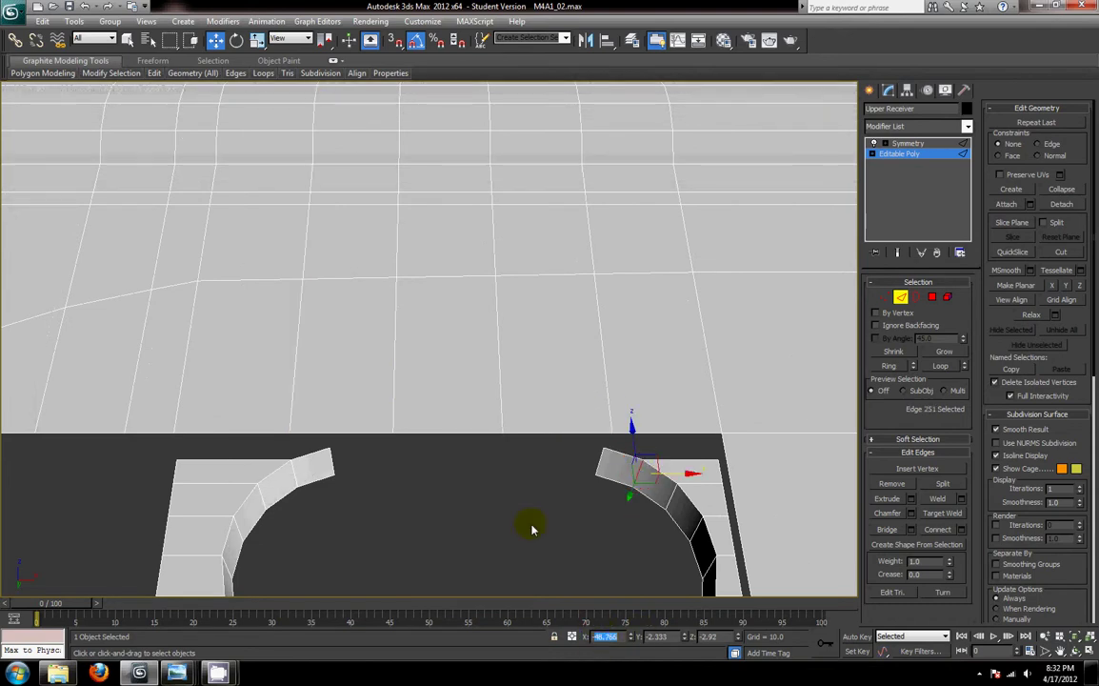
left_click(607, 385)
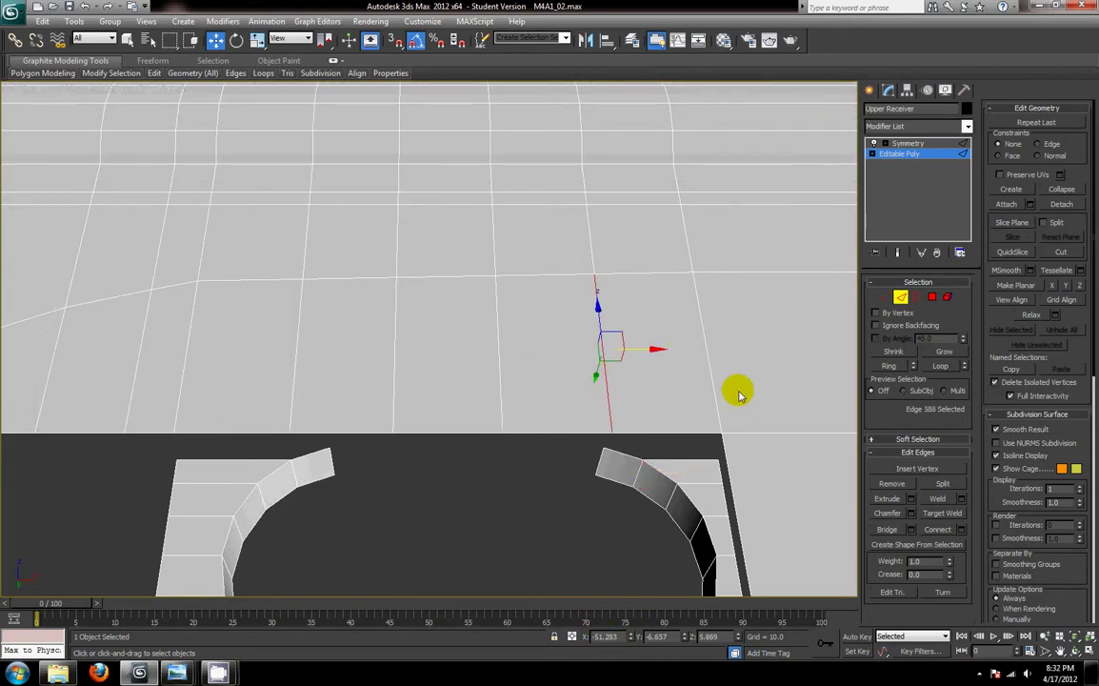
left_click(947, 365)
left_click(617, 637)
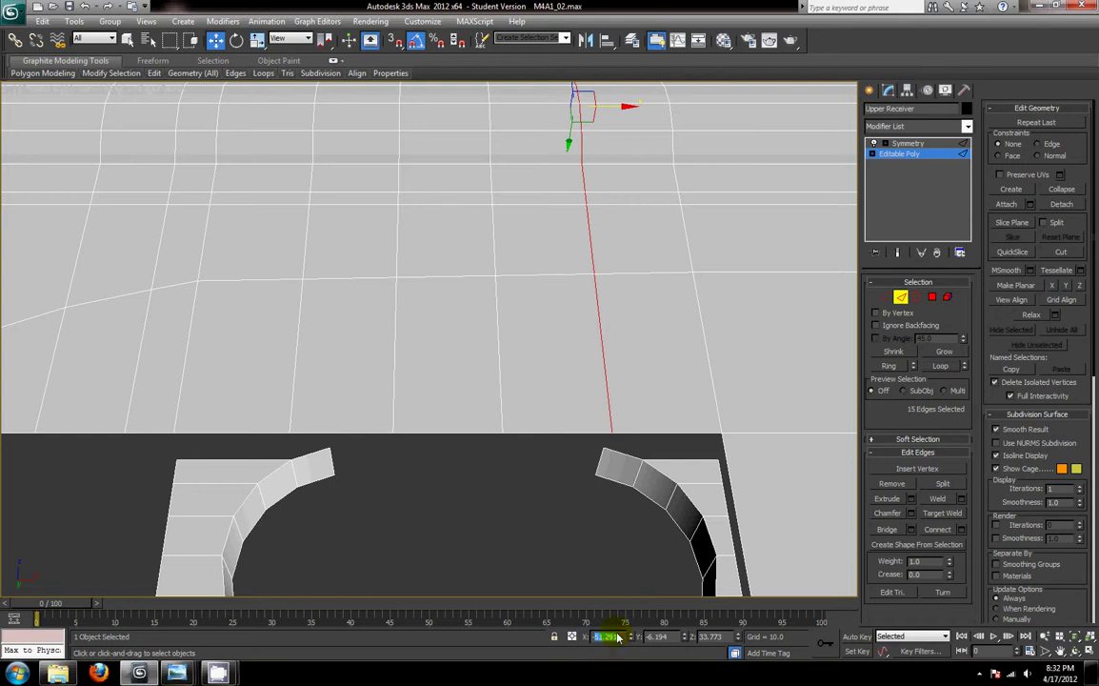
key("Return")
- Copy the X coordinate of the tip edge on the guard's rear curve and set the second new loop to X -72.709
middle_click_drag(555, 467, 562, 496)
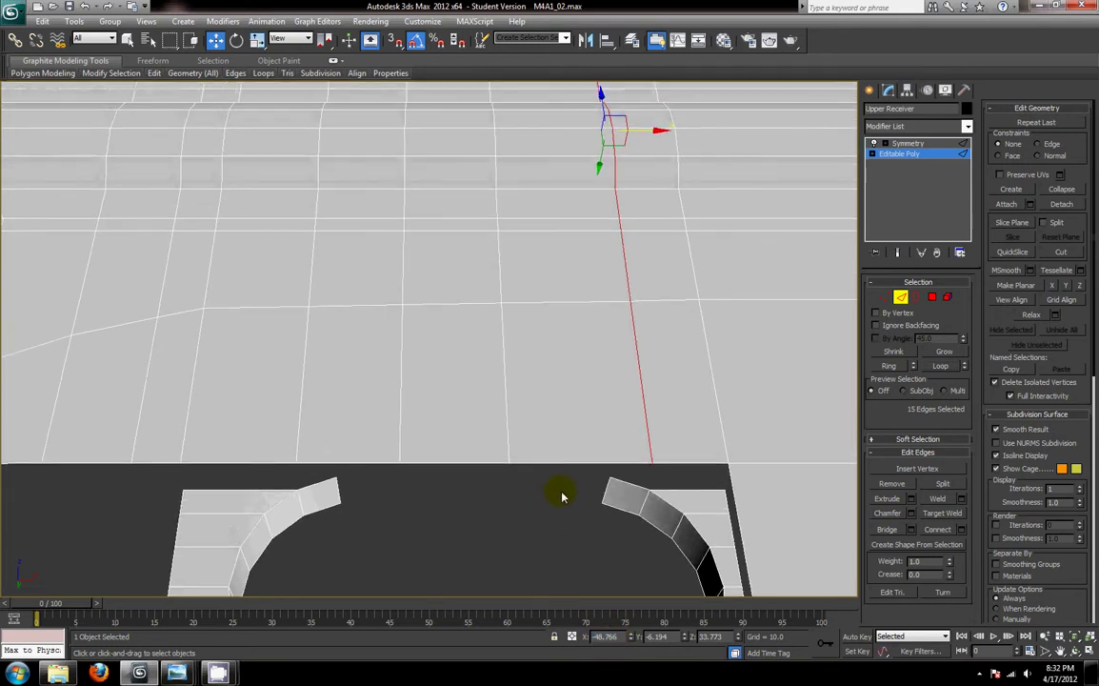
left_click(333, 488)
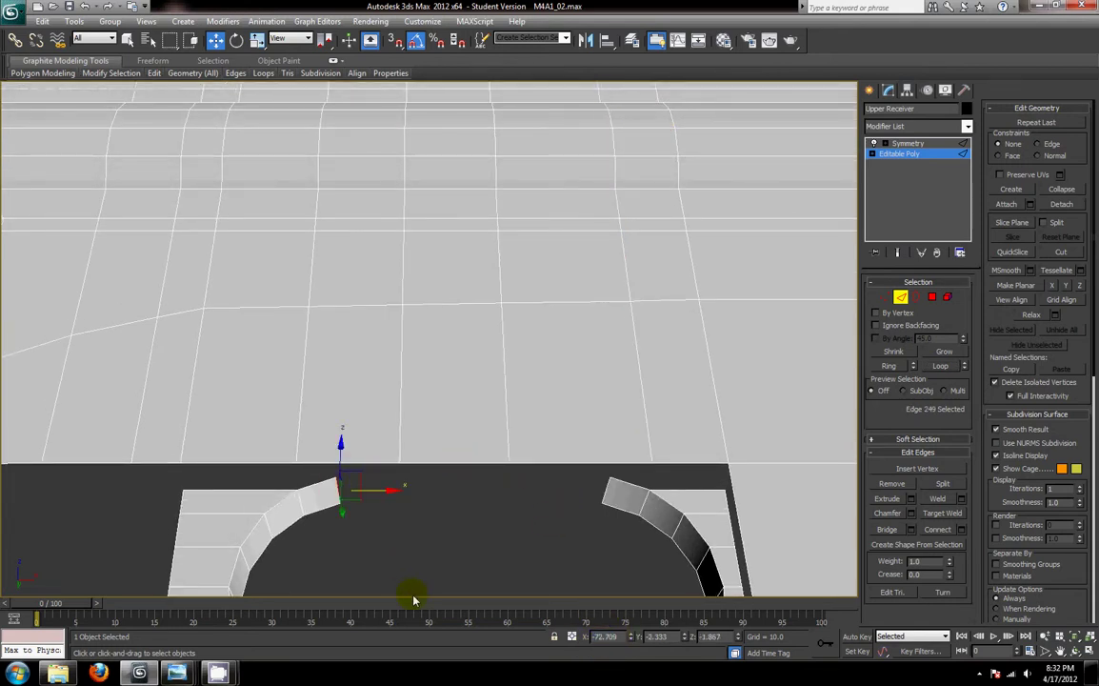
double_click(610, 638)
key("ctrl+c")
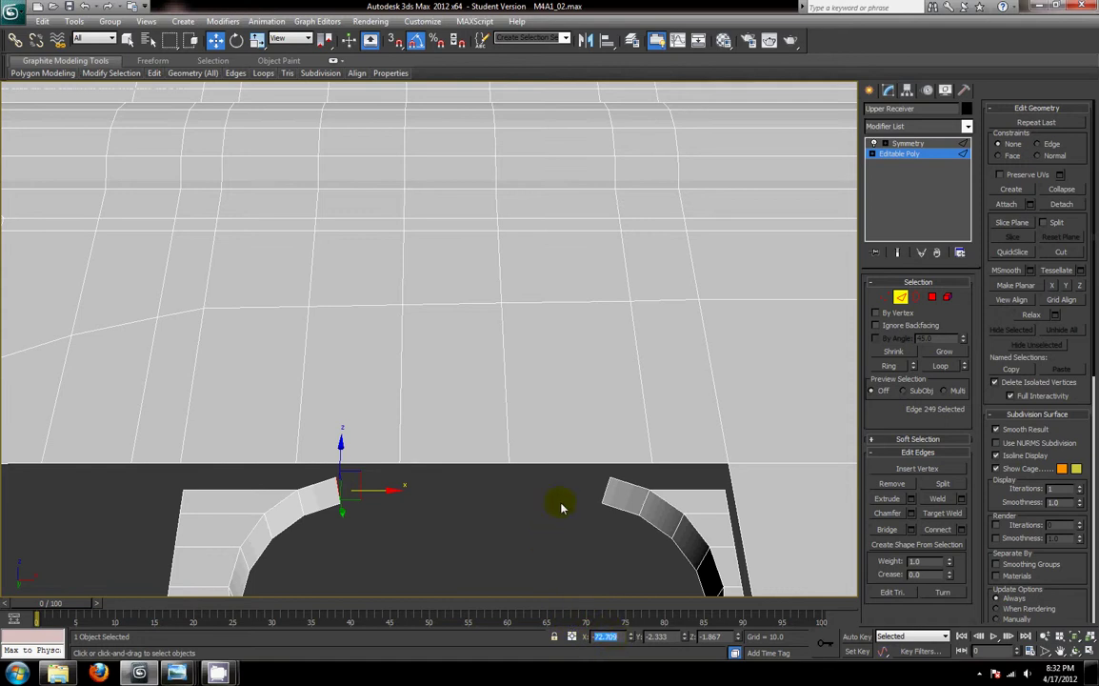
left_click(399, 438)
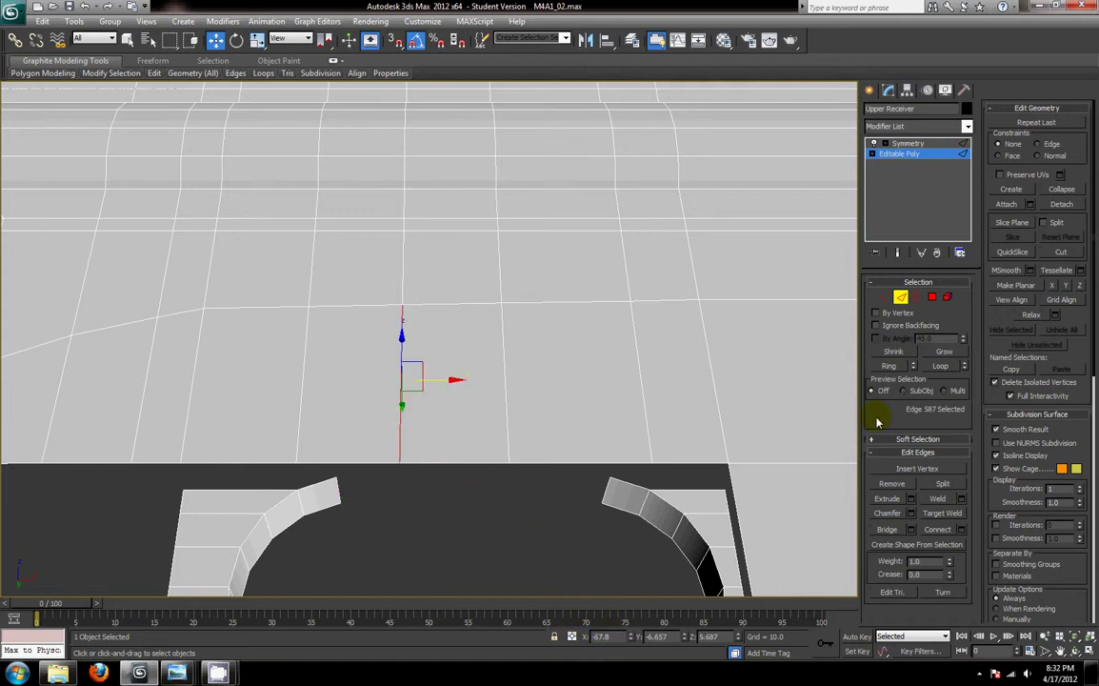
left_click(935, 356)
left_click(934, 368)
key("ctrl+z")
key("ctrl+z")
left_click(930, 368)
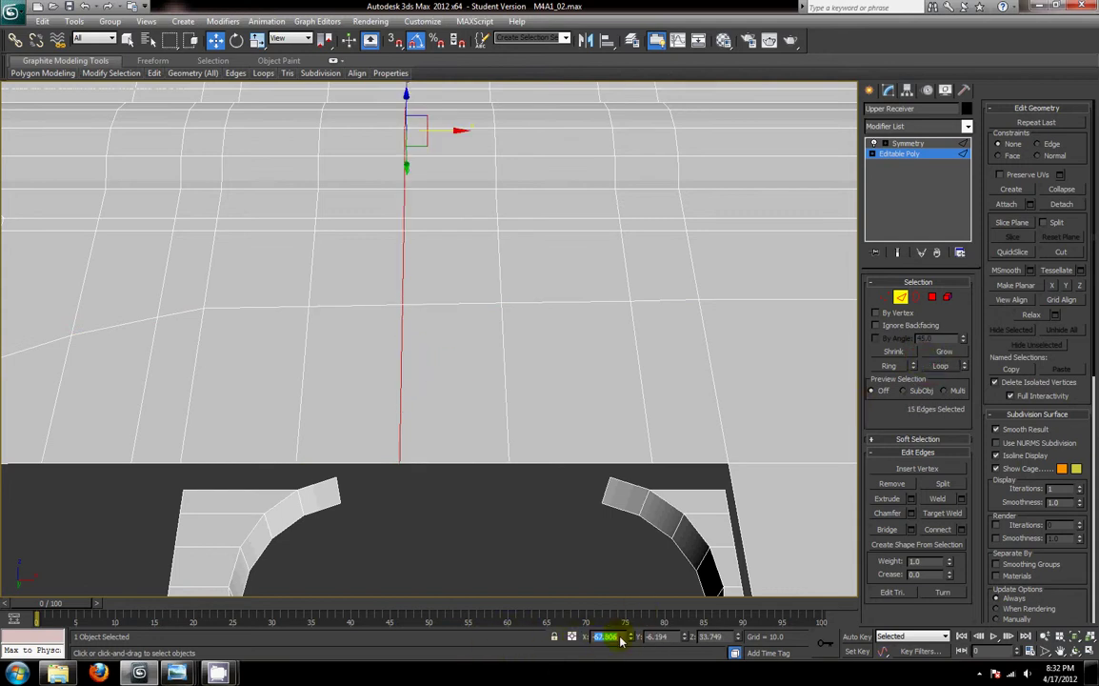
key("ctrl+v")
key("Return")
- Align the third new vertical loop with the tip edge of the guard's front curve by setting its X to -51.661
middle_click_drag(503, 507, 473, 516)
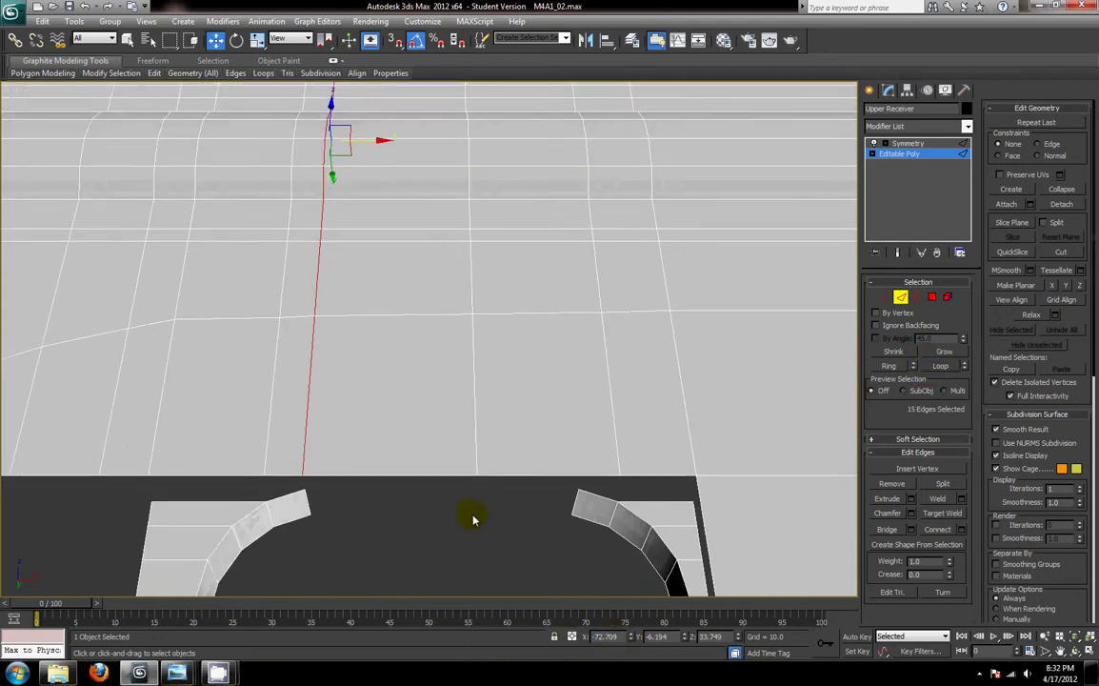
left_click(469, 420)
left_click(473, 419)
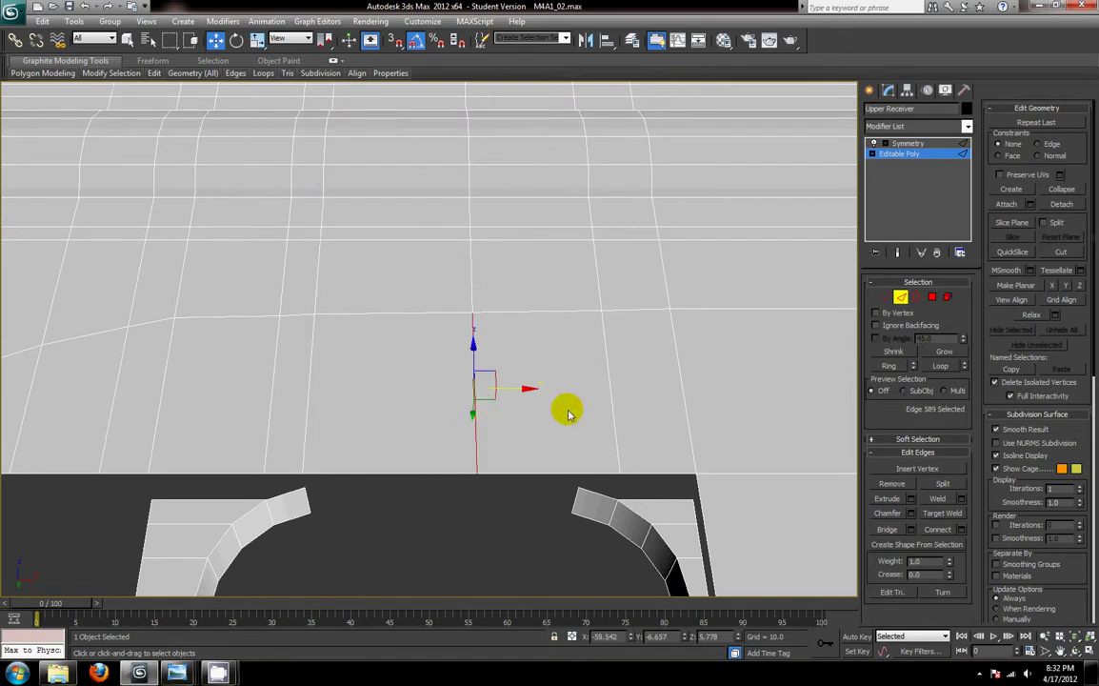
left_click(942, 367)
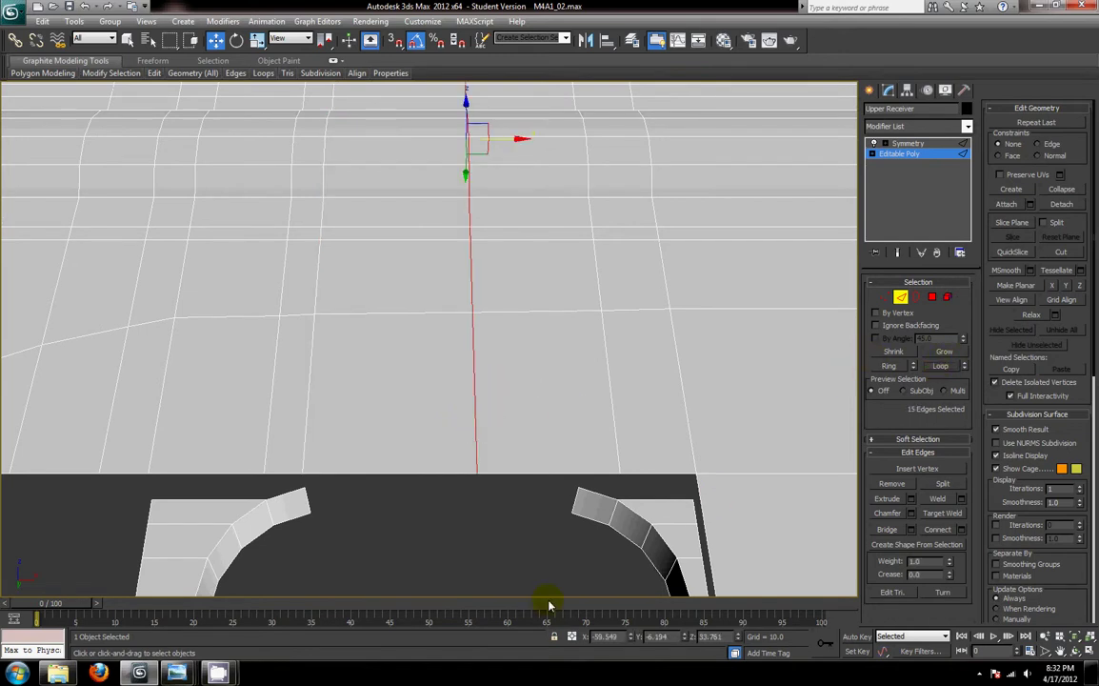
left_click(583, 497)
left_click(469, 519)
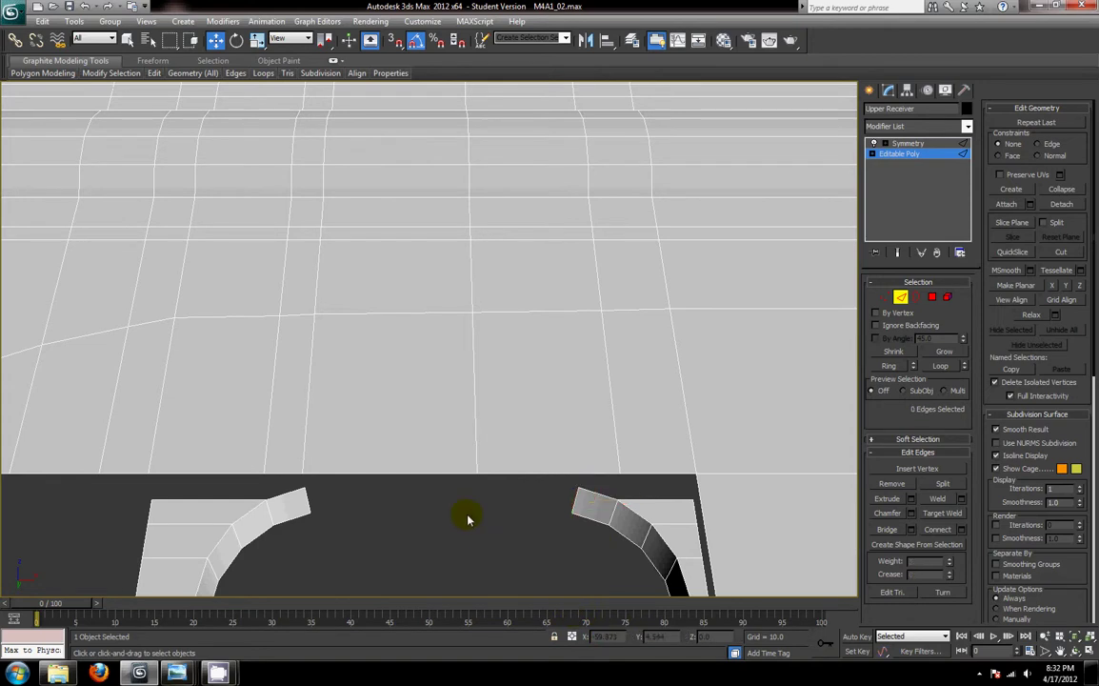
key("ctrl+z")
key("ctrl+z")
double_click(609, 641)
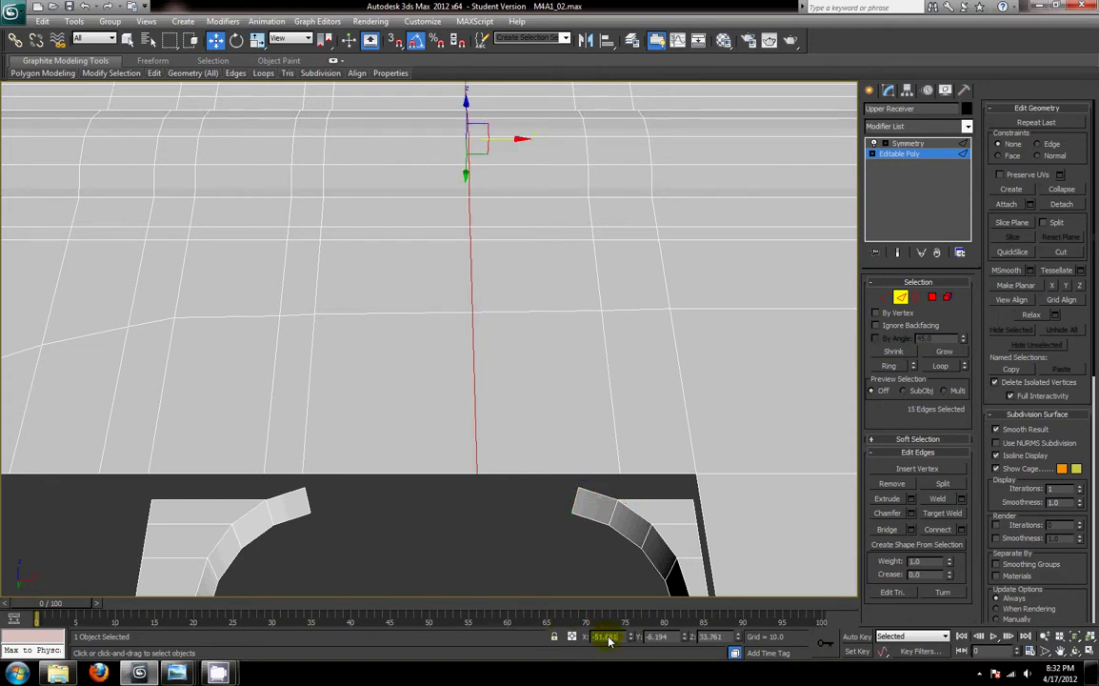
key("Return")
- Select five receiver edges: the bottom edges above the guard's rear and front parts, plus the level edges continuing around the magazine well
middle_click_drag(457, 512, 508, 499)
middle_click_drag(408, 523, 483, 469)
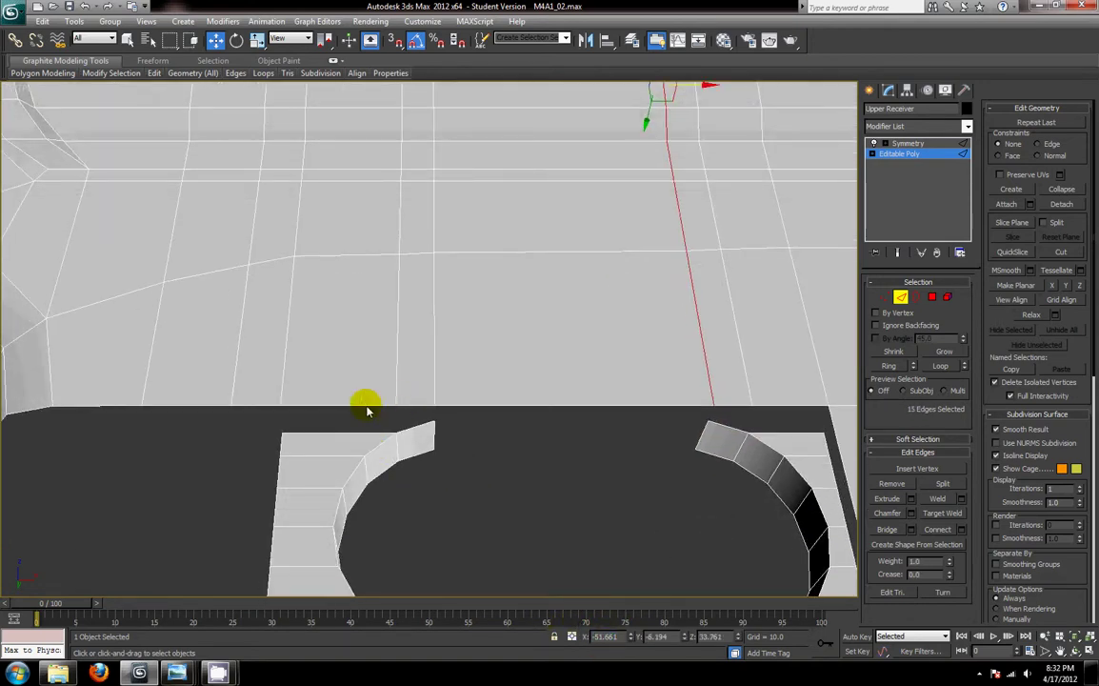
left_click(362, 408)
scroll(338, 417, "down", 4)
middle_click_drag(331, 425, 262, 448)
mouse_move(395, 442)
middle_mouse_down()
mouse_move(337, 458)
mouse_move(383, 444)
mouse_move(384, 462)
middle_mouse_up()
left_click(427, 455, "ctrl")
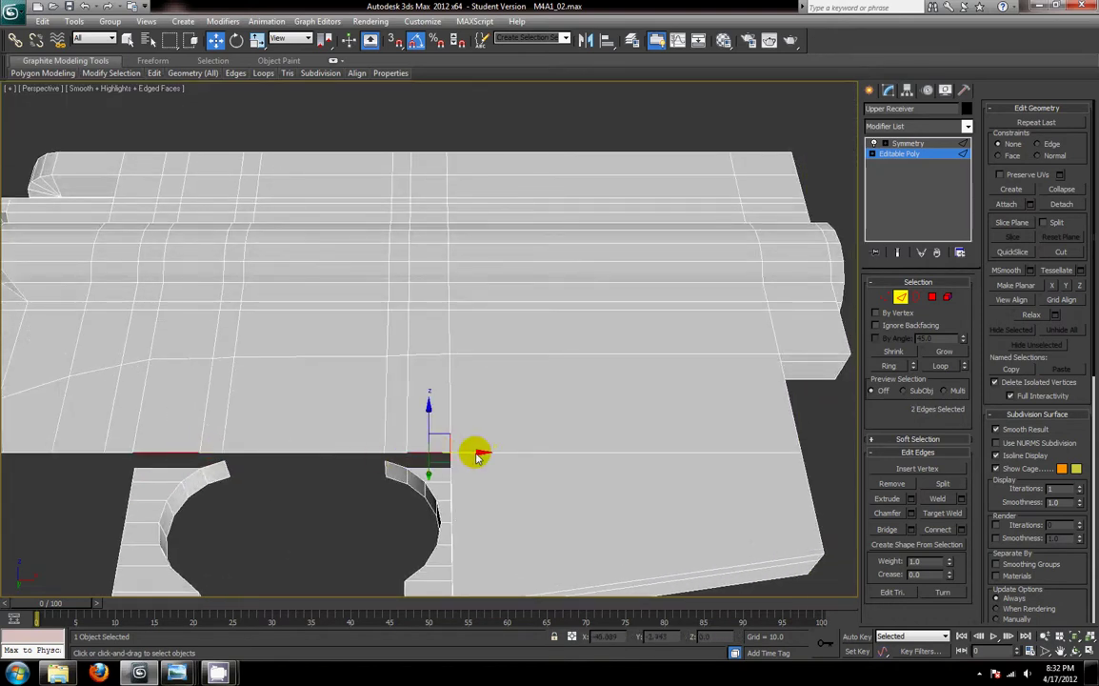
left_click(478, 455, "ctrl")
mouse_move(632, 462)
middle_mouse_down("alt")
mouse_move(686, 461)
mouse_move(621, 478)
middle_mouse_up("alt")
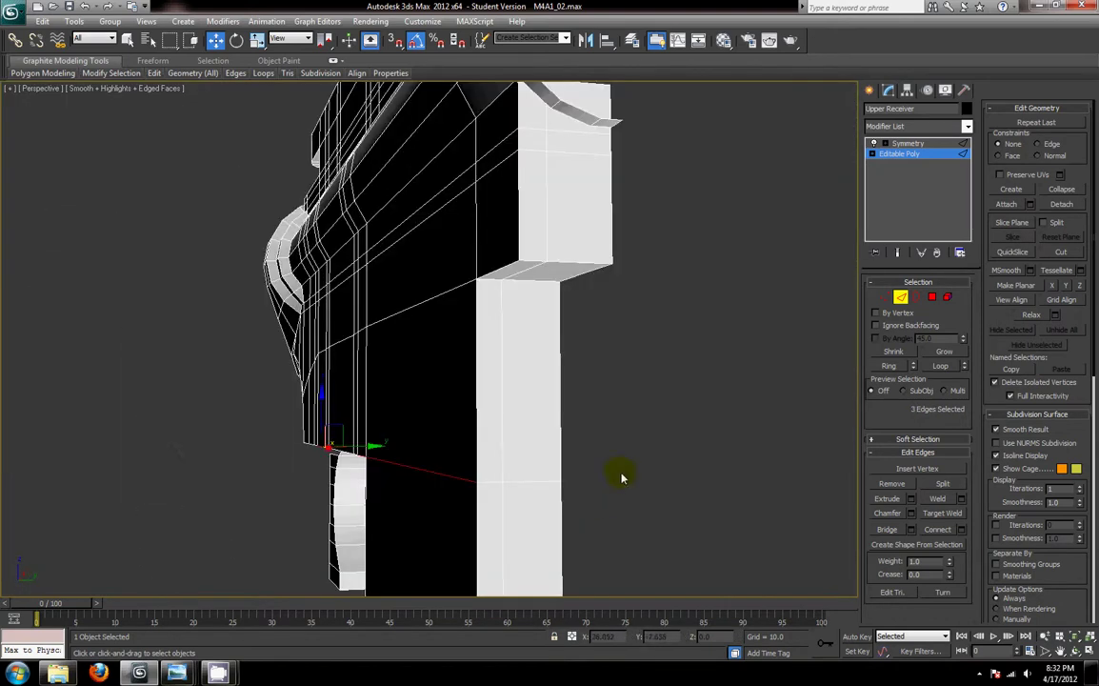
left_click(493, 483, "ctrl")
left_click(539, 482, "ctrl")
middle_click_drag(529, 486, 447, 416, "alt")
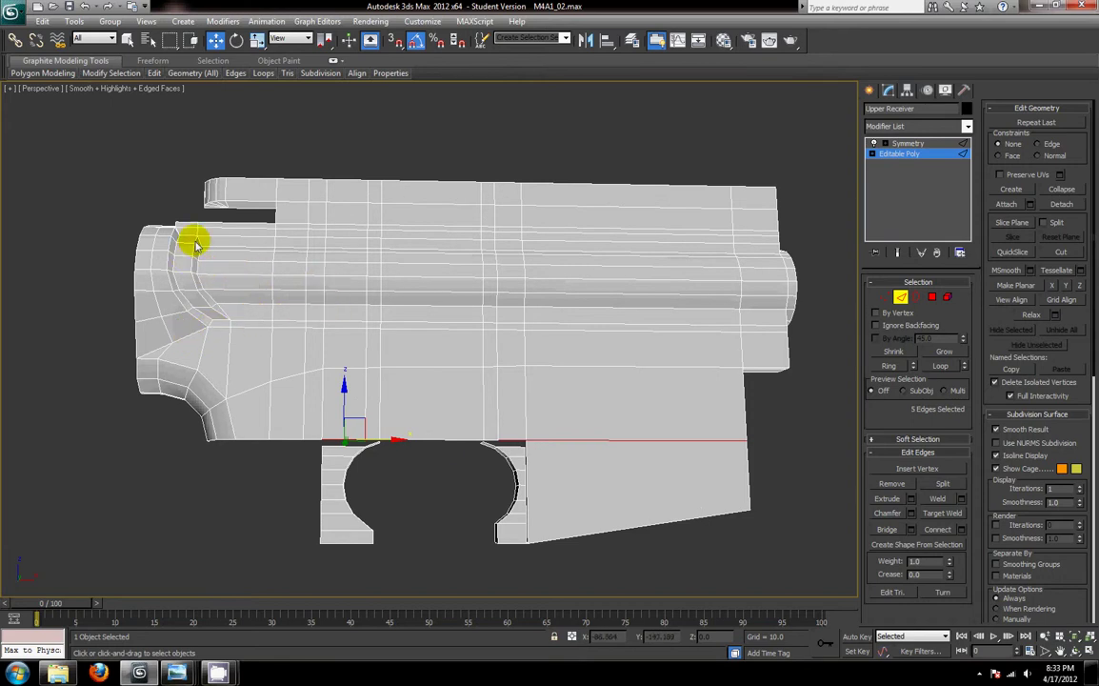
- Copy the Z coordinate of the top edge on the trigger guard's rear part and restore the five-edge receiver selection
mouse_move(410, 475)
middle_mouse_down()
mouse_move(421, 463)
mouse_move(397, 388)
mouse_move(444, 391)
mouse_move(441, 358)
mouse_move(409, 444)
mouse_move(409, 409)
mouse_move(358, 397)
middle_mouse_up()
scroll(397, 388, "up", 5)
scroll(393, 410, "down", 3)
scroll(408, 414, "up", 4)
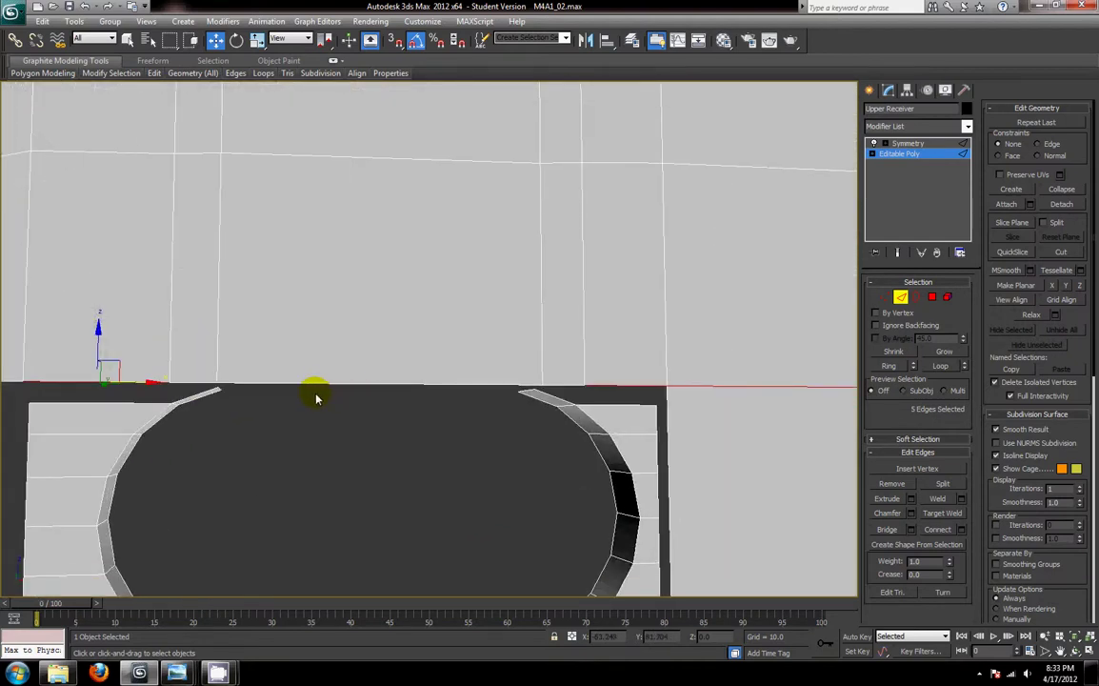
middle_click_drag(314, 392, 350, 384, "alt")
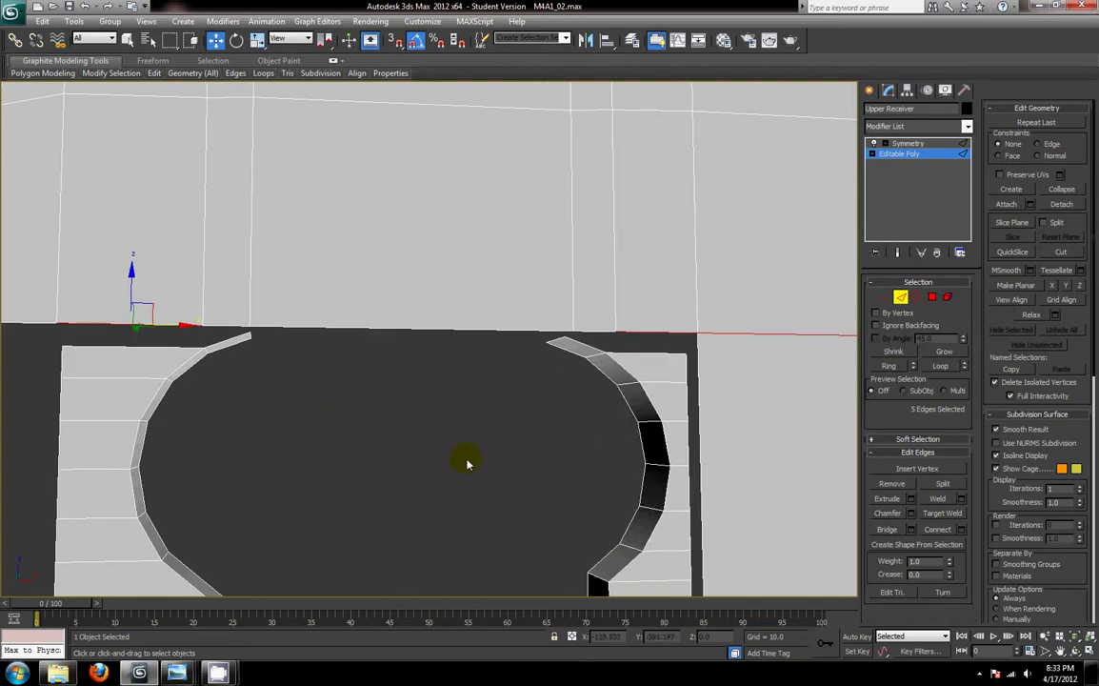
middle_click_drag(442, 433, 352, 416, "alt")
left_click(208, 416)
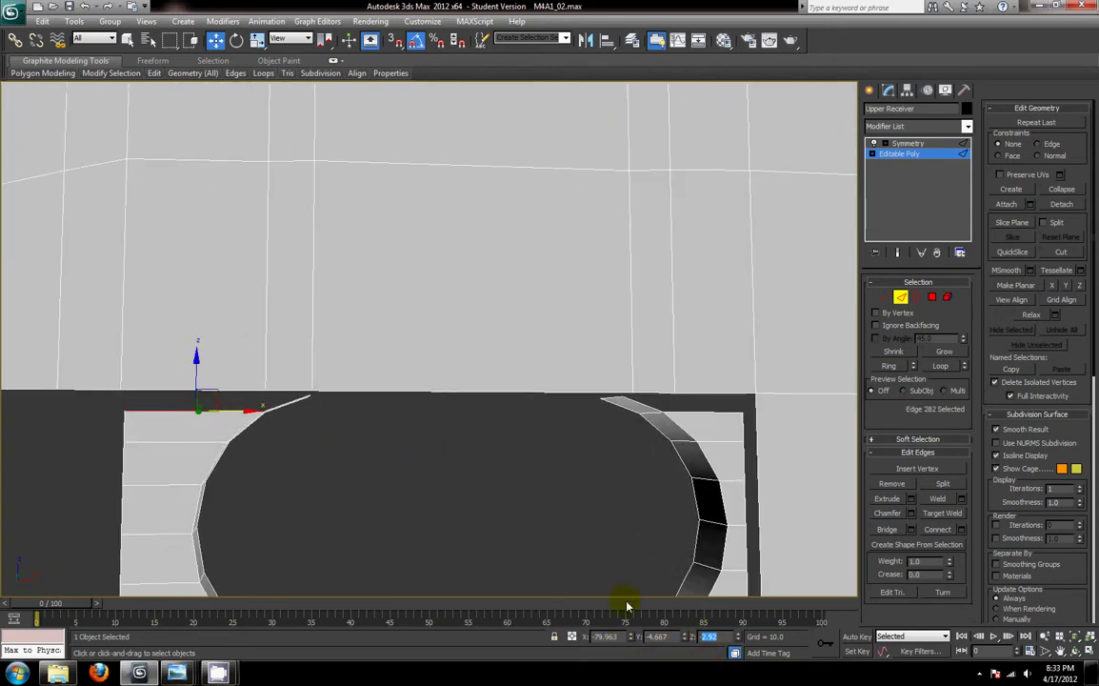
key("ctrl+z")
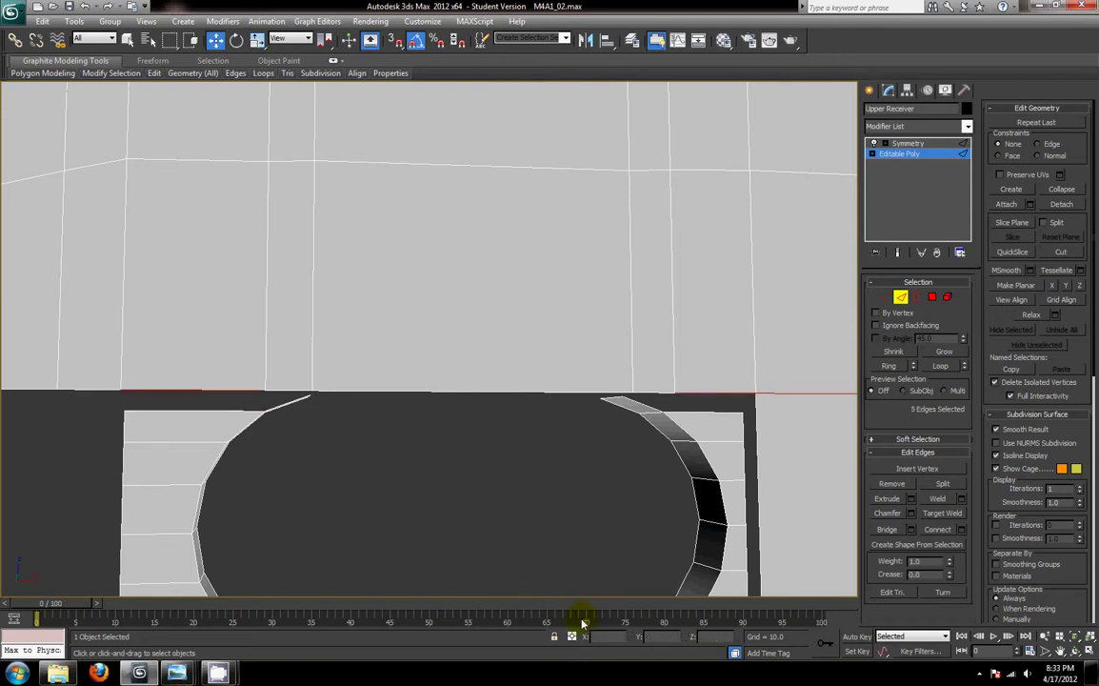
- Convert the five selected receiver edges to a vertex selection and set its Z coordinate to -2.92
right_click(473, 491)
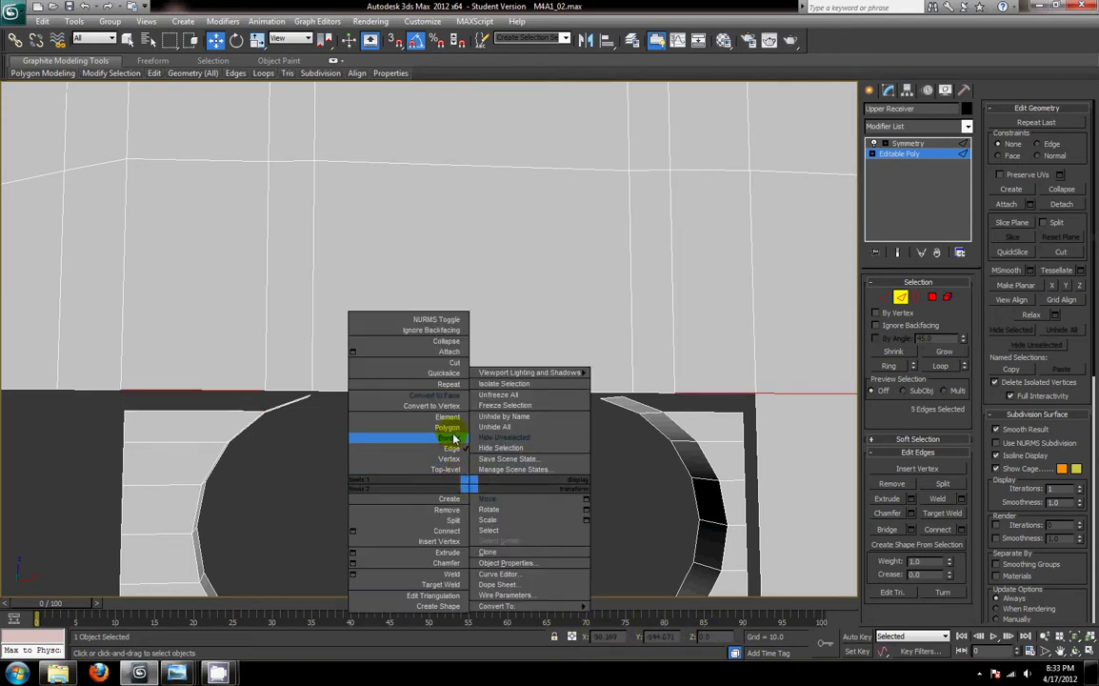
left_click(448, 405)
double_click(727, 640)
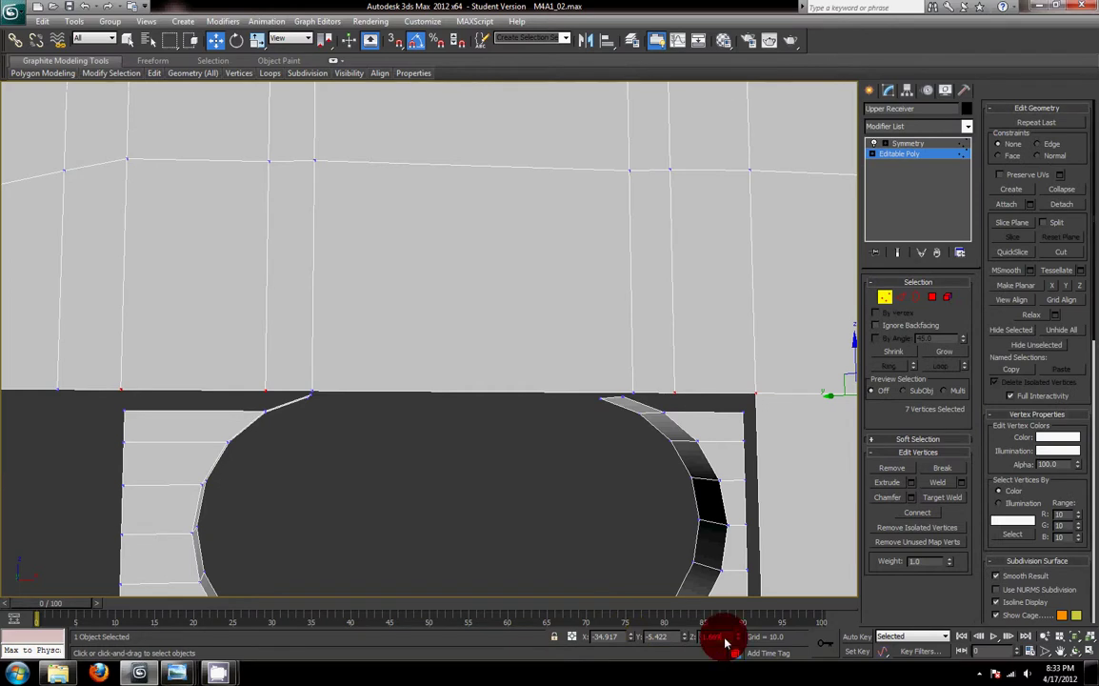
type("-2.92")
key("Return")
middle_click_drag(441, 435, 456, 445)
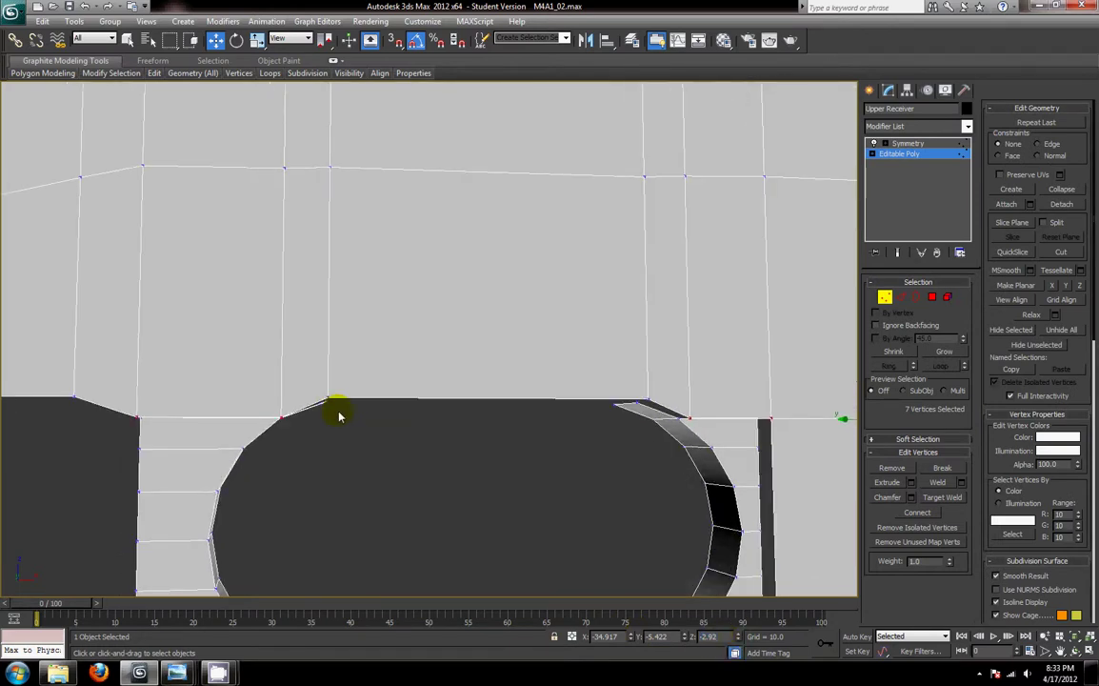
- Match the receiver's bottom edge over the trigger guard opening to the guard's rear curve tip by setting its Z to -1.867
left_click(327, 403)
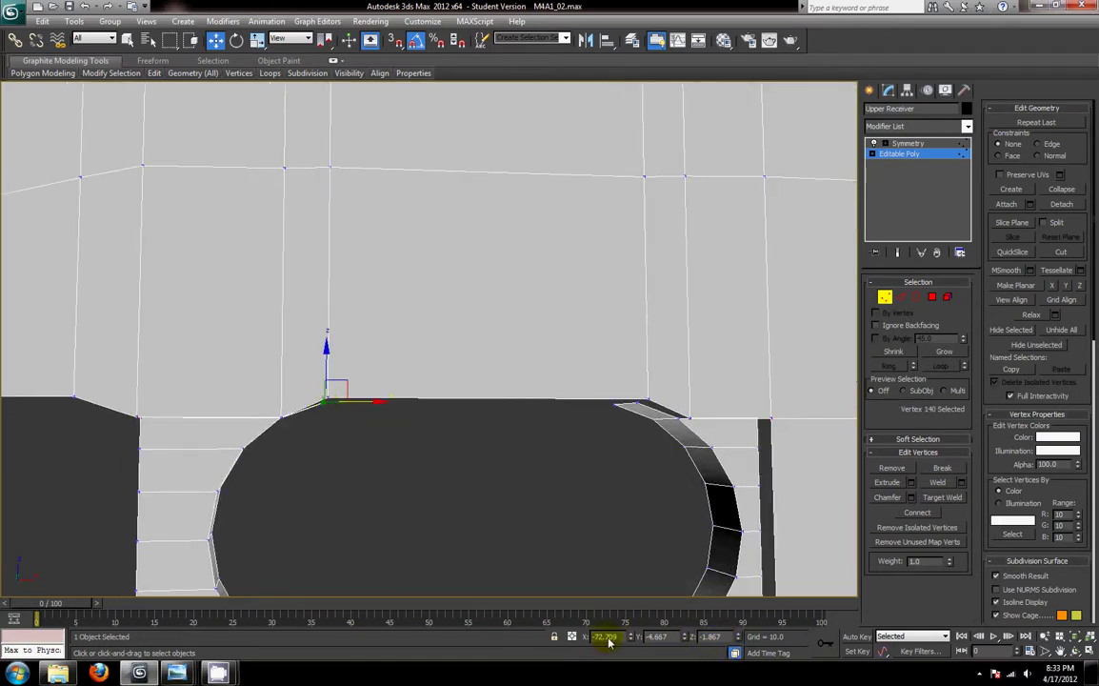
double_click(716, 636)
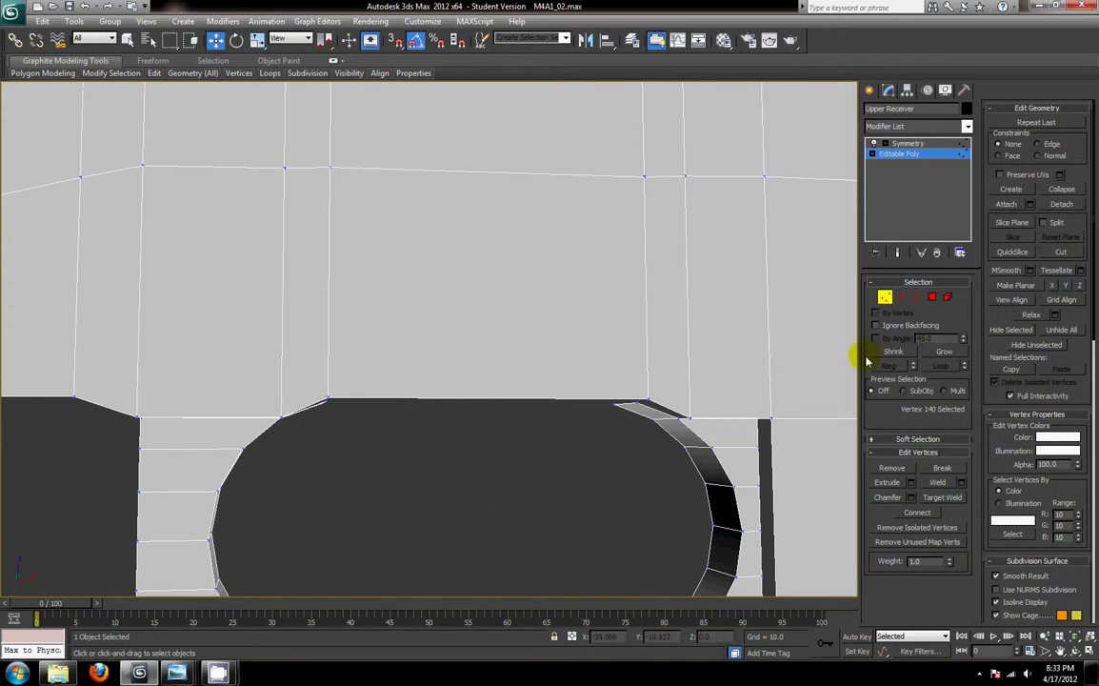
left_click(901, 297)
left_click(491, 461)
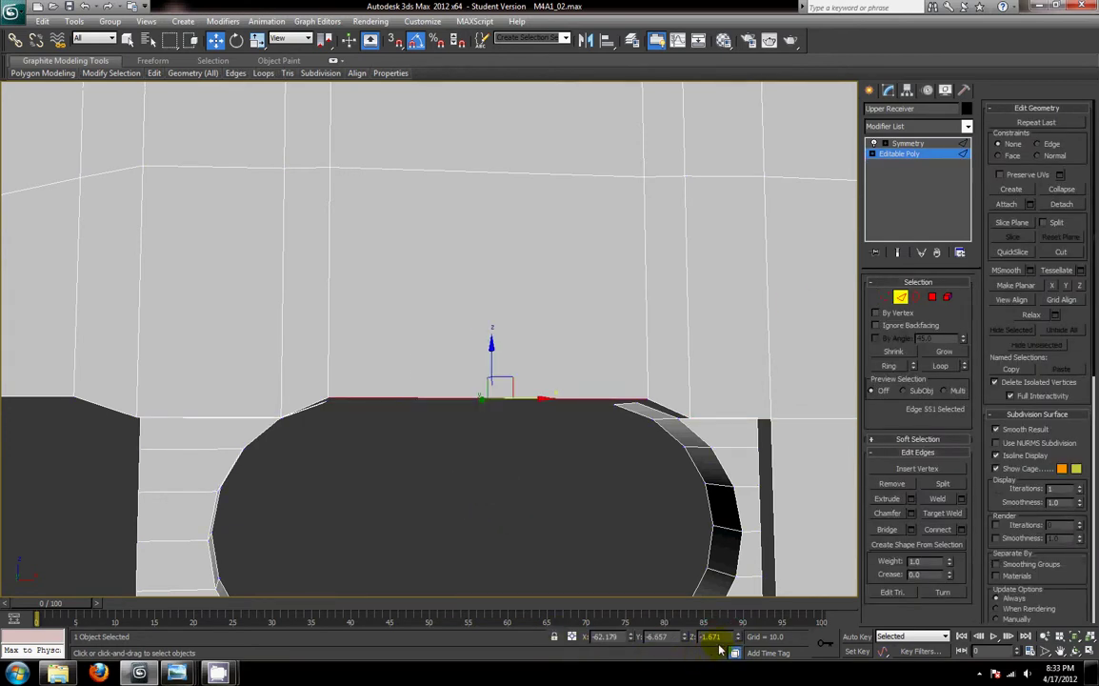
double_click(719, 645)
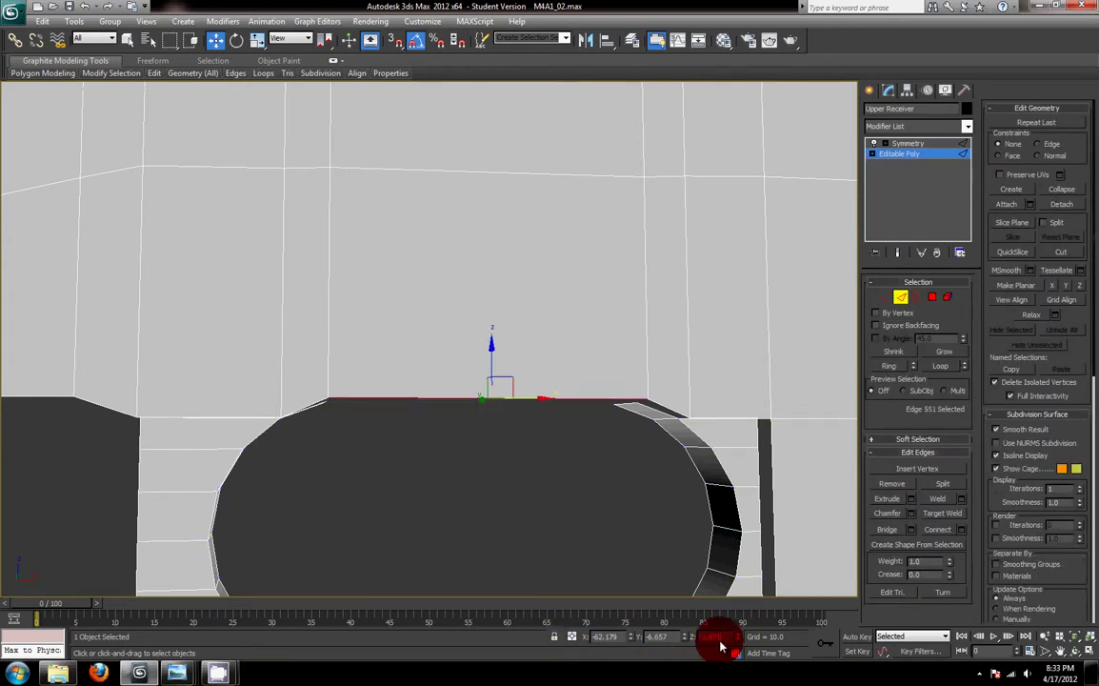
left_click(510, 454)
- Bridge the two top edges of the trigger guard's rear part to the two receiver edges directly above them
middle_click_drag(557, 469, 419, 433, "alt")
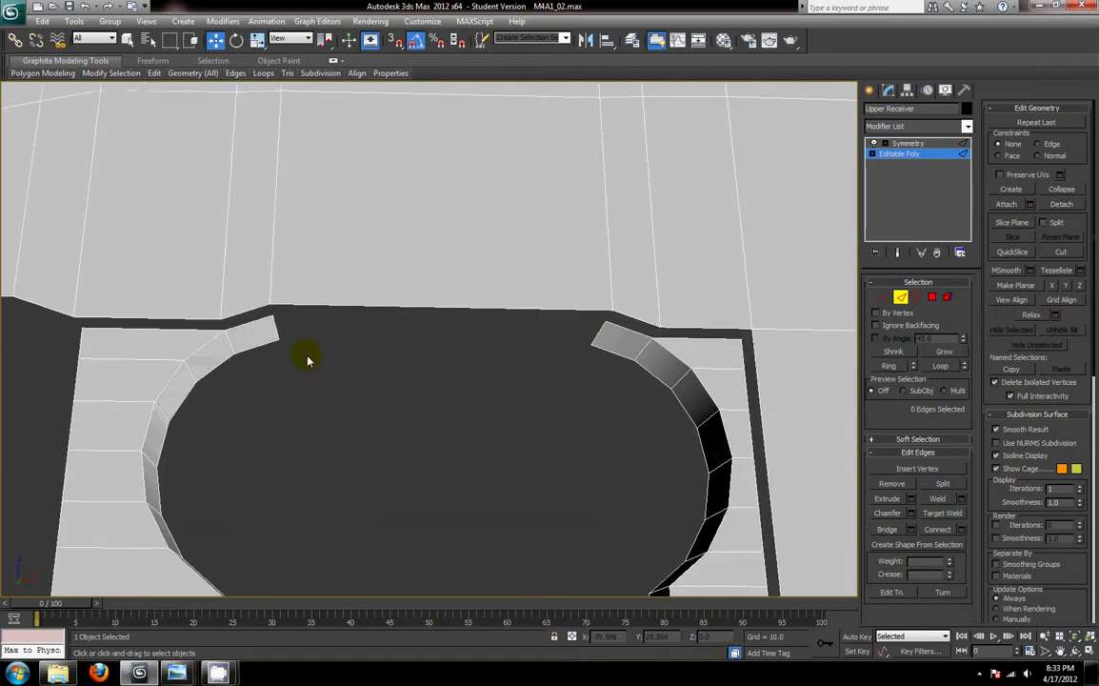
left_click(261, 321)
left_click(205, 331, "ctrl")
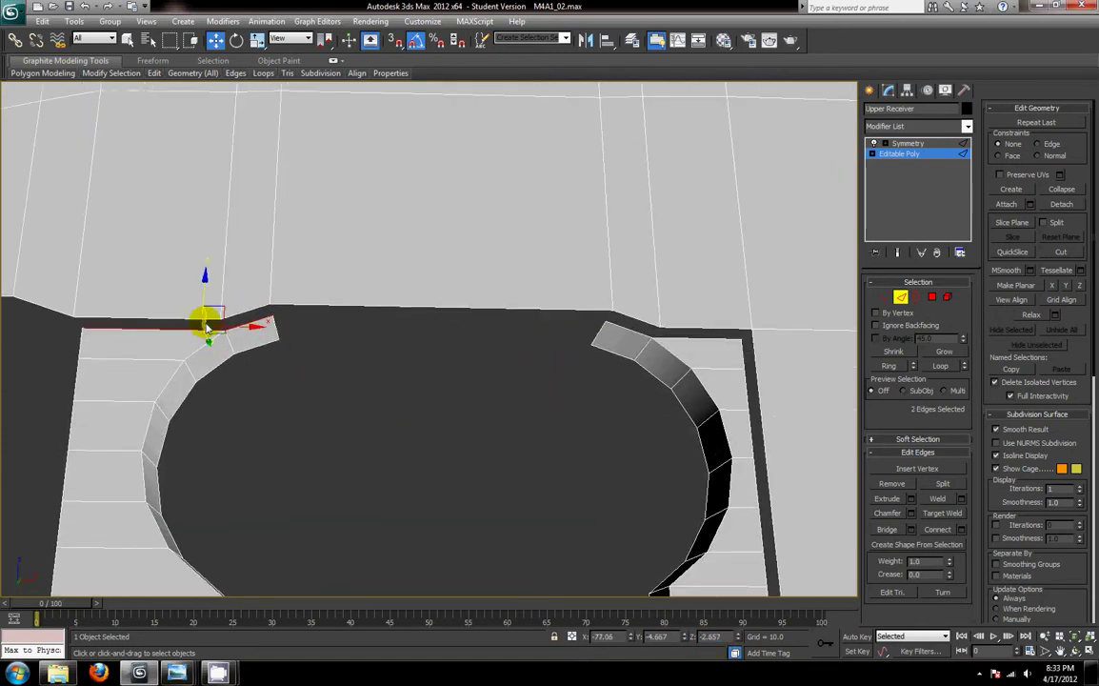
left_click(208, 319, "ctrl")
left_click(233, 312, "ctrl")
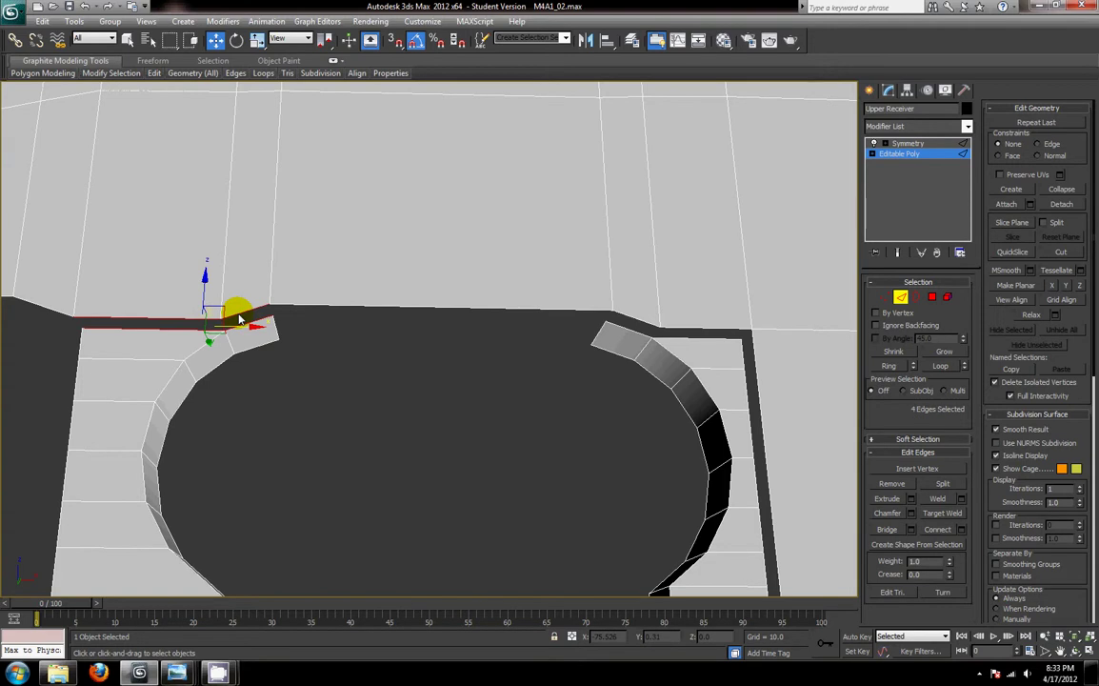
left_click(888, 535)
middle_click_drag(705, 349, 636, 332)
left_click(523, 321)
left_click(567, 331, "ctrl")
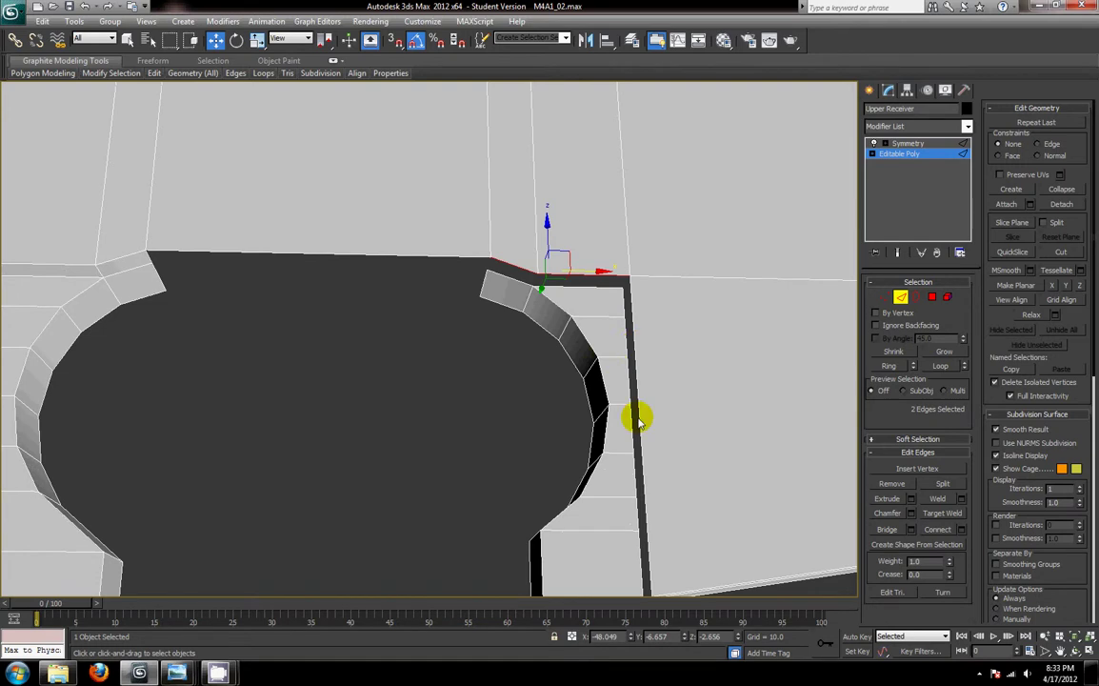
- Connect the edge ring of the receiver's vertical edge in front of the trigger guard, using 6 segments
scroll(629, 416, "down", 3)
left_click(487, 411)
left_click(888, 365)
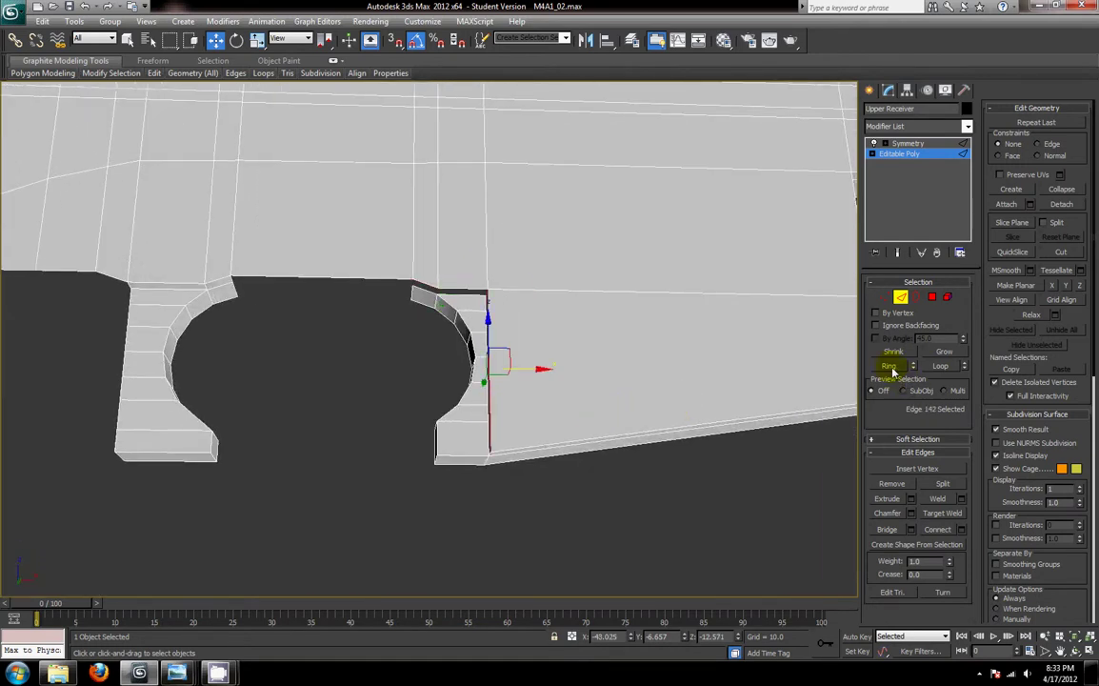
left_click(941, 532)
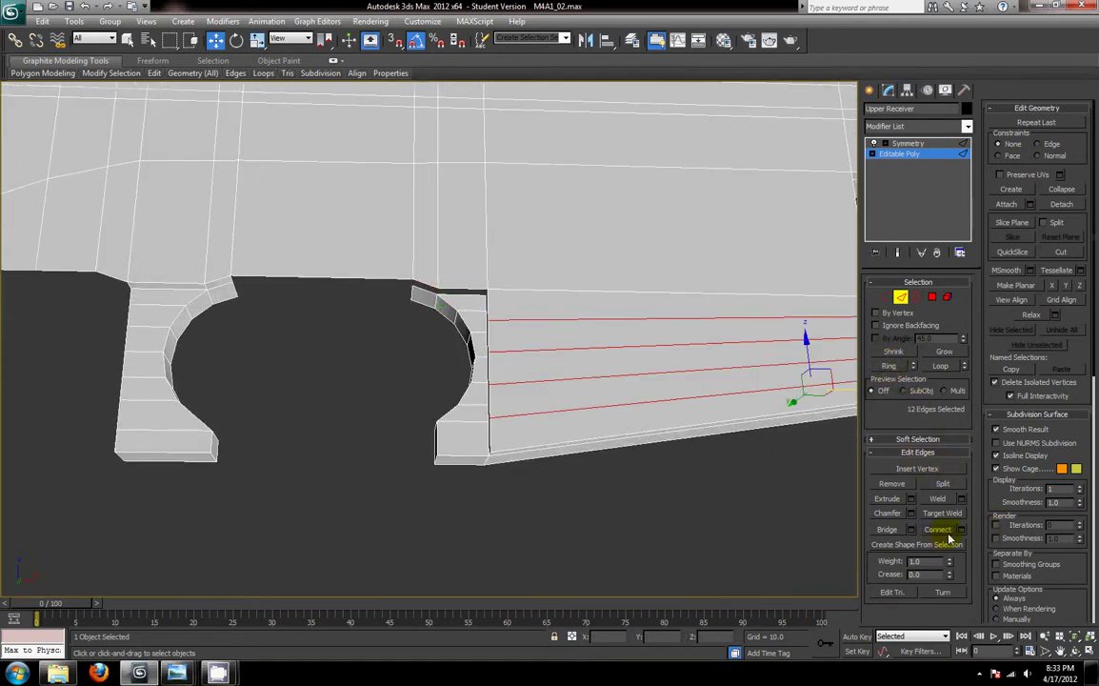
left_click(962, 529)
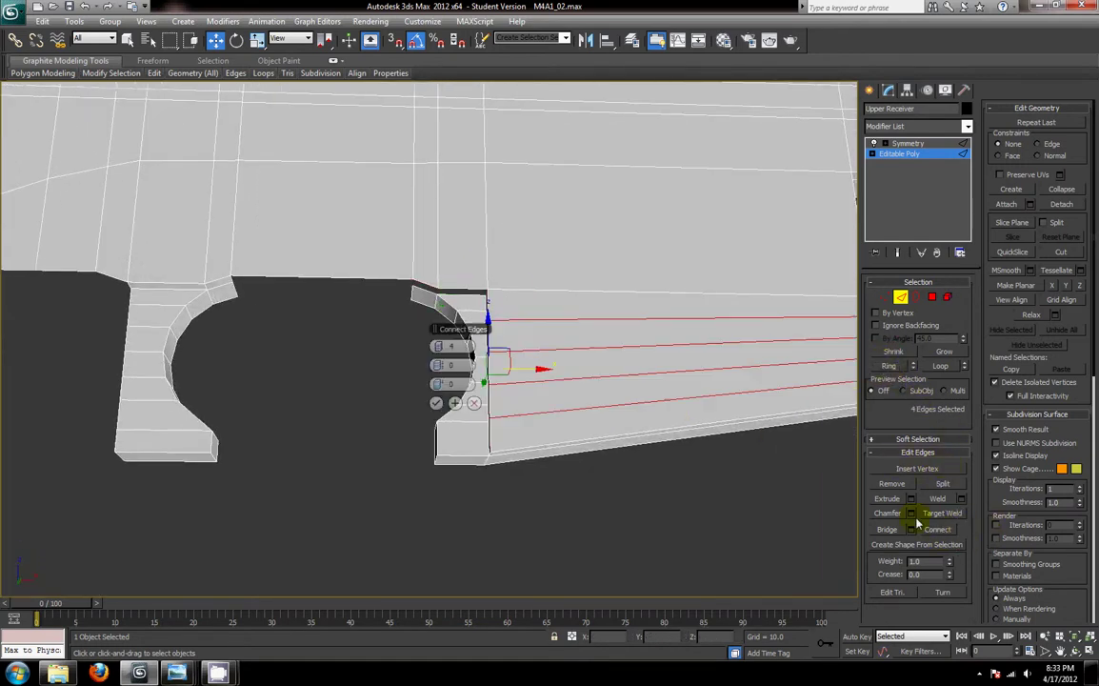
left_click(441, 348)
left_click(441, 349)
left_click(436, 404)
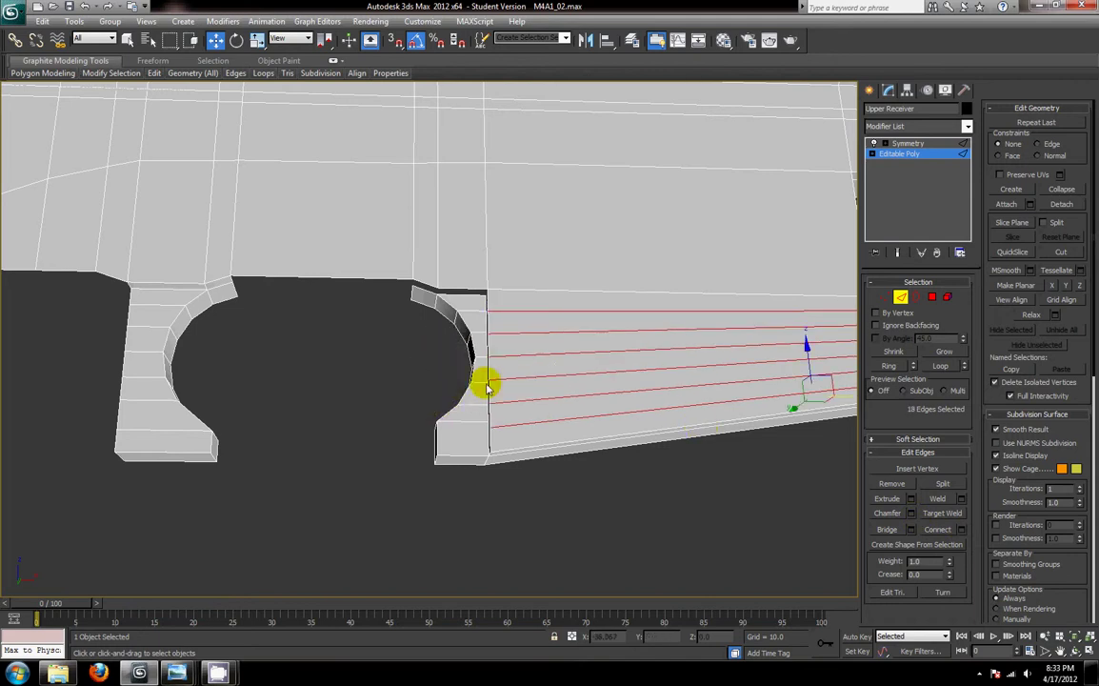
- Bridge the two receiver edges above the trigger guard's front part to the two guard edges below them
middle_click_drag(490, 387, 682, 340, "alt")
left_click(884, 296)
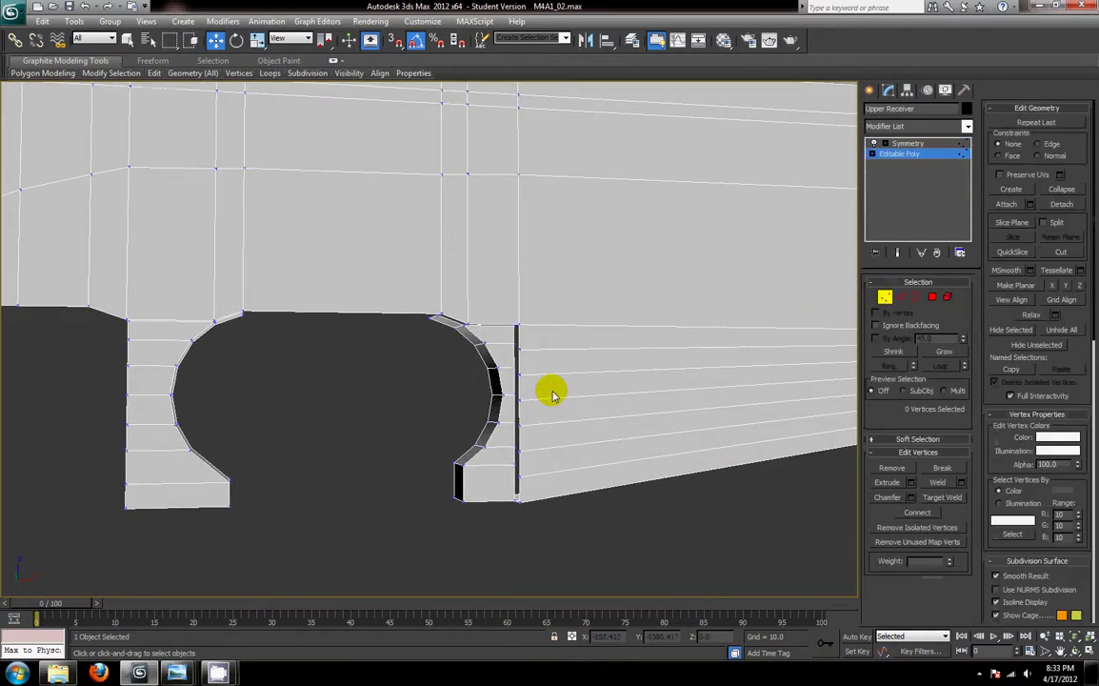
left_click(899, 297)
middle_click_drag(596, 437, 602, 422, "alt")
left_click(465, 293)
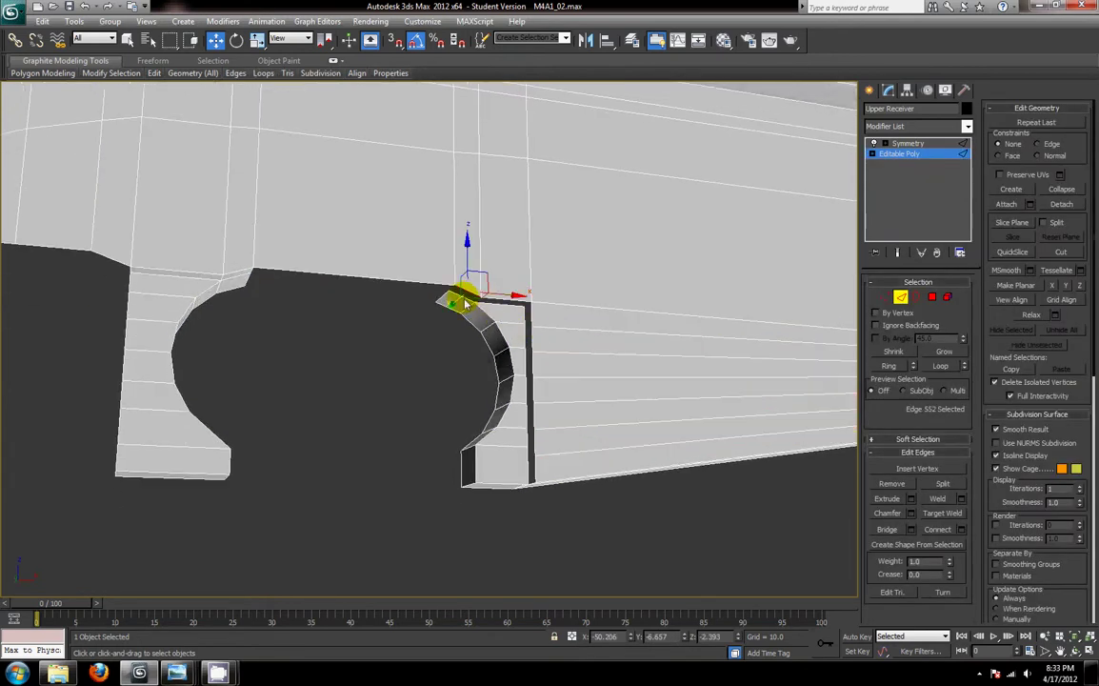
left_click(462, 297, "ctrl")
left_click(493, 304, "ctrl")
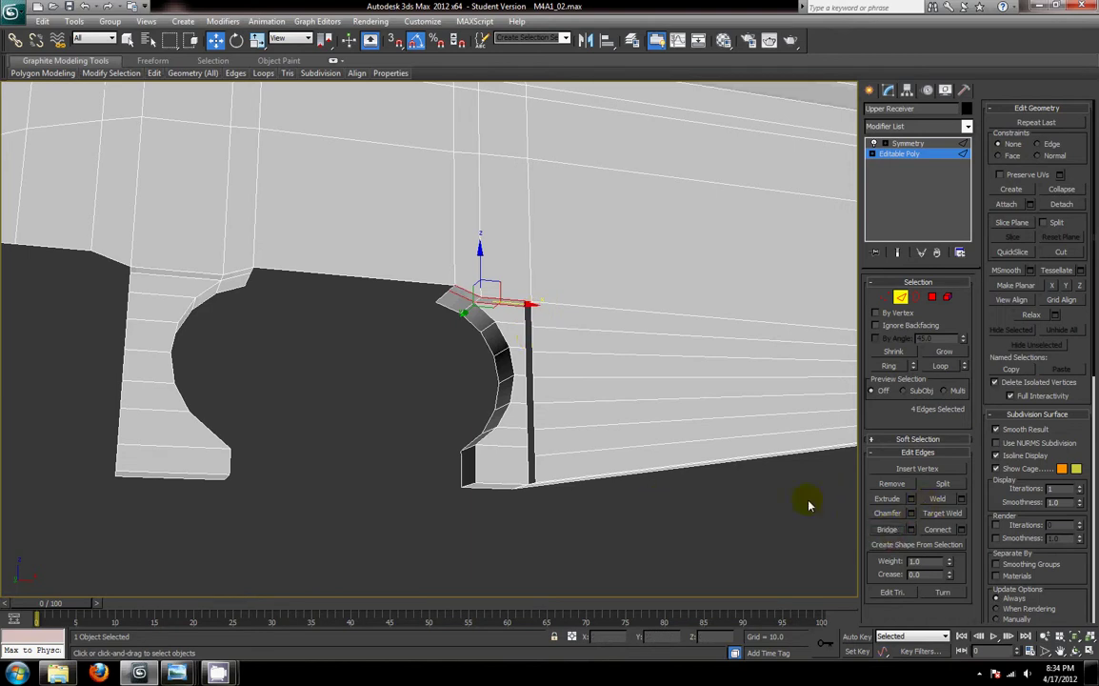
- Bridge the long sides of the vertical gap's open border in front of the trigger guard, leaving out its short end edges
left_click(916, 297)
left_click(531, 334)
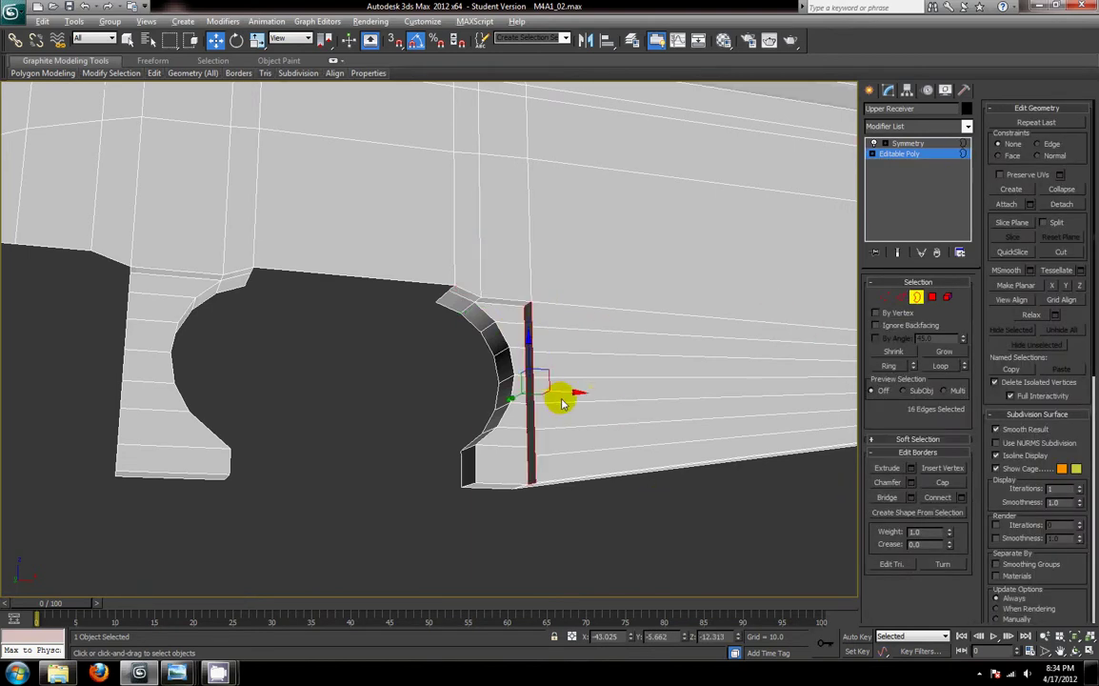
scroll(563, 401, "up", 4)
middle_click_drag(562, 401, 595, 417, "alt")
left_click(901, 296)
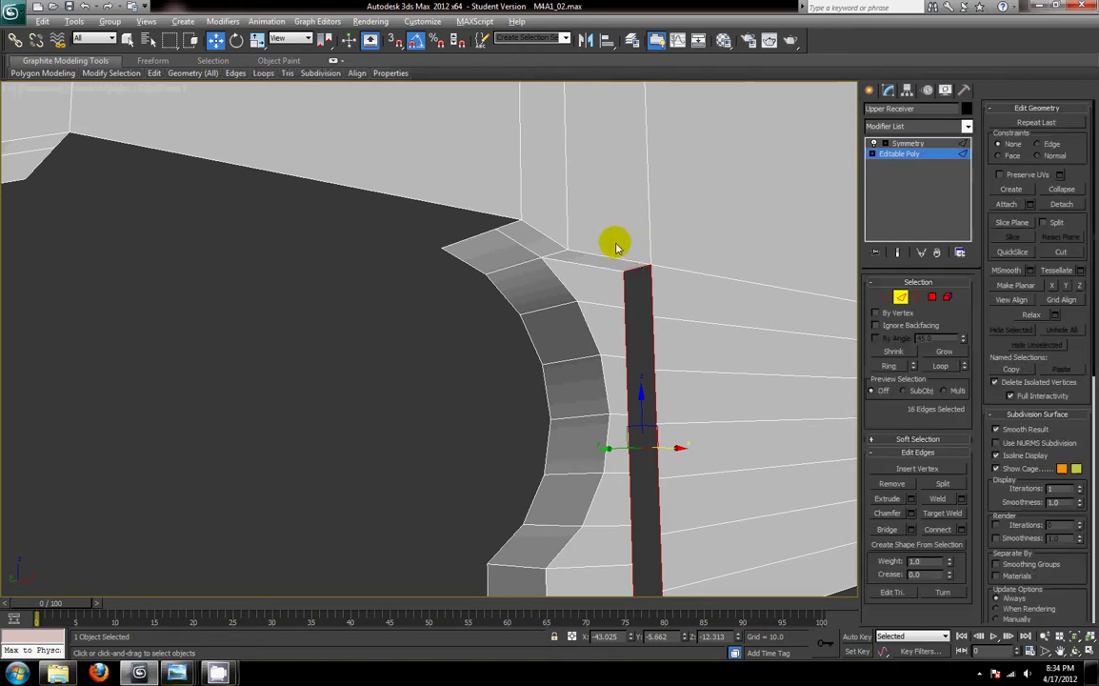
left_click_drag(628, 252, 637, 287, "alt")
middle_click_drag(619, 369, 619, 237)
left_click_drag(647, 290, 651, 333, "alt")
middle_click_drag(655, 377, 667, 480)
left_click(880, 531)
scroll(727, 459, "down", 4)
middle_click_drag(726, 460, 723, 487)
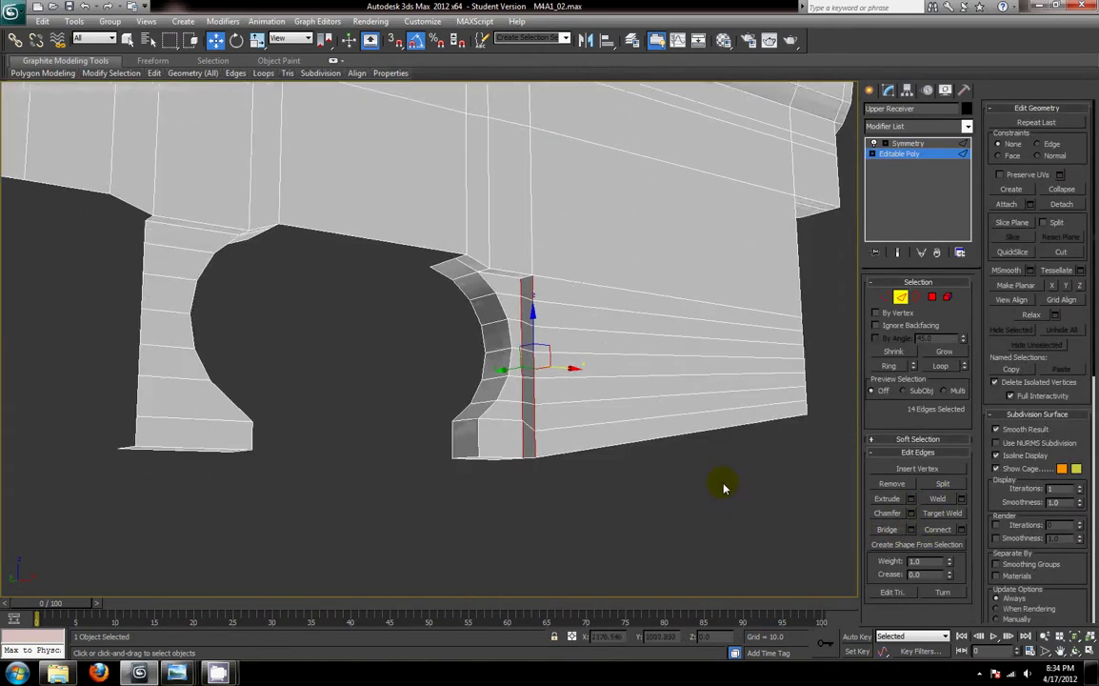
- Try extruding the receiver's bottom edge between the guard's curve tips inward to Y -4.667, matching the front curve's edge
middle_click_drag(545, 388, 417, 355, "alt")
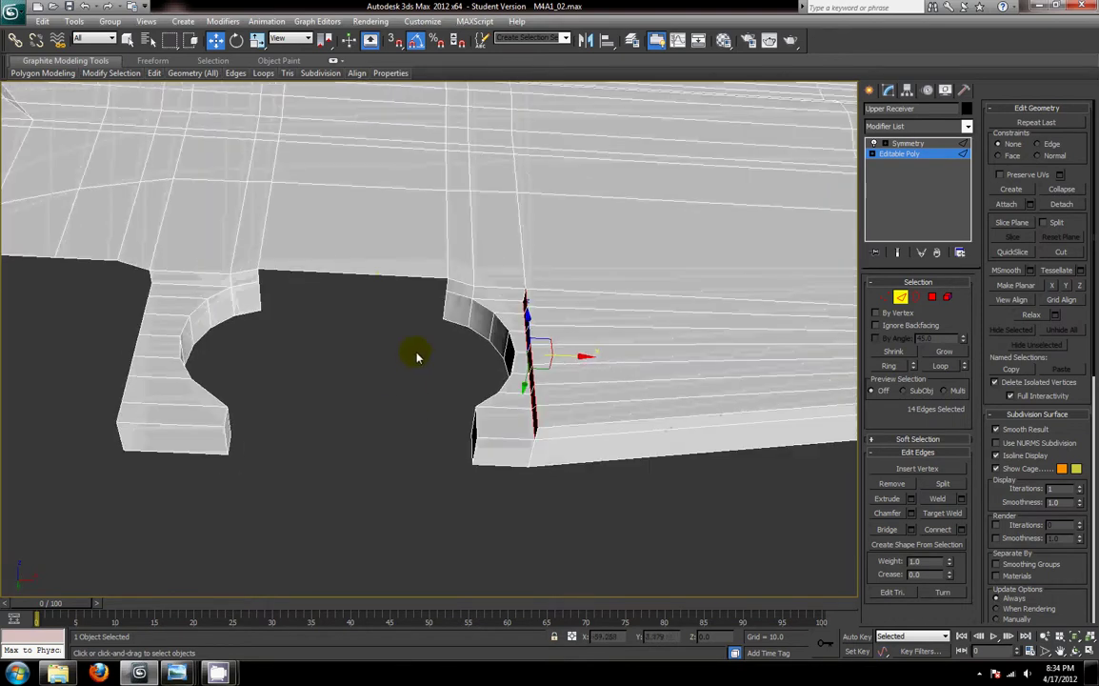
left_click(372, 277)
left_click(354, 300)
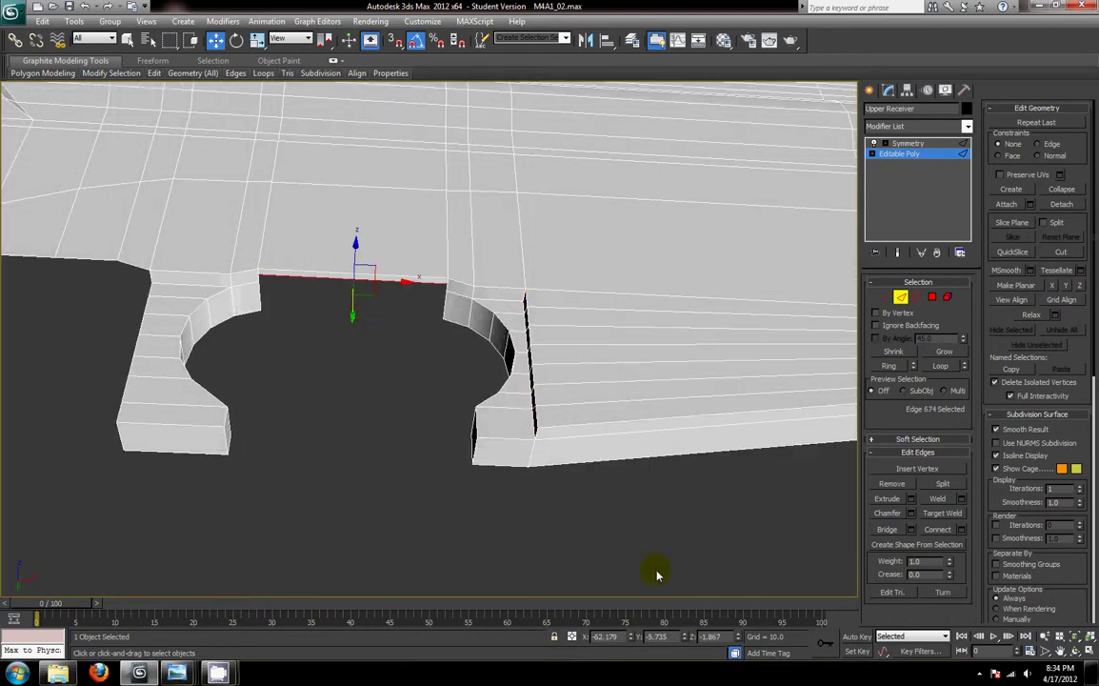
left_click(456, 294)
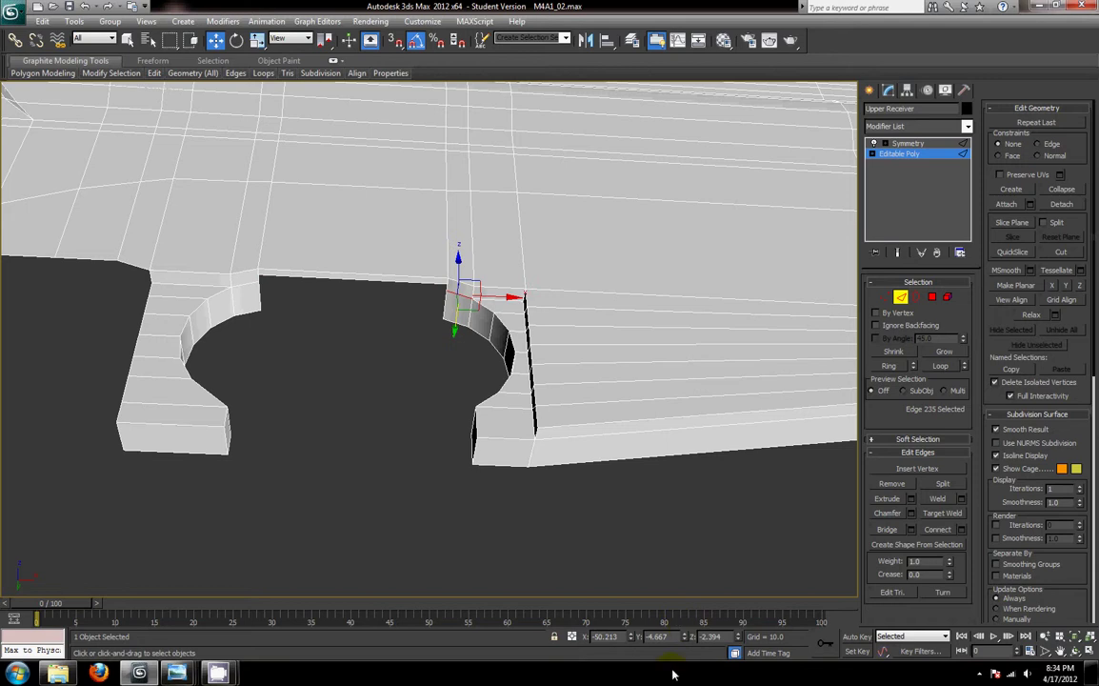
double_click(664, 642)
left_click(387, 468)
key("ctrl+z")
key("ctrl+z")
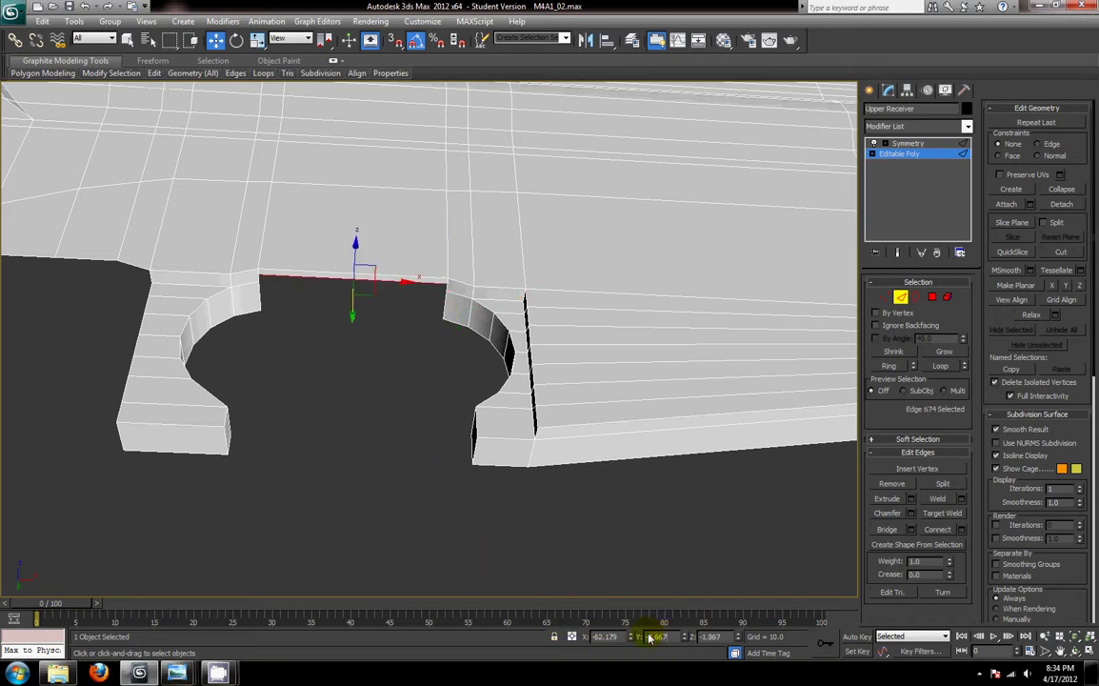
key("Return")
left_click_drag(359, 313, 356, 311)
left_click_drag(381, 367, 268, 300)
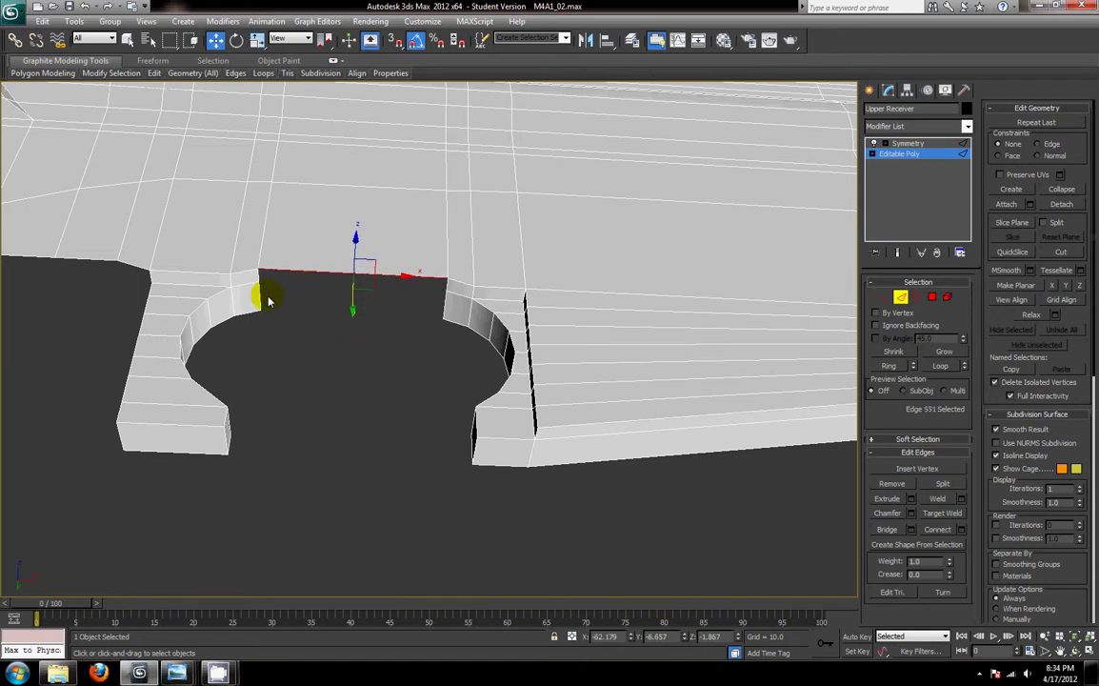
- Bridge the end edges of the trigger guard's rear and front curves across the top of the opening
left_click(260, 295)
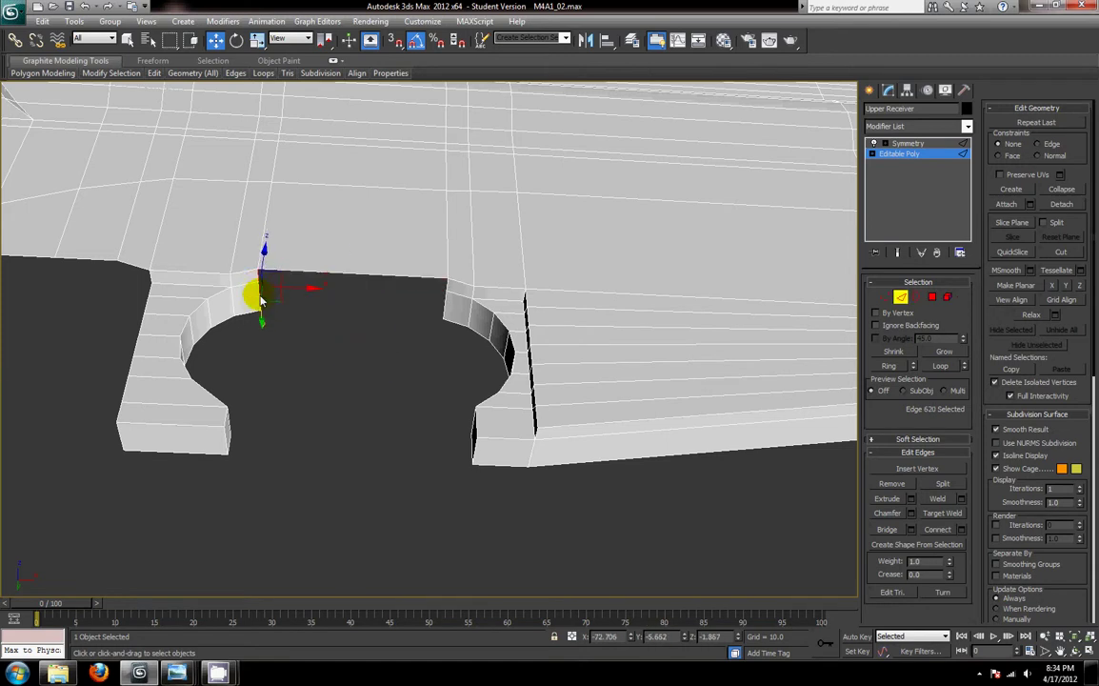
left_click(445, 309, "ctrl")
left_click(895, 536)
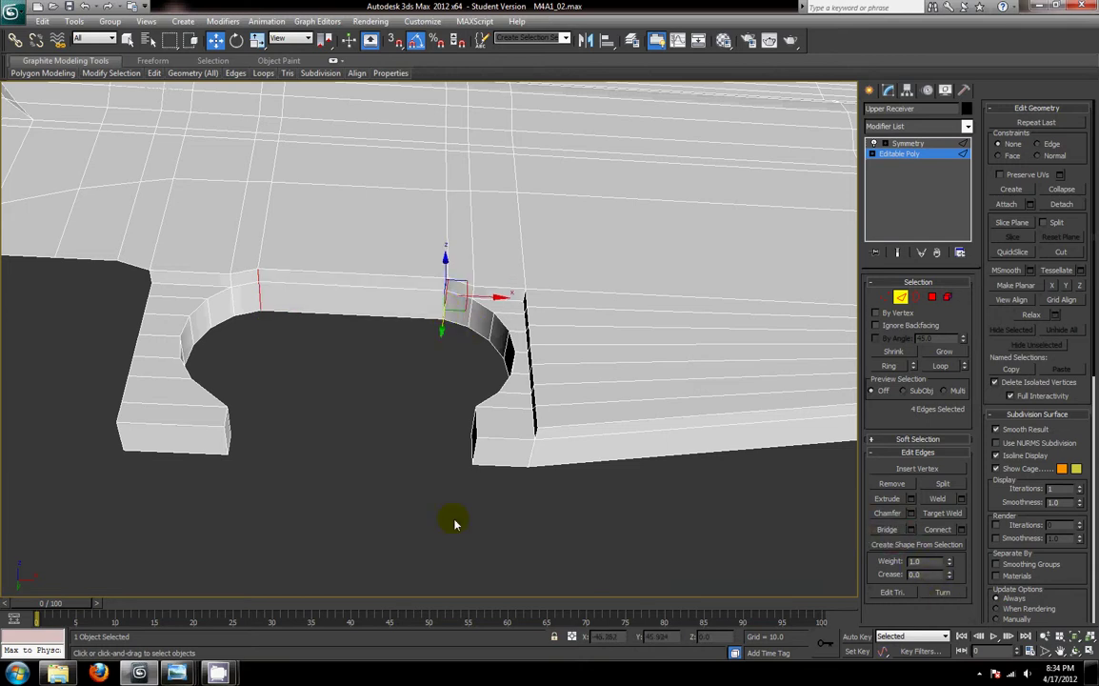
left_click(452, 521)
- Select the four bottom receiver edges running rearward from the trigger guard and extrude them inward as a narrow strip
middle_click_drag(452, 521, 507, 490, "alt")
scroll(392, 463, "down", 4)
scroll(523, 319, "up", 4)
left_click(493, 285)
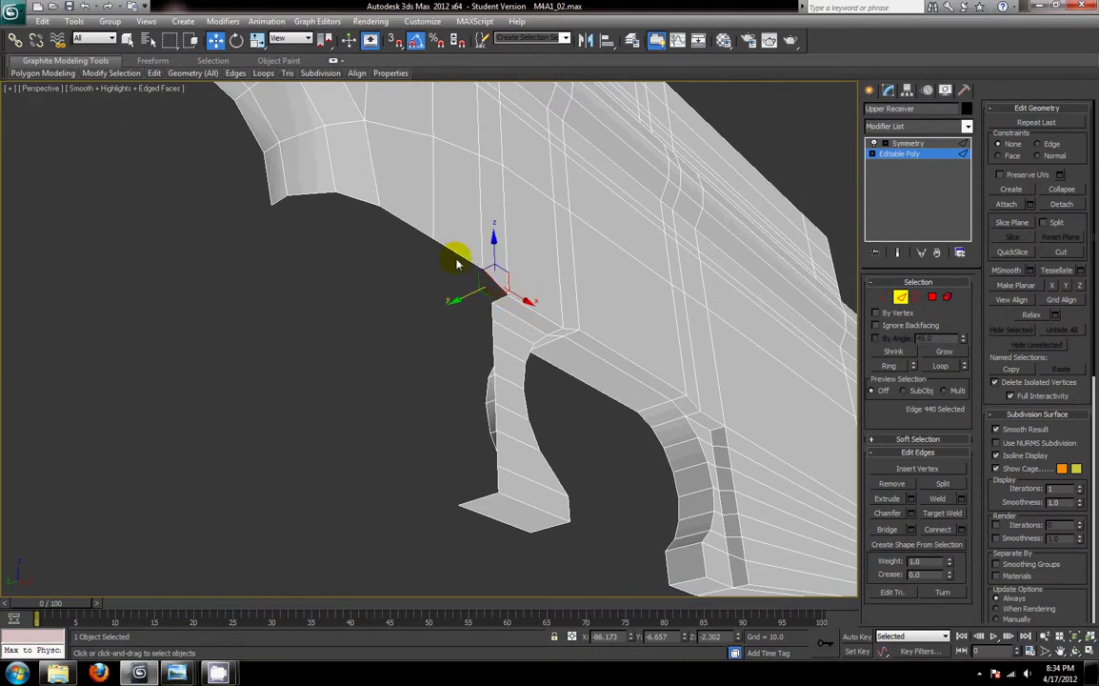
left_click(456, 258, "ctrl")
left_click(419, 234, "ctrl")
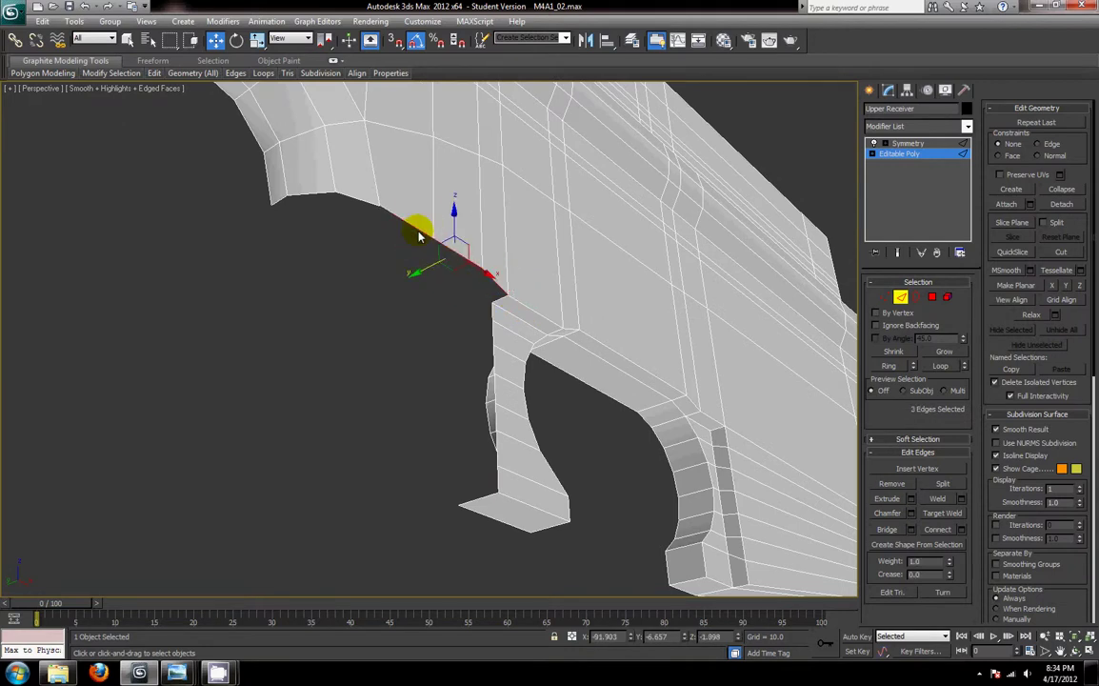
left_click(359, 202, "ctrl")
left_click_drag(399, 255, 387, 263, "shift")
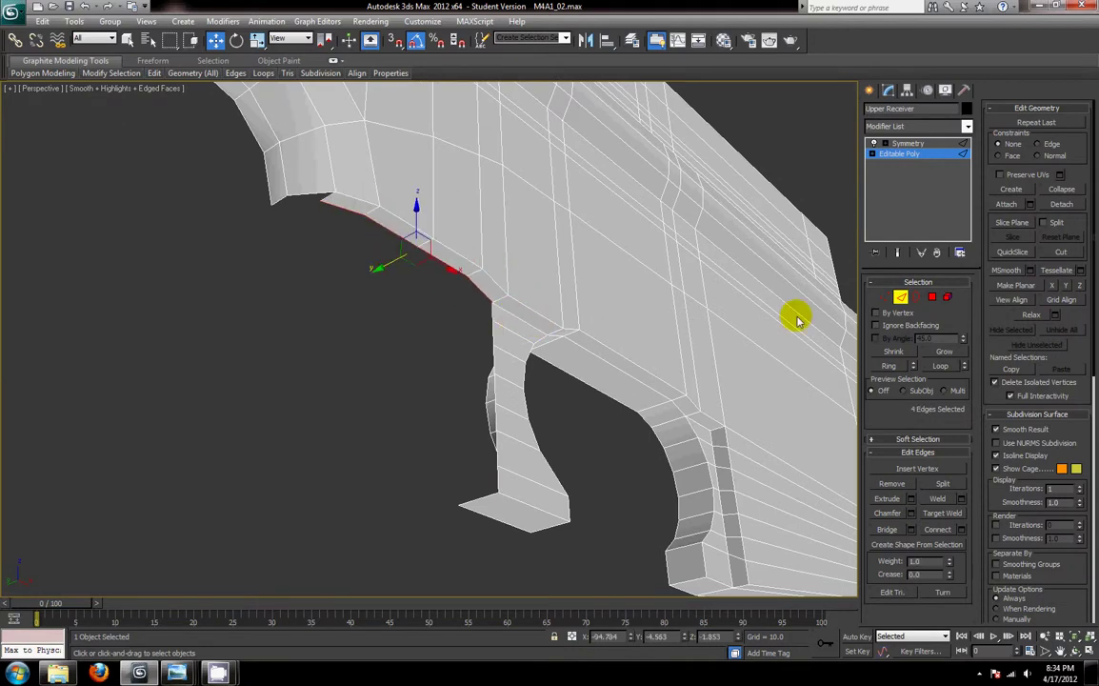
- Make the strip's four outer edges planar in Y and set their Y to -4.667
left_click(1052, 287)
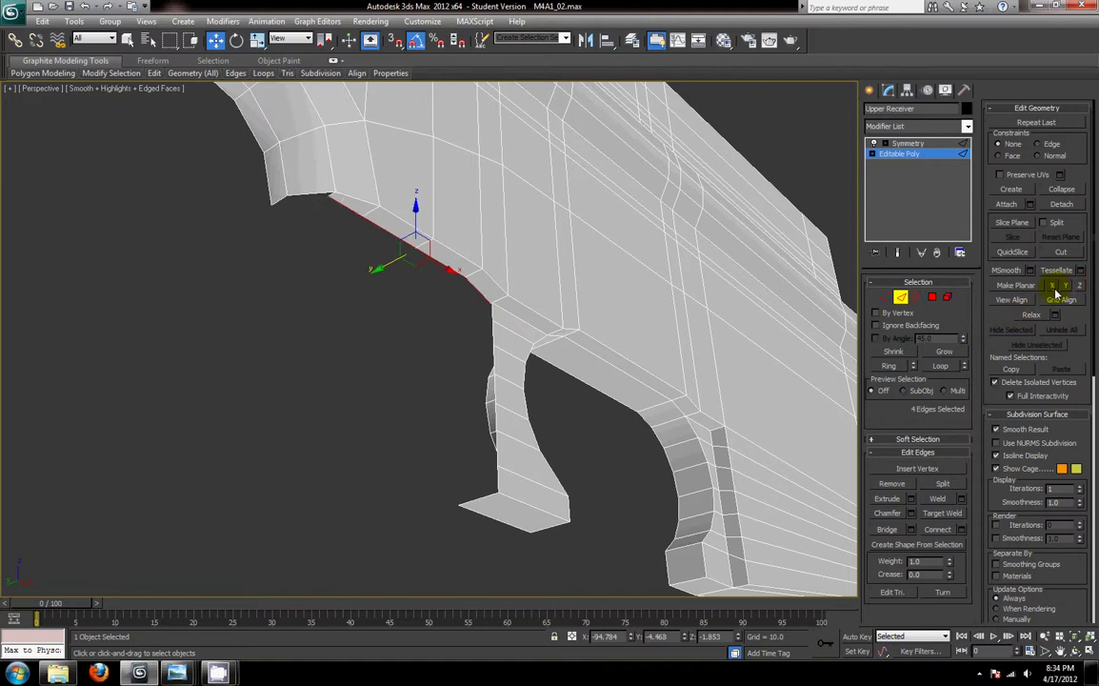
middle_click_drag(480, 355, 612, 597, "alt")
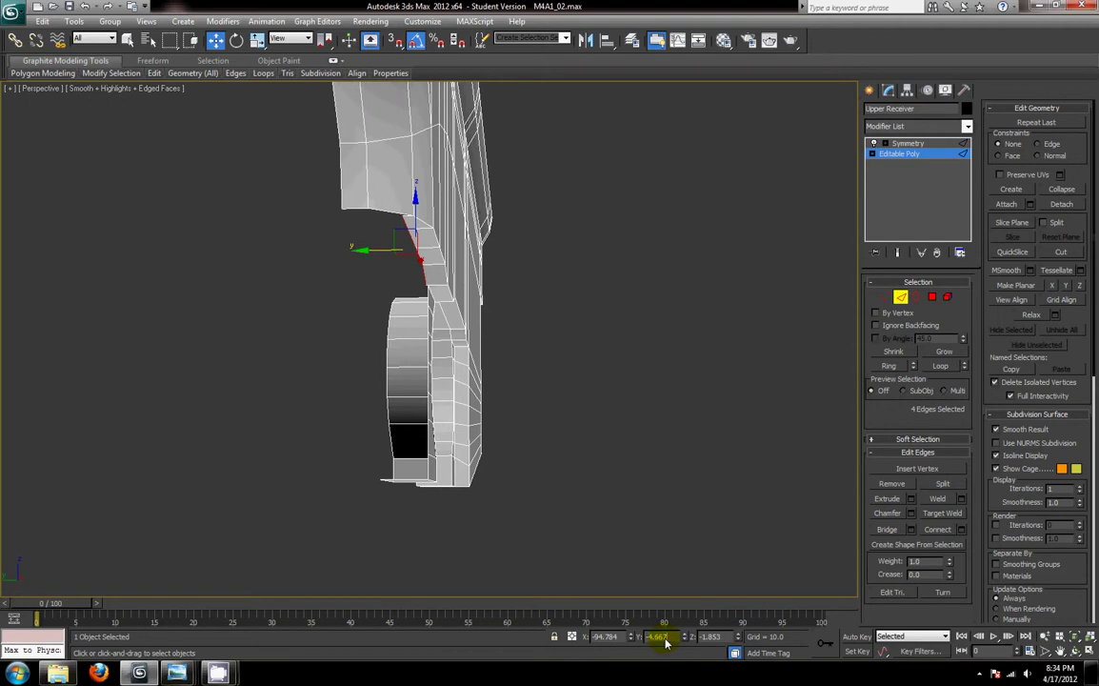
- Weld the two overlapping vertices where the new bottom strip meets the top corner of the trigger guard's rear part
scroll(510, 473, "up", 10)
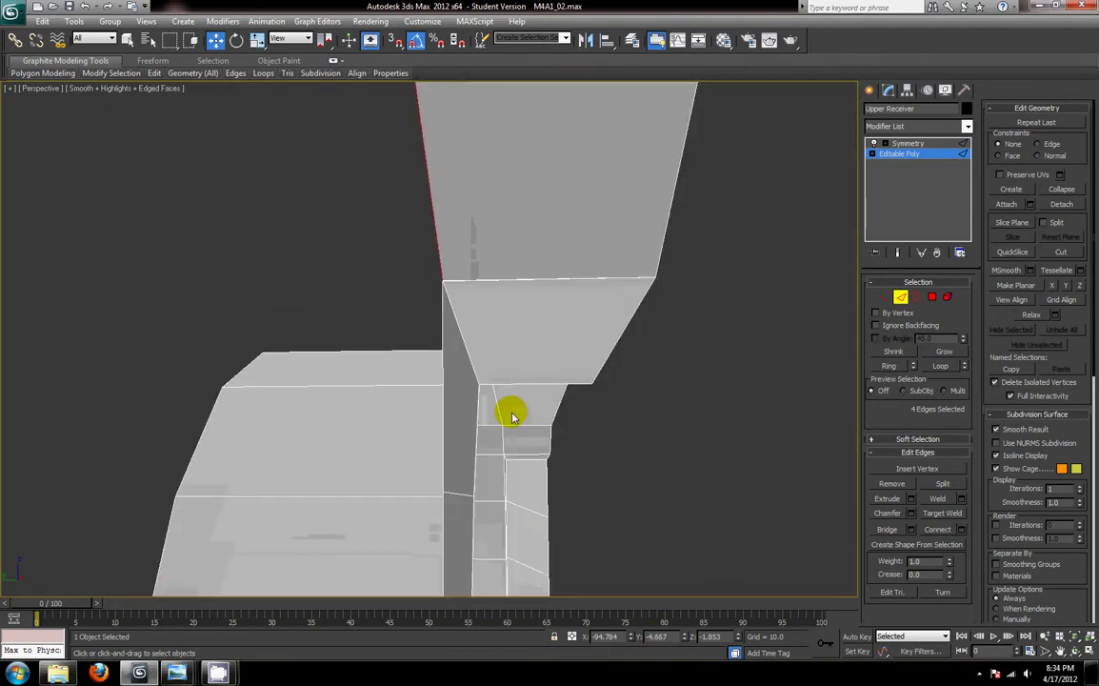
left_click(444, 273)
scroll(445, 296, "up", 2)
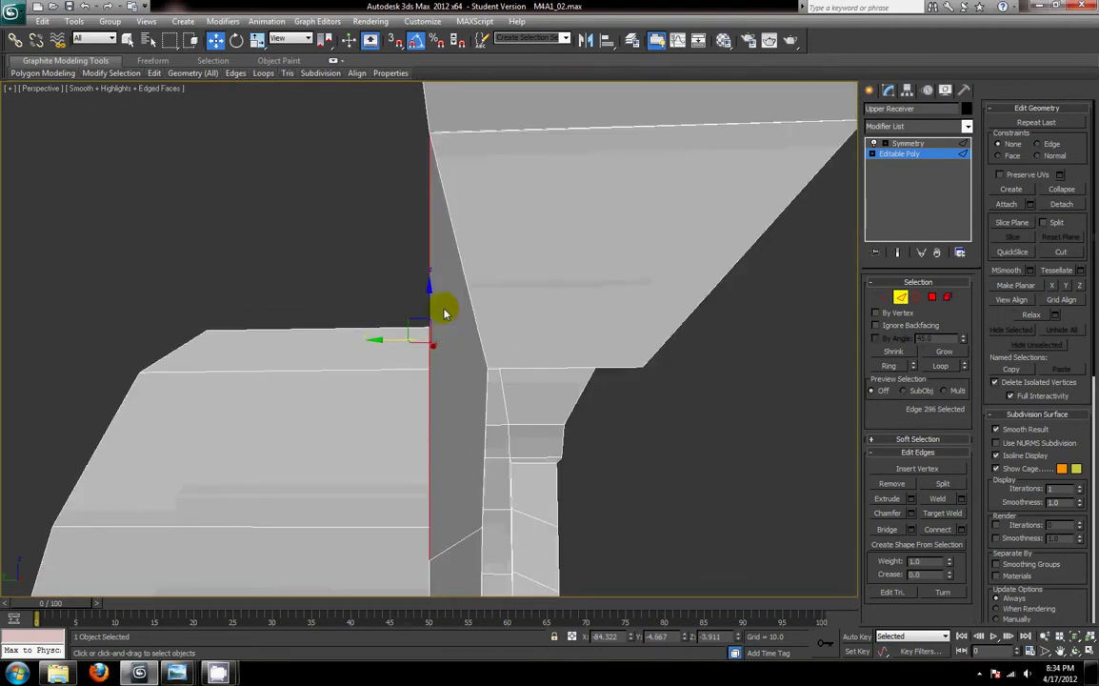
scroll(455, 354, "up", 4)
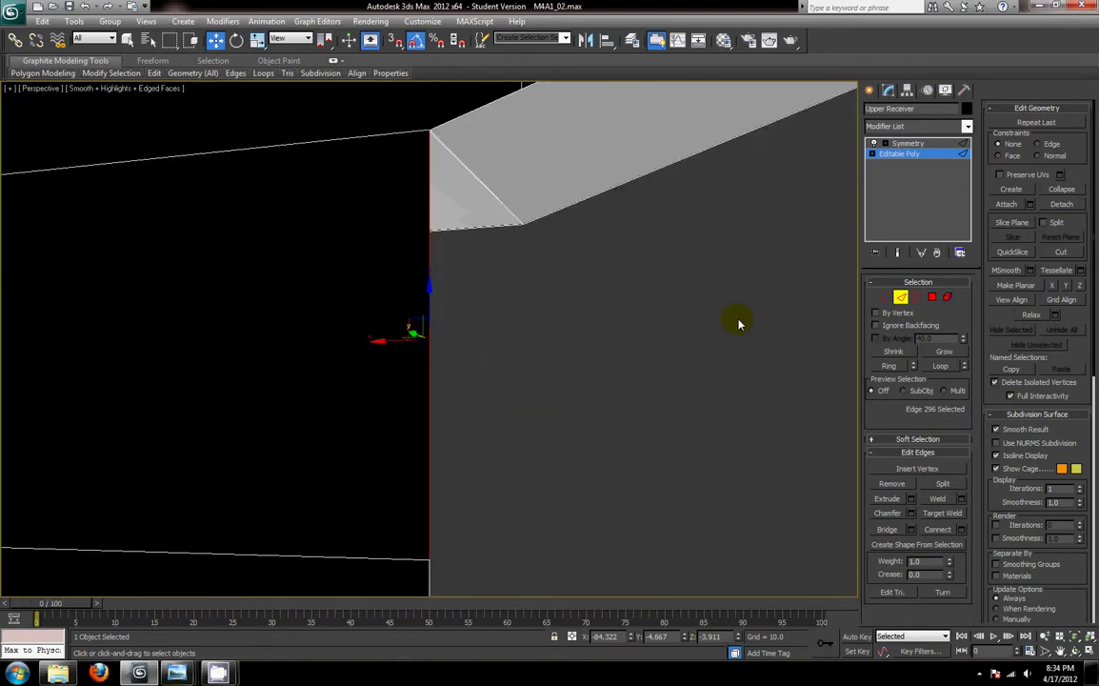
left_click(884, 297)
left_click(416, 126)
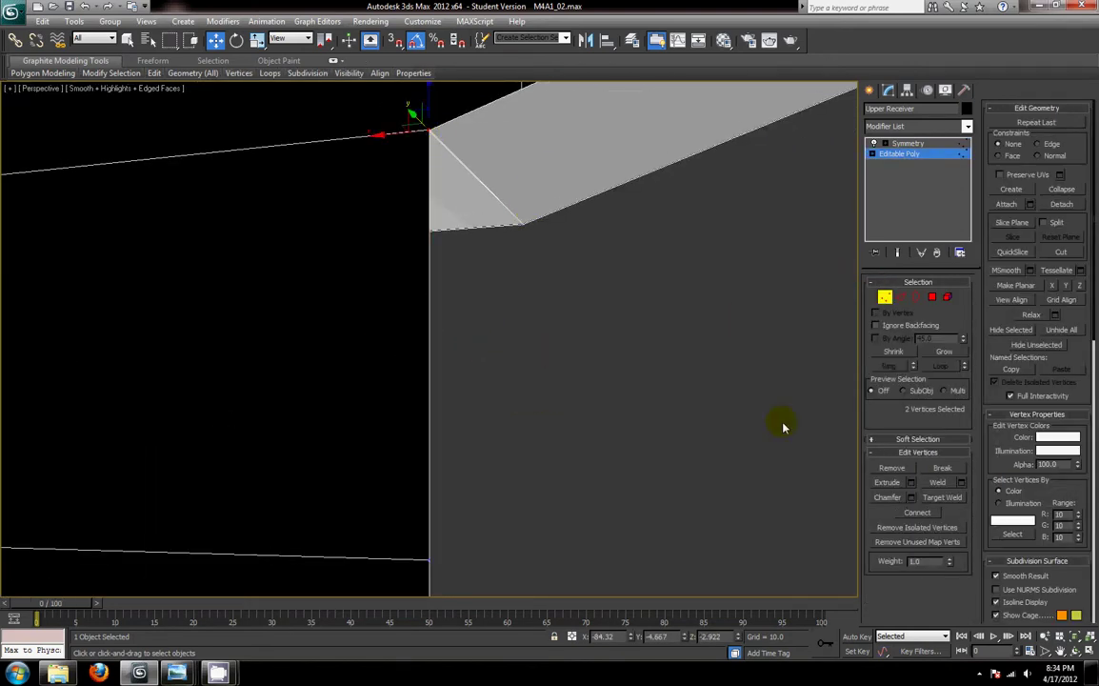
left_click(937, 482)
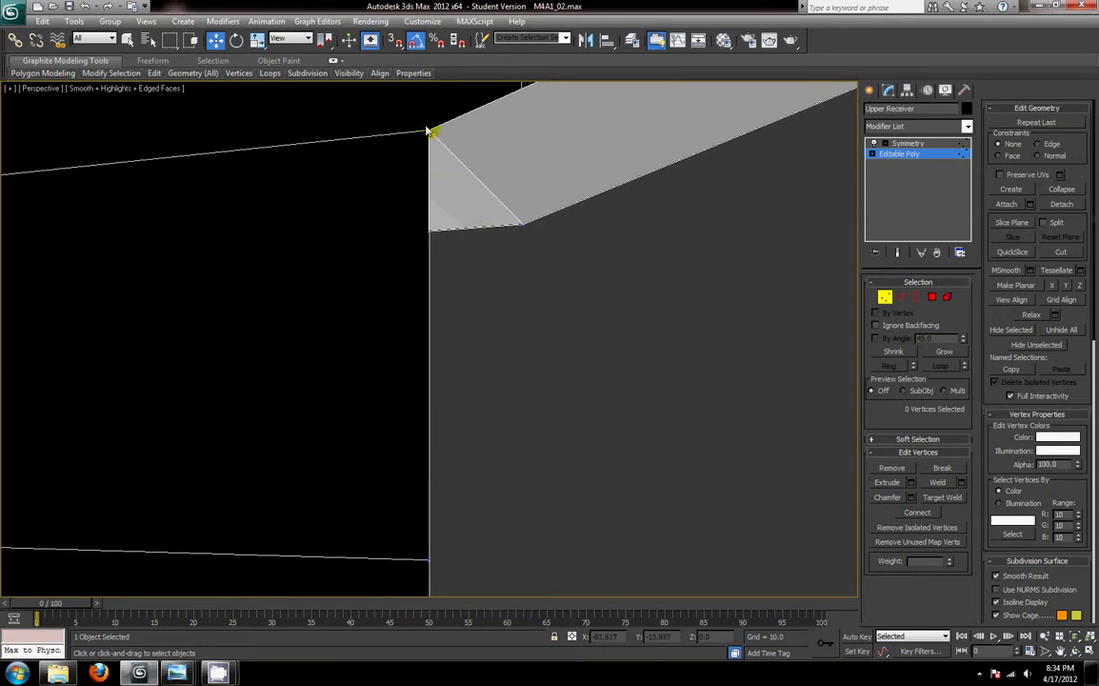
left_click(429, 134)
left_click_drag(397, 136, 407, 137)
key("ctrl+z")
key("ctrl+z")
scroll(562, 303, "up", 8)
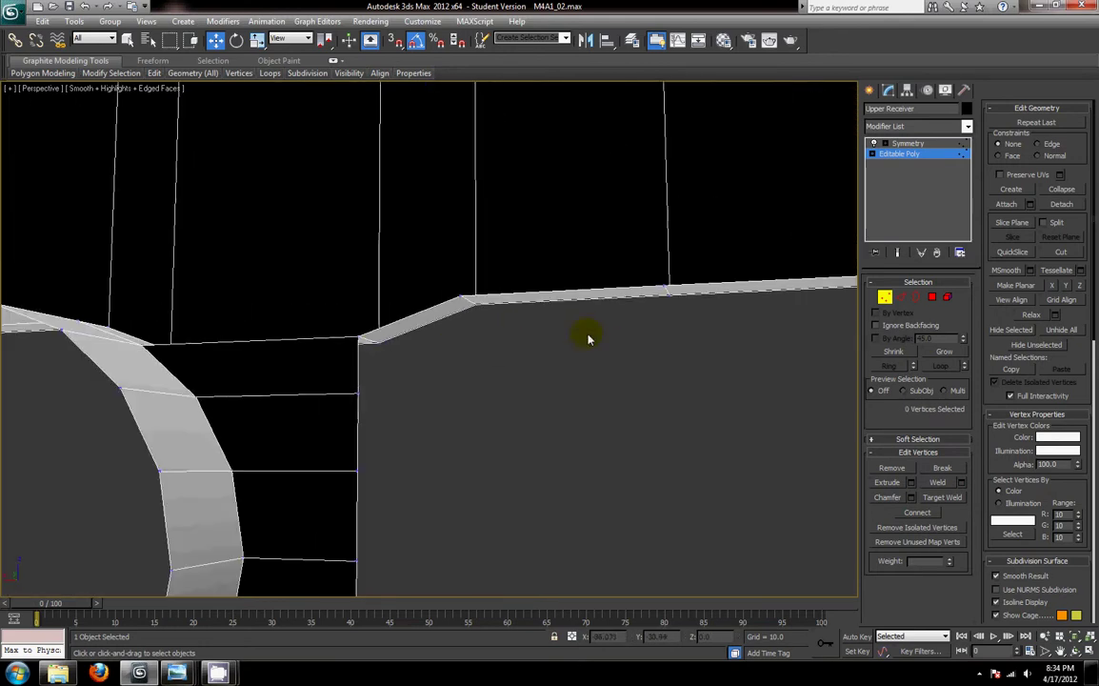
- Select the outer edge loop of the narrow strip along the receiver's bottom, behind the trigger guard
scroll(519, 328, "down", 5)
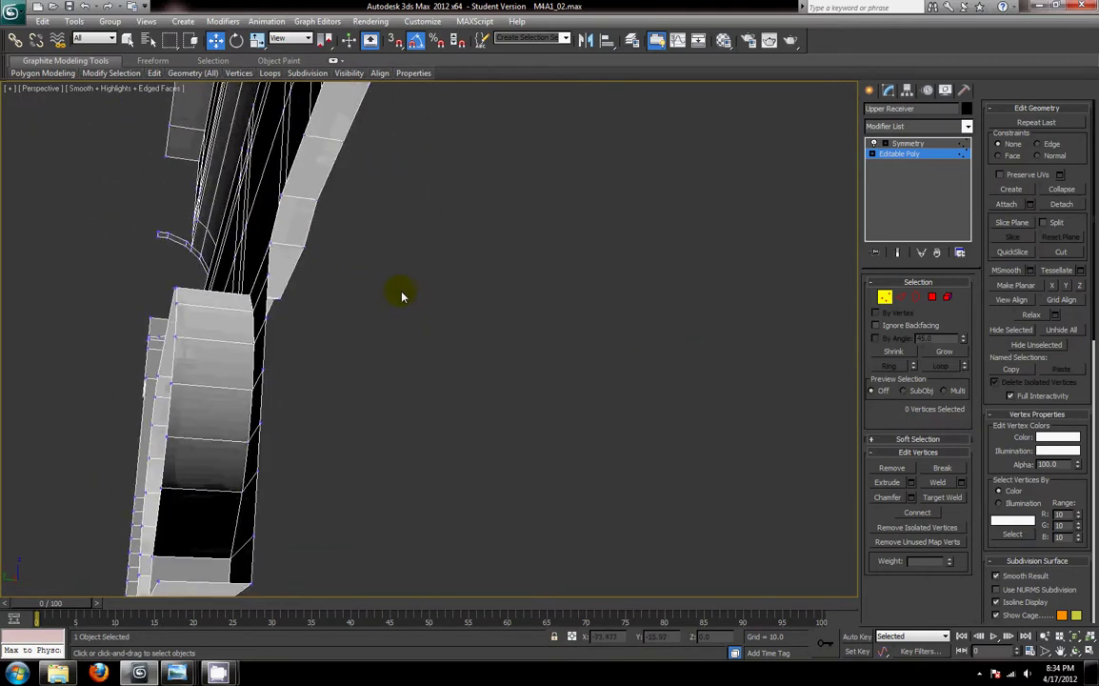
left_click(900, 296)
scroll(417, 294, "up", 5)
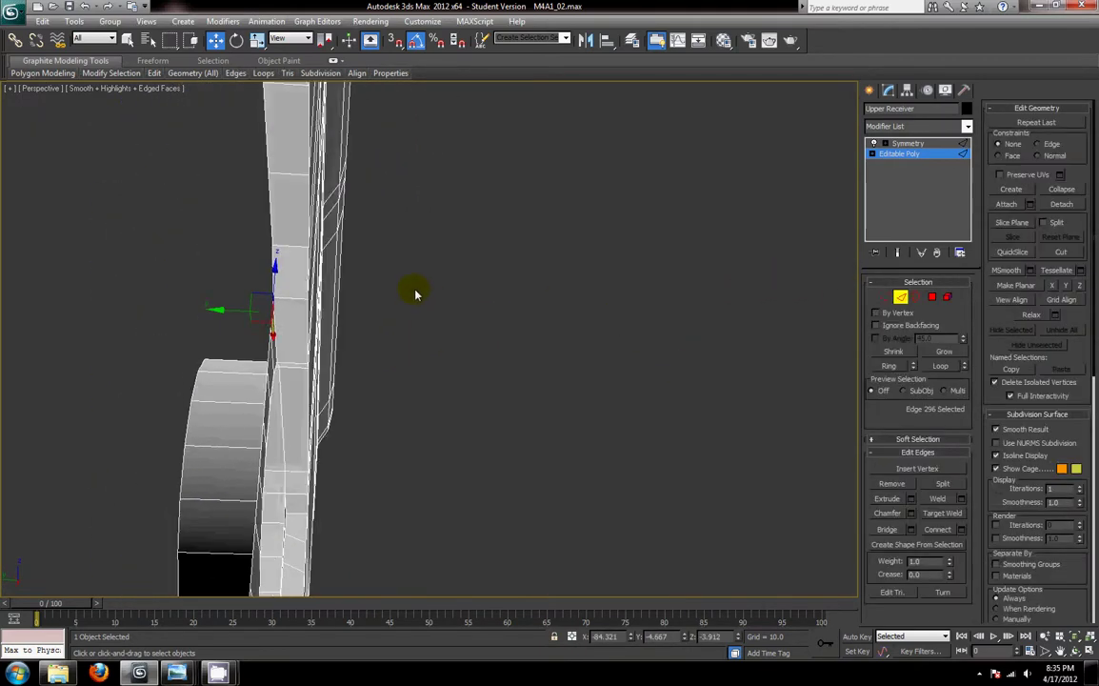
left_click(312, 321)
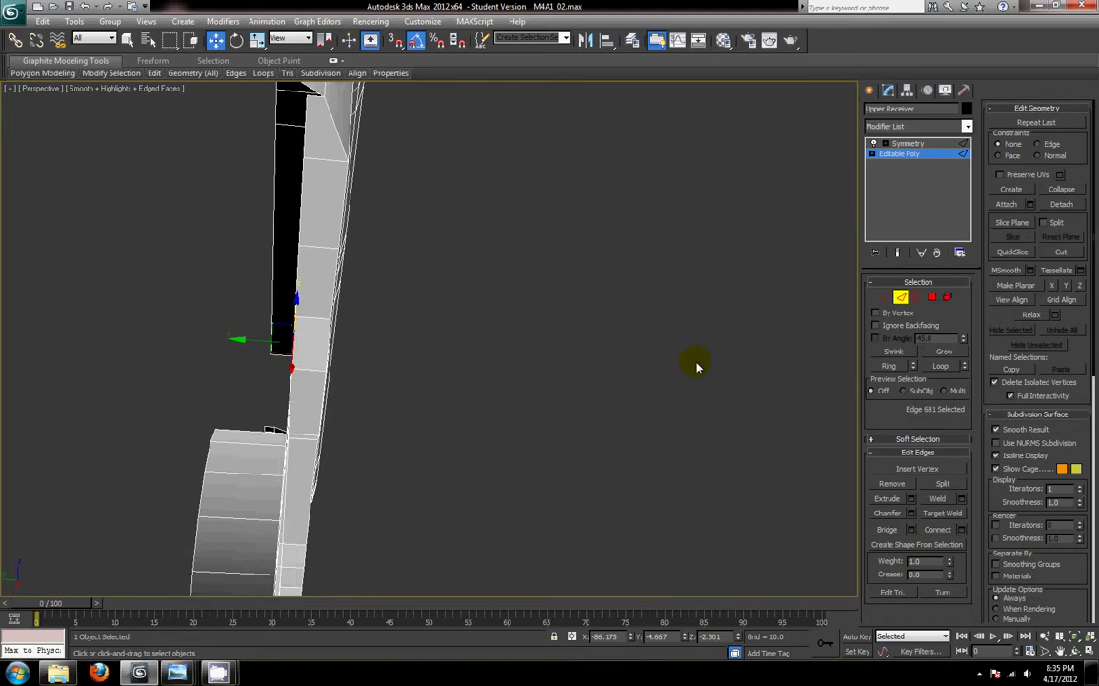
left_click(953, 368)
middle_click_drag(831, 375, 391, 428, "alt")
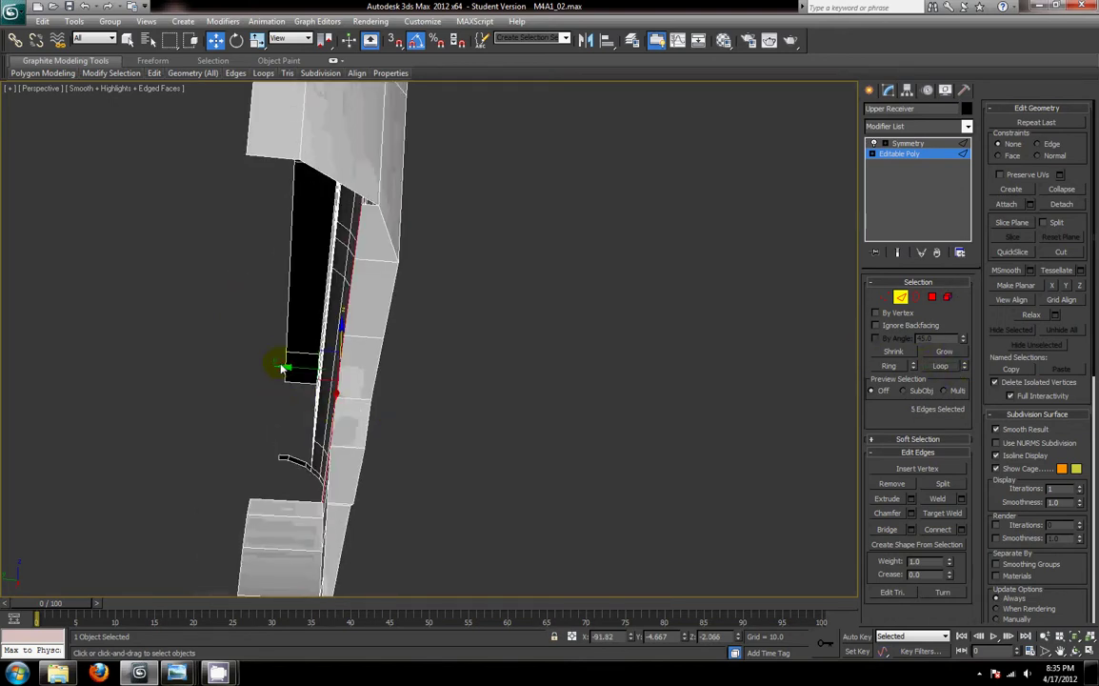
- Try to extrude the selected bottom strip edges inward to Y 0, and undo the extrusion
middle_click_drag(284, 366, 238, 368, "alt")
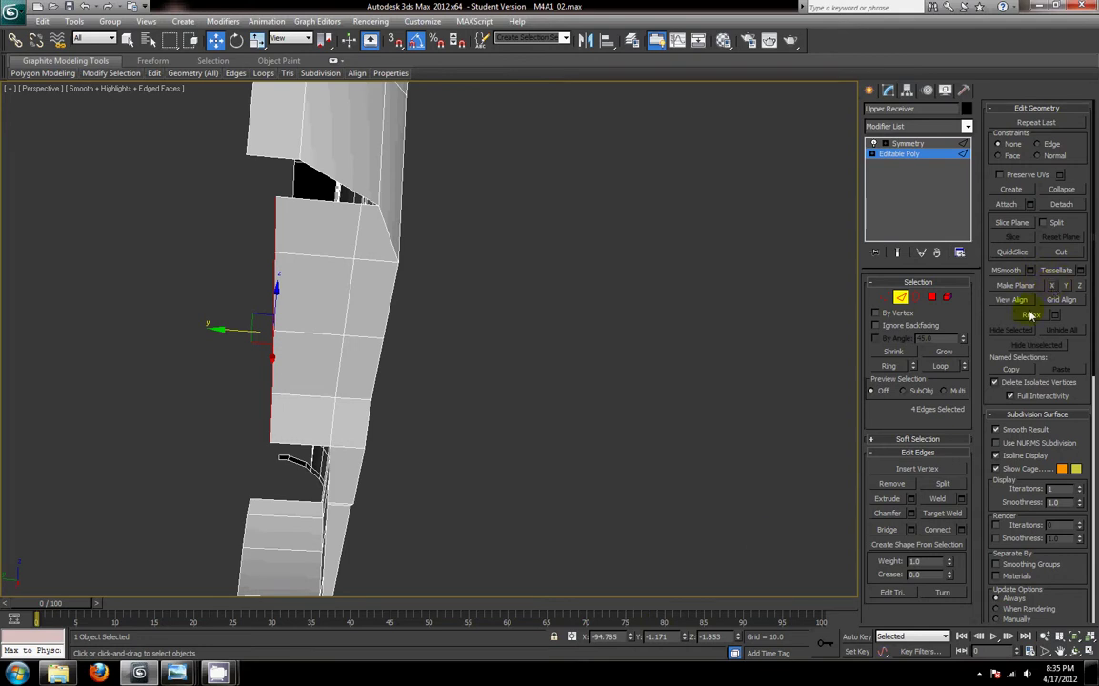
right_click(686, 638)
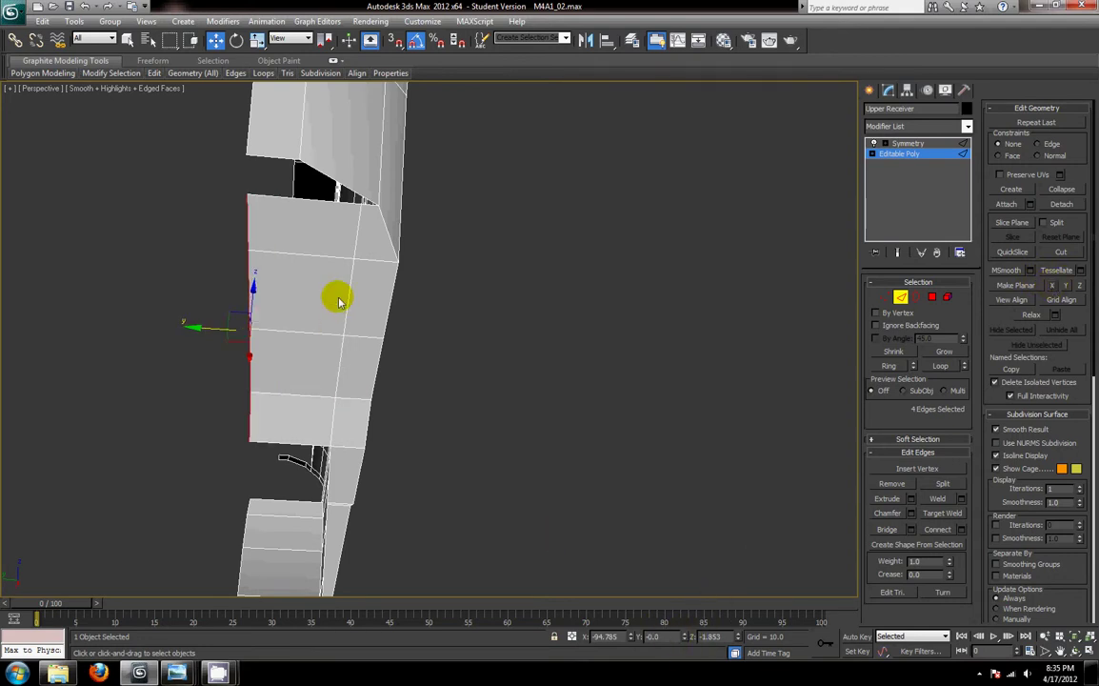
middle_click_drag(338, 301, 438, 322, "alt")
key("ctrl+z")
scroll(439, 409, "down", 3)
key("ctrl+z")
- Add the inner edges down the trigger guard's rear part to the selection, excluding the edge across the top of the opening
left_click(441, 292, "ctrl")
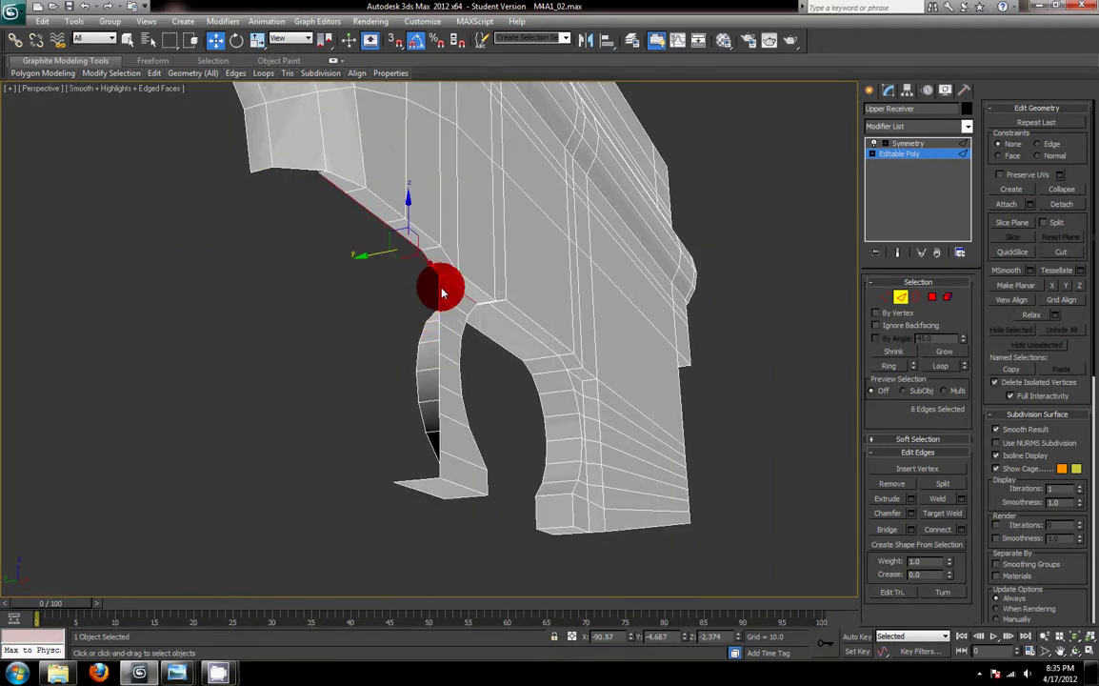
left_click(436, 400, "ctrl")
left_click(440, 462, "ctrl")
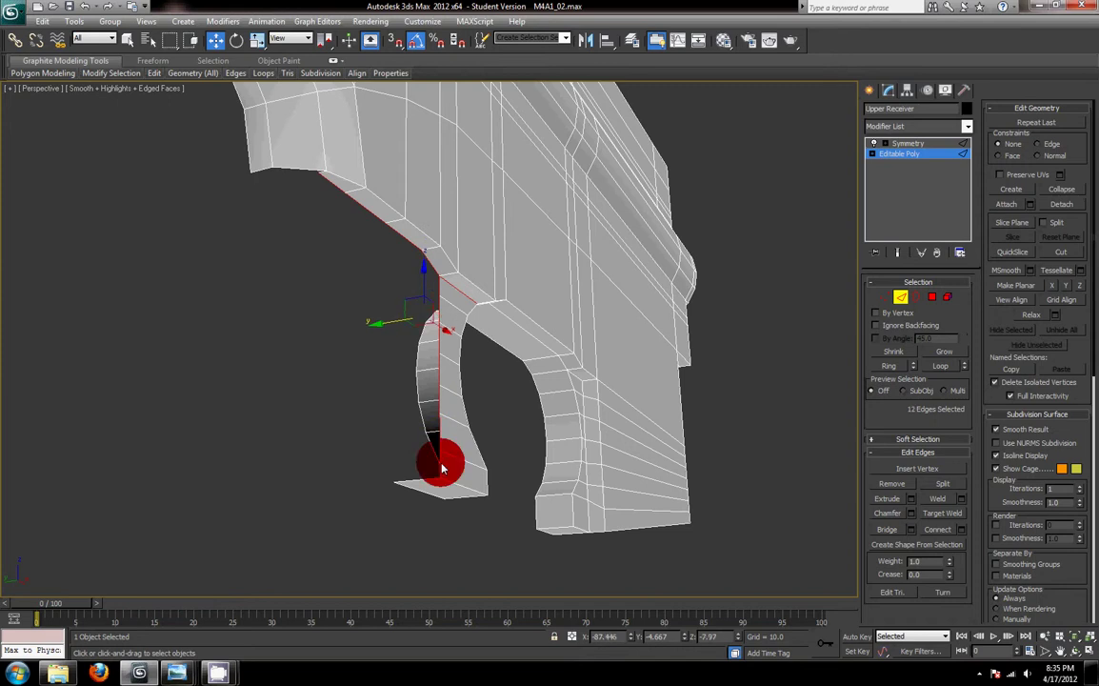
left_click(453, 284, "alt")
middle_click_drag(499, 328, 525, 350, "alt")
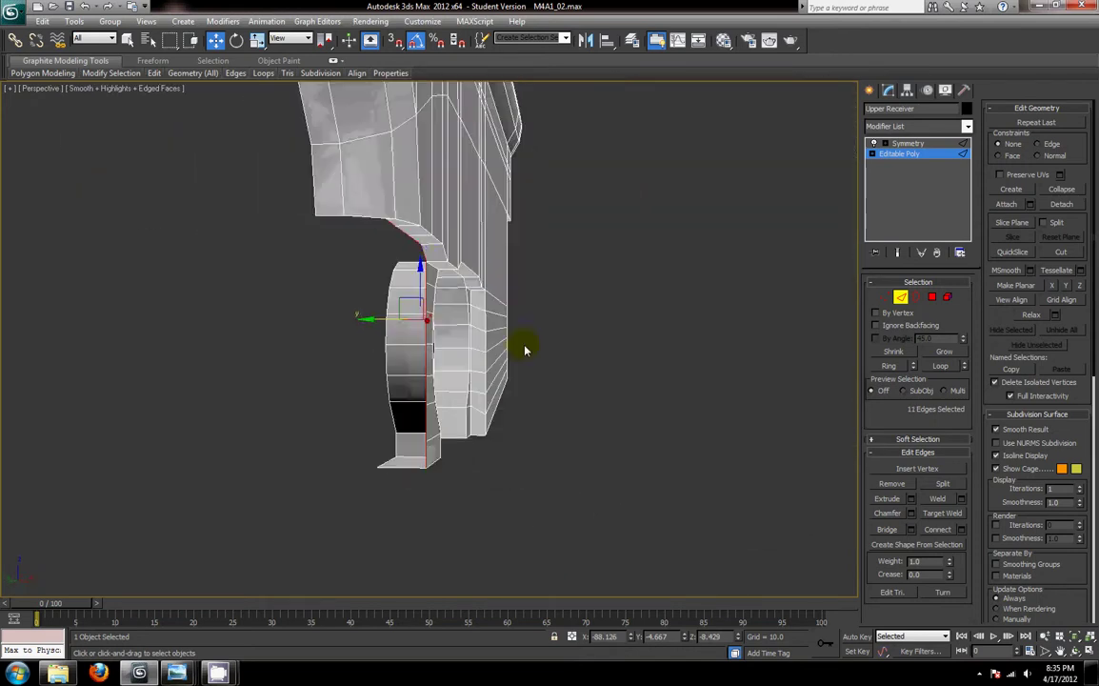
- Extrude the selected strip and trigger guard edges inward to the center plane, setting their Y to 0
left_click_drag(403, 333, 381, 324)
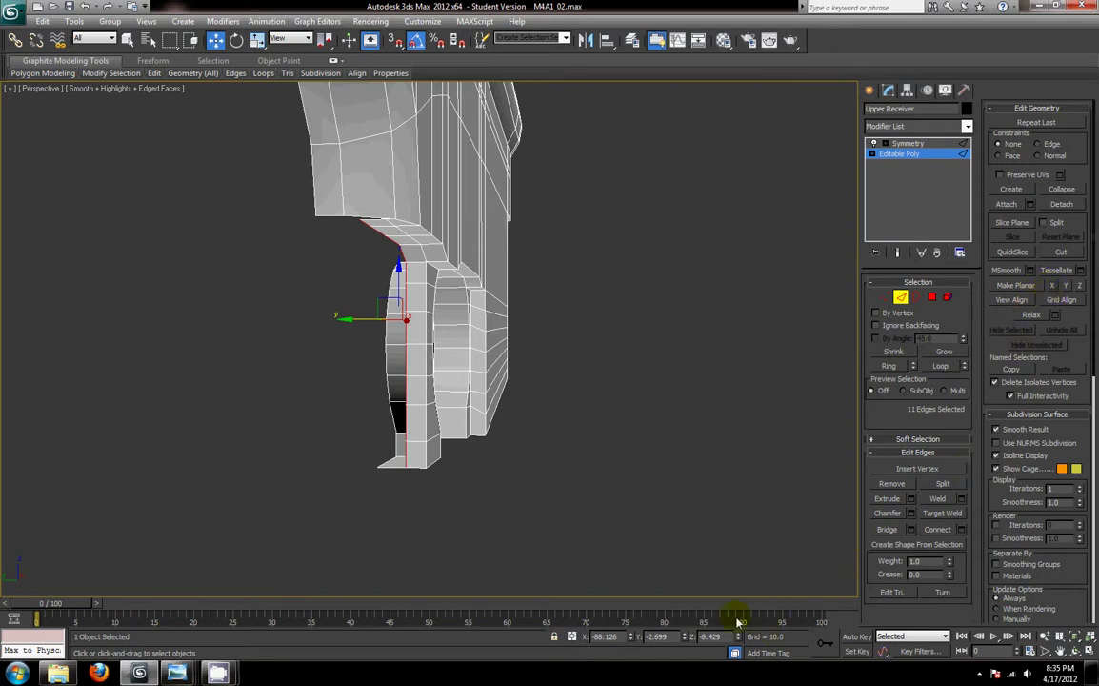
right_click(683, 637)
middle_click_drag(571, 466, 837, 233, "alt")
- Weld the overlapping vertices at the rear guard's lower corner and target-weld the strip's open rear vertex to the adjacent receiver corner
left_click(885, 297)
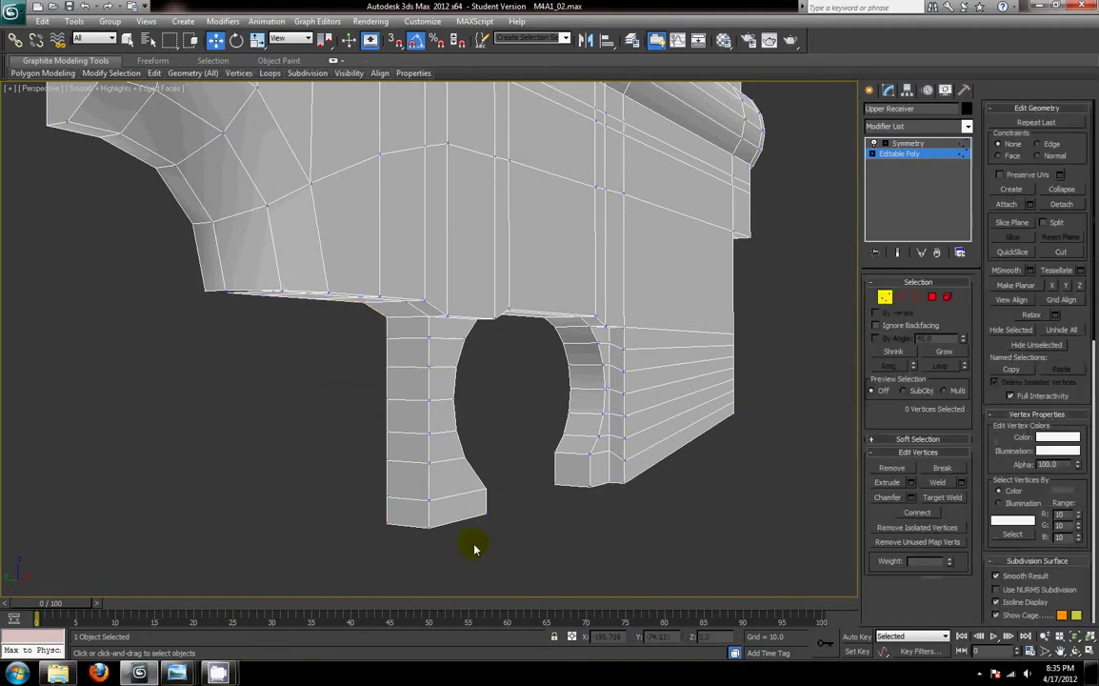
left_click_drag(398, 537, 399, 538)
left_click(933, 487)
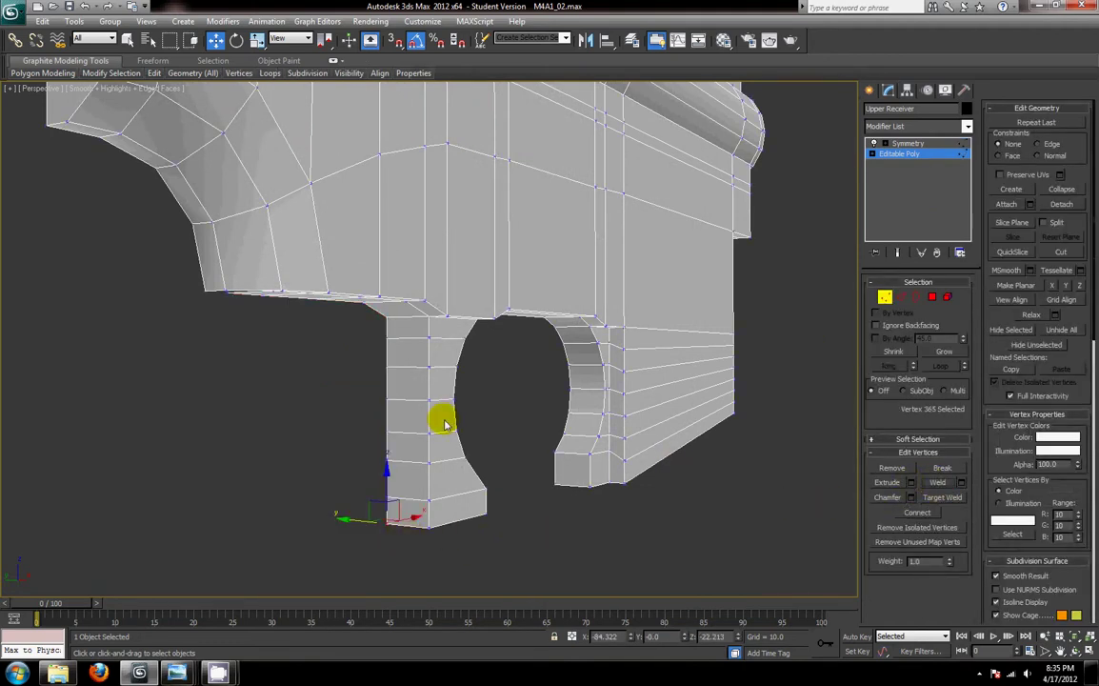
middle_click_drag(442, 421, 448, 386, "alt")
left_click(942, 497)
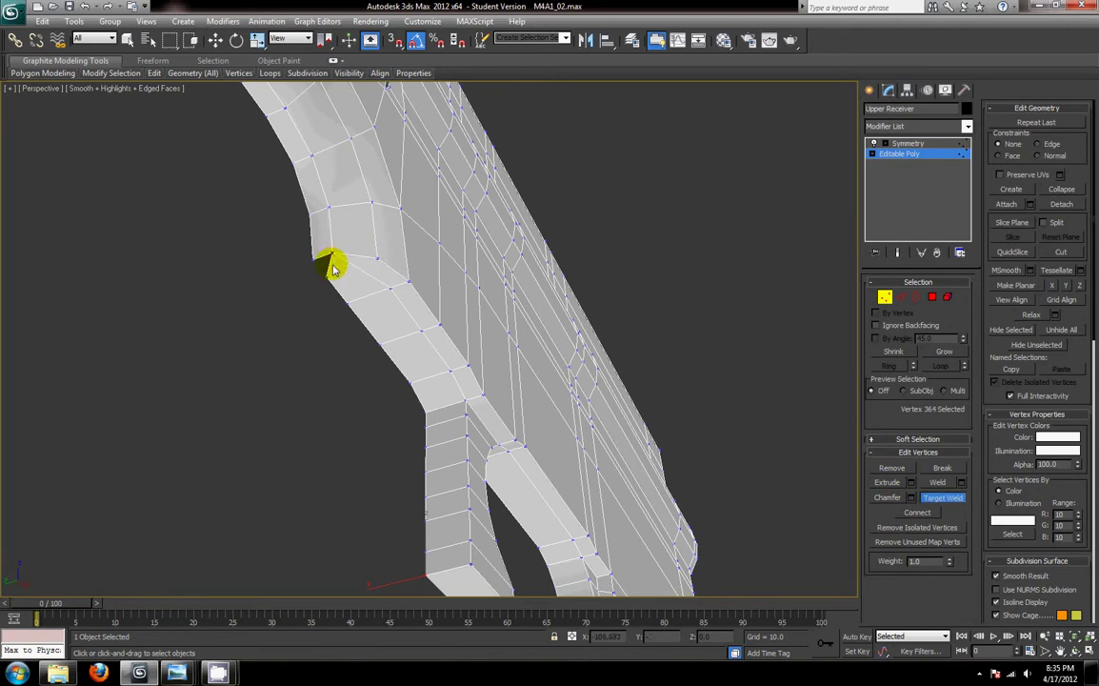
key("w")
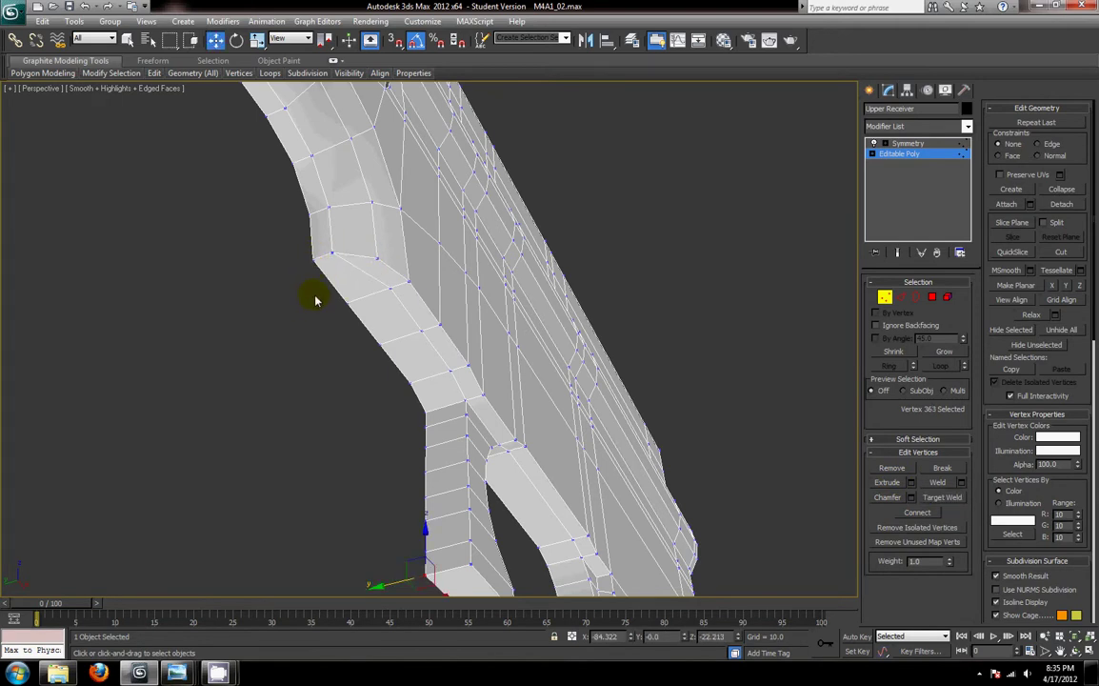
middle_click_drag(315, 297, 383, 343, "alt")
- Deselect the upper receiver and examine its shading around the trigger guard with and without edged faces
left_click(633, 260)
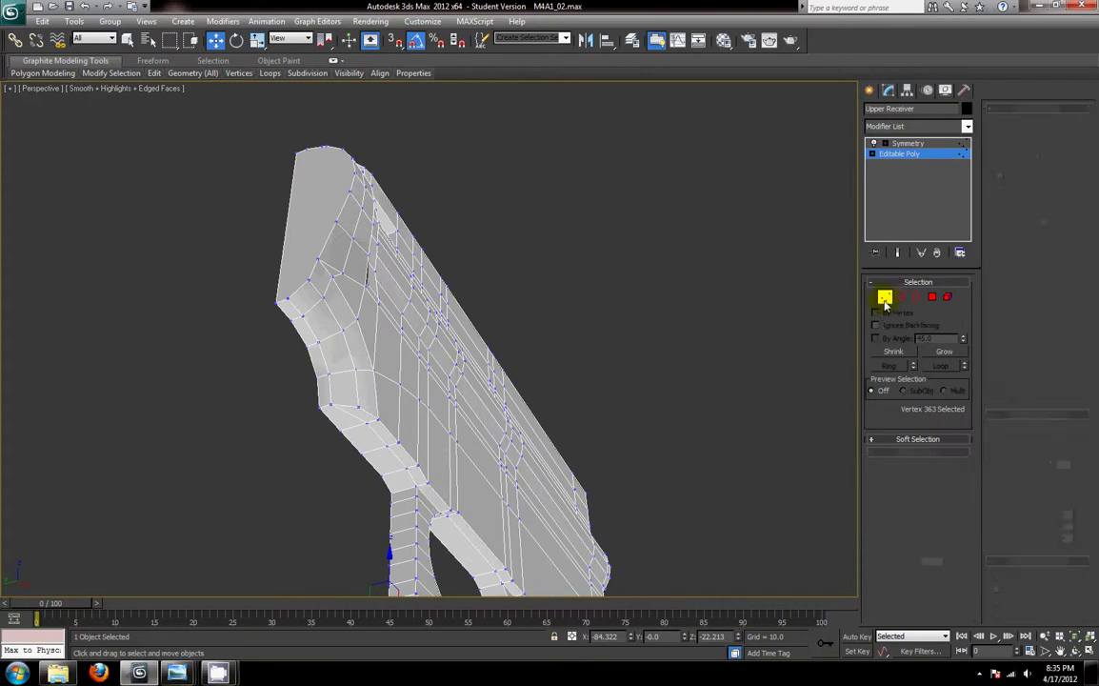
middle_click_drag(633, 260, 422, 274, "alt")
key("F4")
scroll(485, 253, "up", 6)
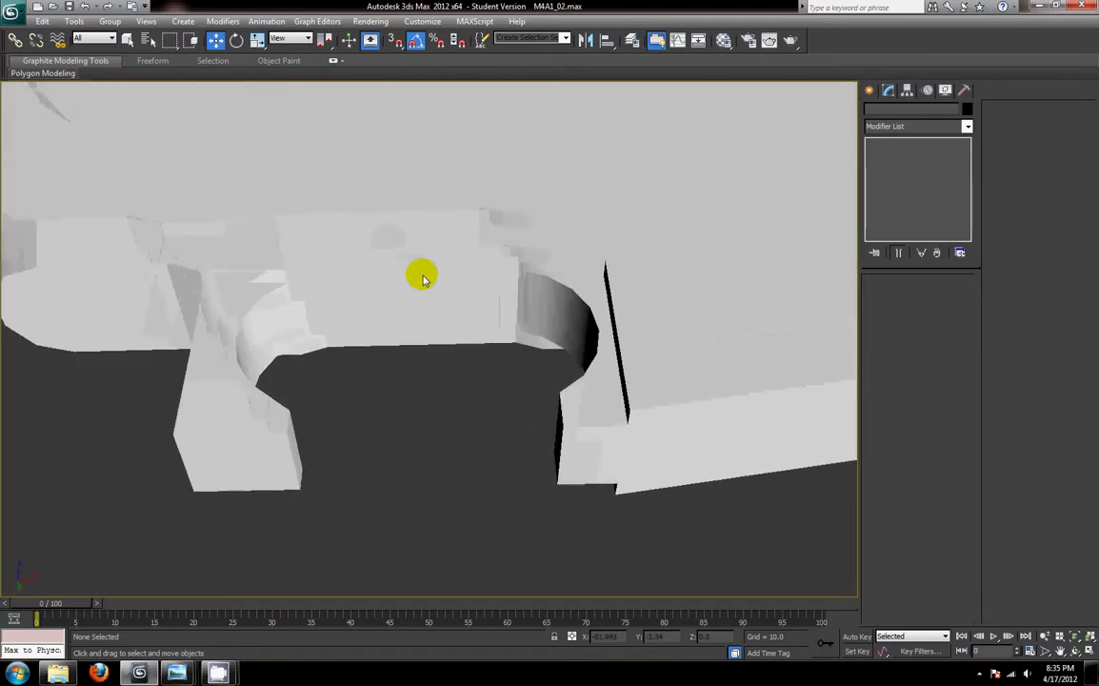
key("F4")
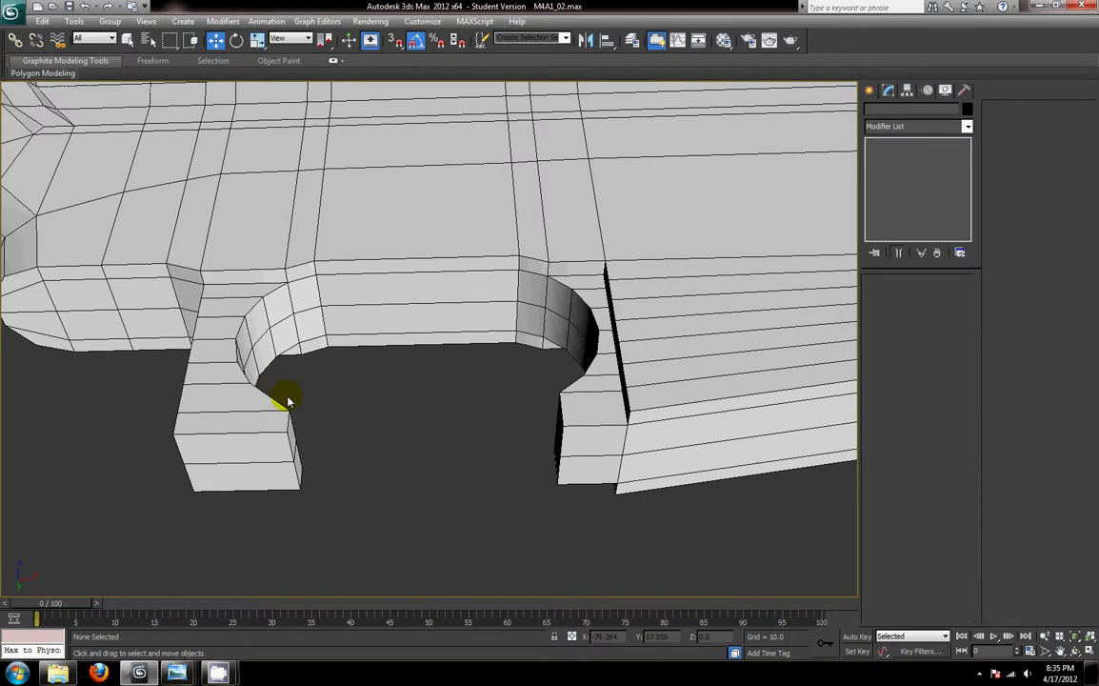
key("F4")
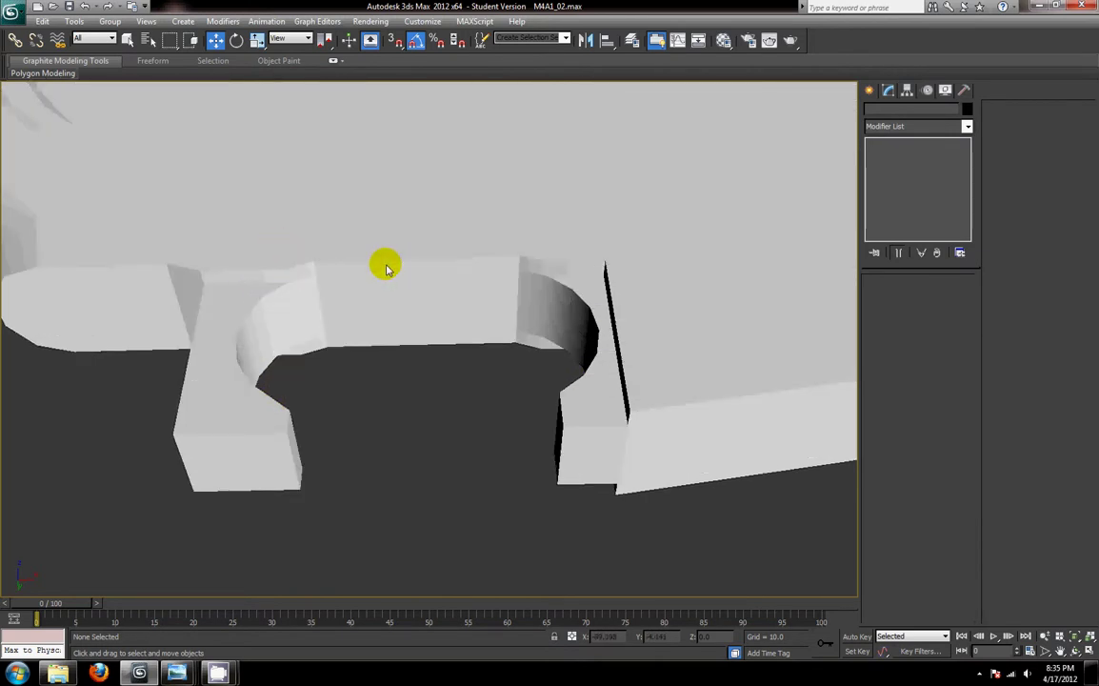
scroll(444, 277, "down", 8)
key("F4")
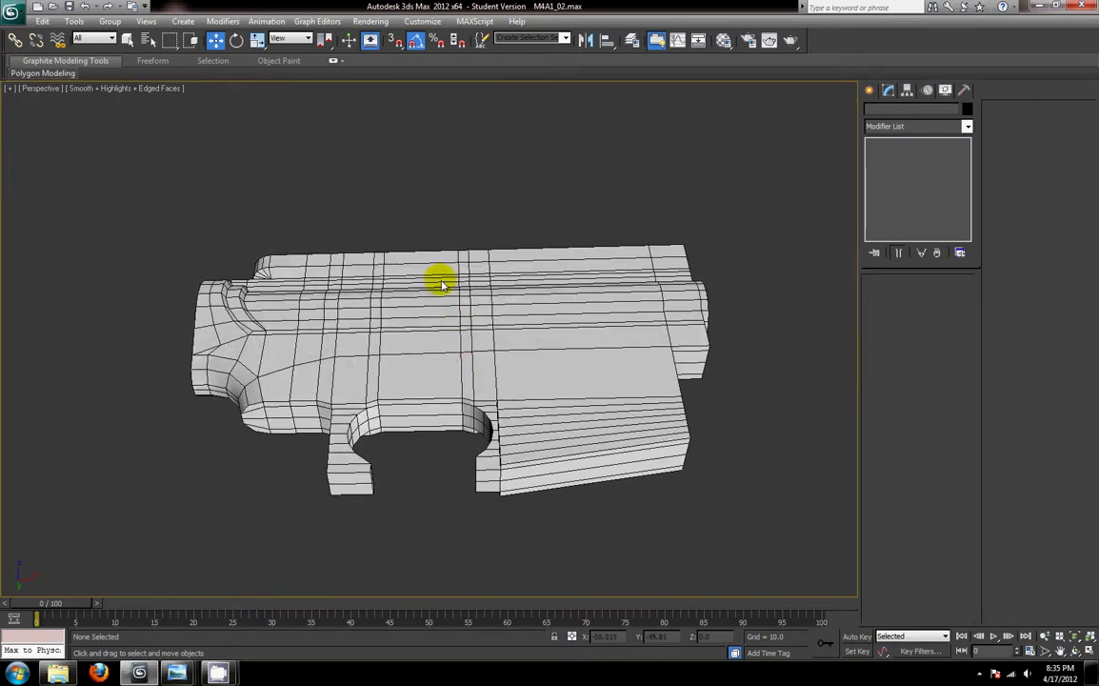
middle_click_drag(442, 284, 336, 287, "alt")
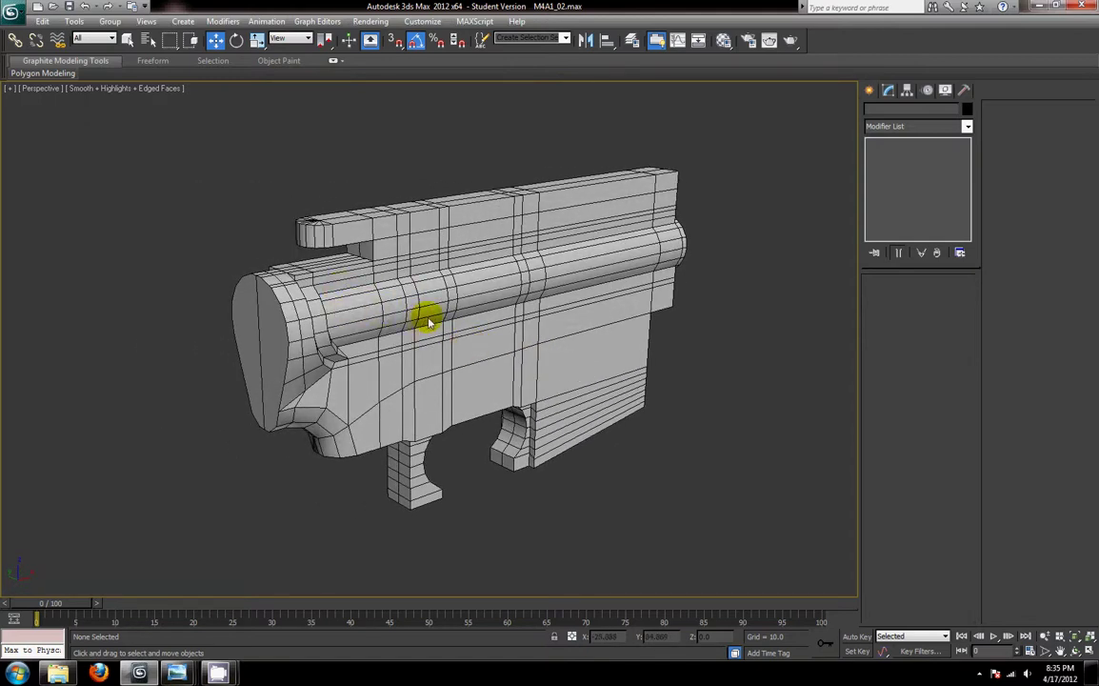
- Create an 18-sided cylinder in the Left view beside the receiver, with a radius of about 4.45 and height of about 21.9
key("alt+w")
scroll(601, 262, "down", 3)
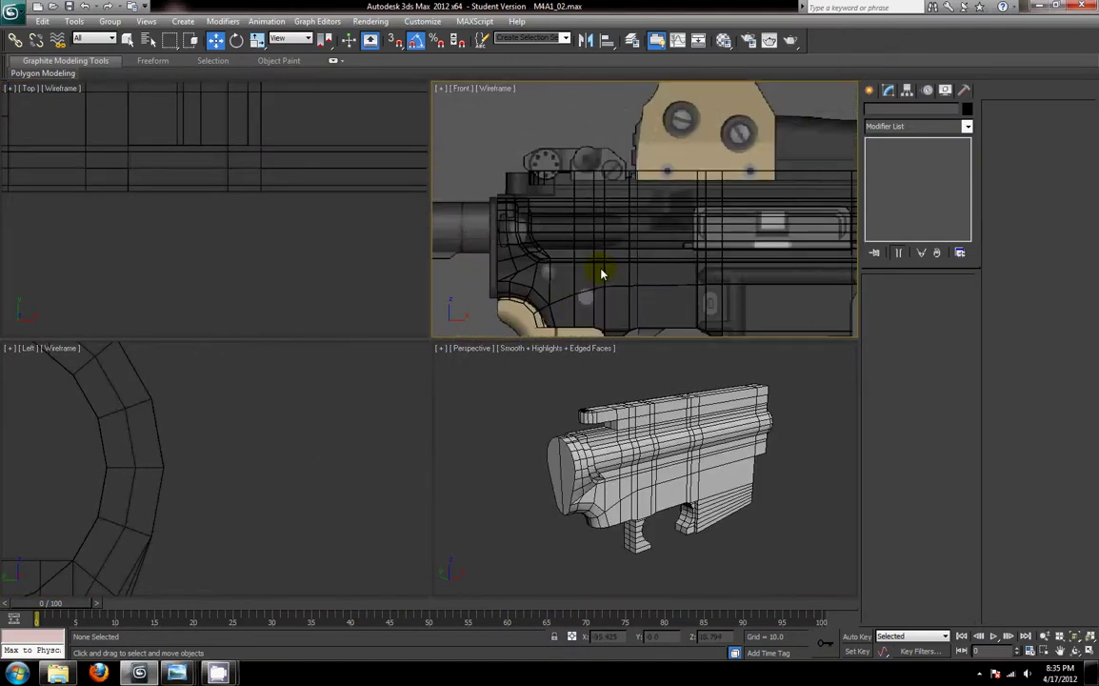
scroll(601, 274, "up", 2)
left_click(870, 90)
left_click(892, 202)
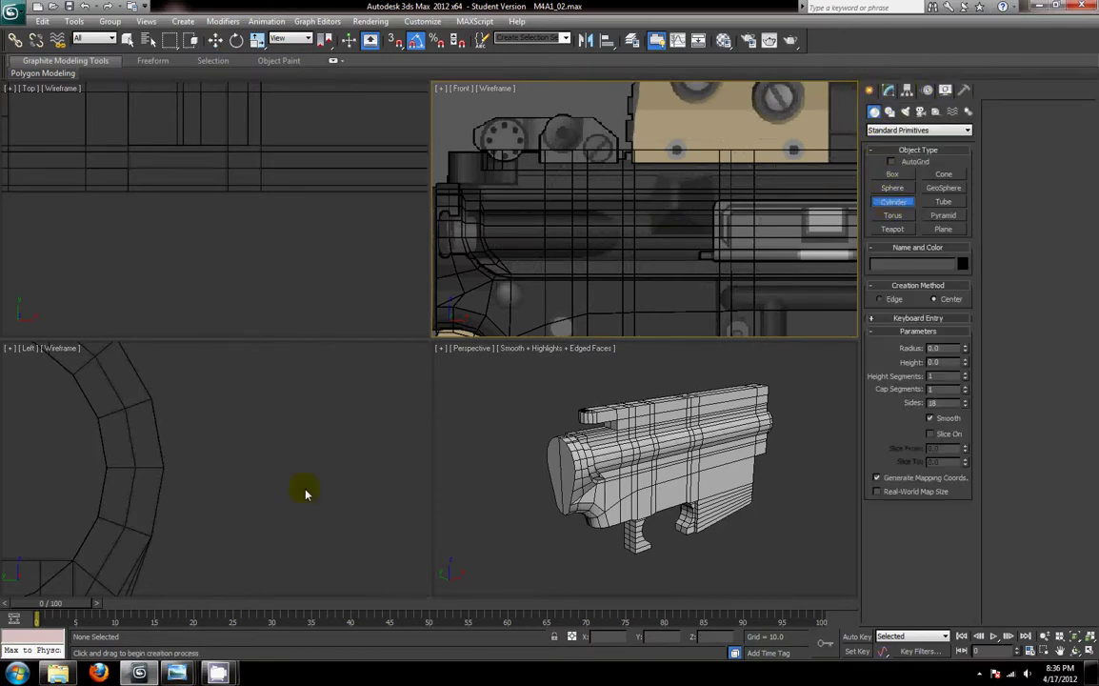
scroll(248, 457, "down", 5)
scroll(266, 456, "up", 2)
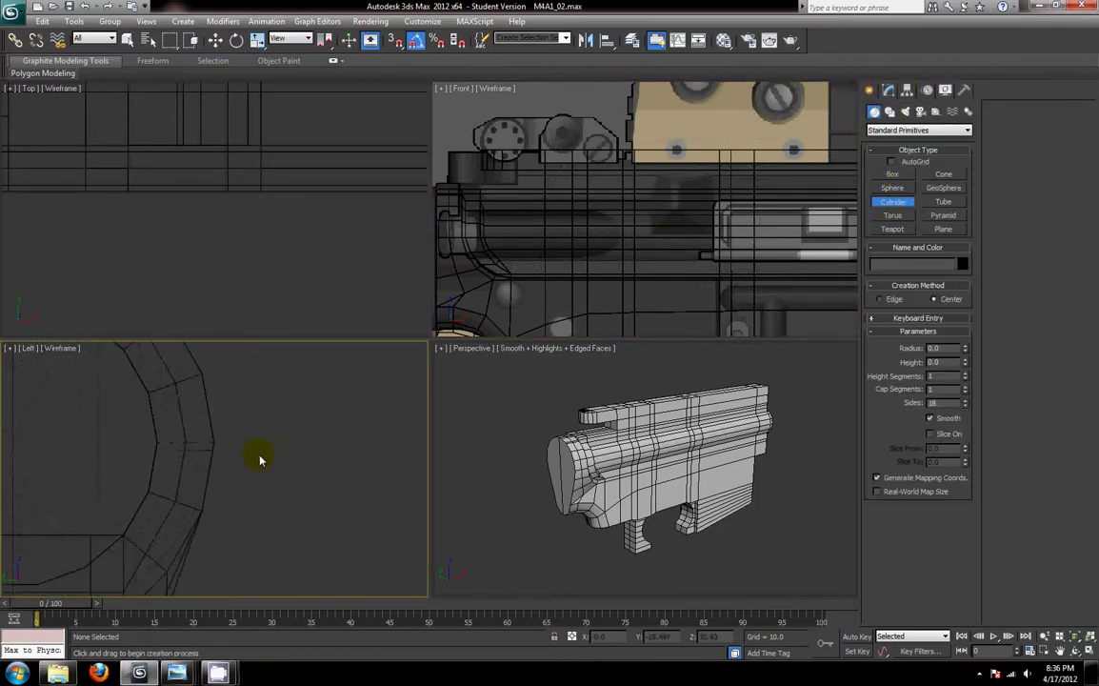
left_click_drag(250, 443, 228, 377)
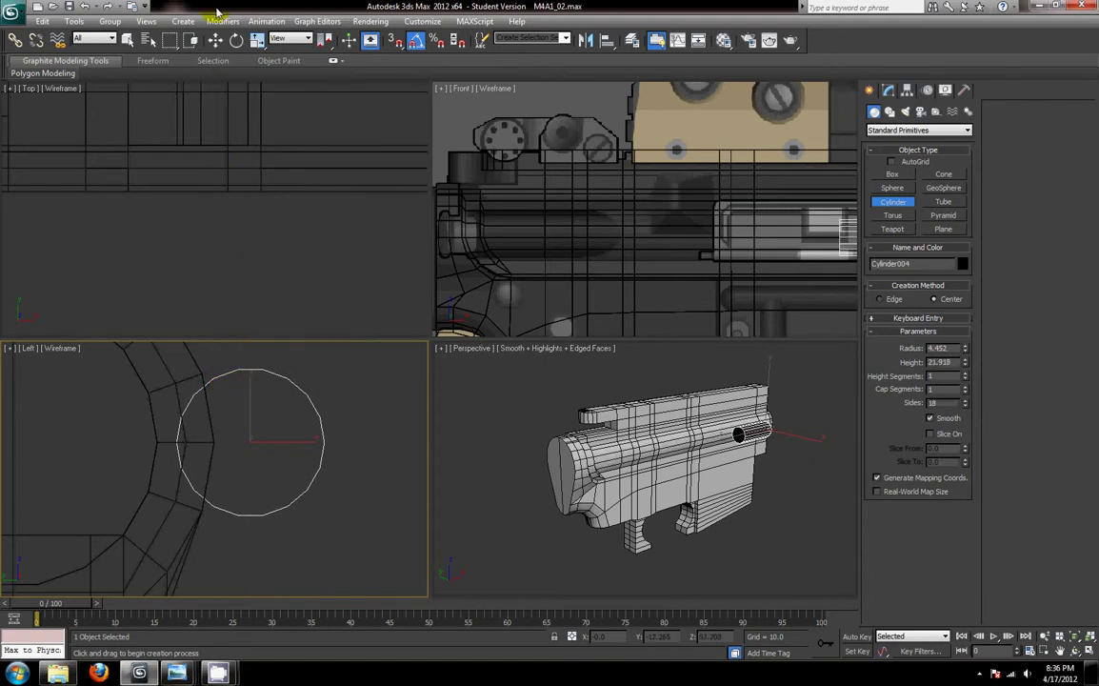
- Move the cylinder rearward along the receiver's side to about X -68.4
scroll(803, 252, "down", 3)
key("w")
left_click_drag(754, 240, 658, 246)
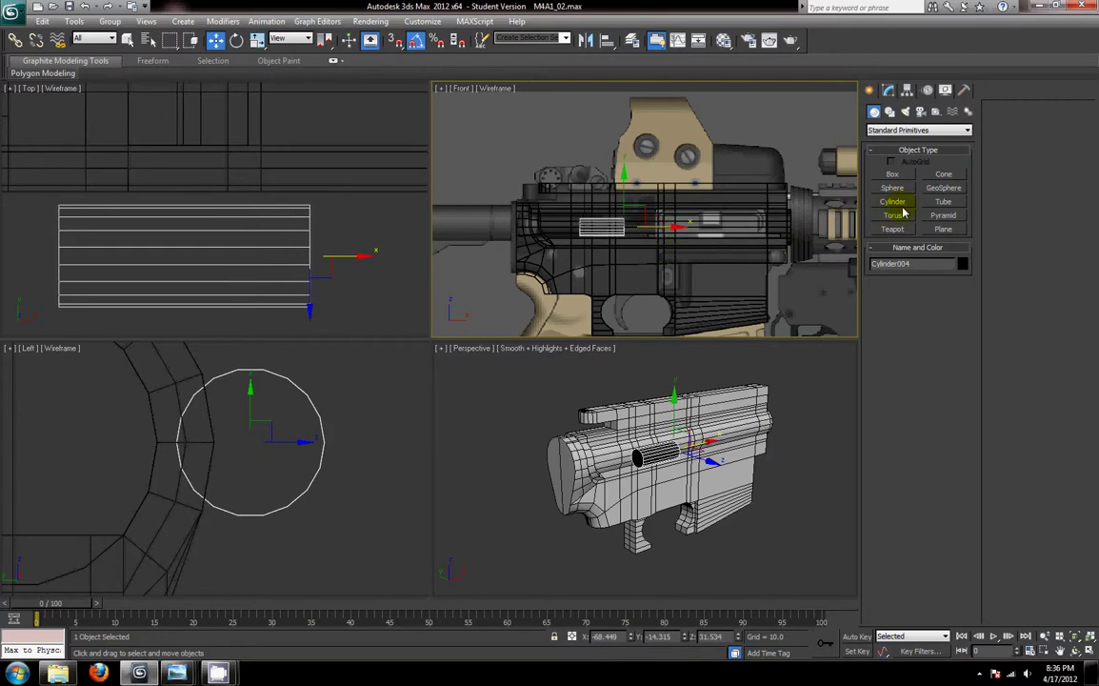
- Convert the new cylinder to an Editable Poly
left_click(887, 91)
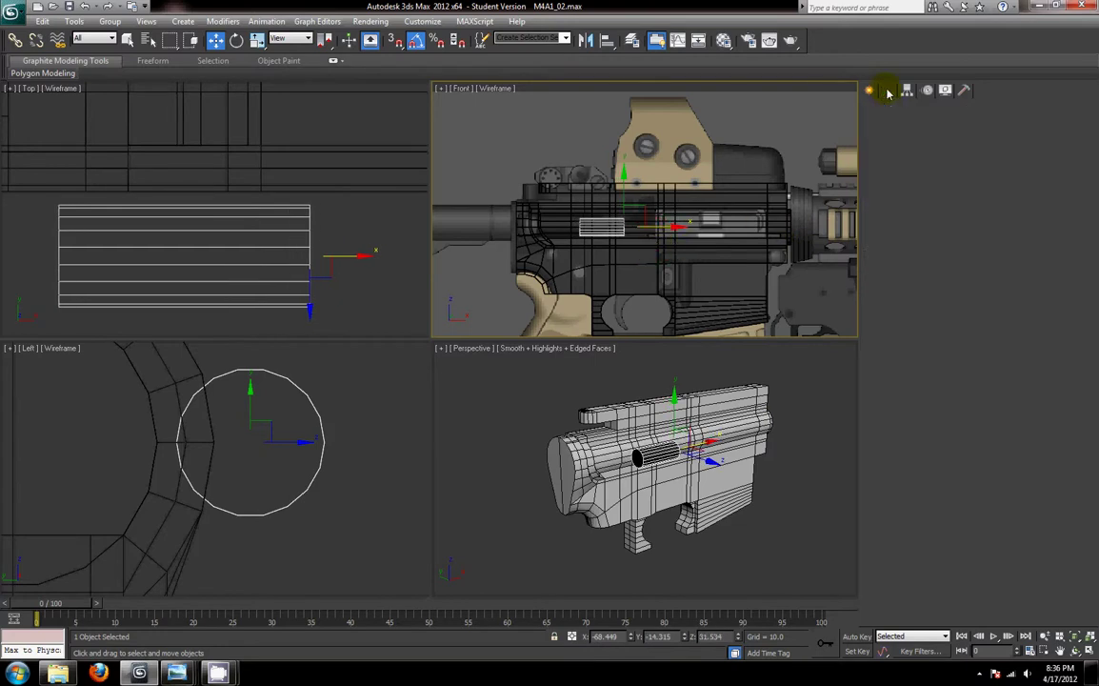
left_click(675, 470)
right_click(669, 464)
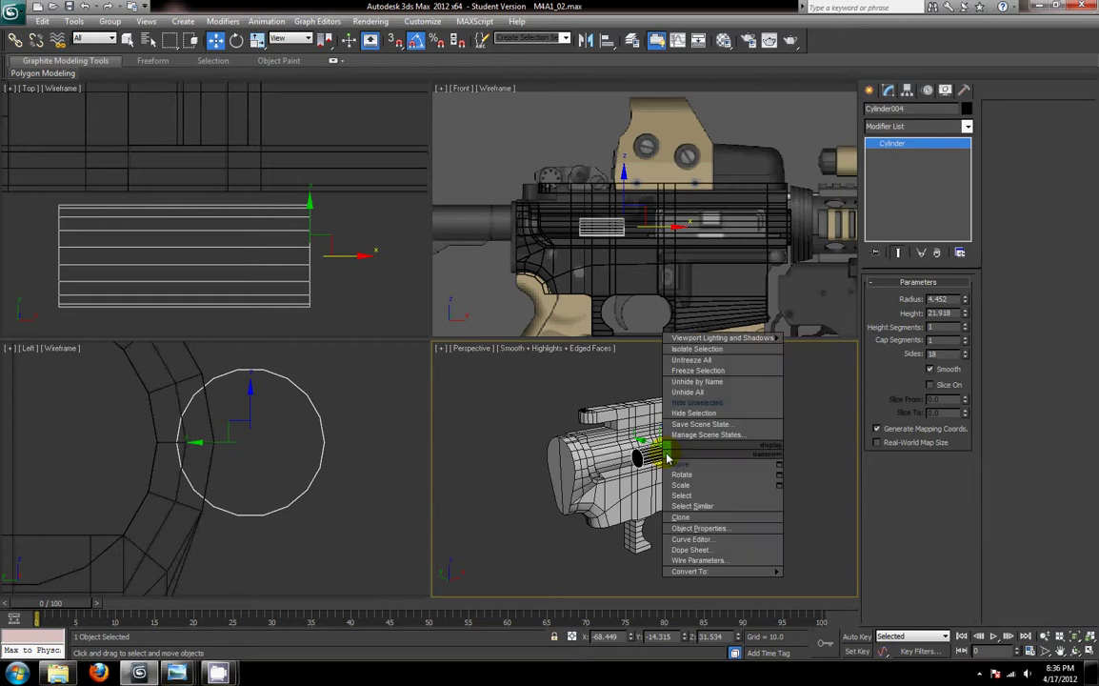
mouse_move(667, 514)
left_click(753, 527)
scroll(680, 477, "up", 5)
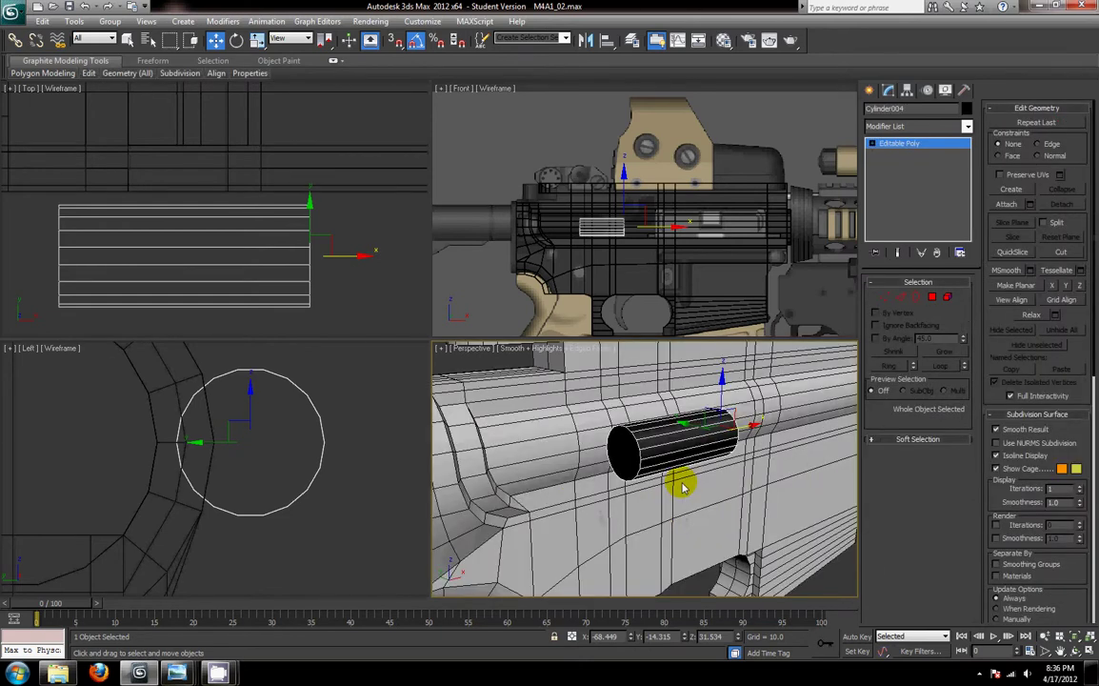
- Lengthen the cylinder rearward by moving the 18 vertices of its rear end to about X -107.3
left_click(885, 297)
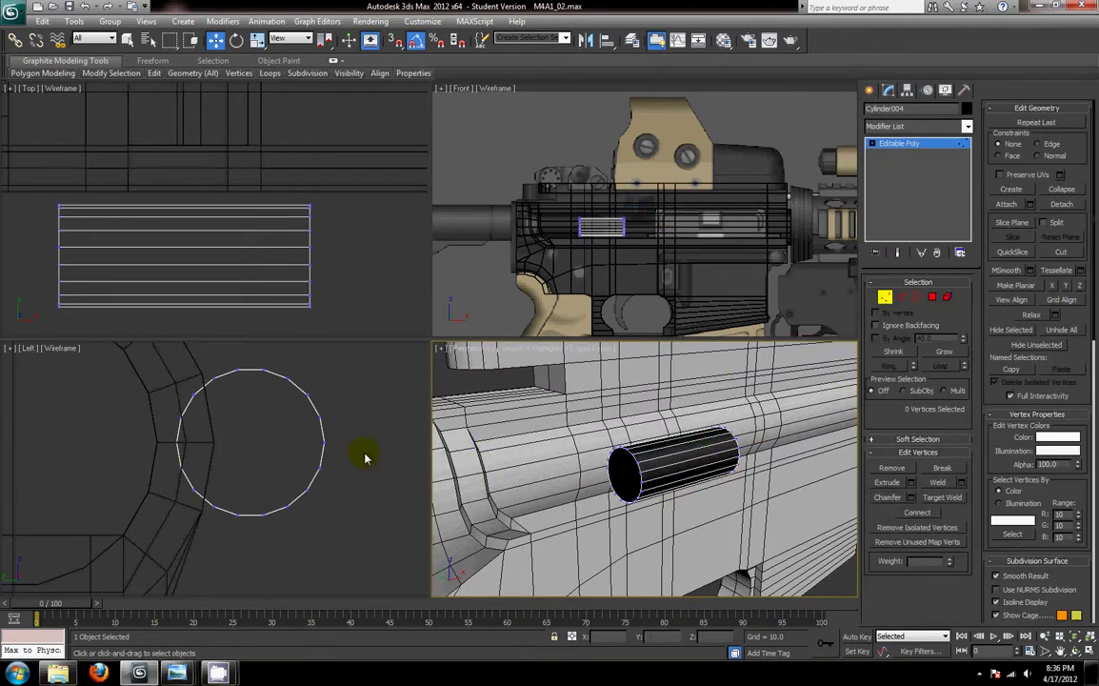
left_click_drag(36, 181, 112, 325)
scroll(152, 309, "down", 3)
middle_click_drag(192, 310, 324, 310)
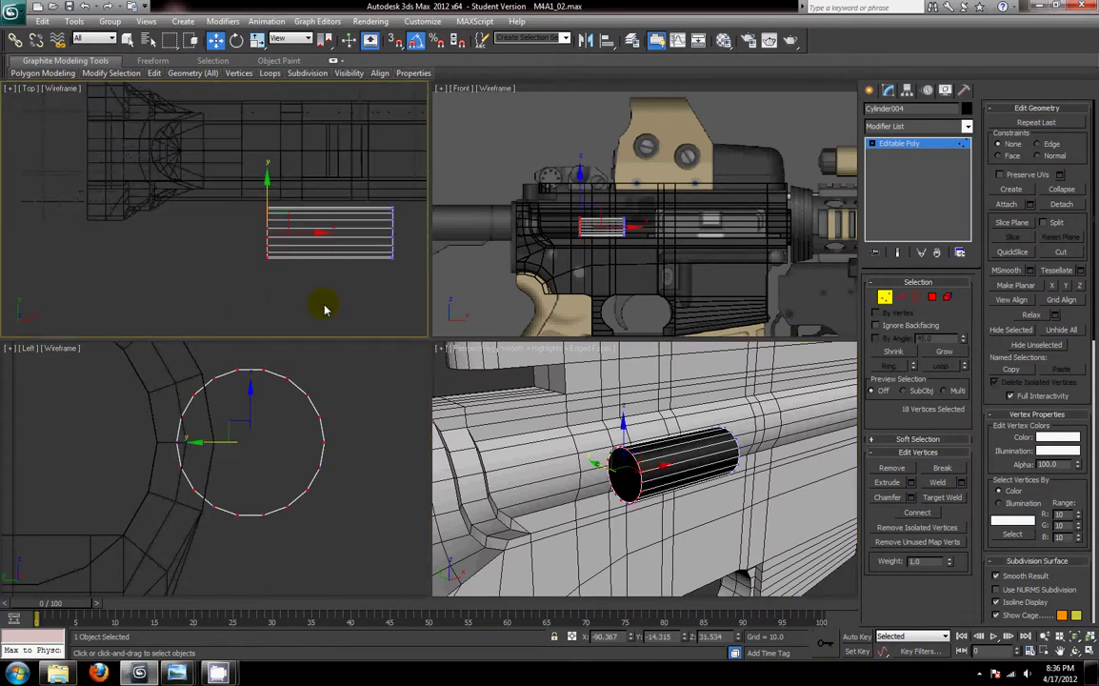
left_click_drag(310, 238, 206, 241)
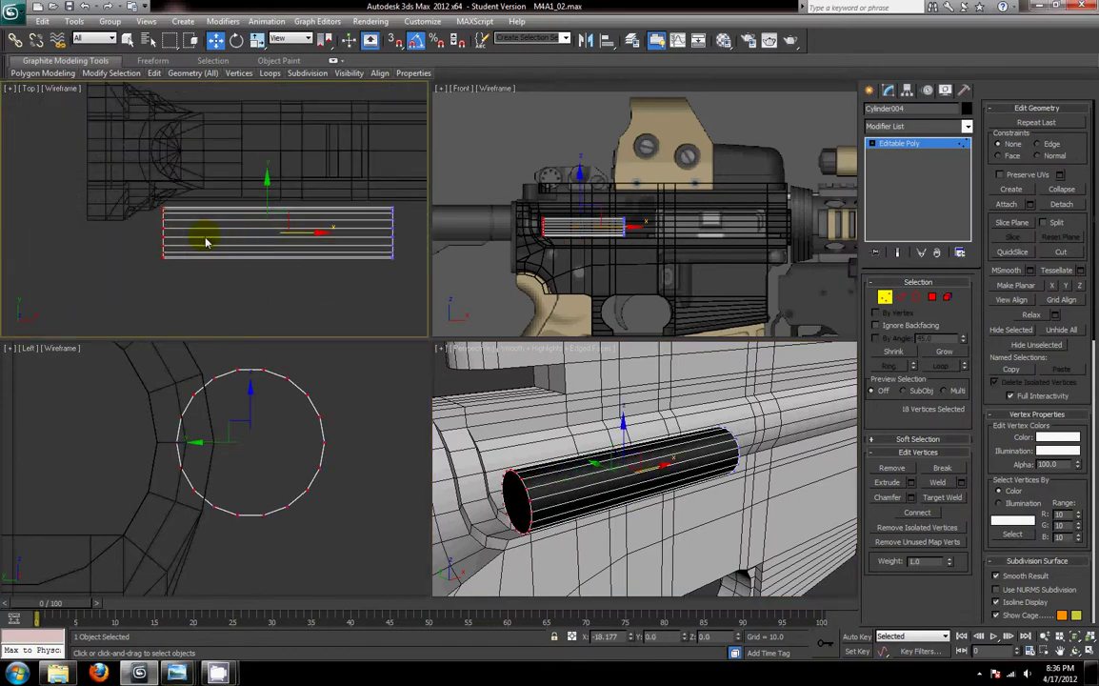
scroll(571, 290, "up", 3)
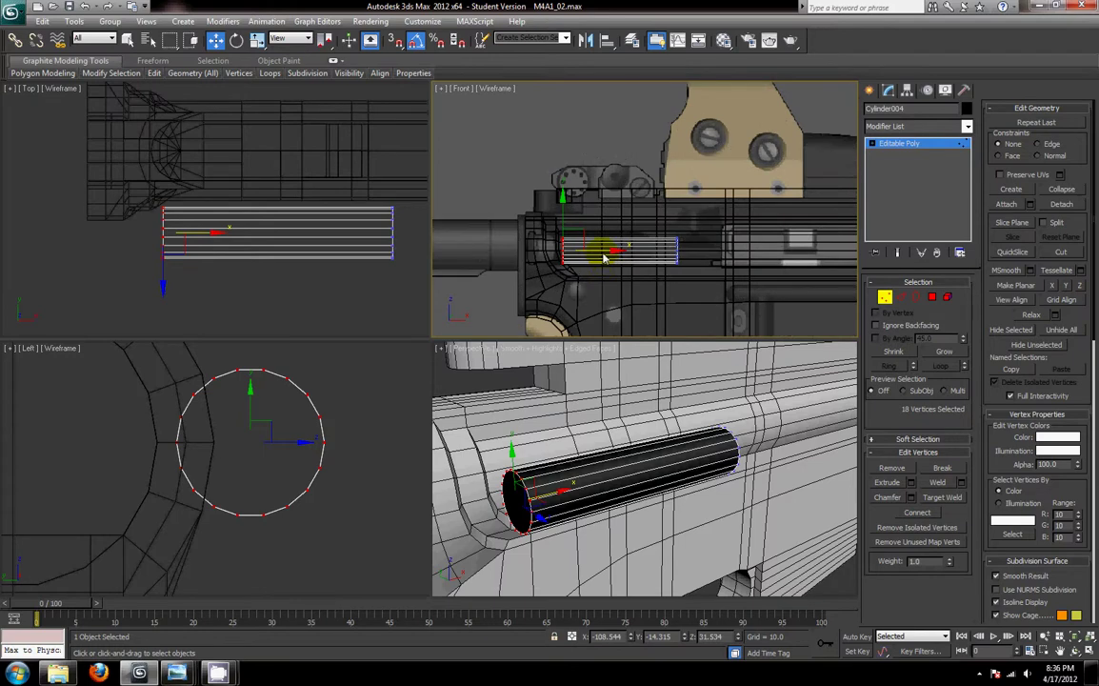
left_click_drag(603, 255, 608, 256)
- Examine the cylinder's length and position against the receiver's side from several angles in an enlarged Perspective view
middle_click_drag(625, 520, 454, 472, "alt")
key("alt+w")
scroll(524, 505, "up", 2)
scroll(294, 436, "down", 5)
middle_click_drag(294, 436, 411, 407, "alt")
middle_click_drag(217, 319, 574, 383, "alt")
scroll(576, 385, "up", 5)
scroll(576, 385, "down", 5)
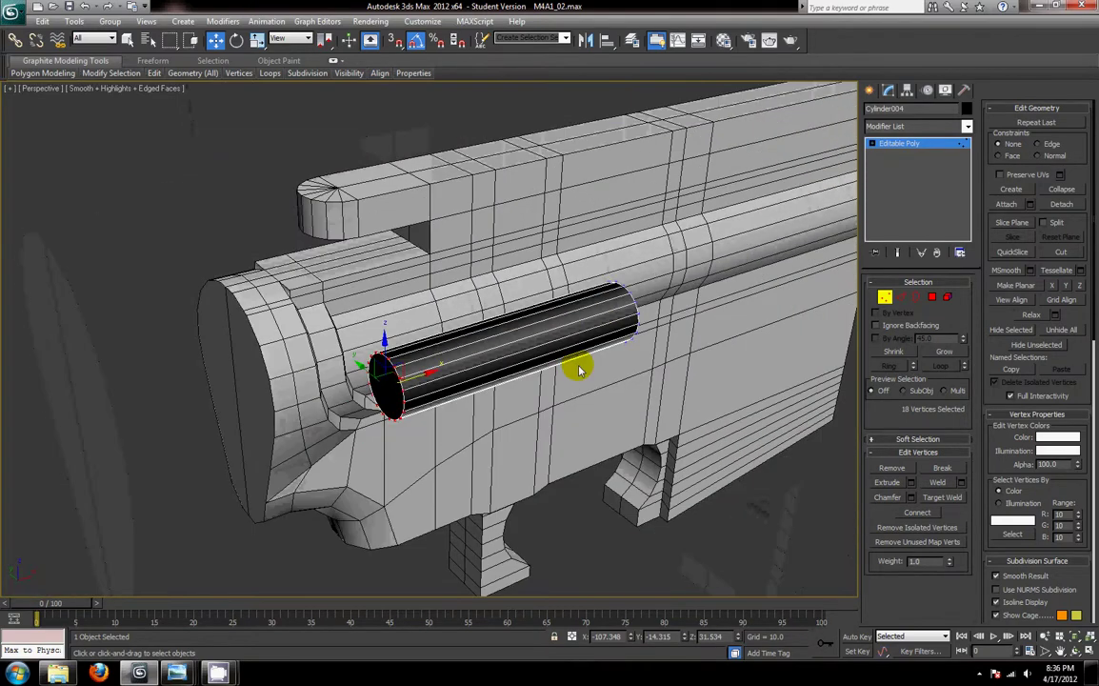
middle_click_drag(491, 390, 545, 362, "alt")
scroll(517, 387, "up", 3)
- Connect two vertical pairs of vertices across the cylinder's end caps and delete the half nearest the receiver
key("alt+w")
right_click(241, 382)
left_click_drag(214, 334, 265, 540)
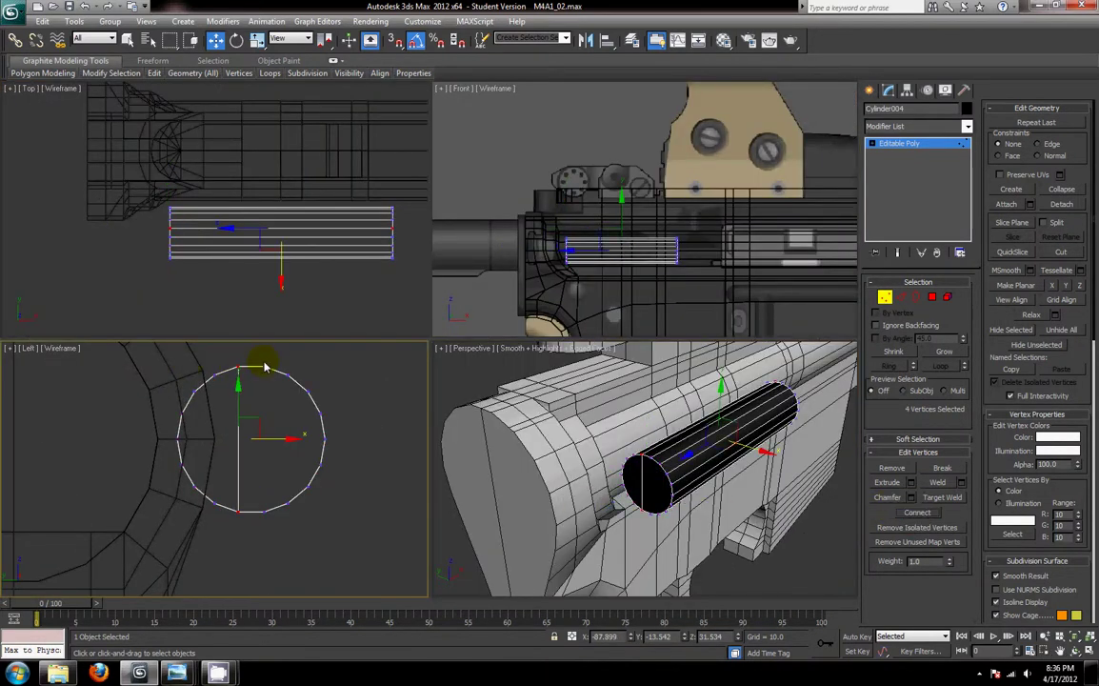
left_click_drag(278, 484, 277, 483)
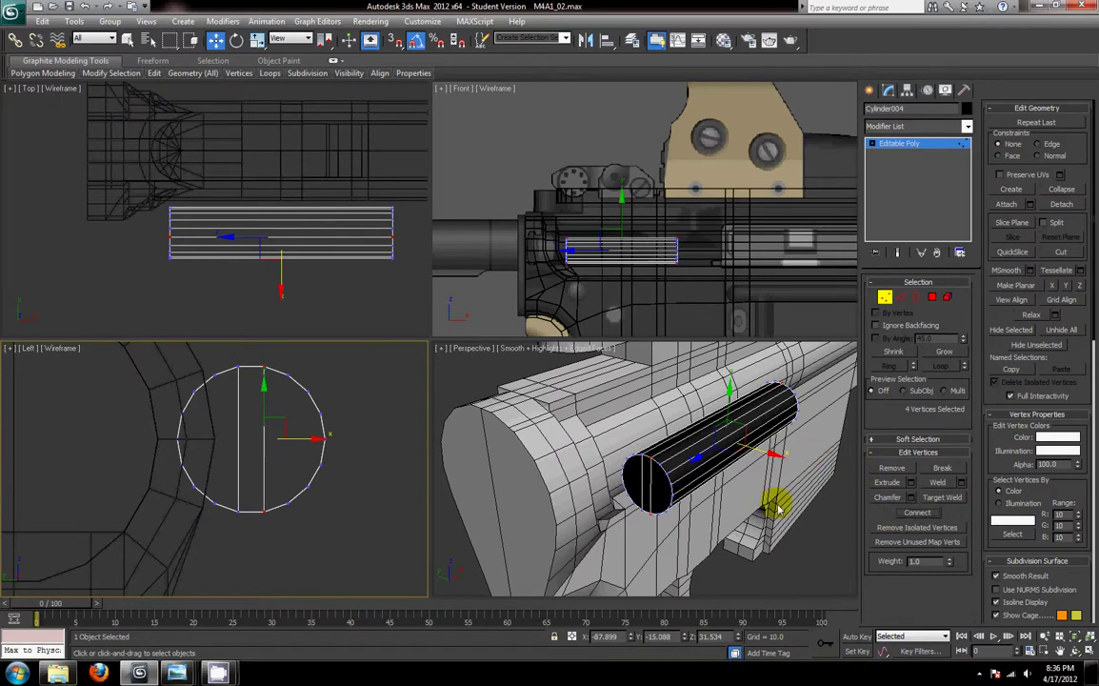
left_click_drag(159, 360, 228, 527)
key("Delete")
- Connect the end caps' vertical edges at mid-height and join the resulting centre vertices to the arc's outermost vertices
left_click(903, 298)
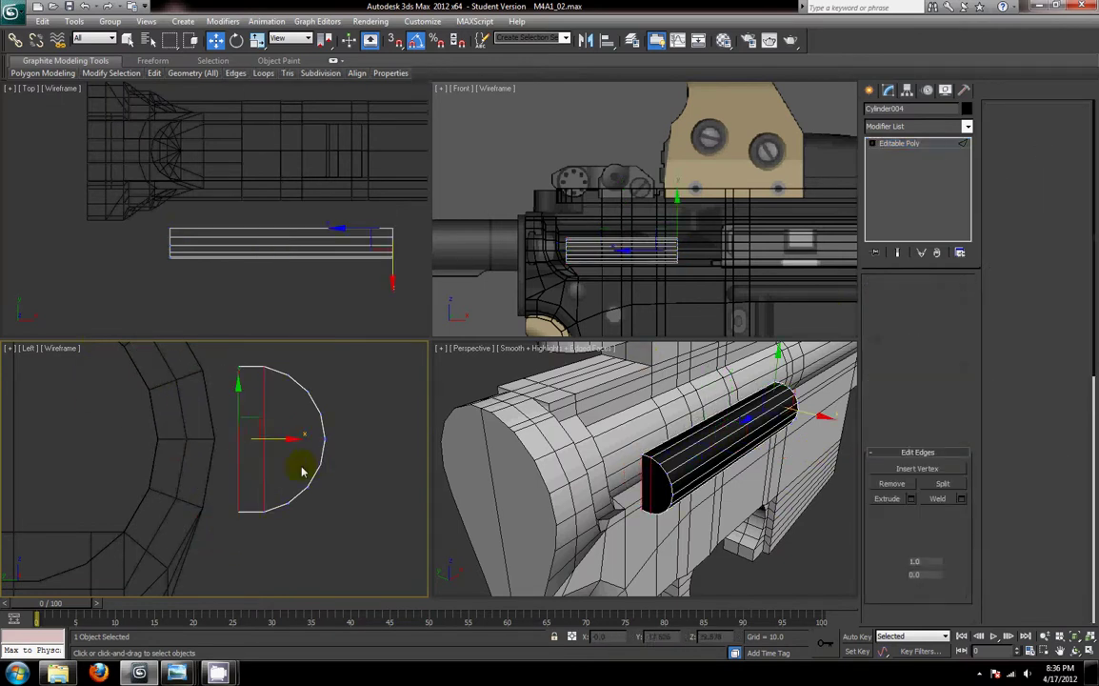
left_click_drag(181, 384, 287, 434)
left_click(942, 530)
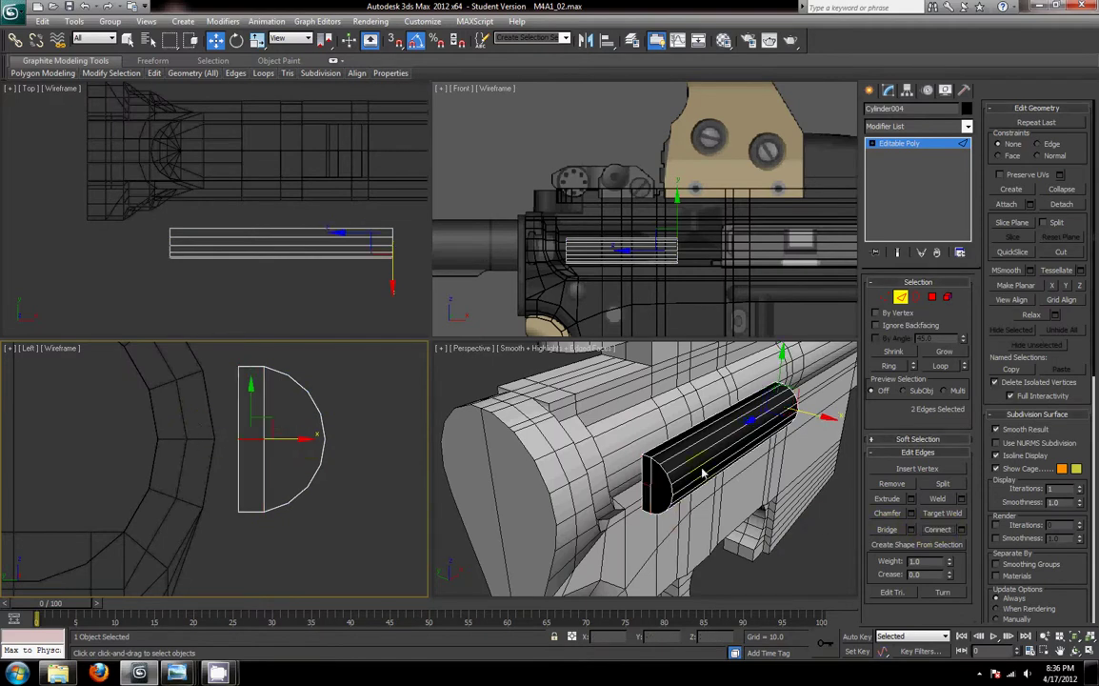
left_click(885, 298)
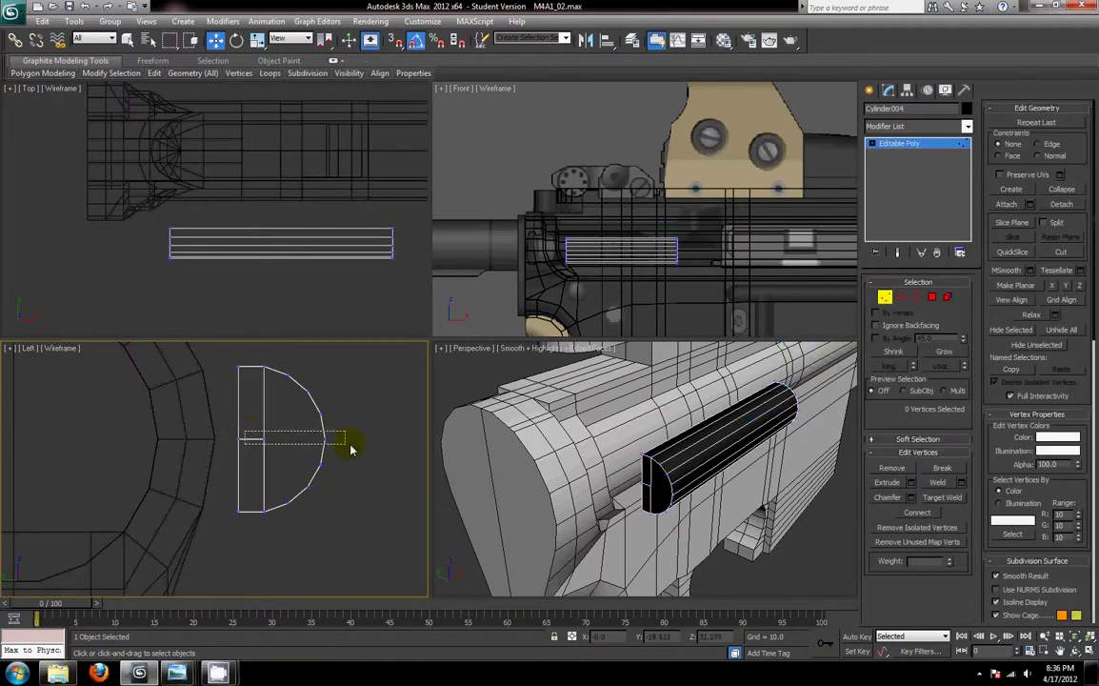
left_click_drag(350, 449, 349, 445)
left_click(917, 513)
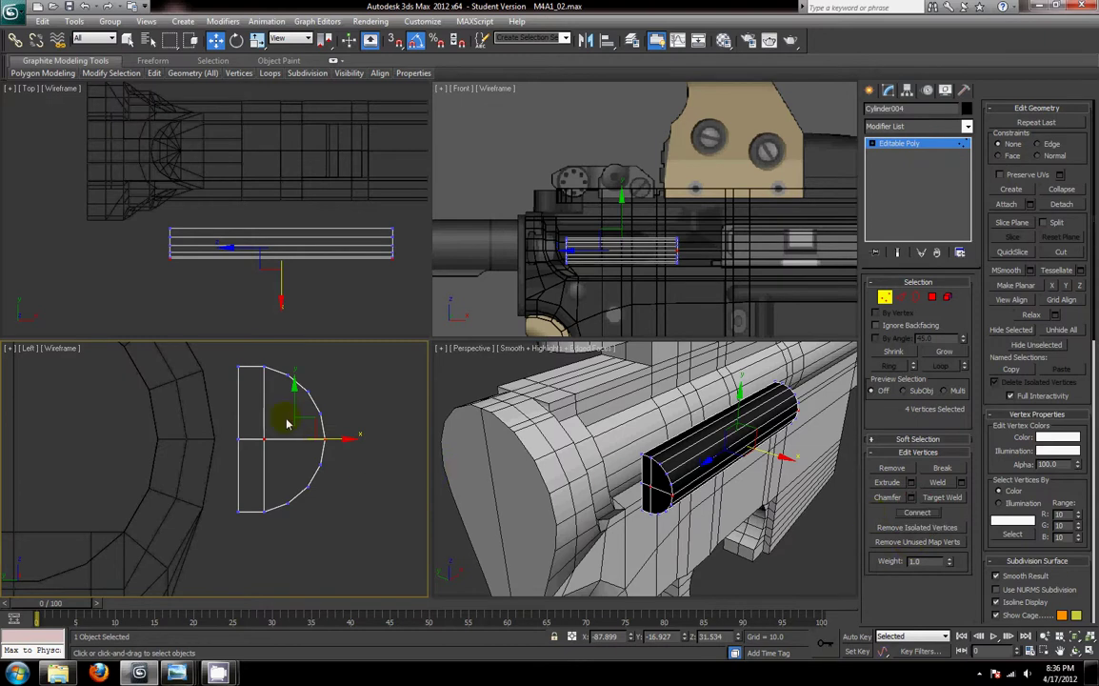
- Connect the centre vertices to the remaining arc vertices on the half-cylinder's end caps in a fan pattern
left_click(308, 391, "ctrl")
left_click(308, 485, "ctrl")
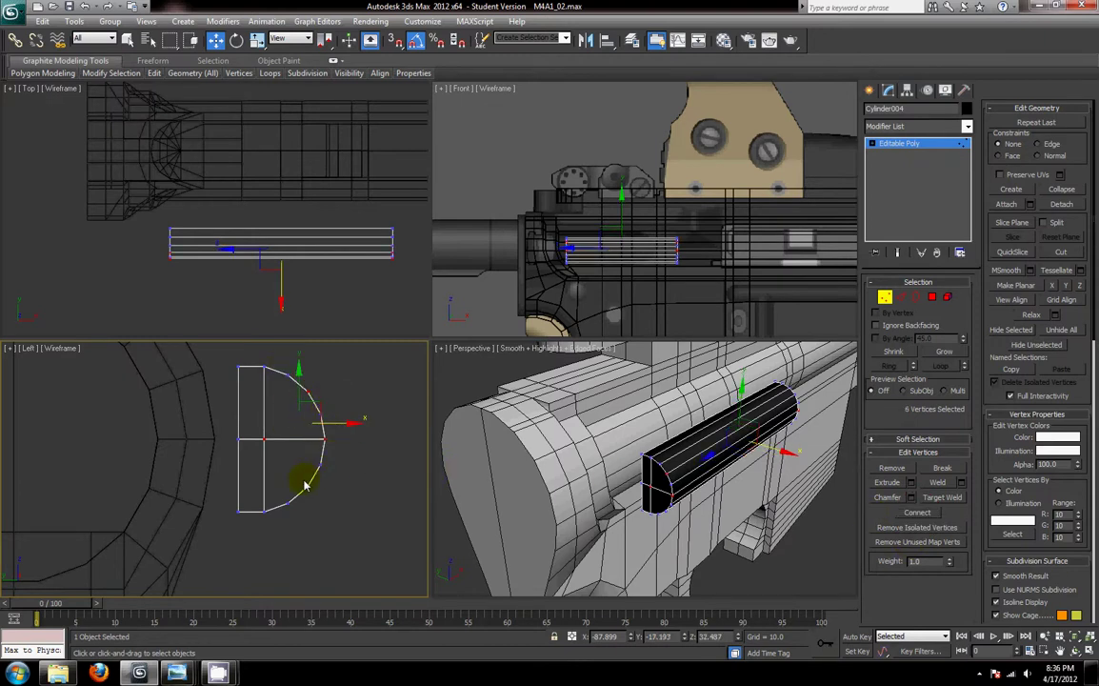
left_click(319, 439, "ctrl")
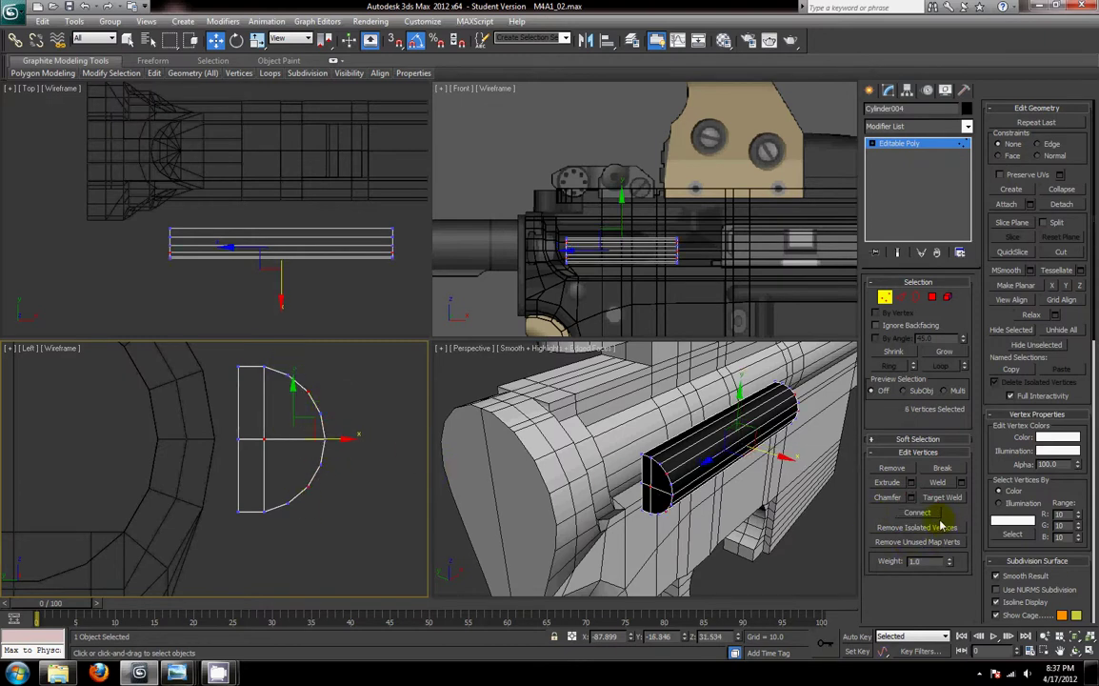
left_click(297, 378, "ctrl")
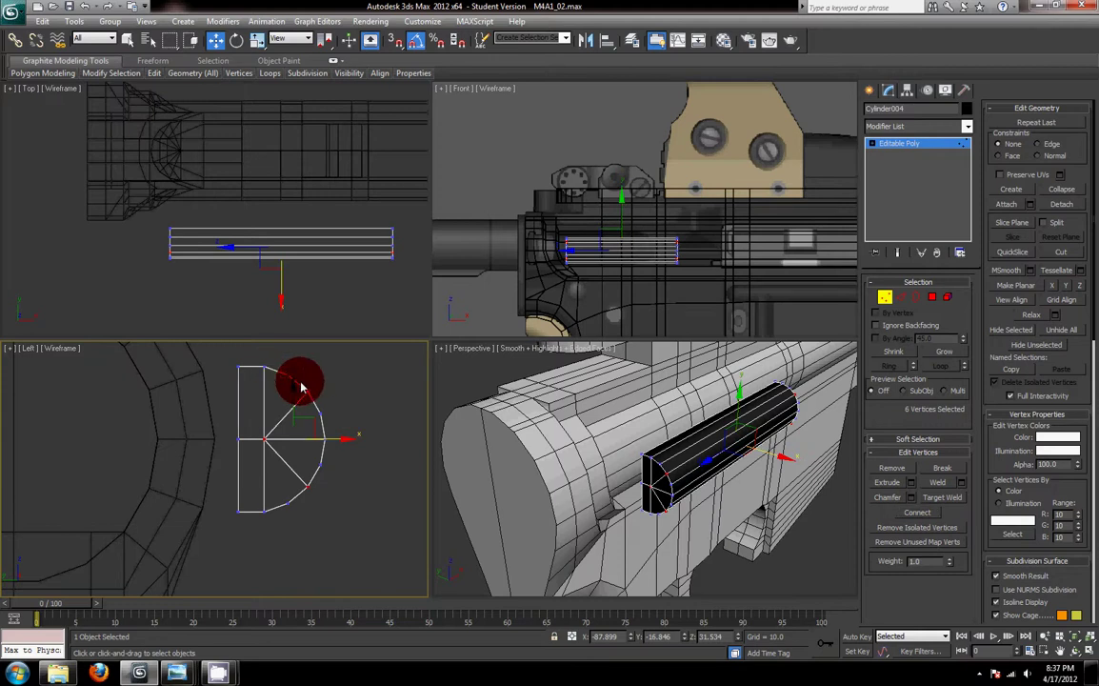
left_click(323, 487, "ctrl")
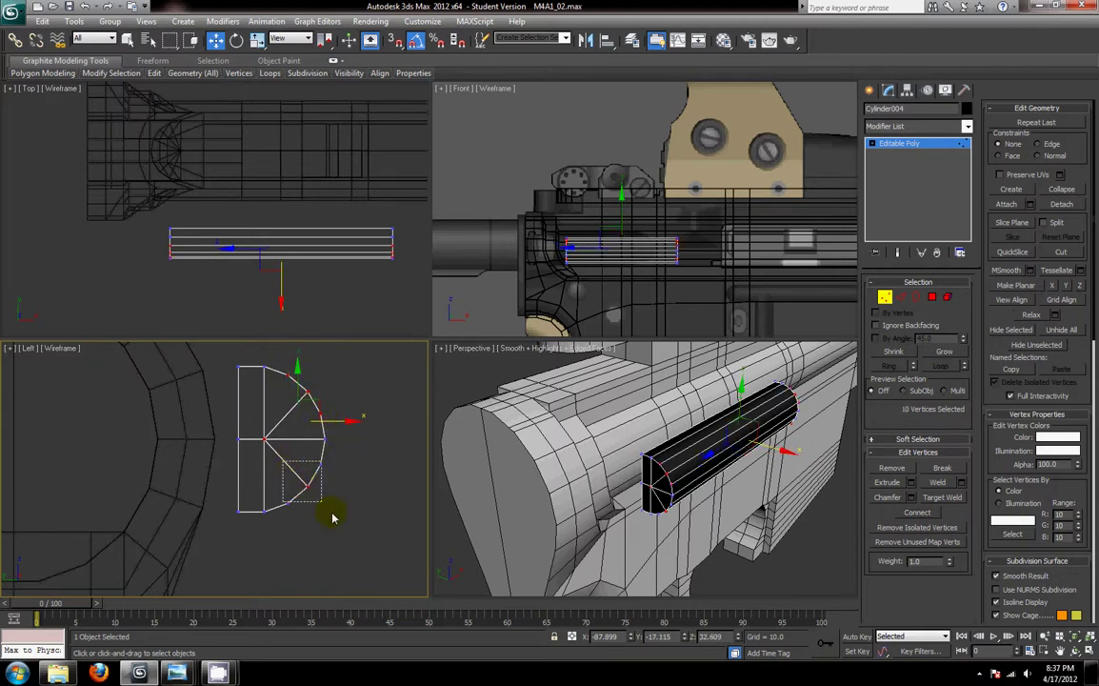
left_click(324, 495, "ctrl")
left_click(304, 399, "alt")
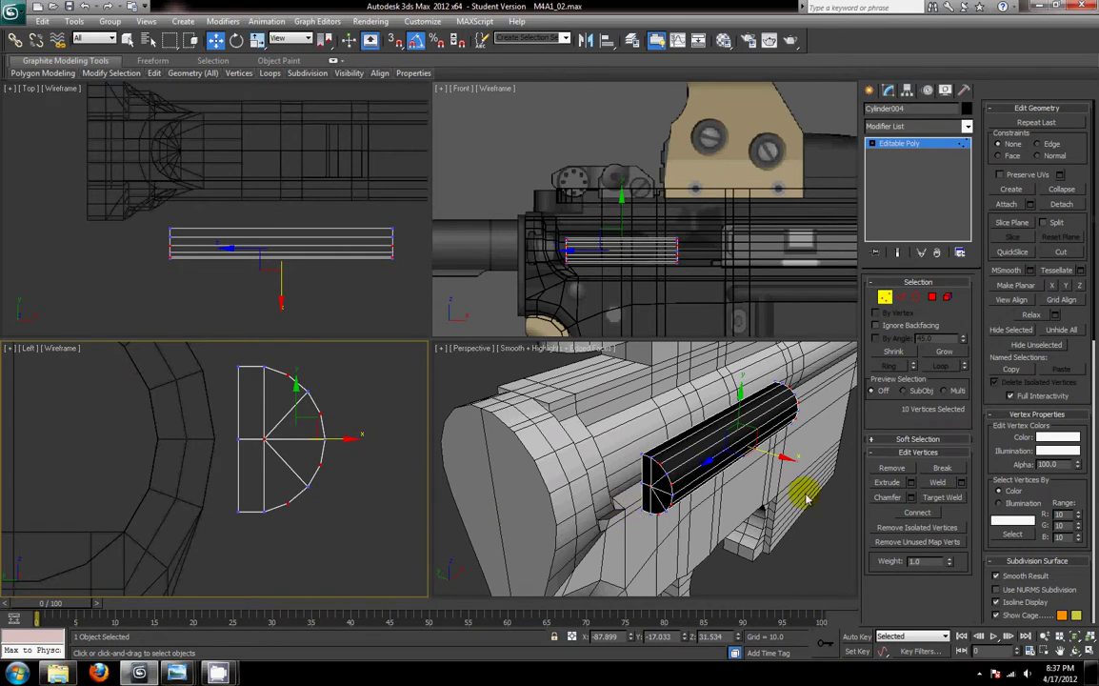
left_click(916, 514)
left_click(716, 513)
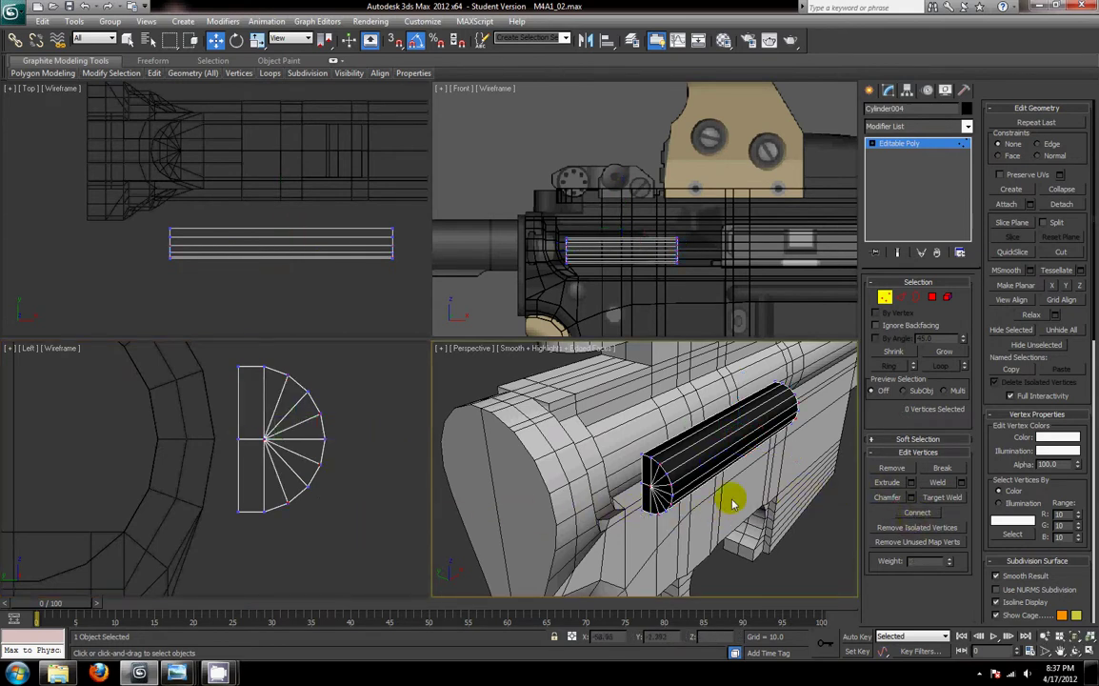
mouse_move(730, 498)
middle_mouse_down("alt")
mouse_move(723, 494)
mouse_move(743, 490)
middle_mouse_up("alt")
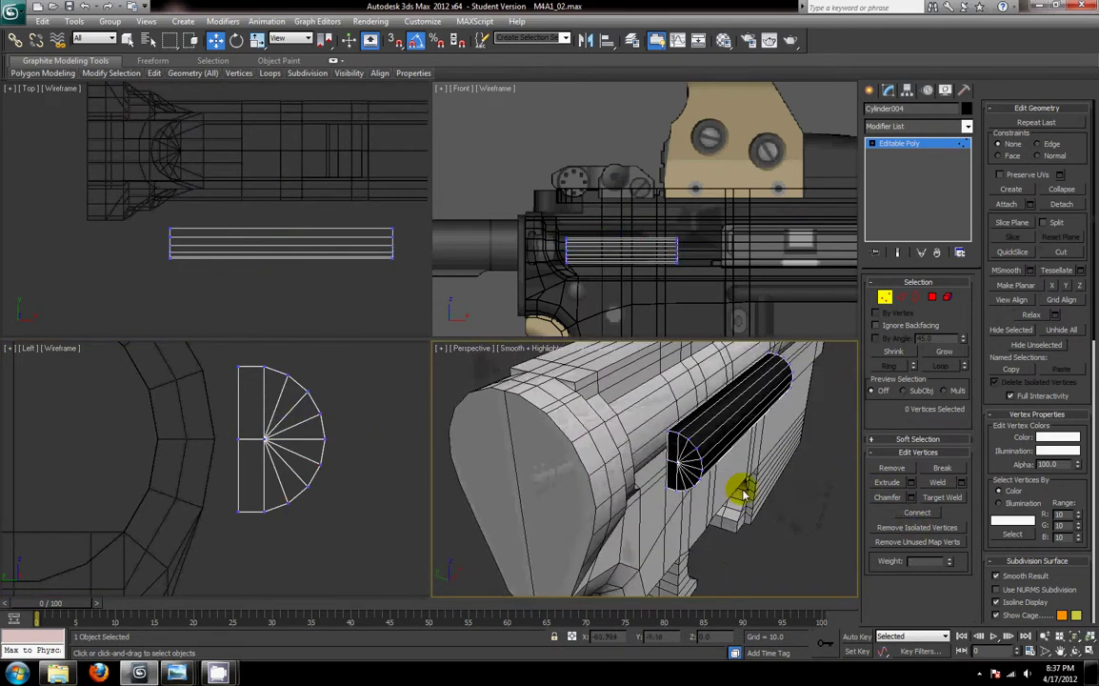
left_click(886, 297)
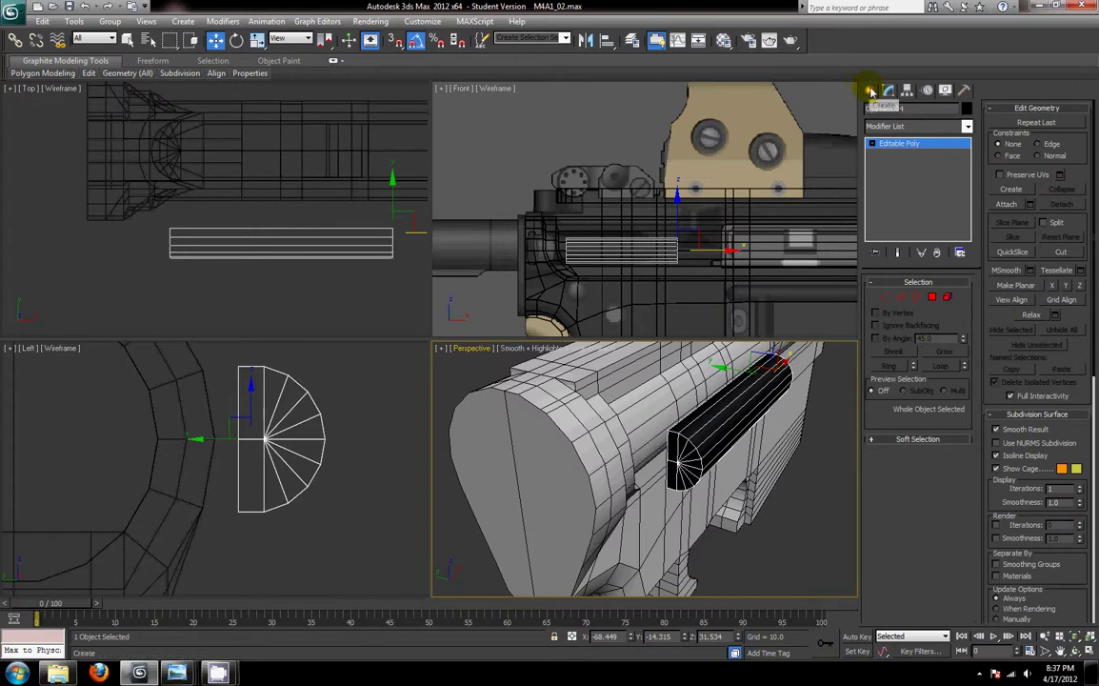
left_click(869, 92)
left_click(893, 202)
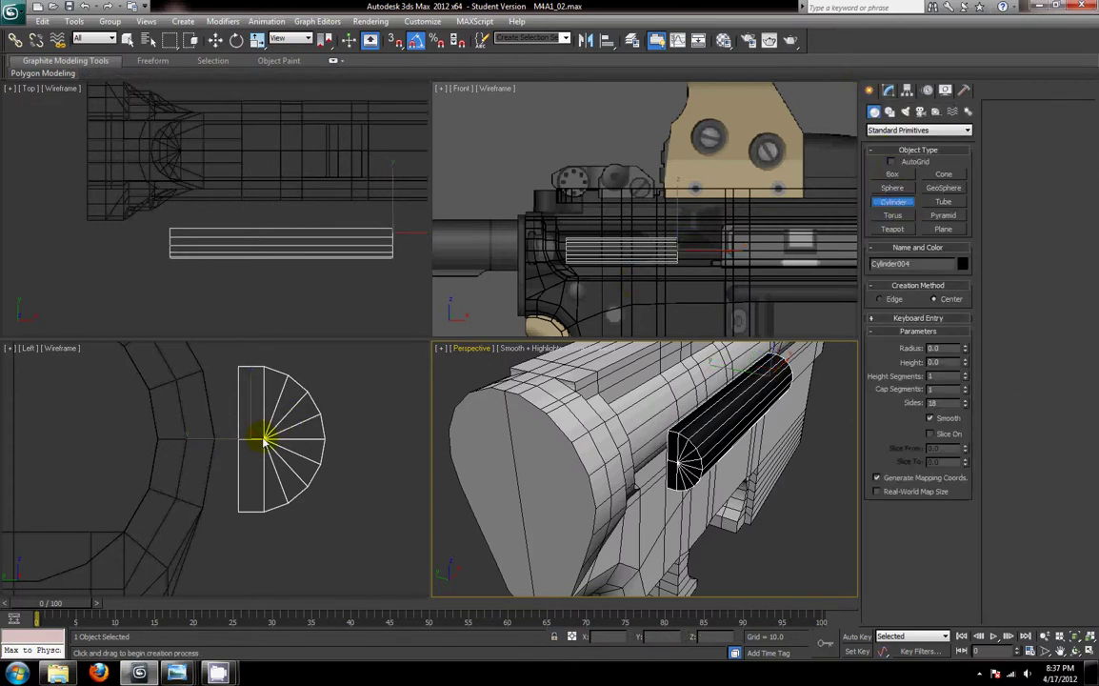
left_click_drag(267, 439, 257, 406)
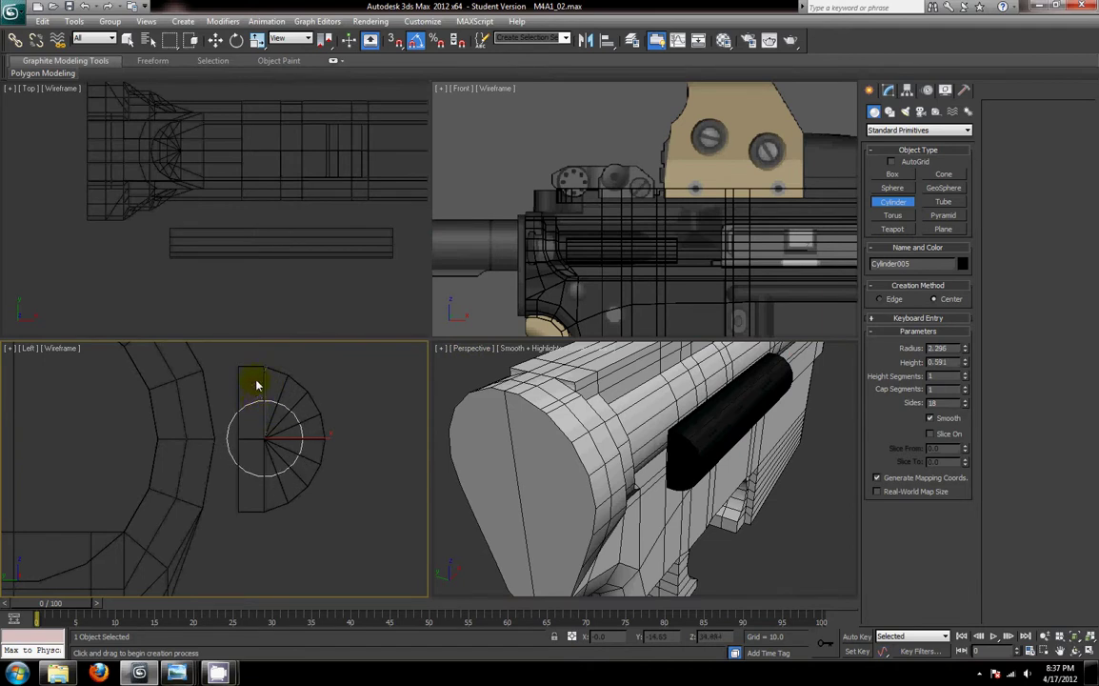
right_click(257, 383)
- Undo the last fan edges and delete the half-cylinder beside the receiver
scroll(357, 451, "down", 2)
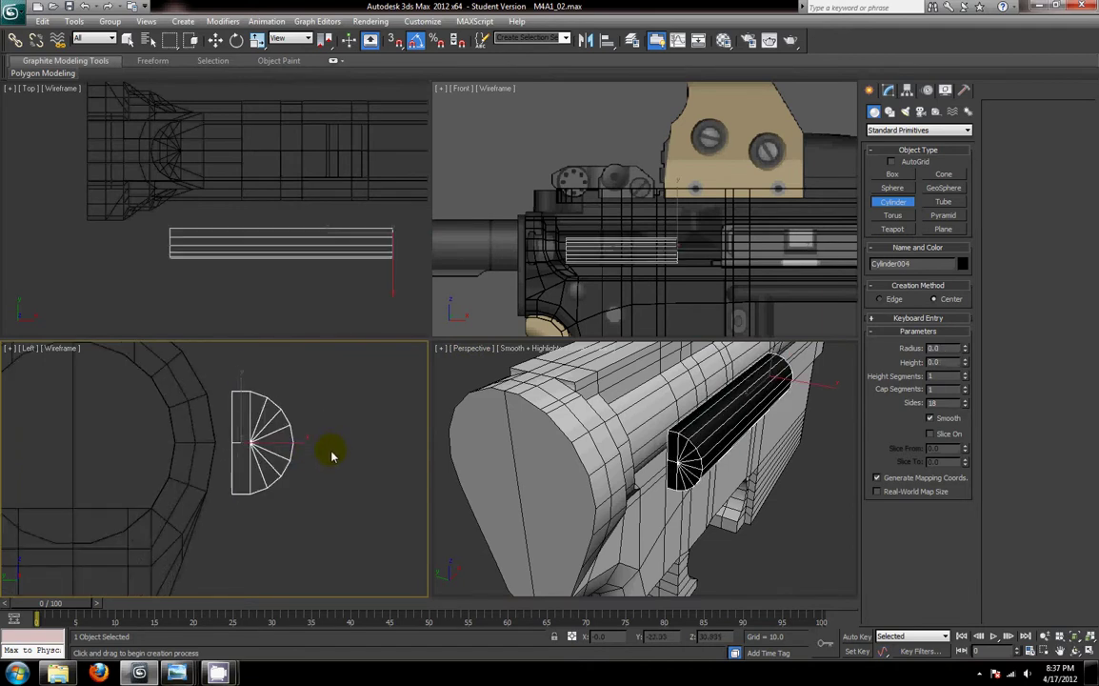
mouse_move(299, 481)
middle_mouse_down()
mouse_move(311, 498)
mouse_move(320, 480)
middle_mouse_up()
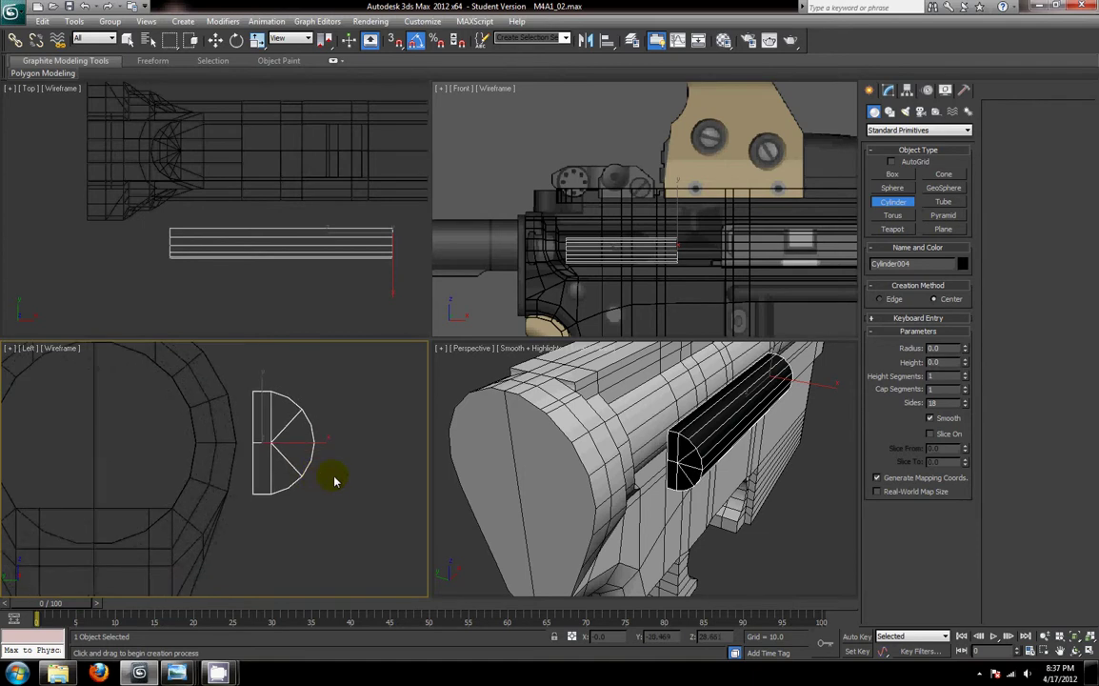
scroll(324, 477, "down", 2)
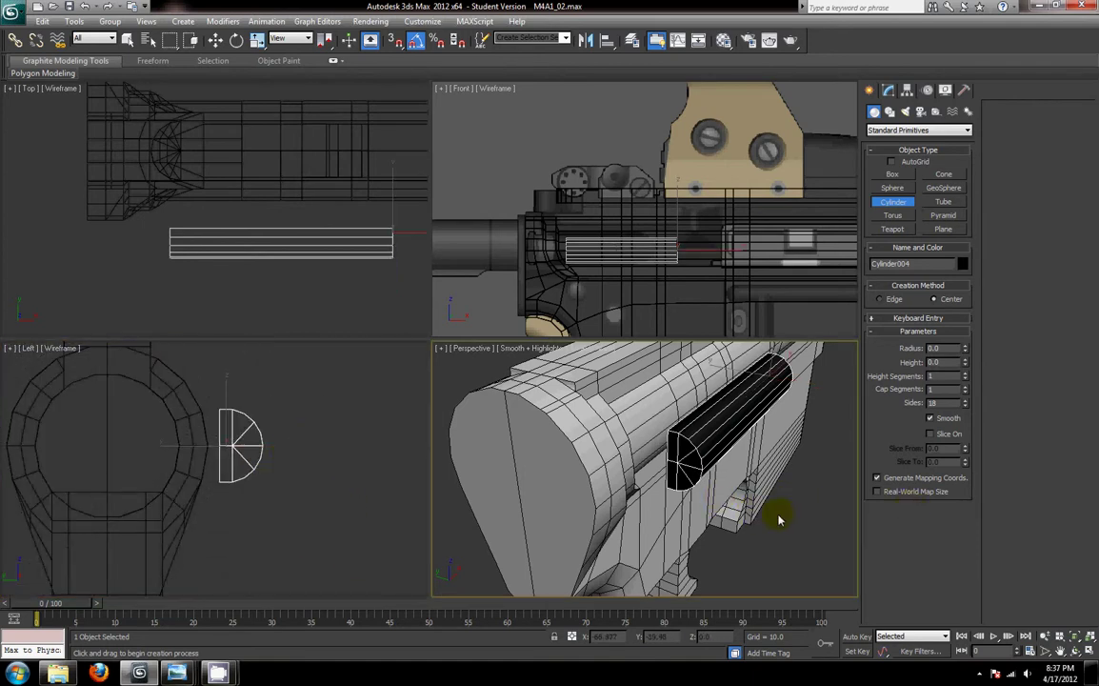
middle_click_drag(775, 515, 721, 538, "alt")
key("Delete")
- Draw a new 18-sided cylinder about 16.3 high overlapping the receiver's side in the Left view, and set its radius to 4.5
scroll(728, 490, "up", 4)
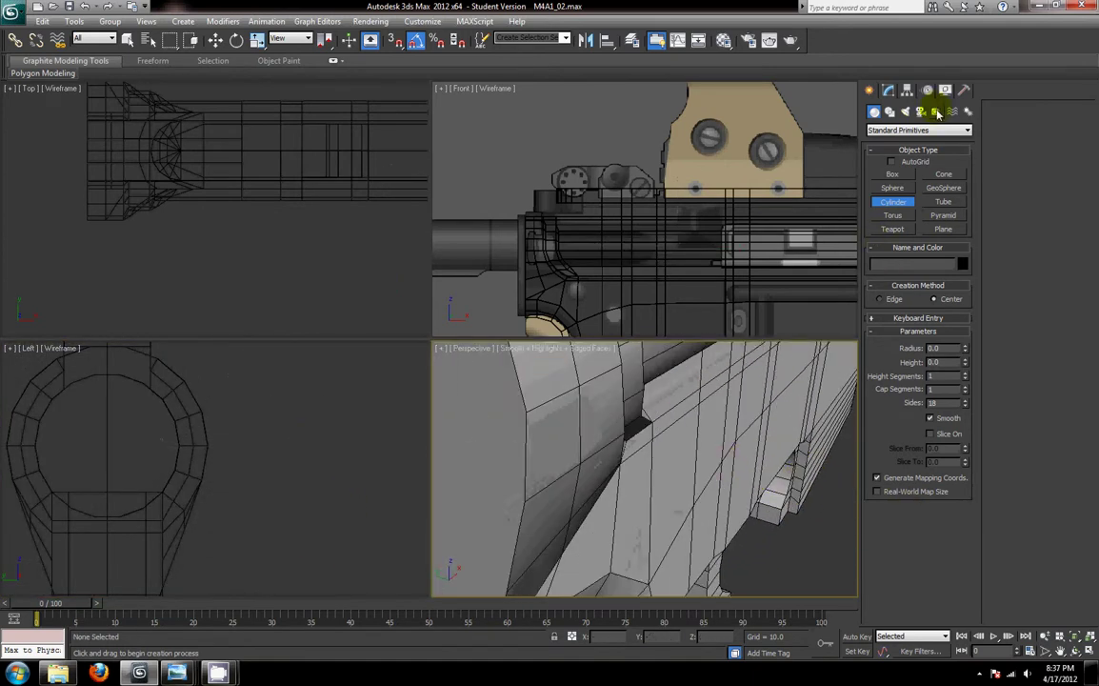
scroll(238, 479, "up", 3)
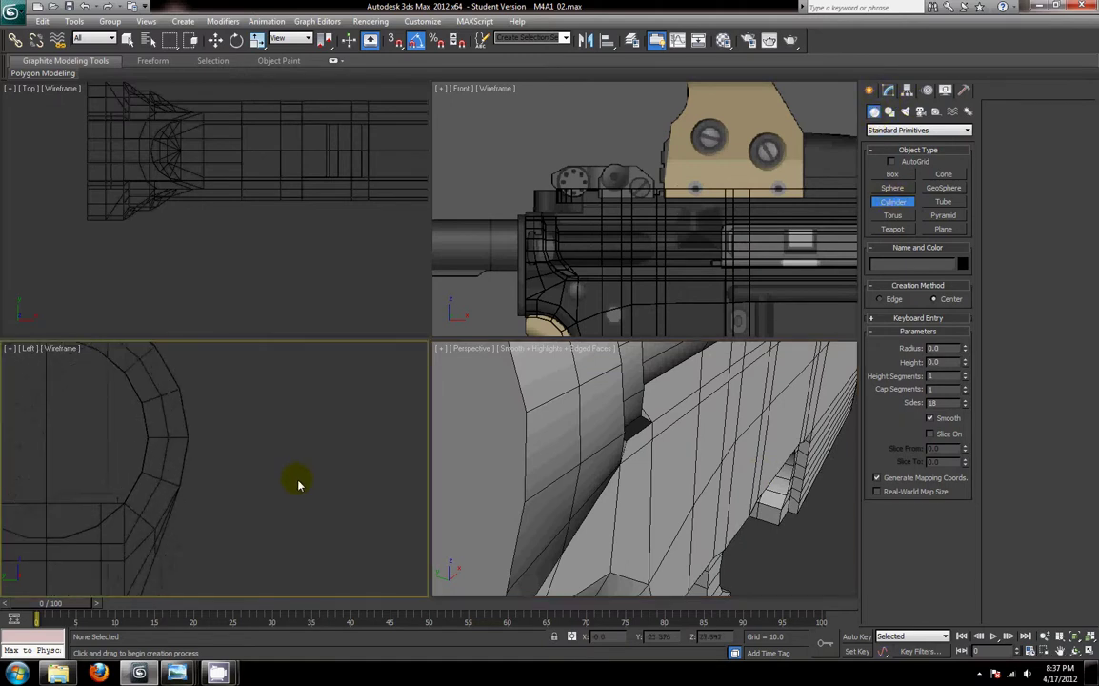
left_click_drag(224, 443, 211, 389)
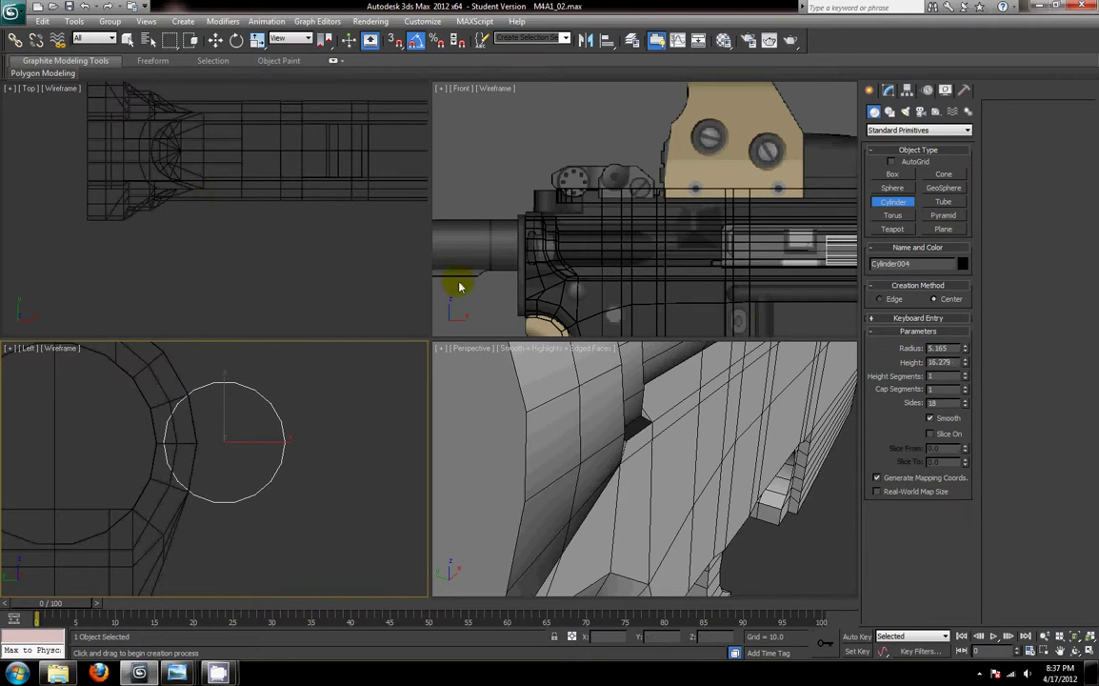
double_click(945, 350)
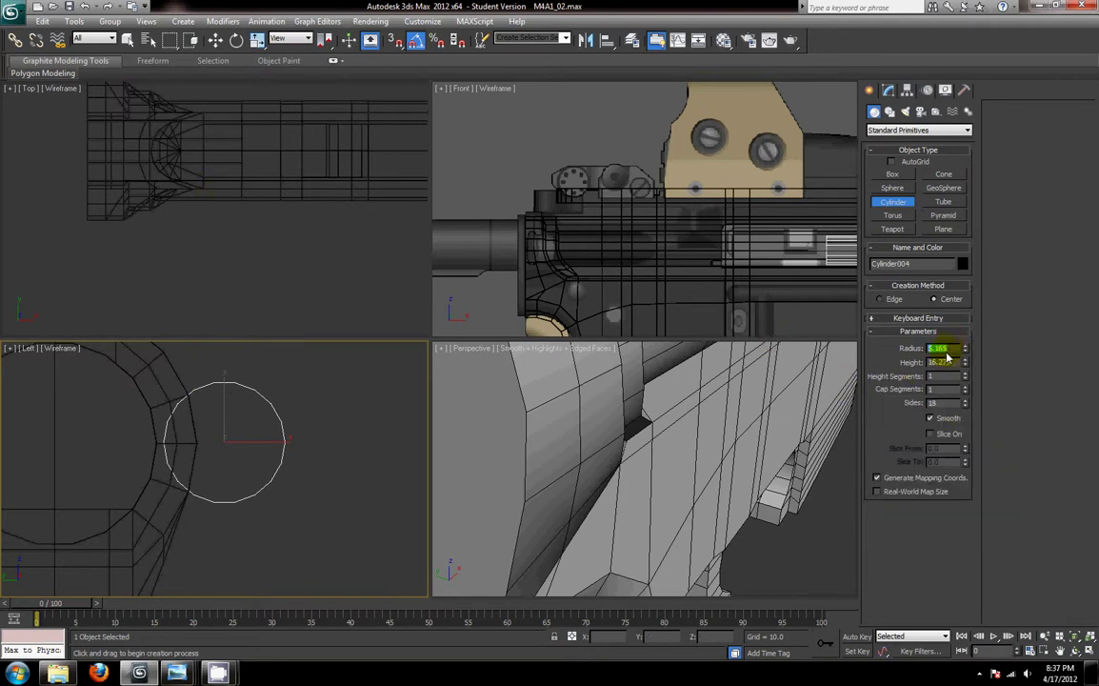
key("Return")
- Move the new cylinder rearward along the receiver's side to about X -76.5
middle_click_drag(223, 460, 317, 438, "alt")
key("l")
key("z")
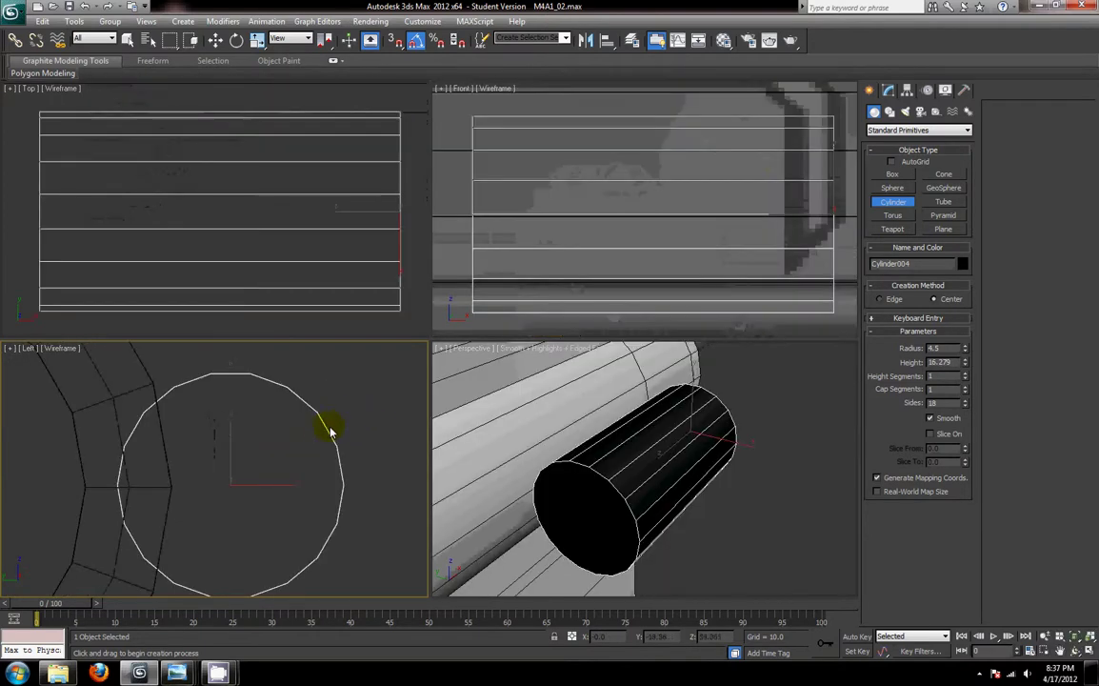
scroll(313, 445, "down", 5)
key("w")
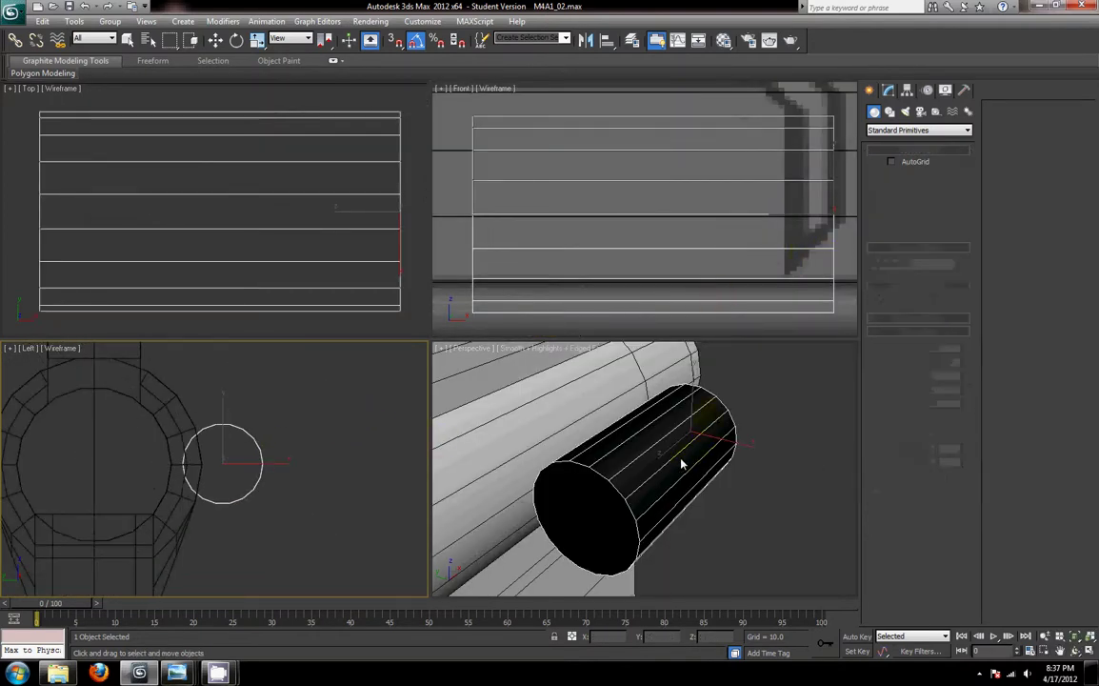
scroll(683, 462, "down", 4)
middle_click_drag(683, 461, 591, 438, "alt")
left_click_drag(721, 456, 530, 461)
scroll(529, 461, "down", 3)
middle_click_drag(529, 461, 810, 476)
left_click_drag(809, 476, 655, 473)
- Shift the cylinder forward along the receiver in the Front view to about X -70.6
left_click(887, 90)
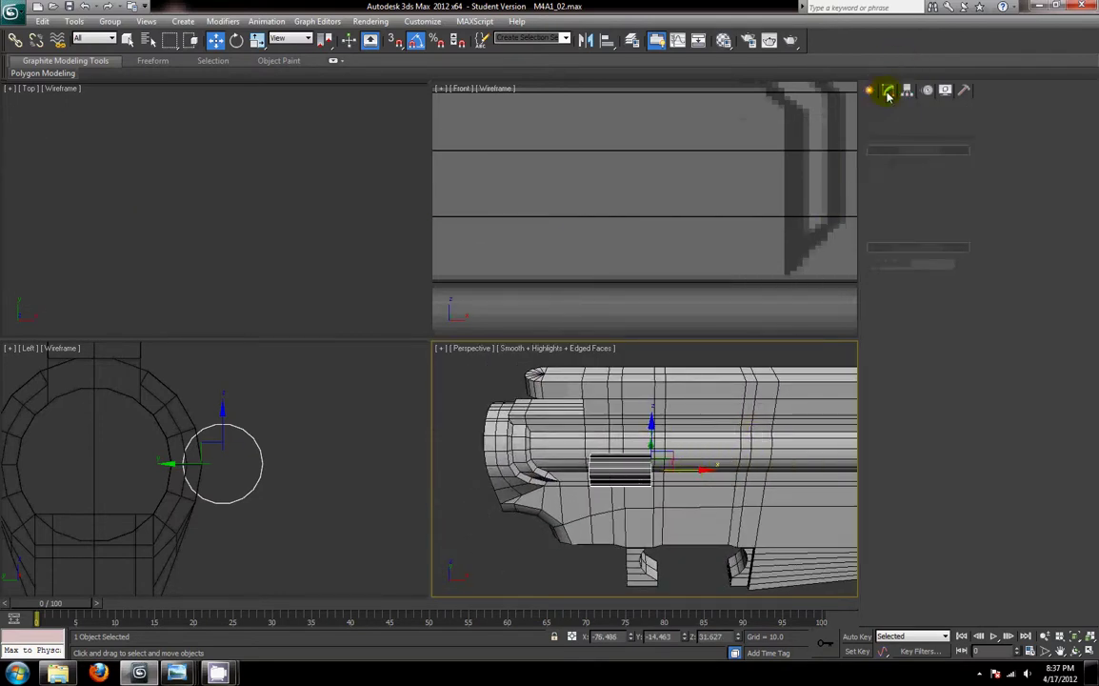
scroll(576, 223, "down", 5)
key("z")
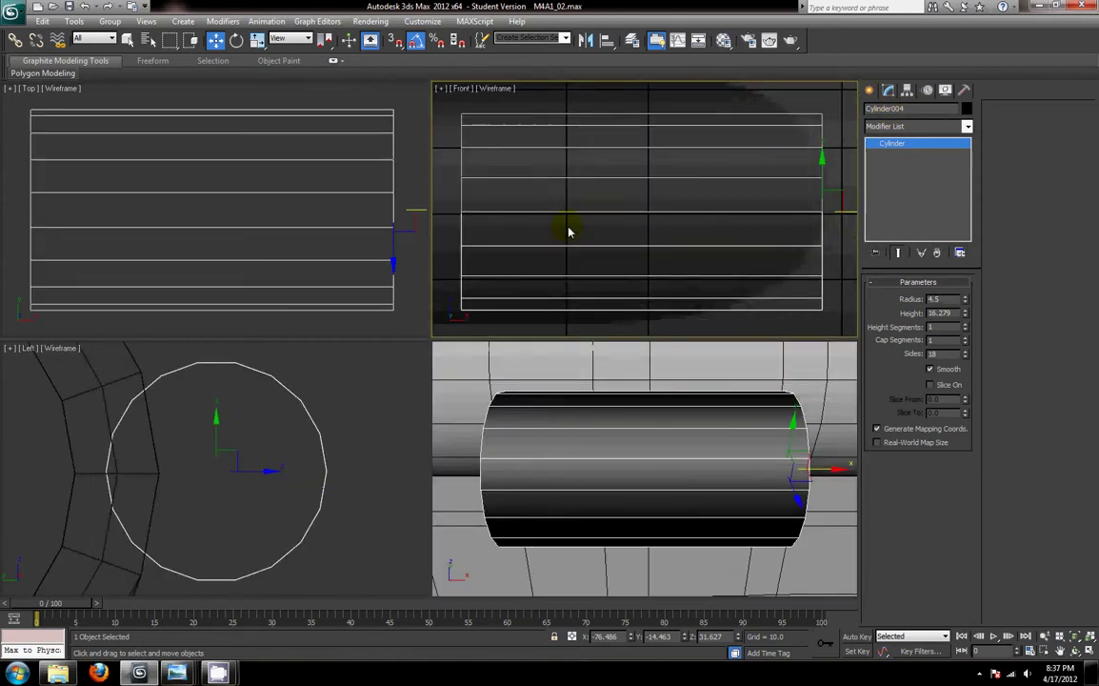
scroll(571, 231, "down", 5)
left_click_drag(725, 220, 772, 211)
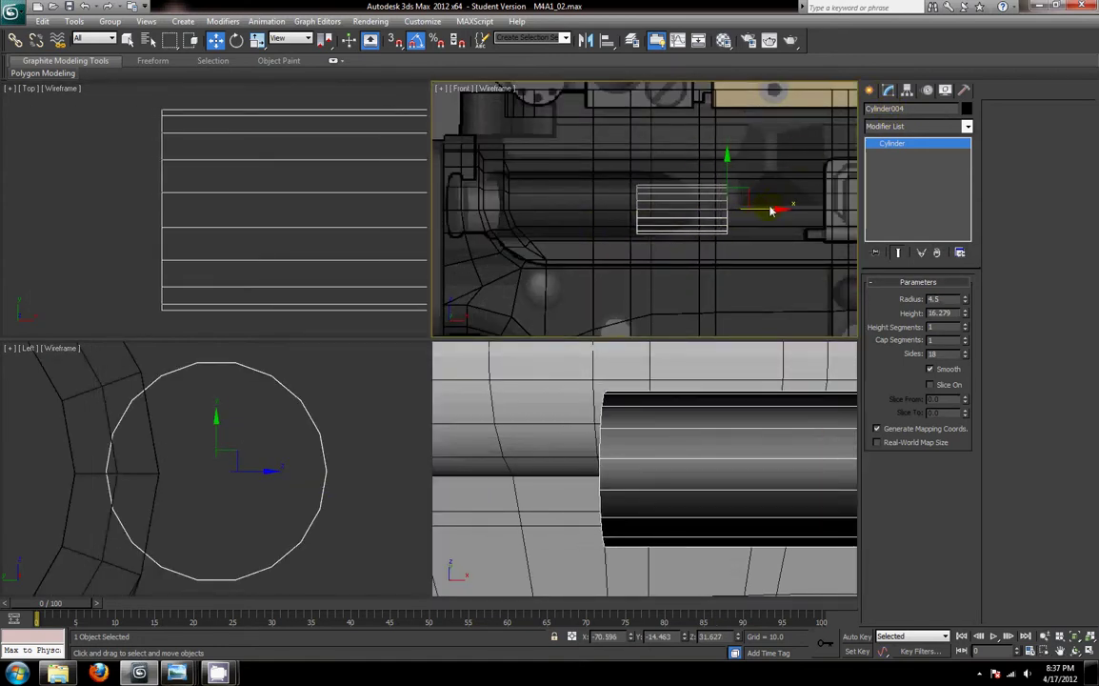
- Convert the repositioned cylinder to an Editable Poly
right_click(702, 254)
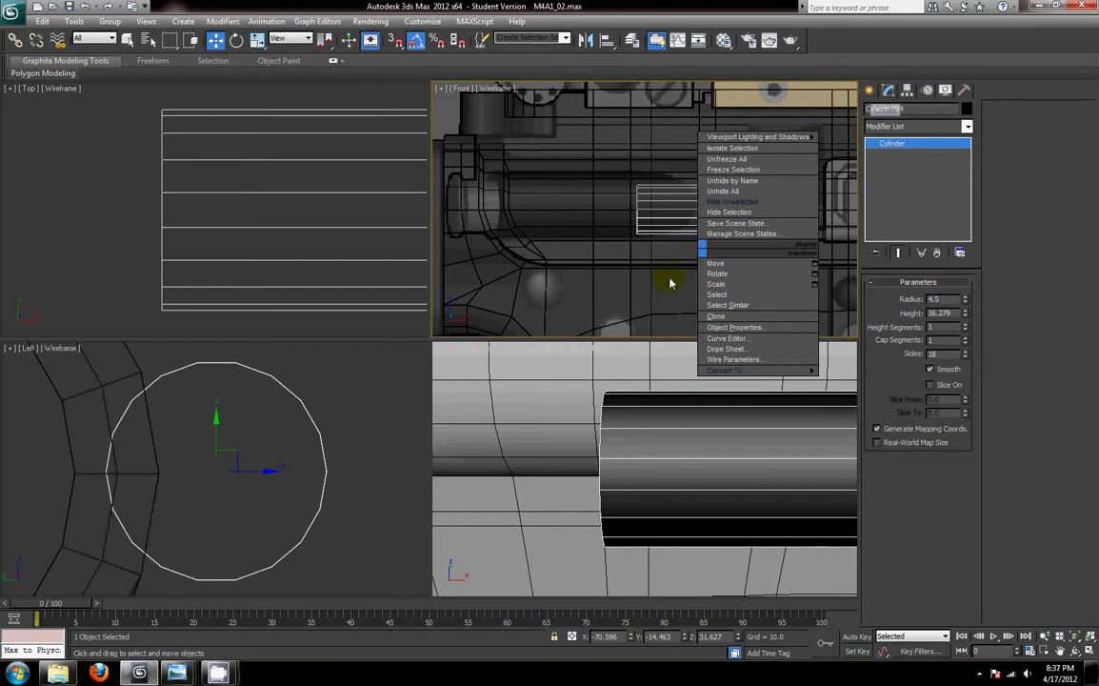
mouse_move(762, 370)
left_click(846, 381)
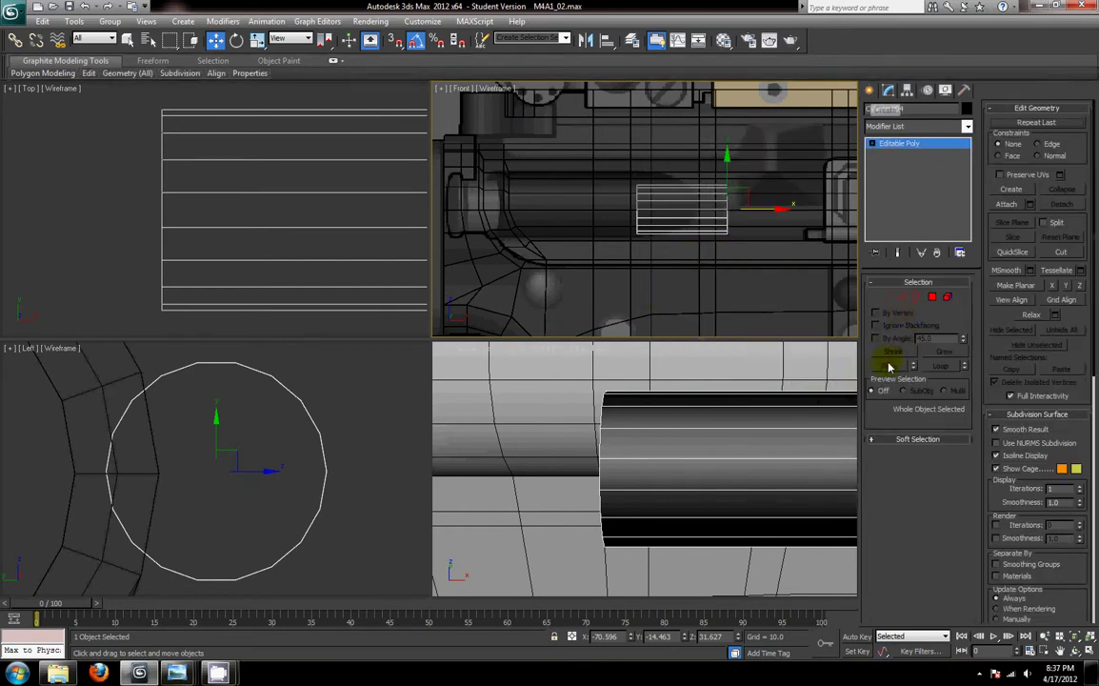
- Lengthen the cylinder rearward by moving the 18 vertices of its rear end to about X -118.6
left_click(887, 298)
left_click_drag(617, 166, 672, 271)
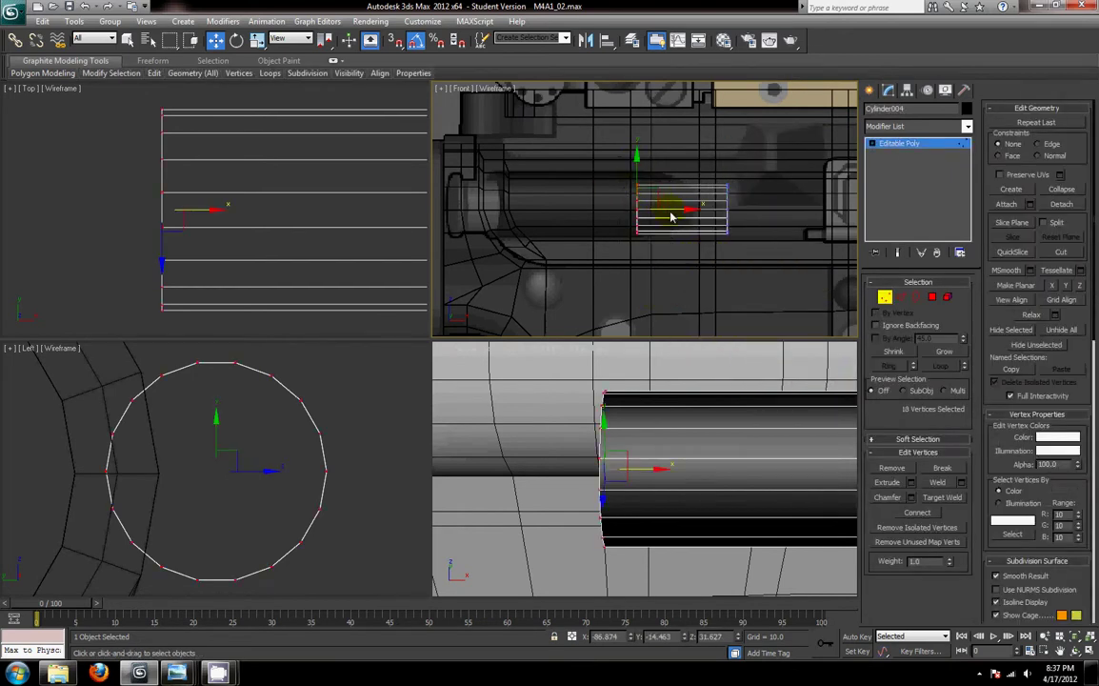
left_click_drag(671, 213, 491, 223)
middle_click_drag(537, 229, 671, 230)
scroll(678, 414, "down", 2)
middle_click(674, 415)
scroll(625, 425, "down", 5)
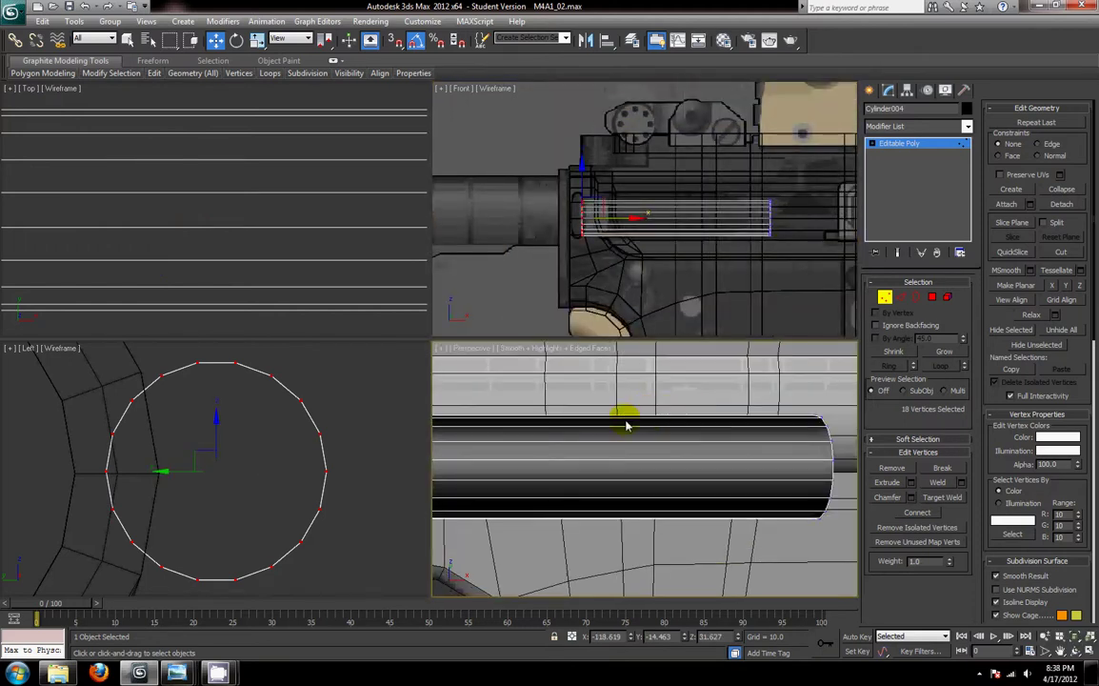
middle_click_drag(626, 425, 667, 426, "alt")
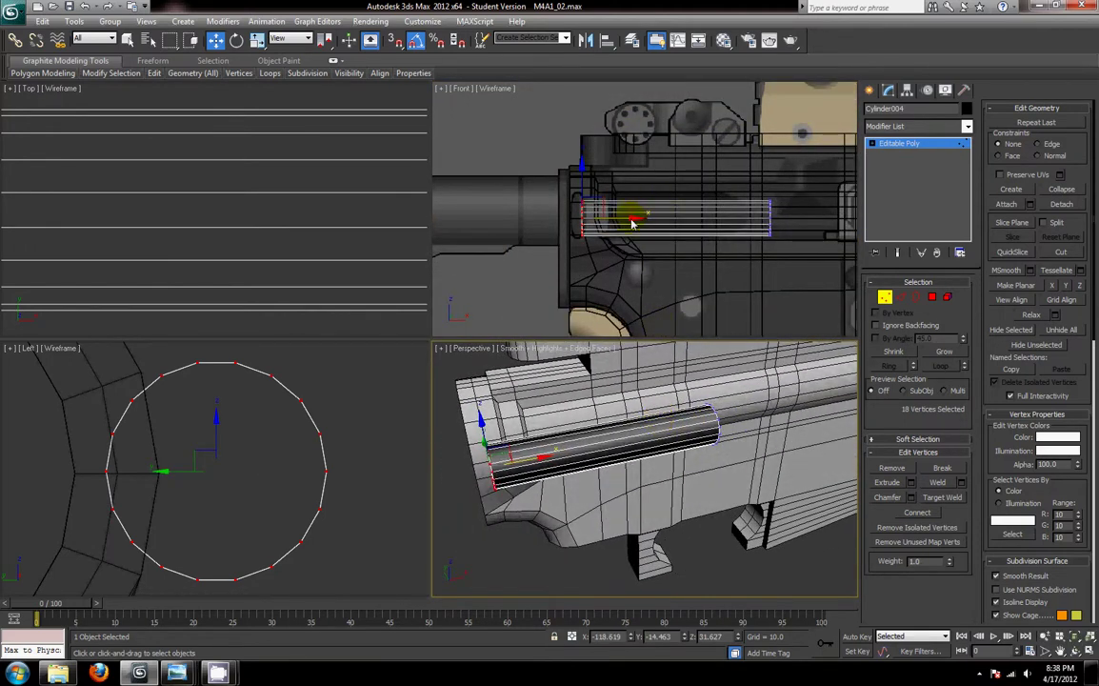
- Shorten the cylinder by moving its rear-end vertices forward to about X -117.1
left_click_drag(631, 224, 629, 224)
left_click_drag(632, 219, 639, 219)
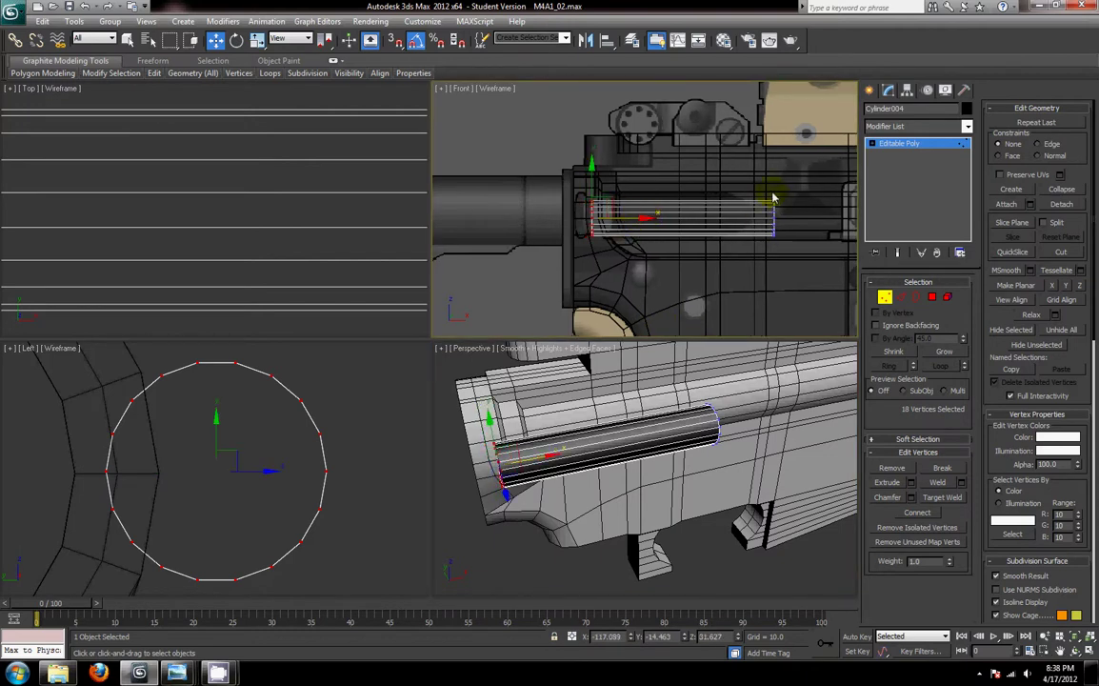
left_click_drag(747, 181, 798, 244)
left_click_drag(581, 175, 609, 250)
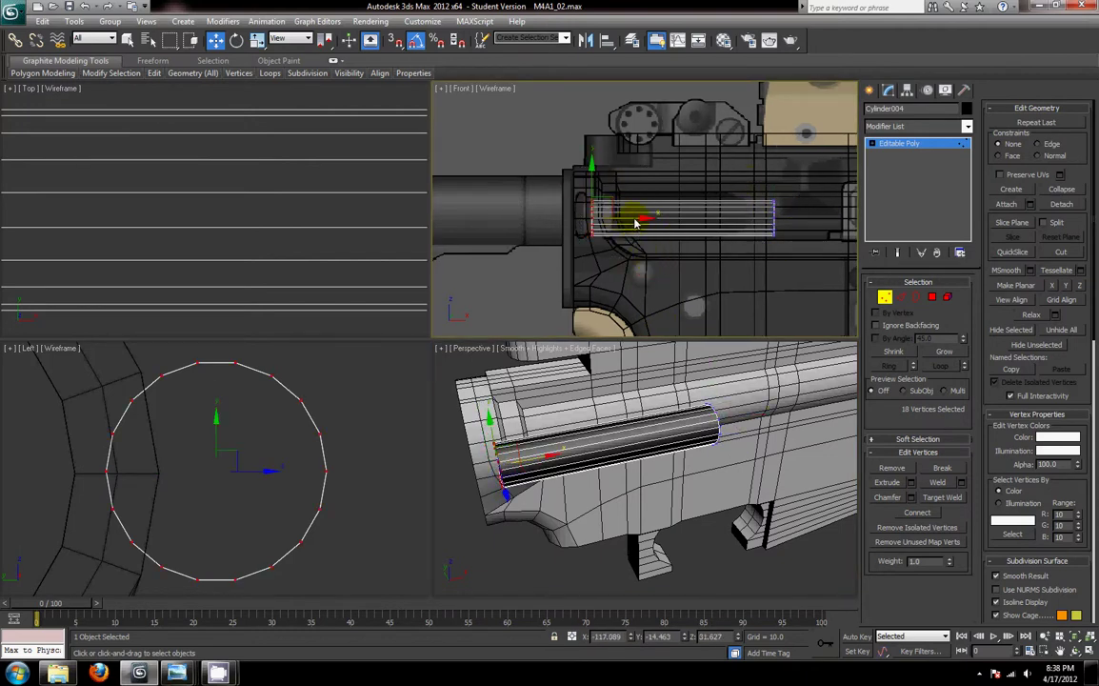
- Shift the whole cylinder forward along the receiver to about X -64.0
middle_click_drag(688, 257, 719, 226)
left_click(885, 297)
left_click_drag(803, 226, 830, 229)
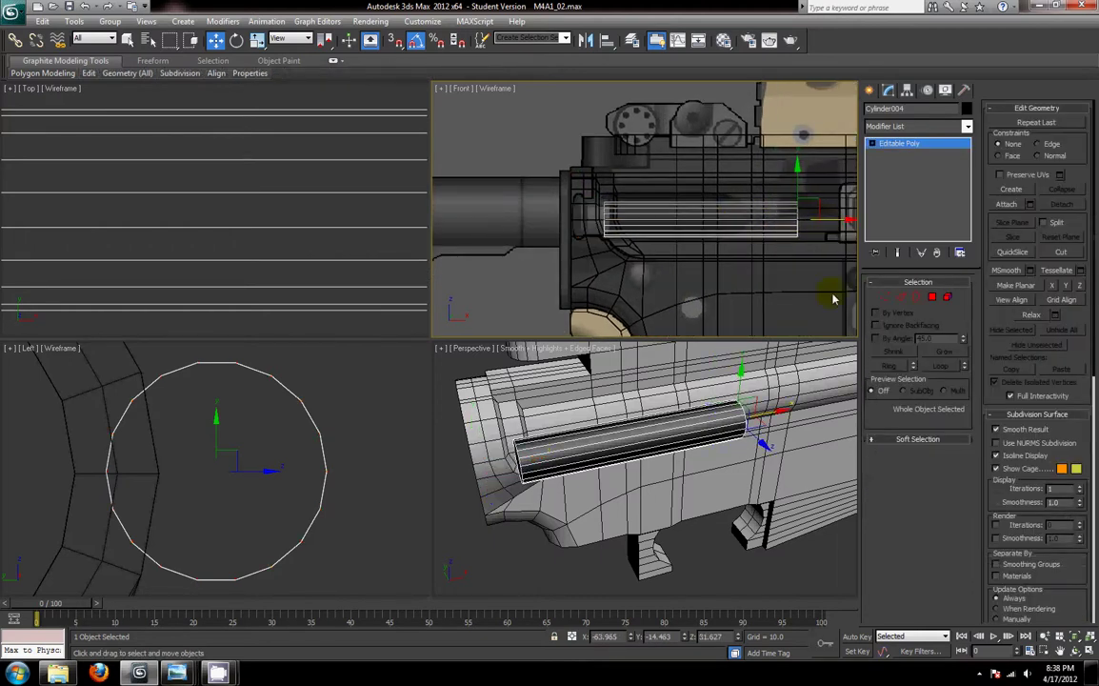
- Connect two vertical edges across the cylinder's end caps and join them with a horizontal edge at mid-height
middle_click_drag(613, 478, 681, 479, "alt")
scroll(682, 471, "up", 5)
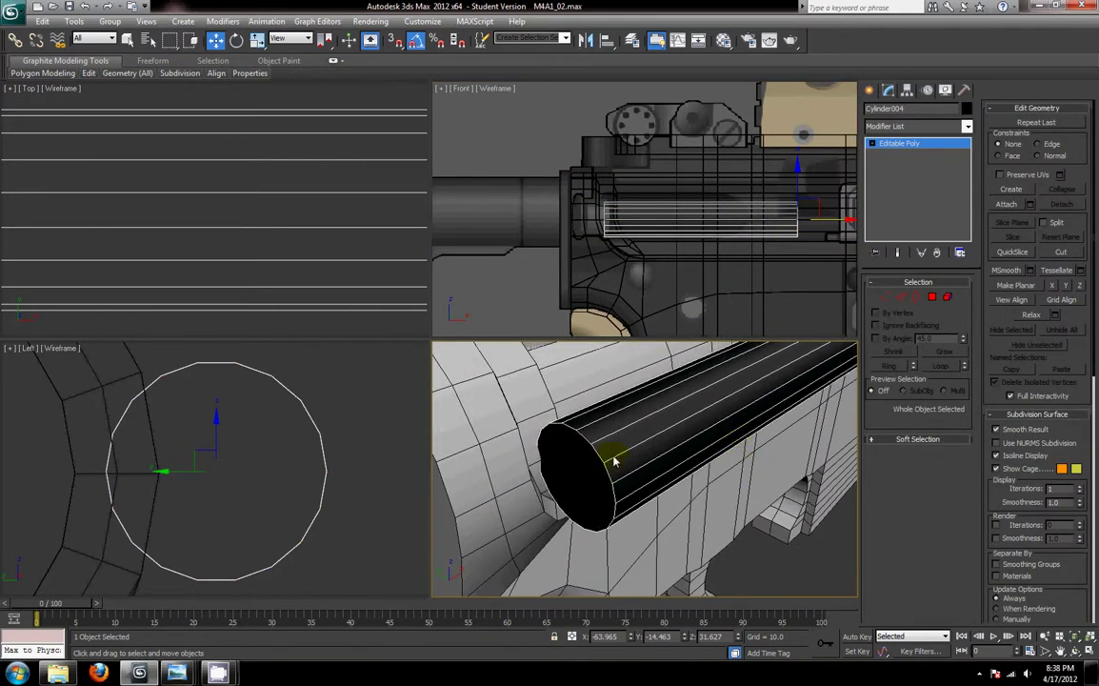
key("1")
scroll(264, 454, "down", 3)
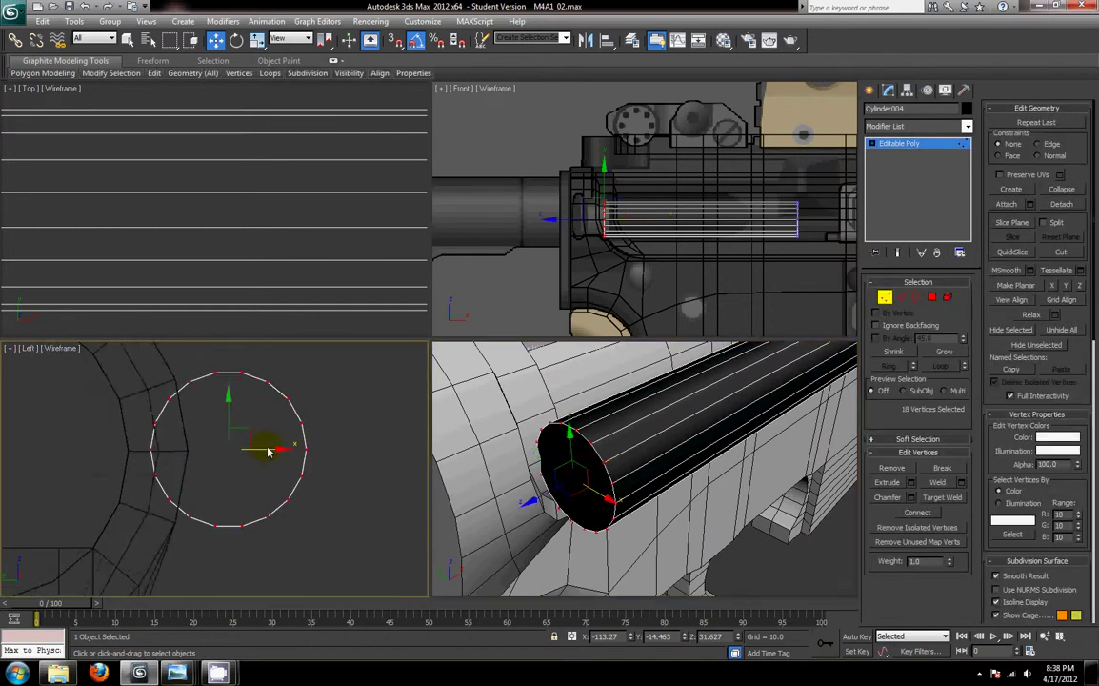
left_click_drag(211, 511, 245, 466)
left_click(916, 511)
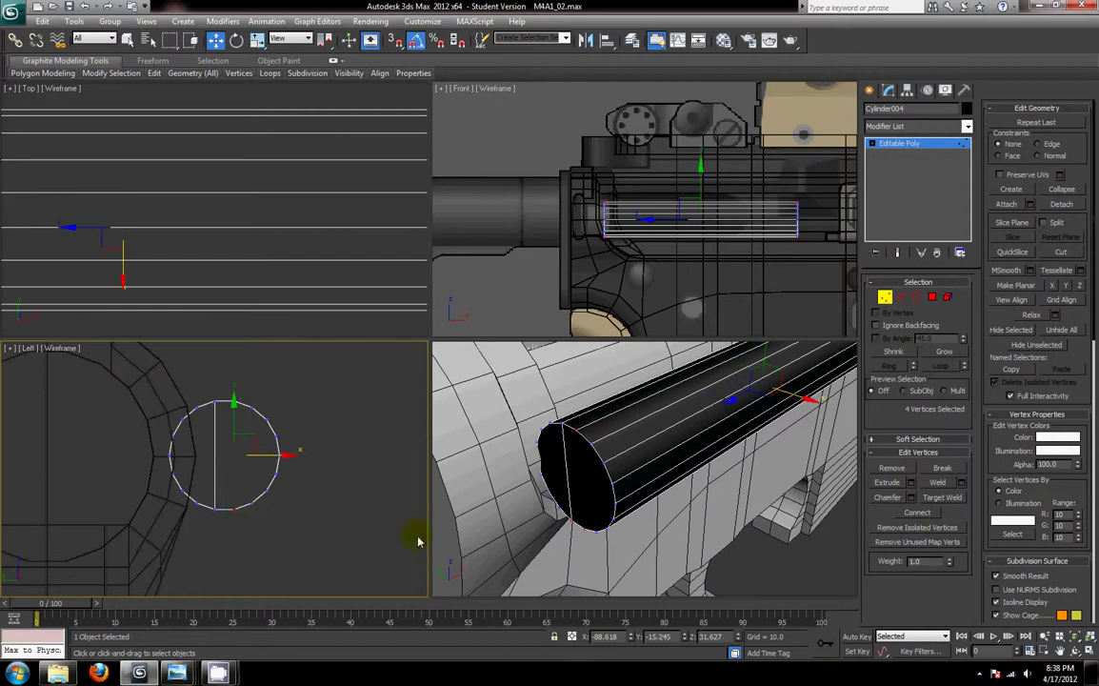
left_click(904, 297)
left_click(937, 528)
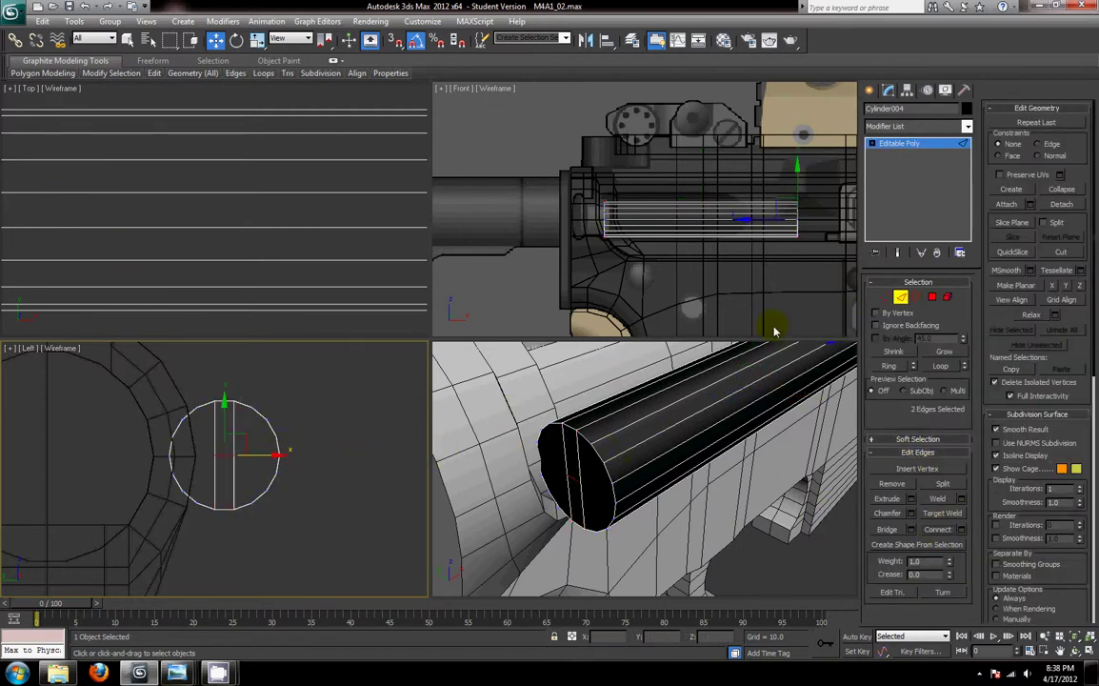
- Connect the cap's outer centre vertices to the outermost rim vertices on both ends of the cylinder
left_click(885, 297)
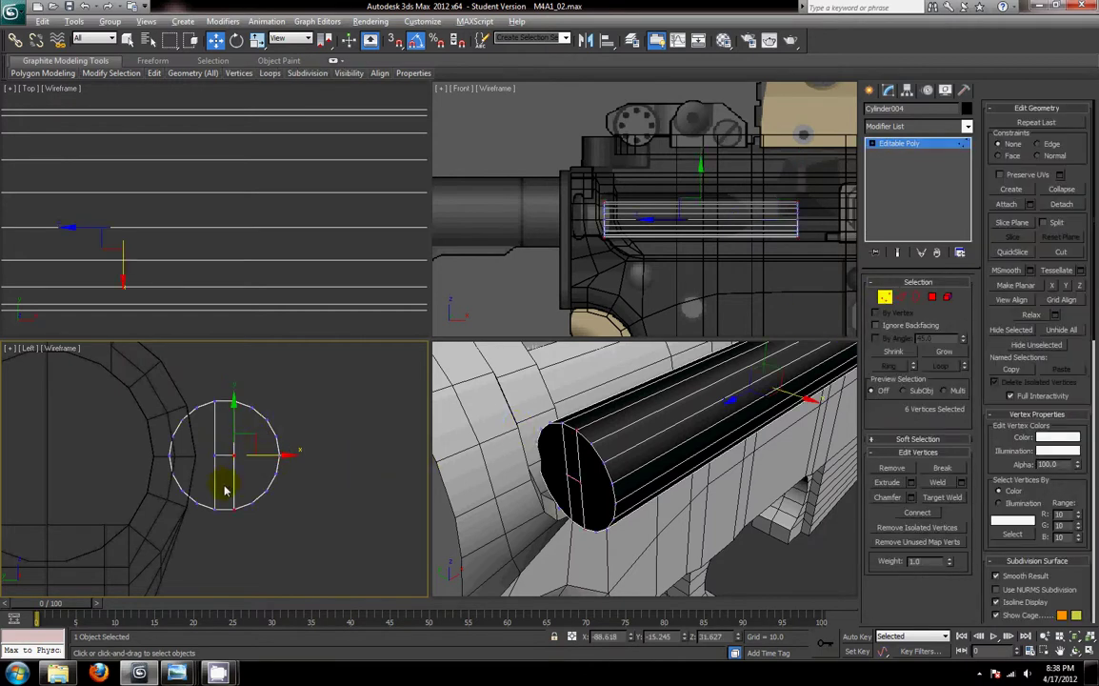
left_click_drag(225, 490, 251, 525, "alt")
left_click_drag(226, 388, 310, 470, "alt")
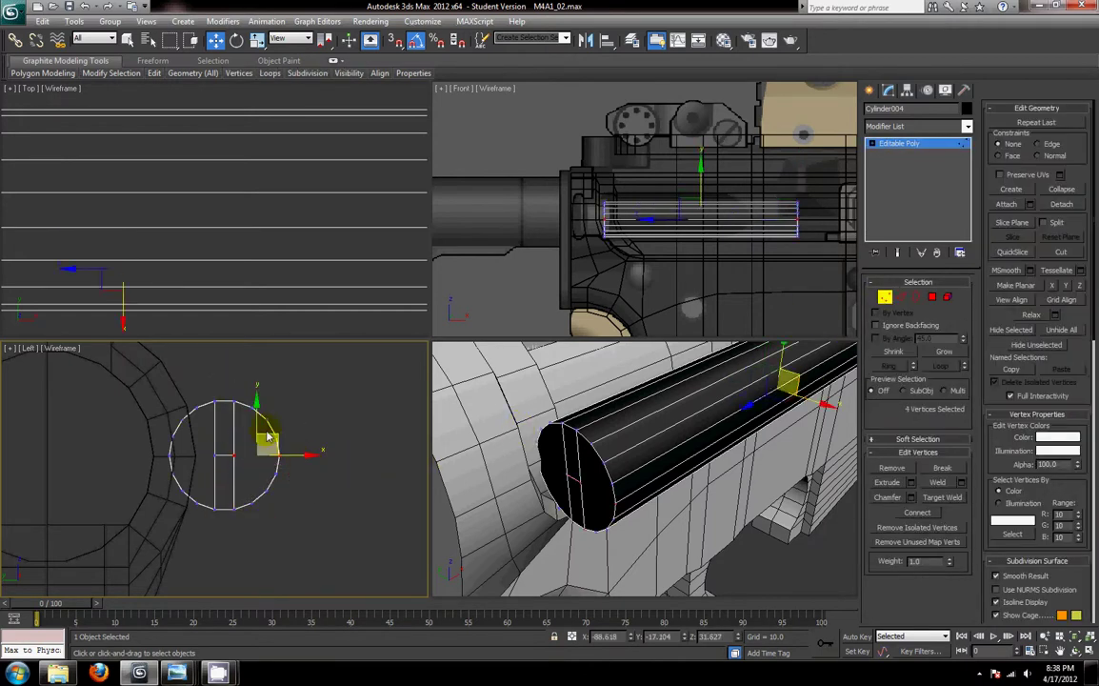
left_click(937, 514)
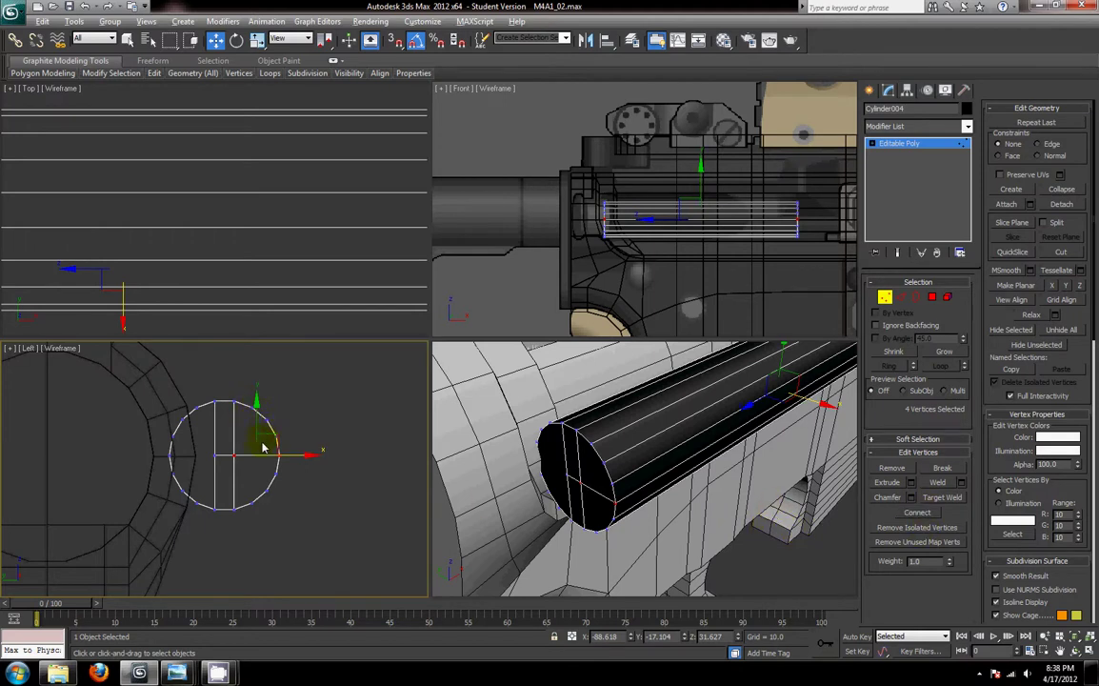
- Connect the outer centre vertices to the remaining rim vertices of the outer half in a fan on both caps
left_click_drag(264, 447, 291, 466, "alt")
left_click_drag(247, 403, 275, 428, "ctrl")
key("ctrl+z")
key("ctrl+z")
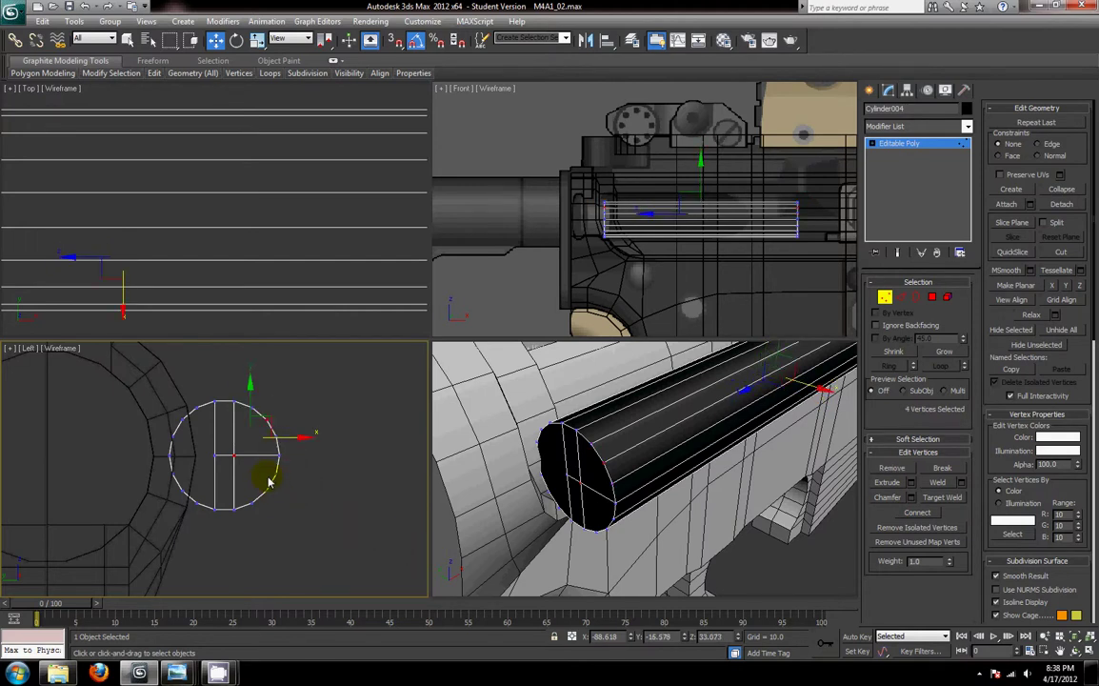
mouse_move(261, 480)
left_mouse_down("ctrl")
mouse_move(324, 529)
mouse_move(263, 486)
left_mouse_up("ctrl")
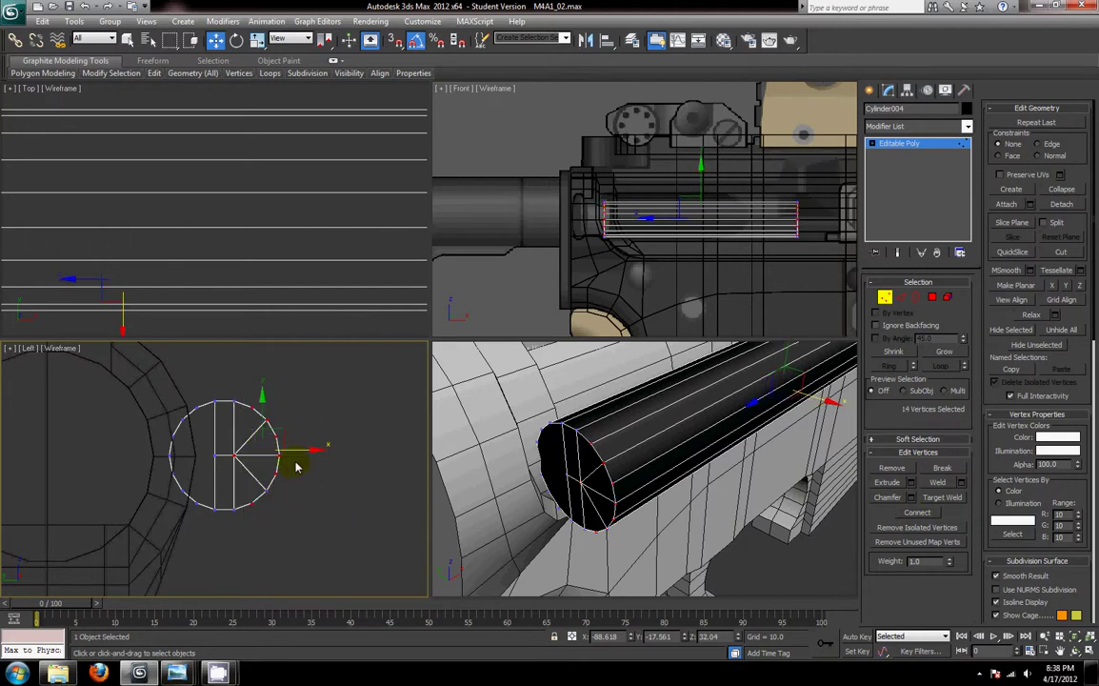
left_click_drag(281, 425, 260, 416, "alt")
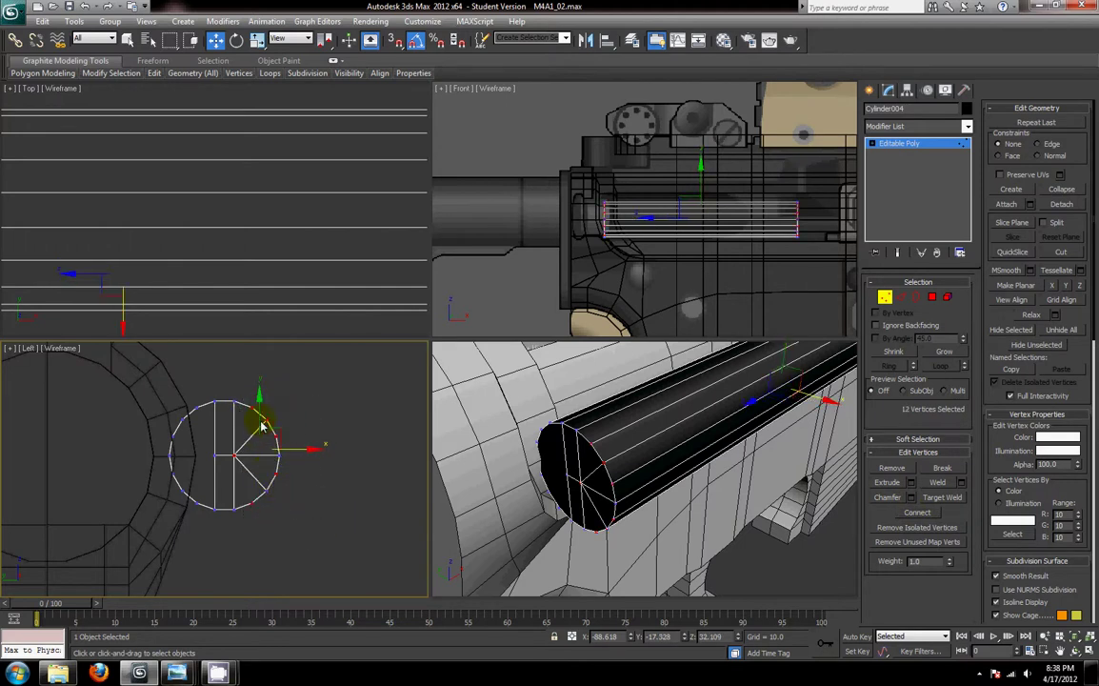
left_click(916, 513)
left_click(421, 499)
- Delete the cylinder's curved inner-side vertices facing the receiver, keeping the outer half and the narrow strip beside it
scroll(666, 507, "up", 3)
middle_click_drag(669, 504, 609, 511, "alt")
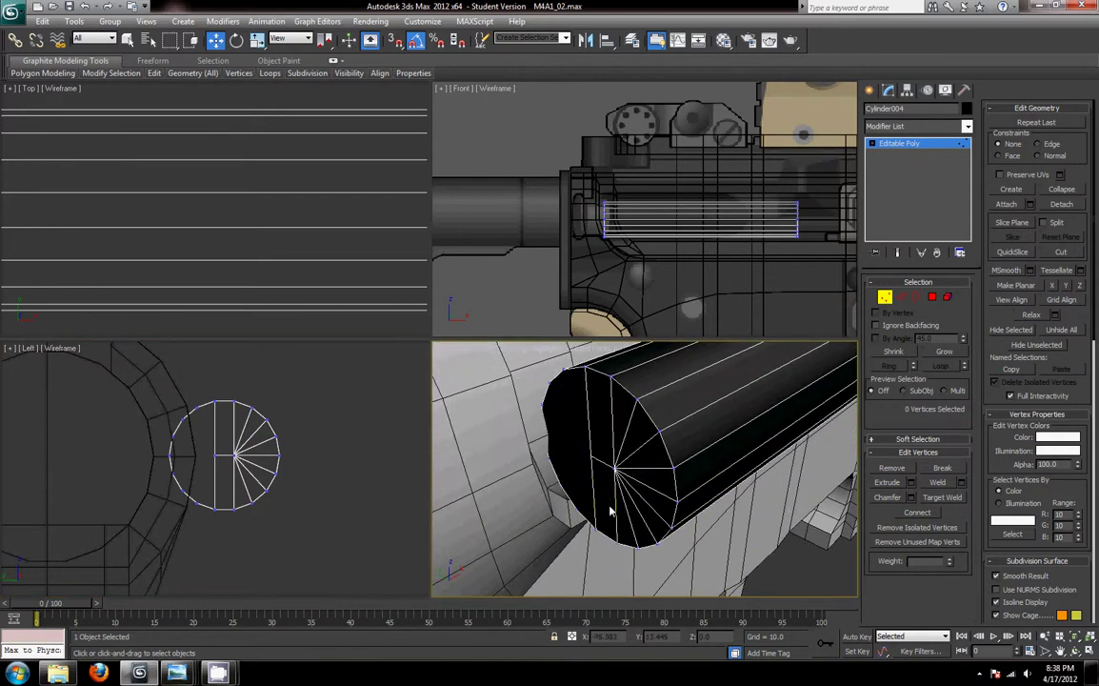
left_click_drag(119, 373, 211, 522)
key("Delete")
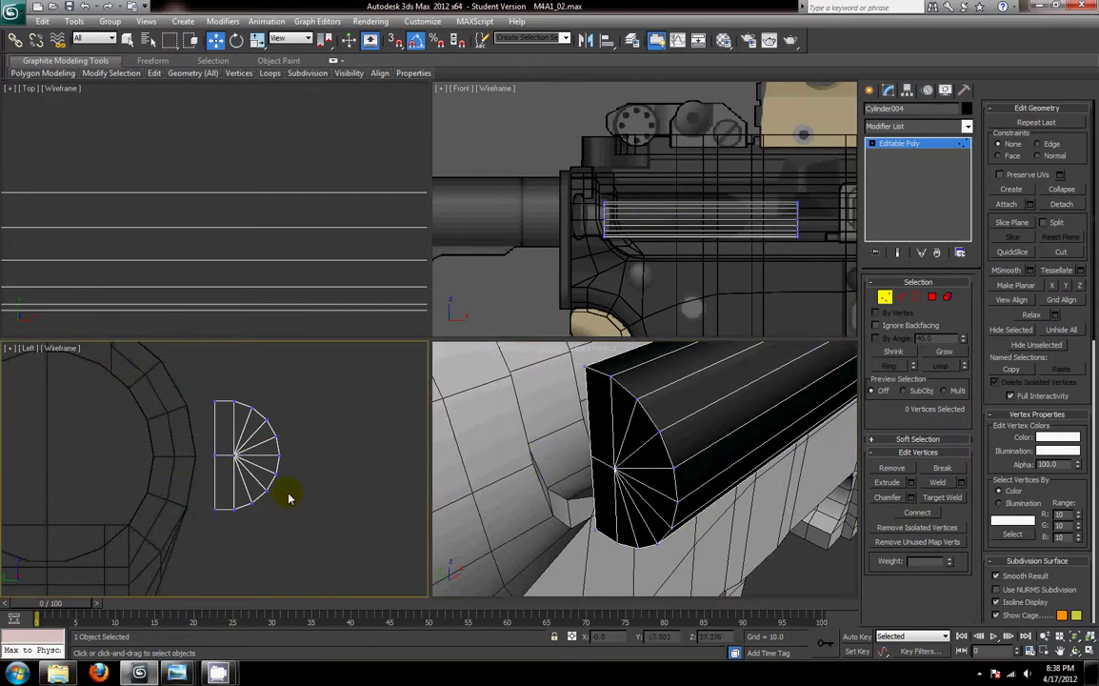
left_click(884, 298)
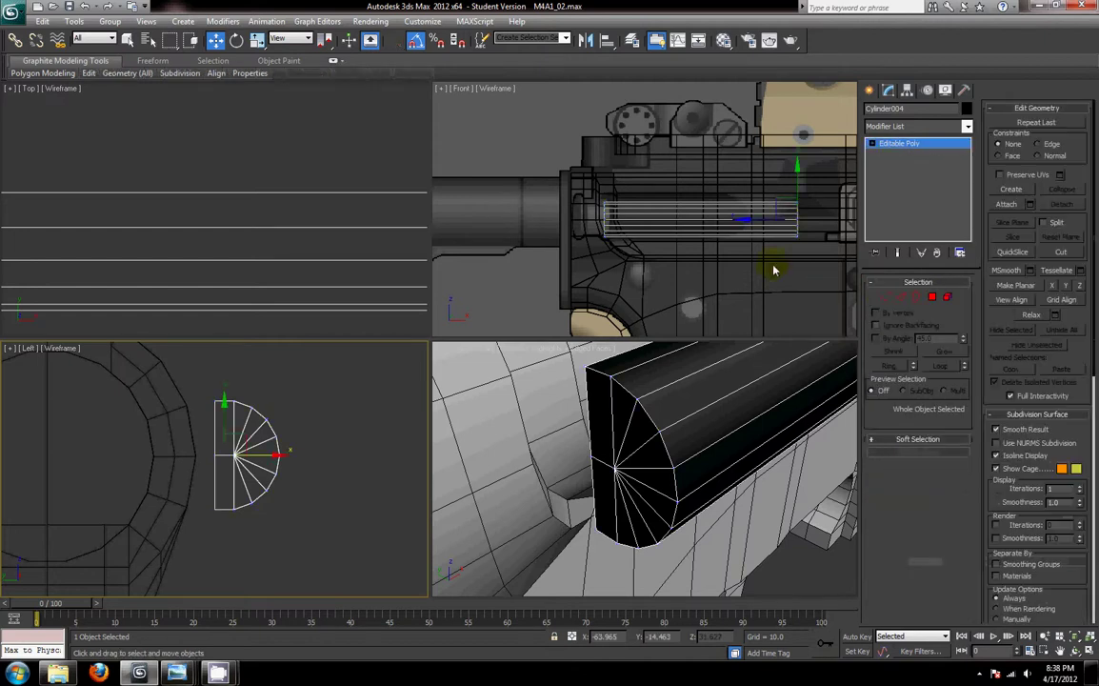
- Create a smaller 18-sided cylinder over the half-round part in the Left view, radius about 3.6 and height about 5.4
left_click(874, 91)
left_click(892, 202)
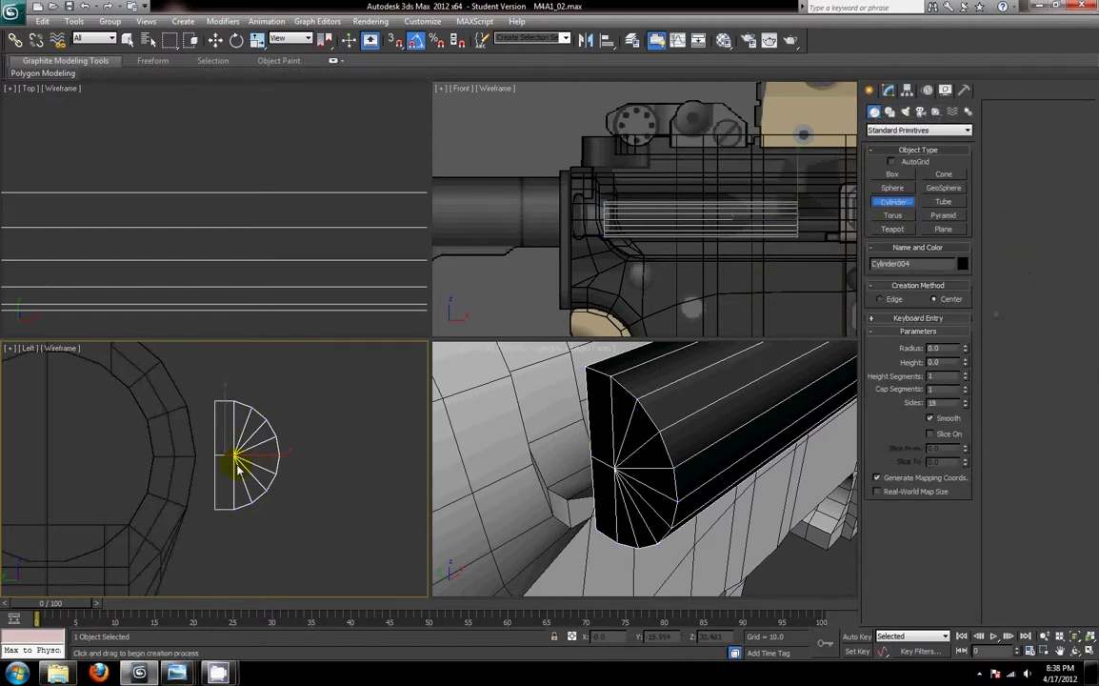
left_click_drag(225, 461, 216, 416)
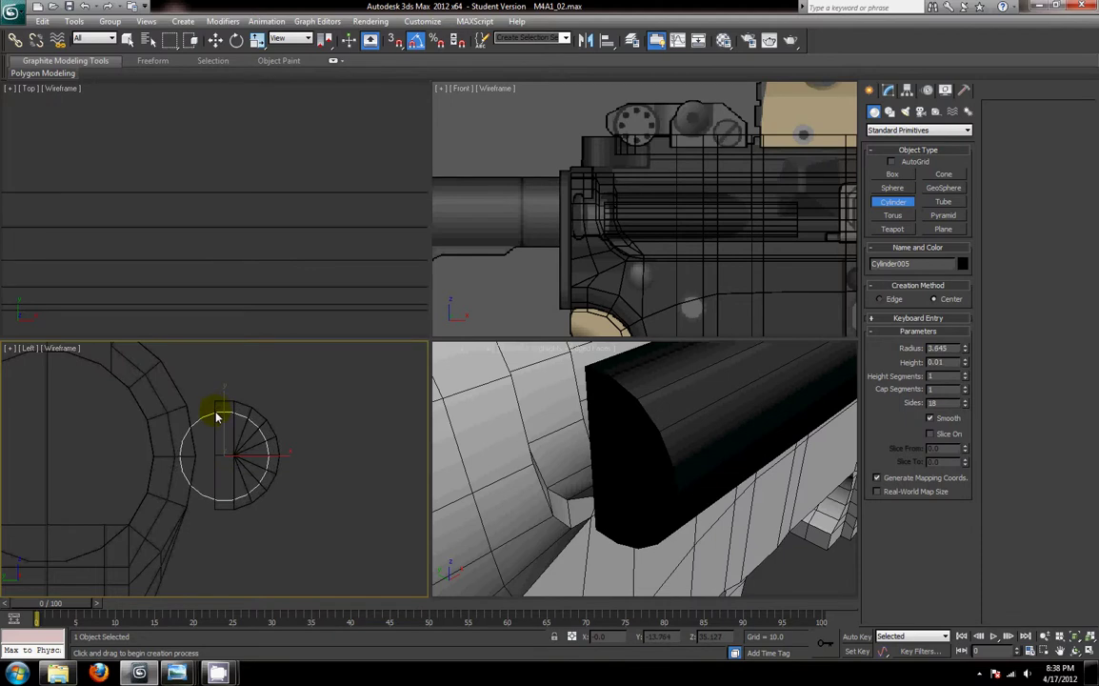
left_click(216, 344)
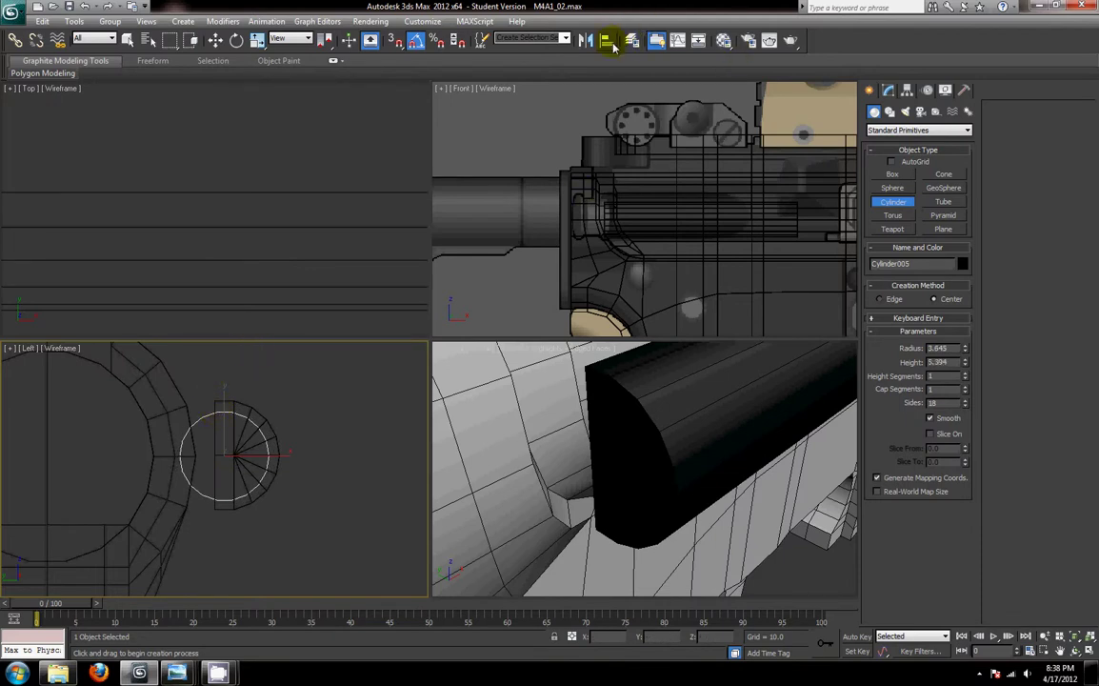
- Align the small cylinder to the long half-round part in Y and Z, pivot point to pivot point
scroll(638, 535, "down", 4)
left_click(631, 41)
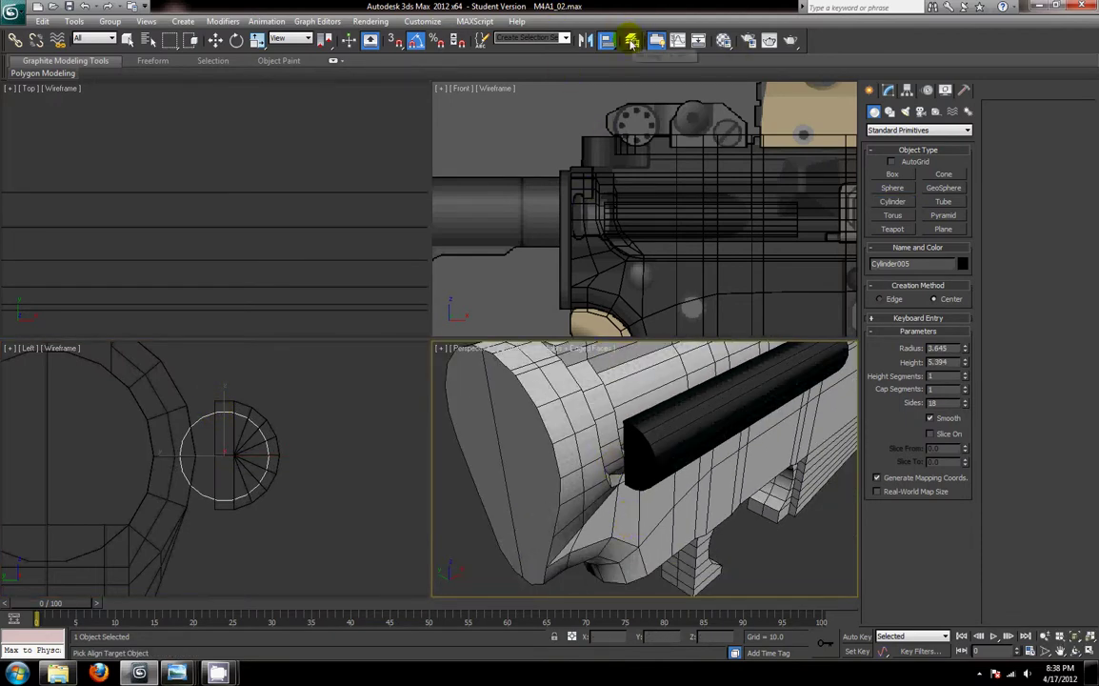
left_click(672, 440)
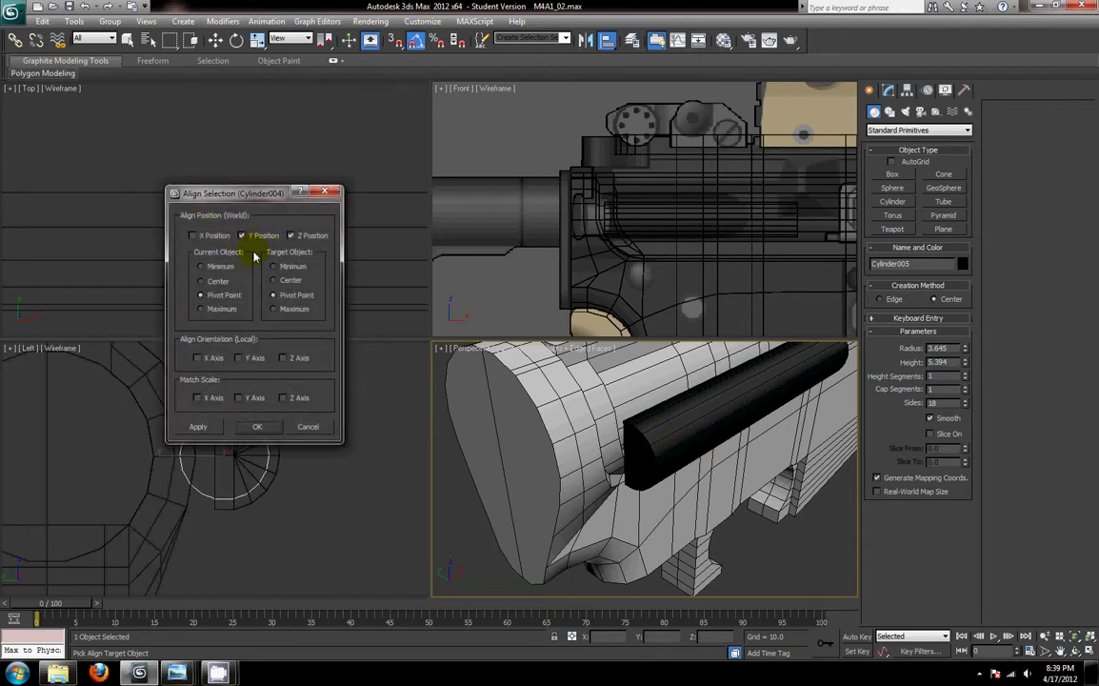
left_click(258, 427)
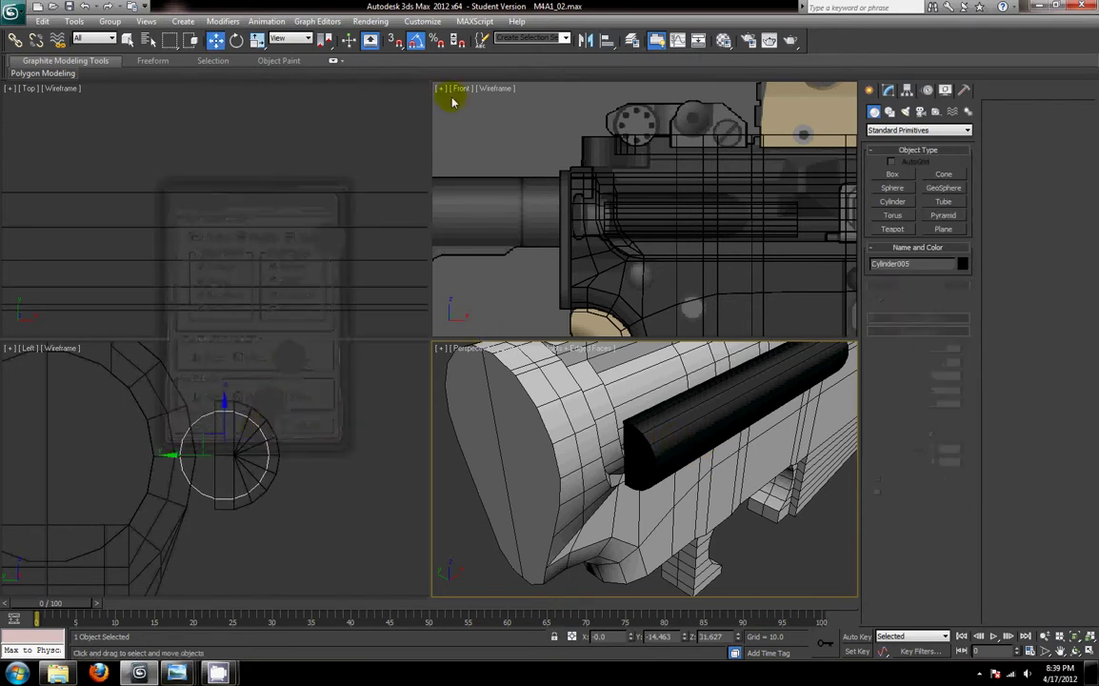
- Align the small cylinder in X only, its maximum to the long part's minimum, so it abuts the rear end
left_click(672, 455)
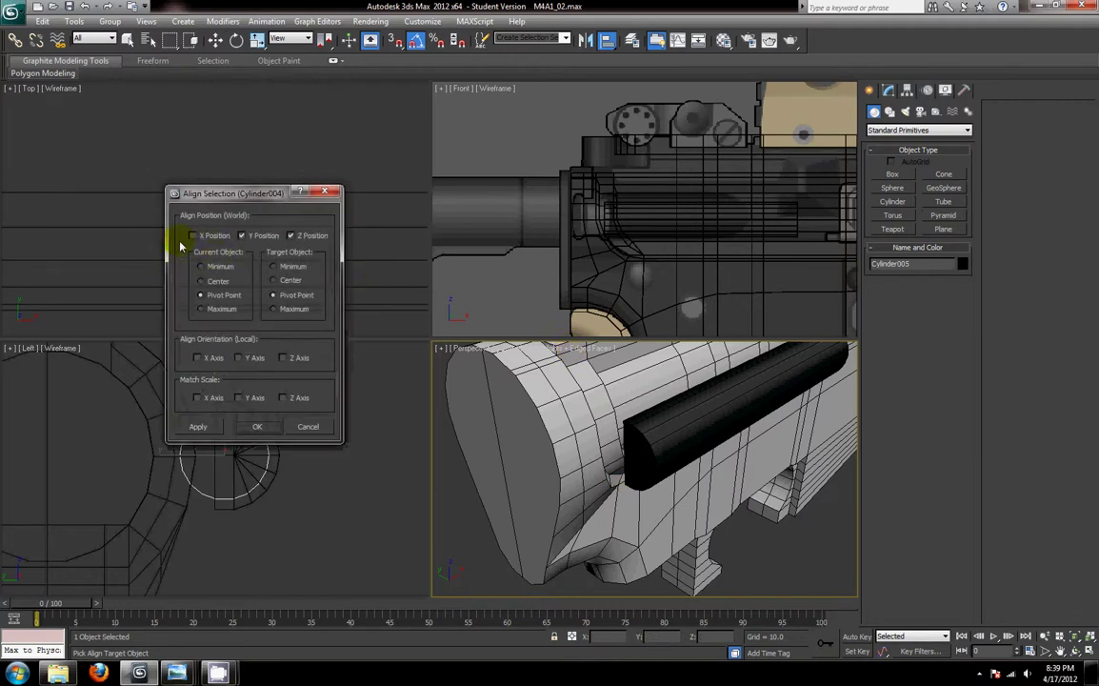
left_click(263, 236)
left_click(320, 237)
left_click(215, 270)
left_click(277, 310)
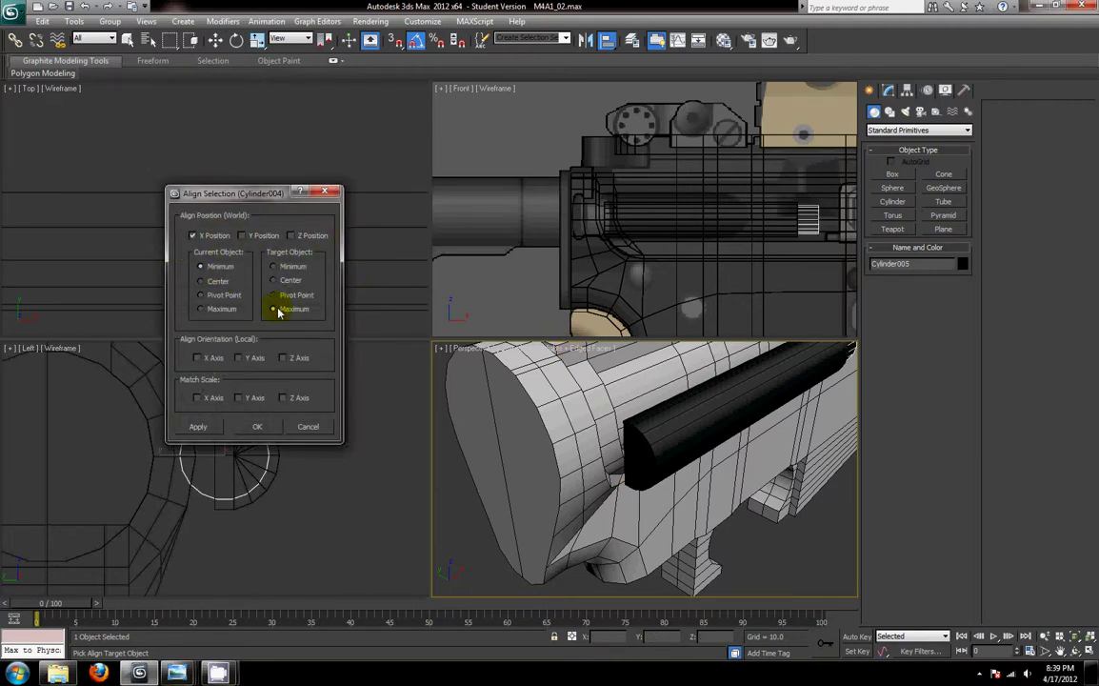
left_click(200, 309)
left_click(274, 266)
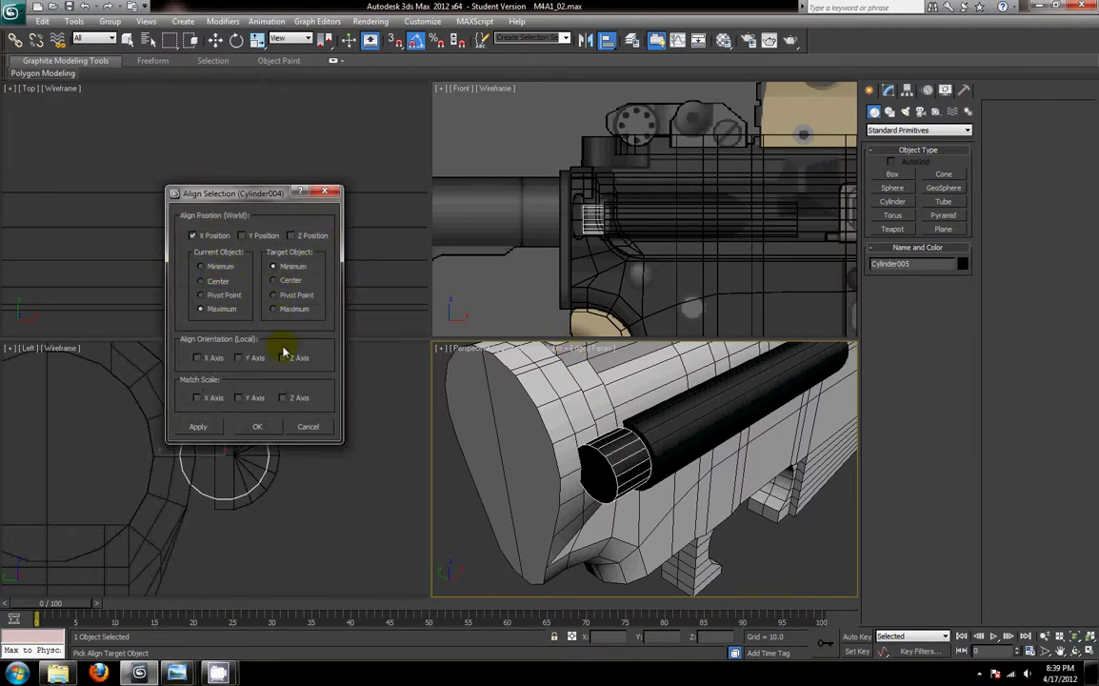
left_click(258, 426)
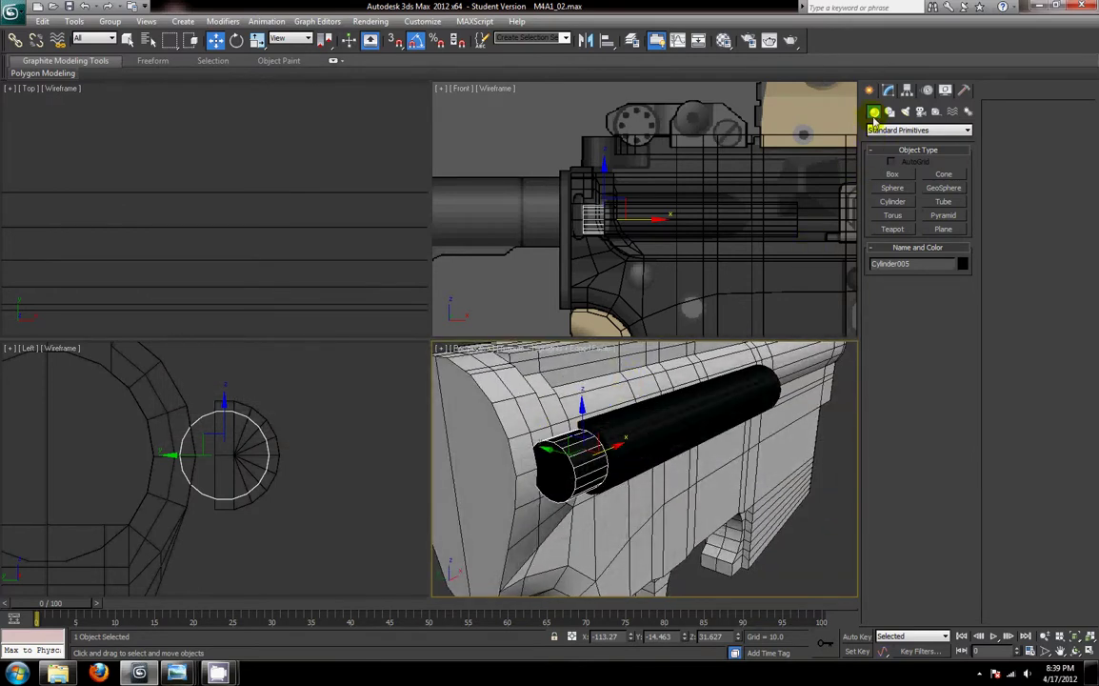
- Set the small cylinder's radius to 3.5
left_click(889, 91)
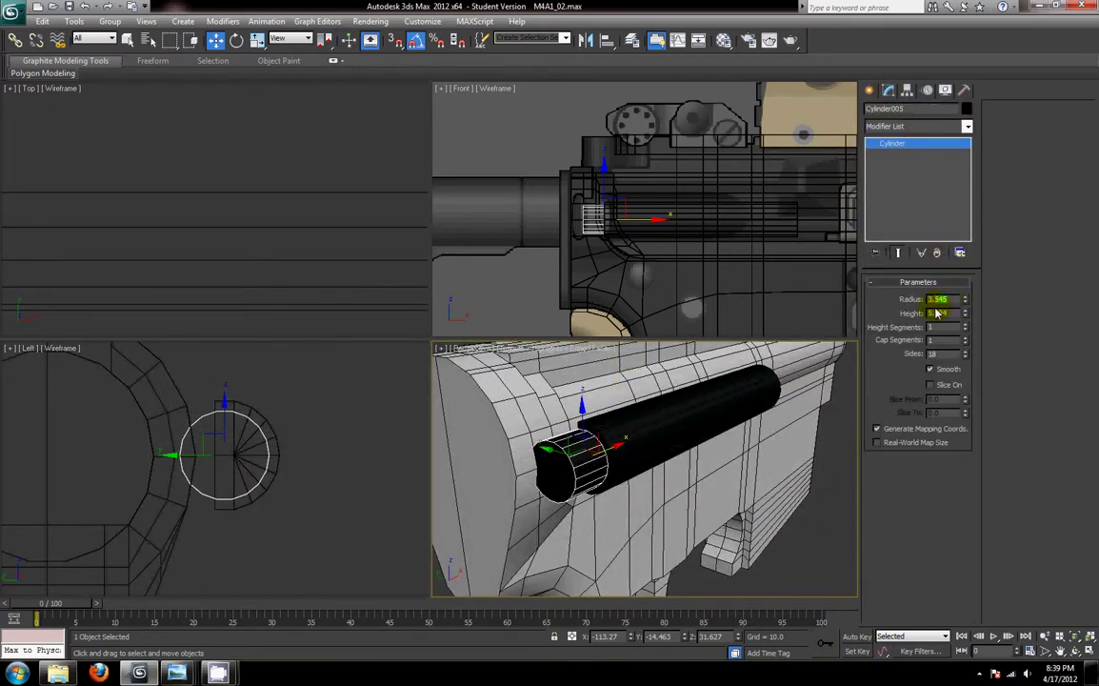
type("5")
key("Return")
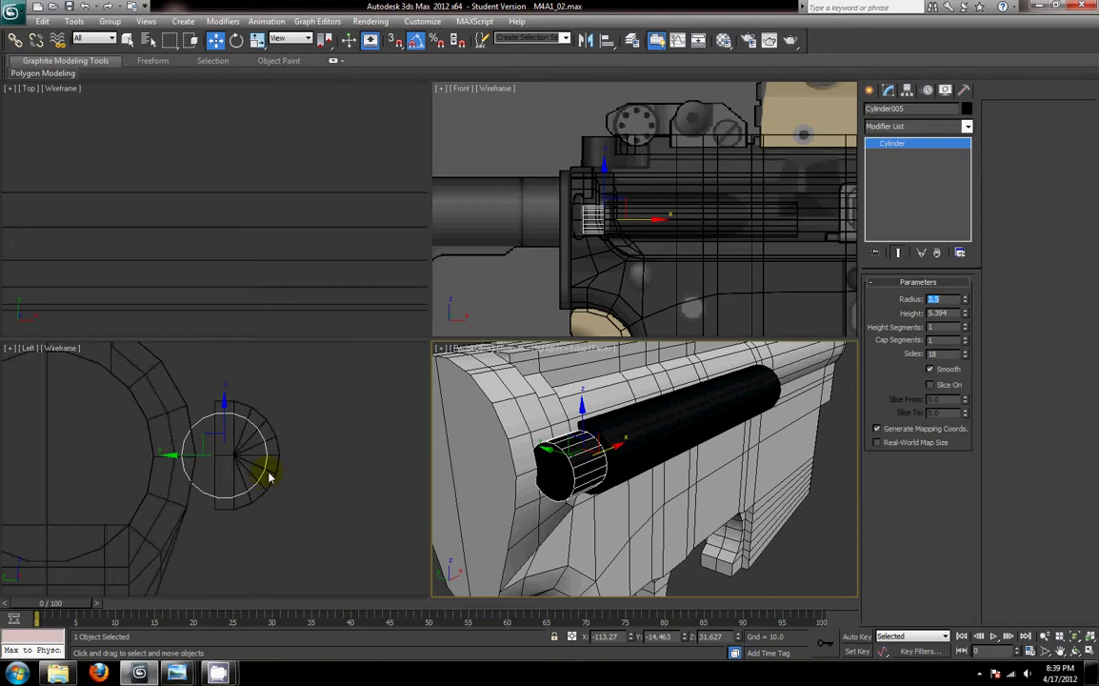
- Extend the half-round part into the receiver by moving its six inner flat-side vertices to about Y -4.4
middle_click_drag(287, 466, 297, 441)
scroll(294, 442, "up", 2)
left_click(242, 451)
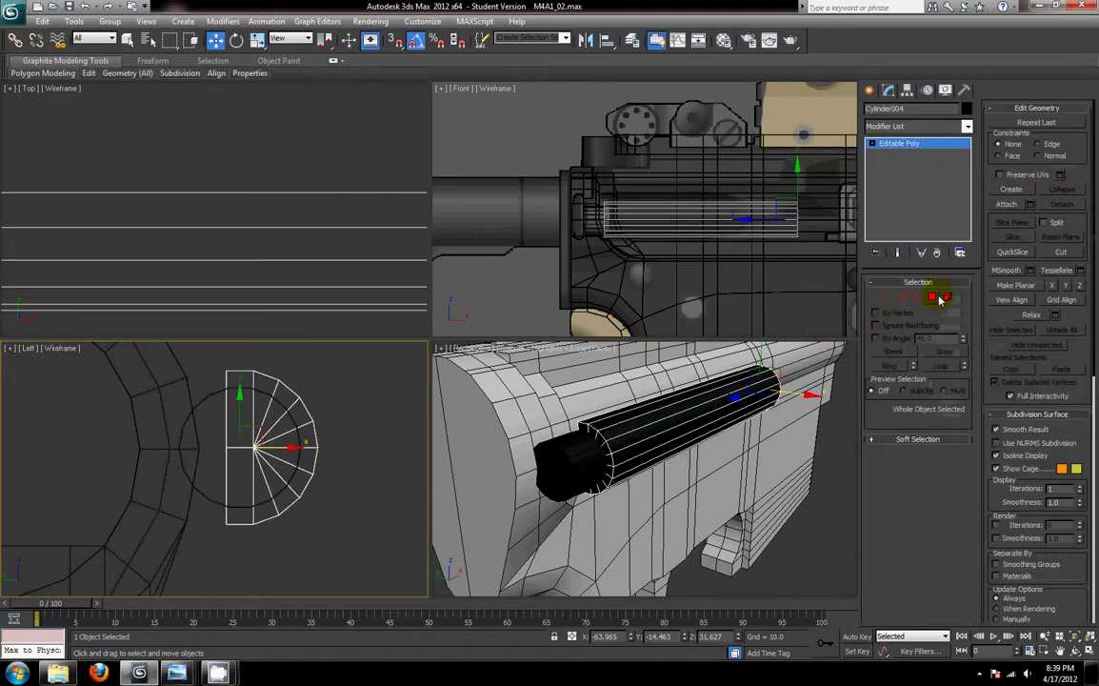
left_click(884, 298)
left_click_drag(194, 364, 242, 570)
left_click_drag(264, 453, 76, 448)
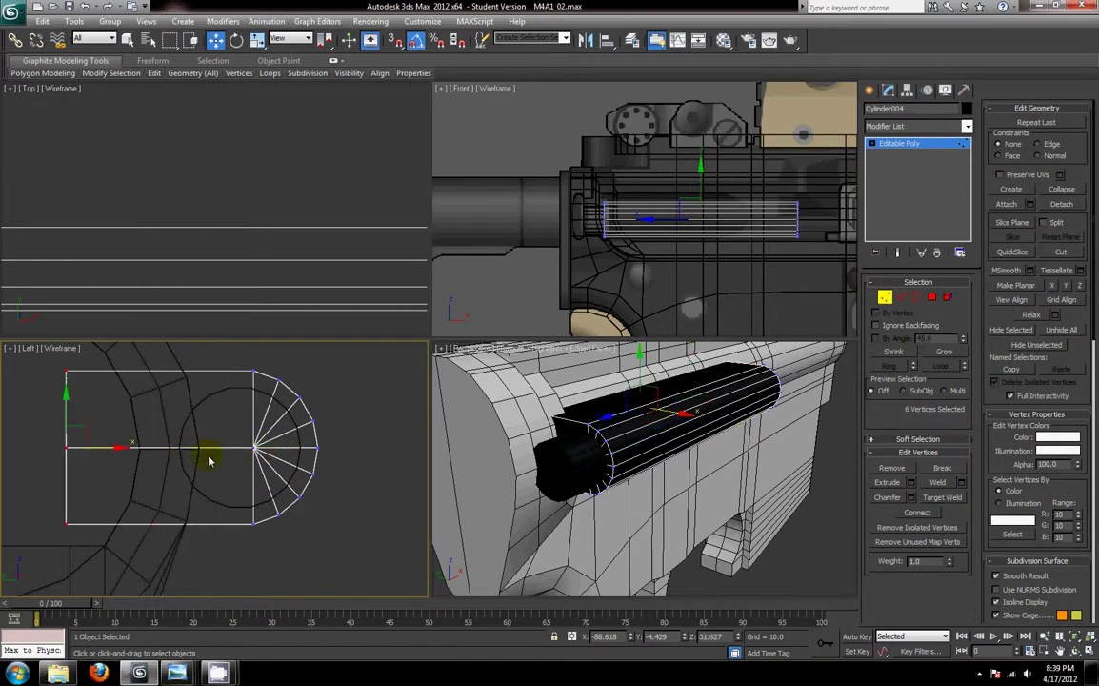
- Hide all other objects and connect the rear cap's lower rim vertex to the middle vertex of the inner edge
left_click(254, 522)
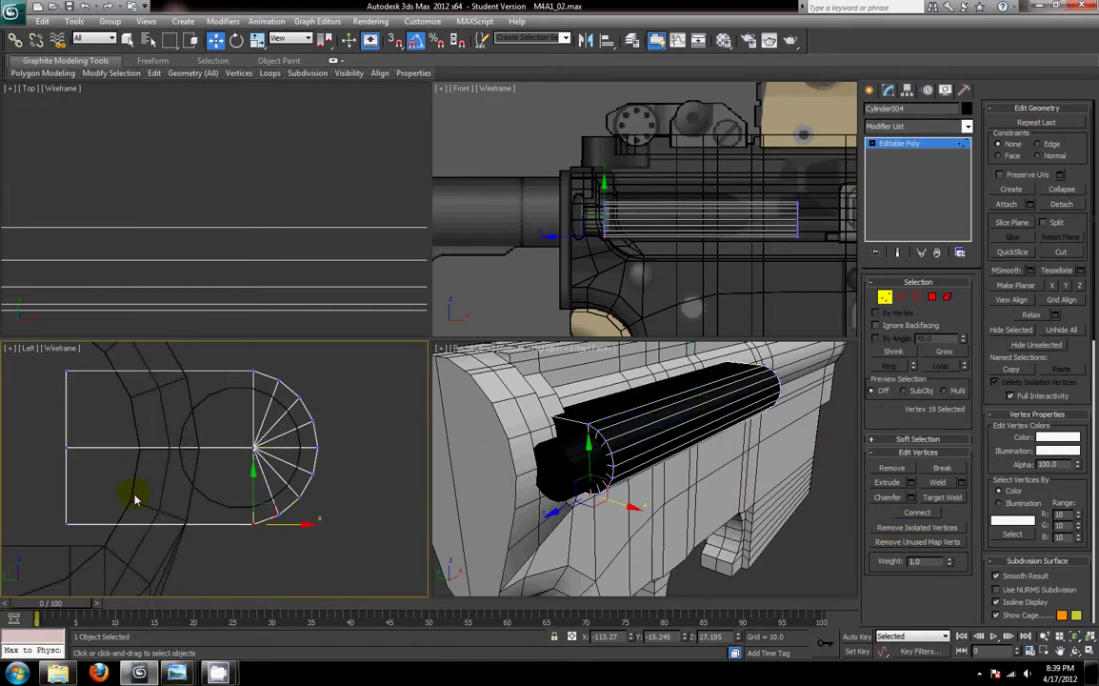
left_click(72, 455, "ctrl")
right_click(692, 505)
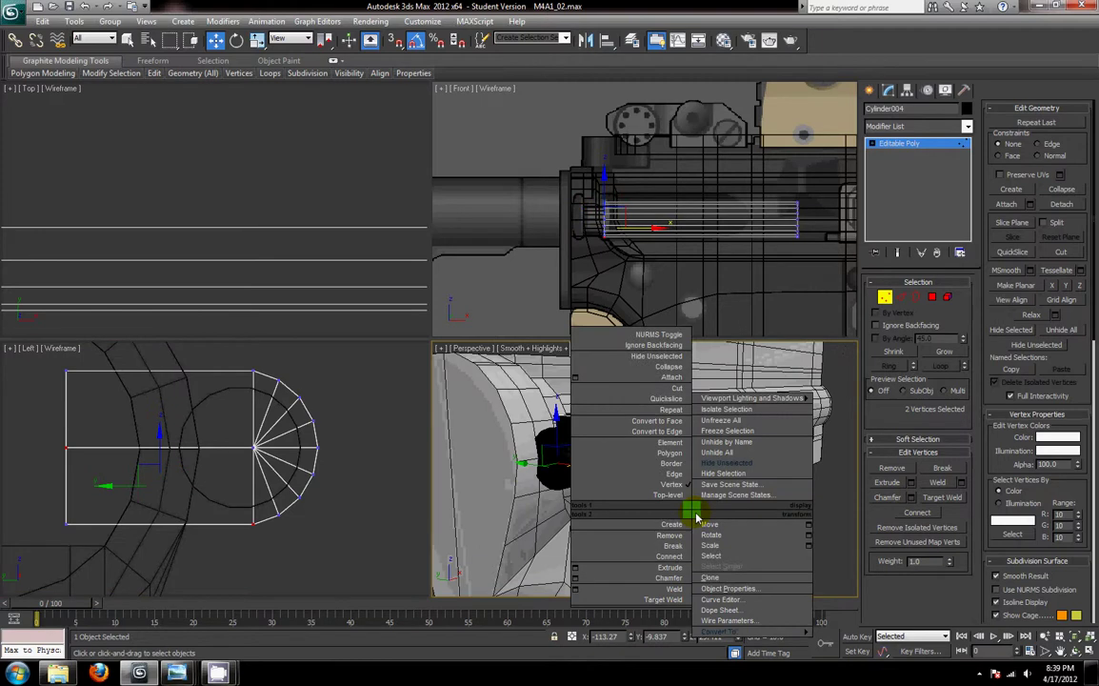
left_click(724, 458)
middle_click_drag(644, 467, 649, 478, "alt")
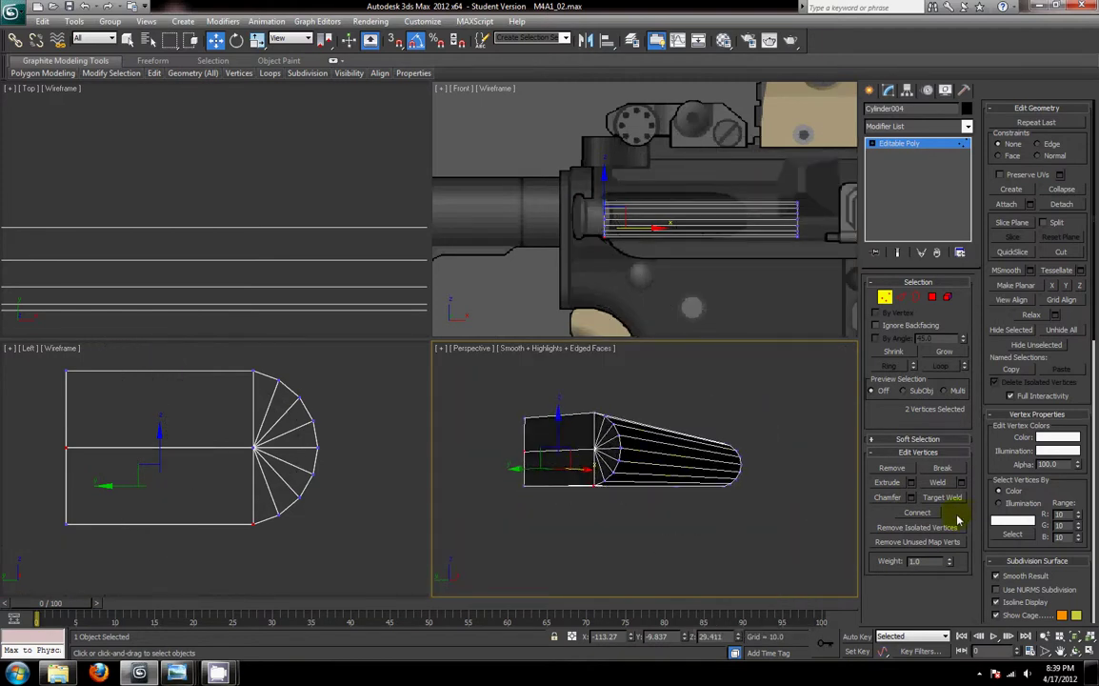
left_click(923, 513)
- Target-weld the upper inner corner vertex of one end cap onto that cap's upper rim vertex
scroll(600, 515, "up", 3)
middle_click_drag(601, 515, 589, 486)
mouse_move(782, 488)
middle_mouse_down("alt")
mouse_move(829, 502)
mouse_move(663, 444)
mouse_move(801, 436)
middle_mouse_up("alt")
left_click(938, 499)
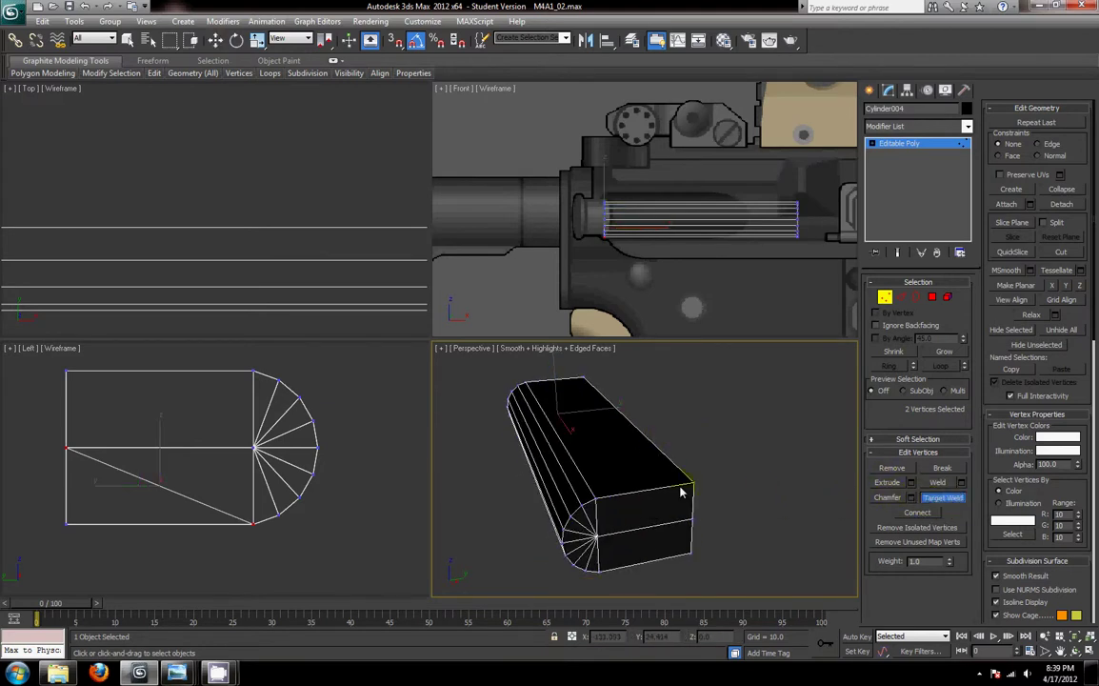
left_click(597, 502)
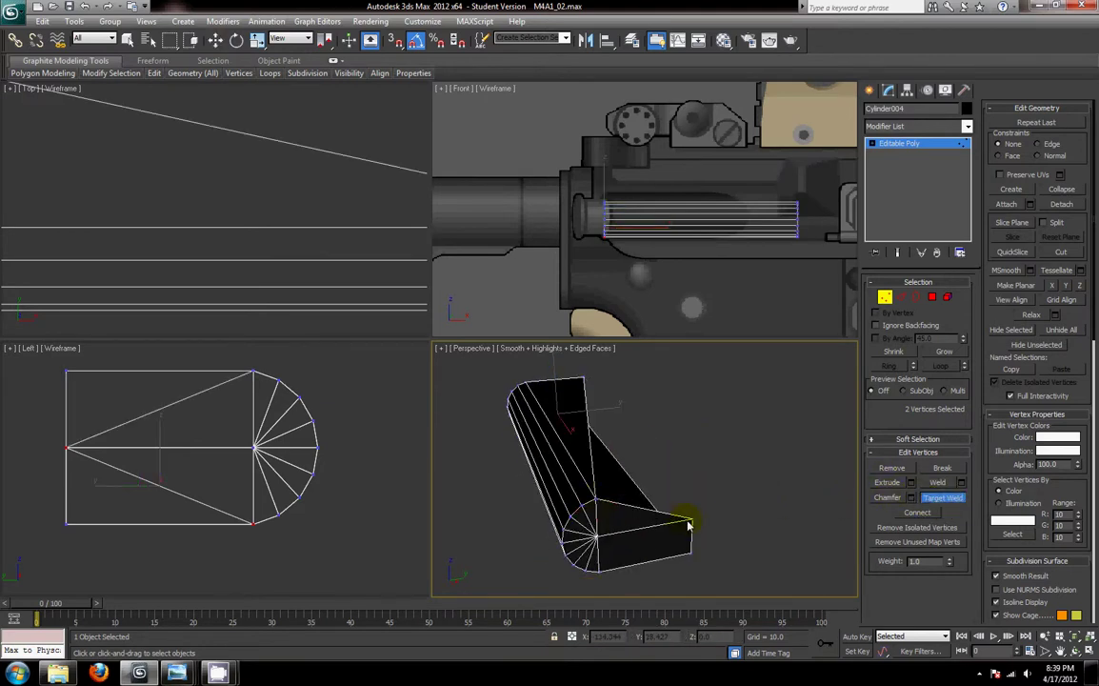
- Target-weld the end cap's inner middle vertex onto its inner lower corner, and that corner onto the lower rim vertex
left_click_drag(597, 543, 690, 555)
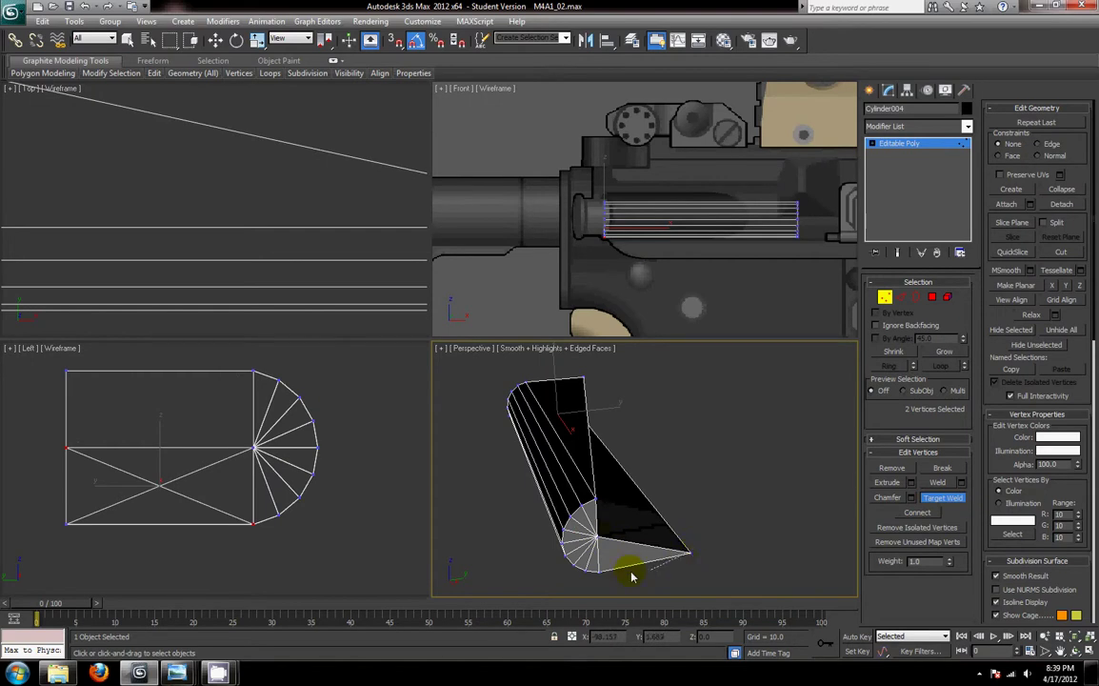
left_click(598, 573)
right_click(687, 549)
middle_click_drag(686, 549, 802, 503, "alt")
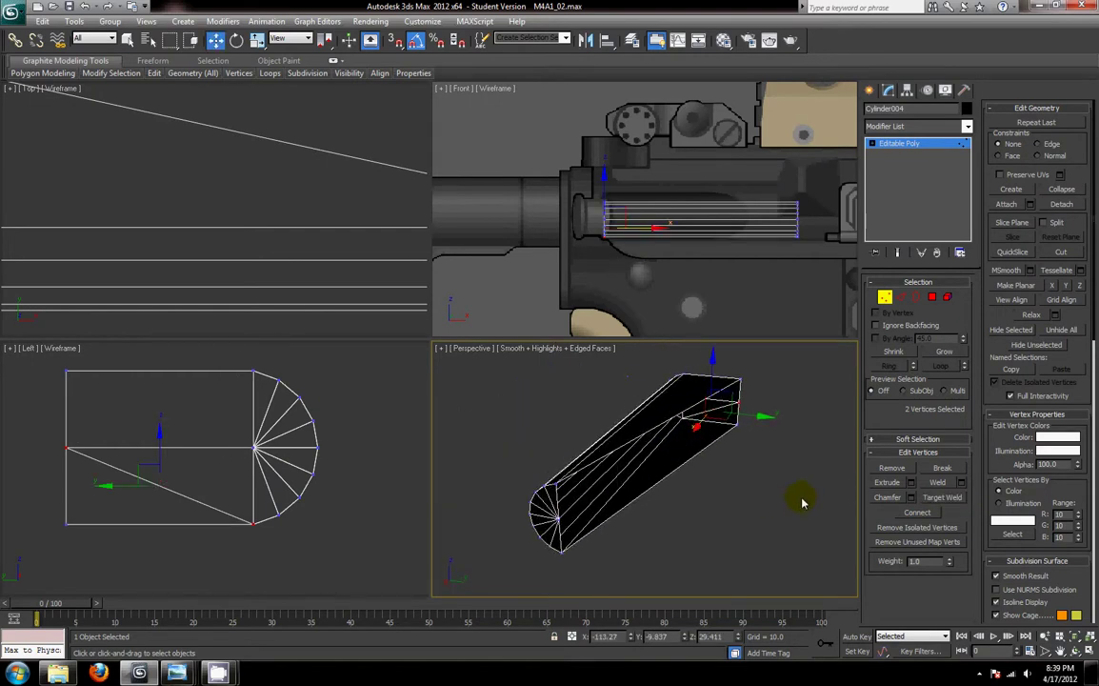
- Select the open border on the half-round part's inner flat side and cap it
left_click(916, 296)
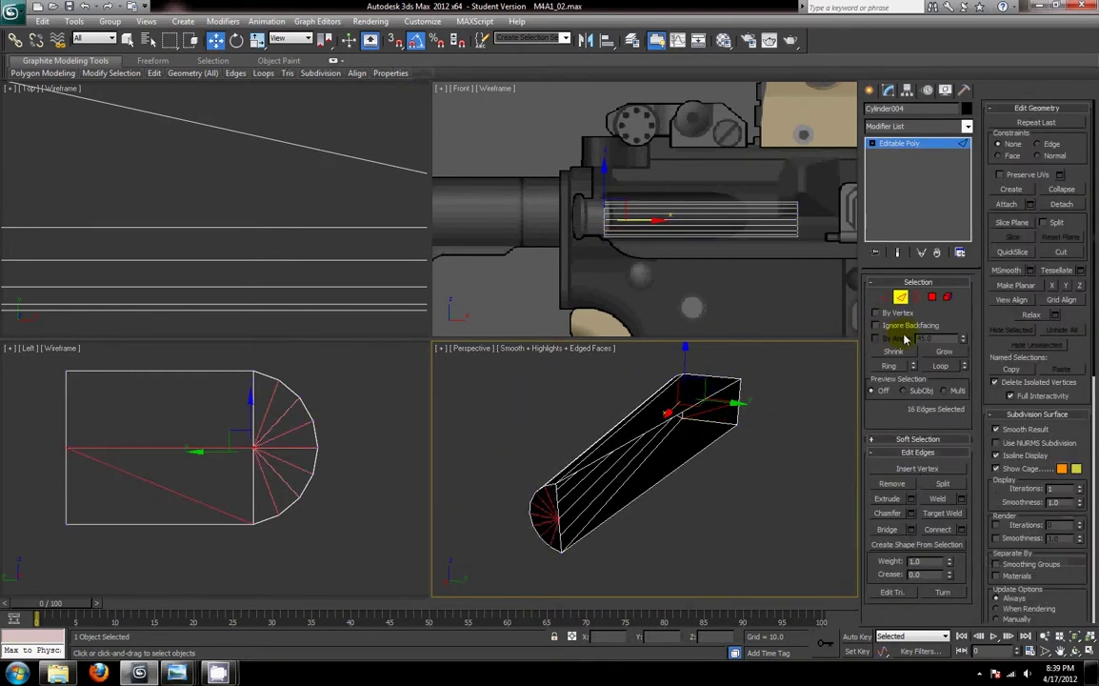
left_click(656, 436)
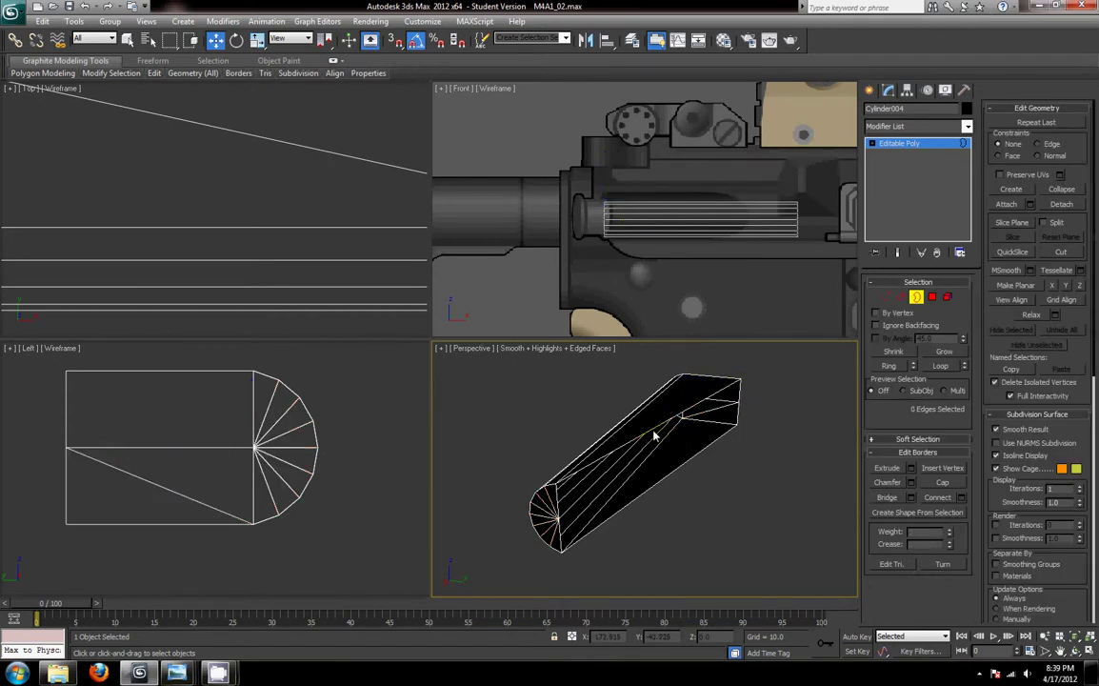
left_click(655, 434)
left_click(942, 484)
- Connect the middle vertices at both ends of the capped flat side with a lengthwise edge
left_click(885, 300)
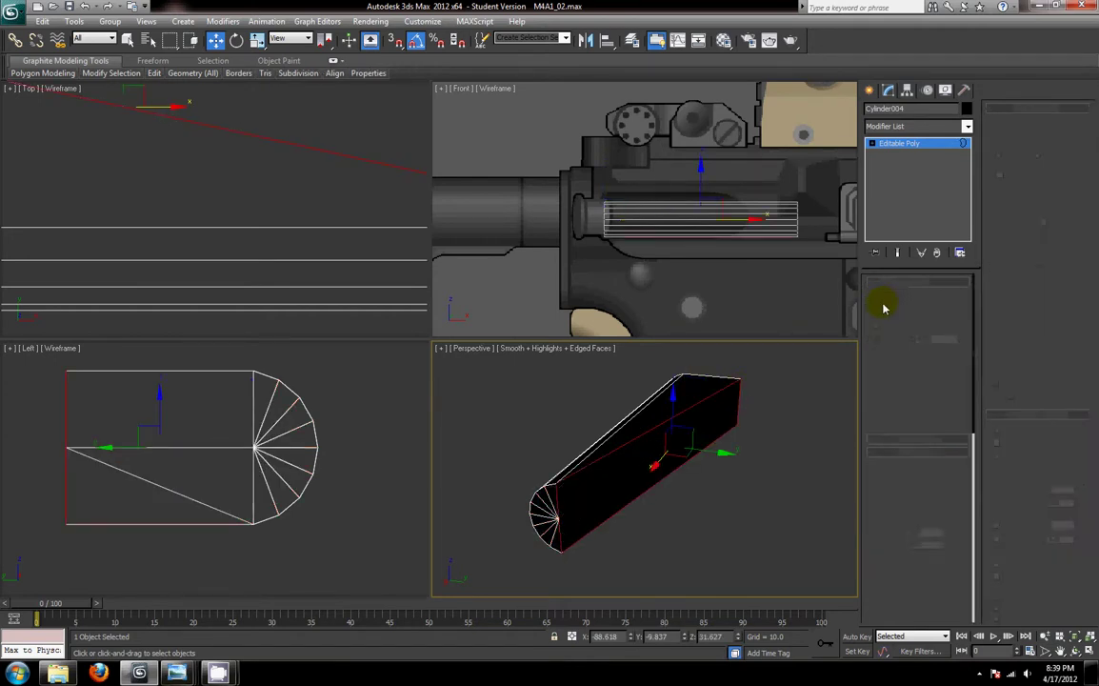
left_click(557, 522)
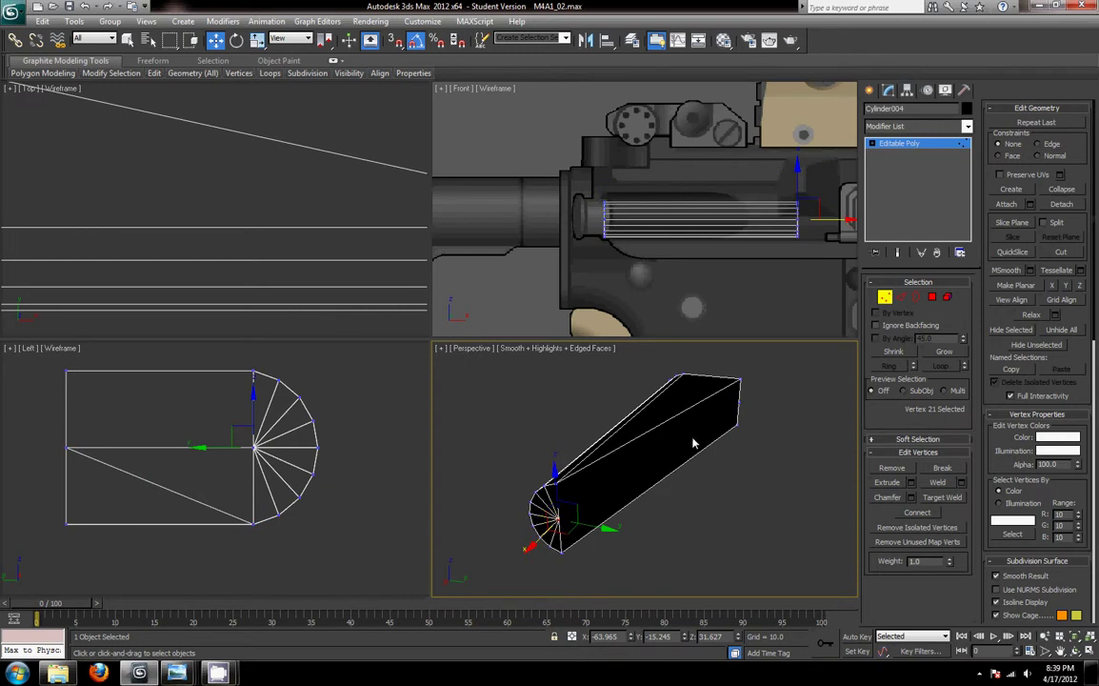
left_click(738, 408, "ctrl")
left_click(909, 519)
left_click(765, 519)
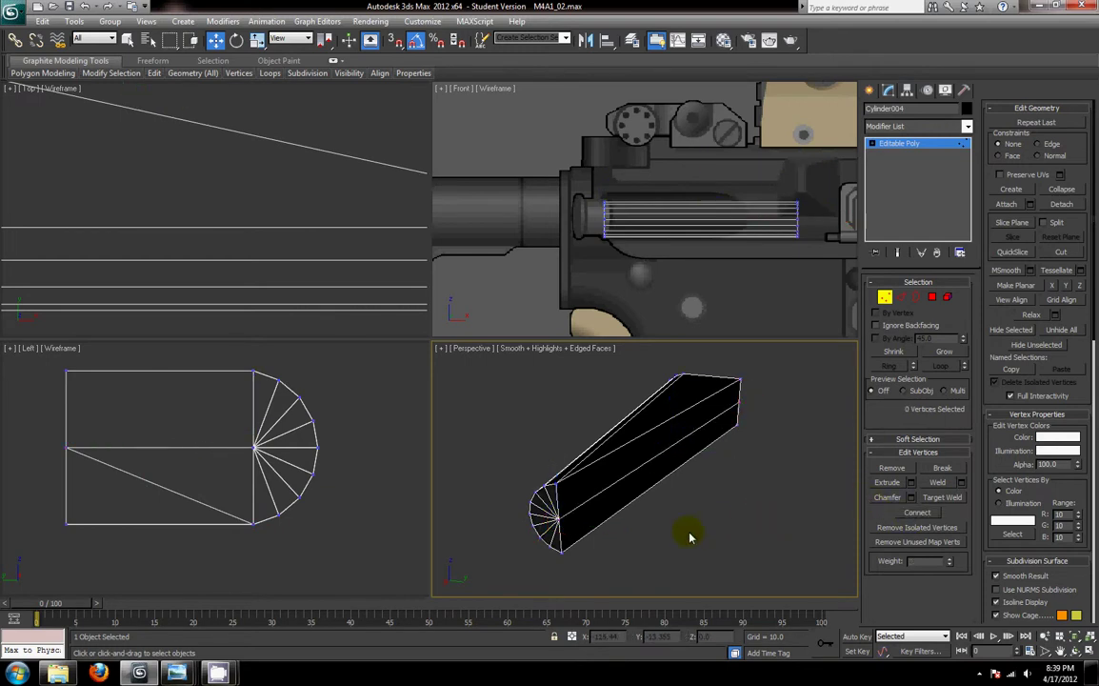
- Unhide all objects, select the small cylinder behind the half-round part and hide everything else
middle_click_drag(690, 537, 636, 492, "alt")
right_click(682, 522)
left_click(696, 488)
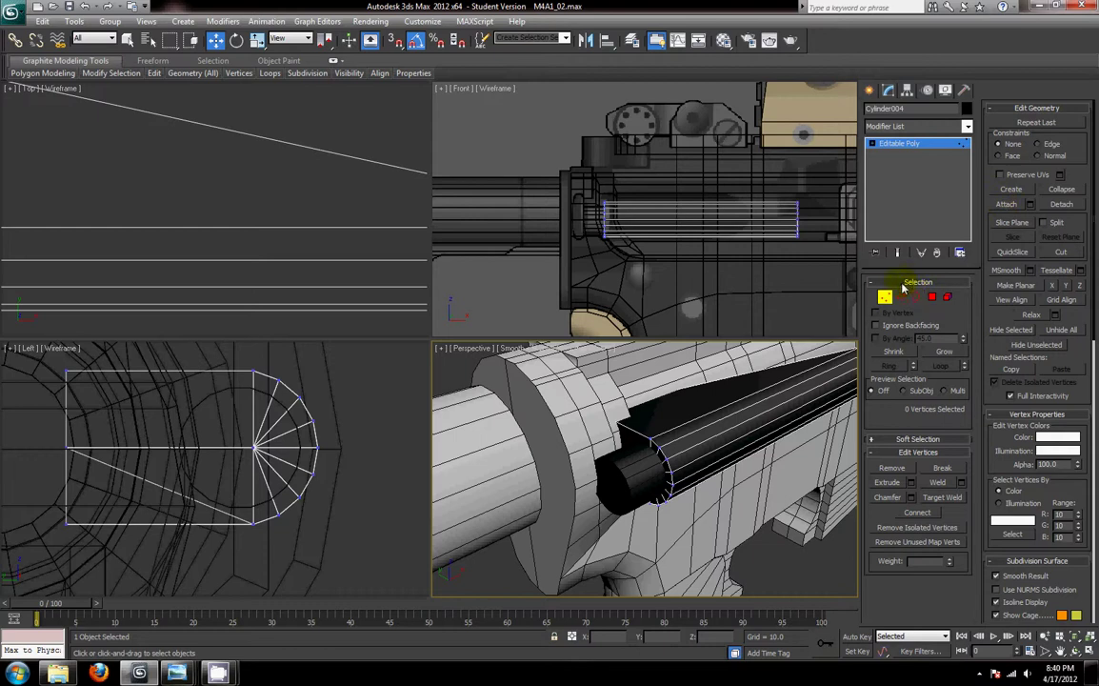
left_click(664, 489)
right_click(717, 483)
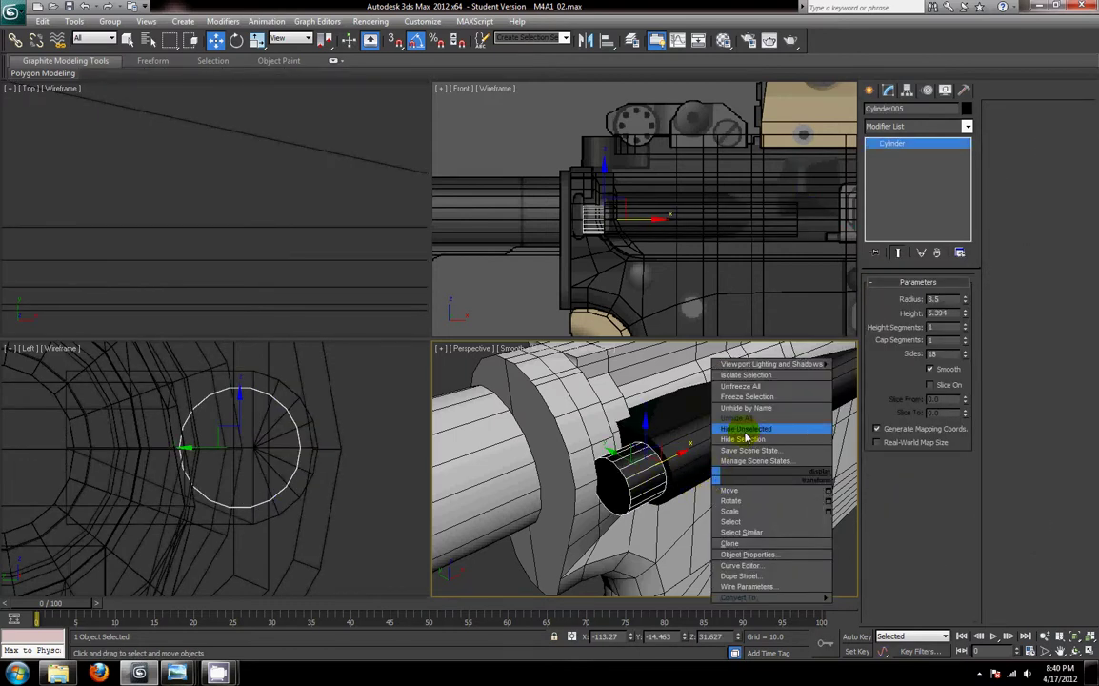
left_click(738, 463)
- Convert the small cylinder to an editable poly
right_click(658, 456)
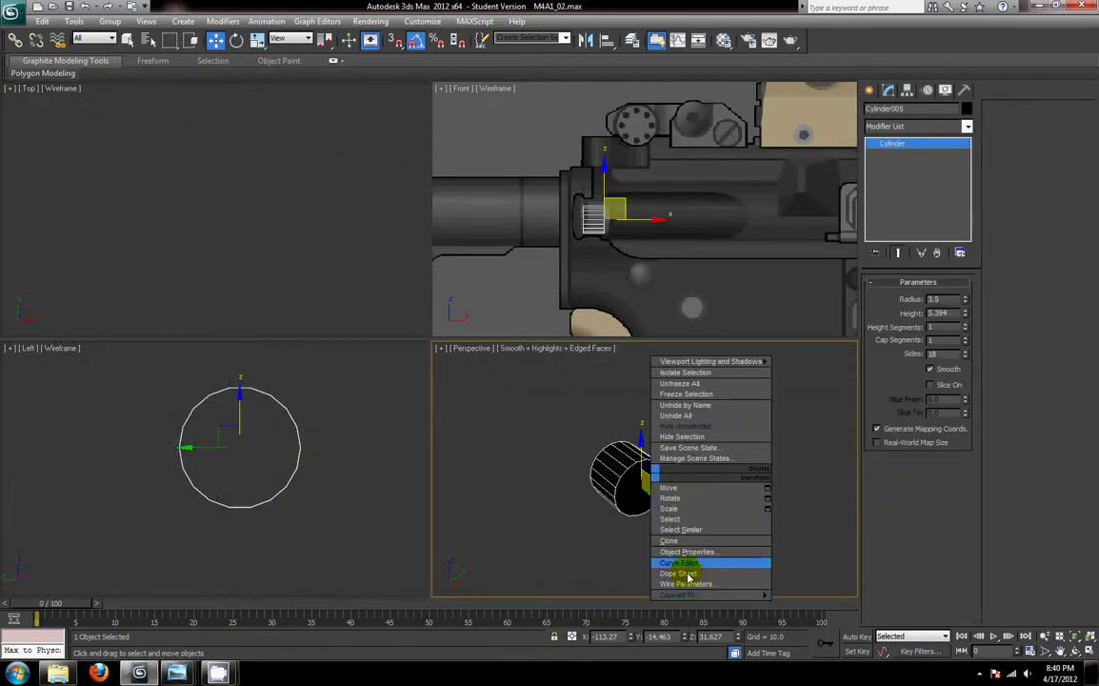
mouse_move(755, 590)
left_click(817, 583)
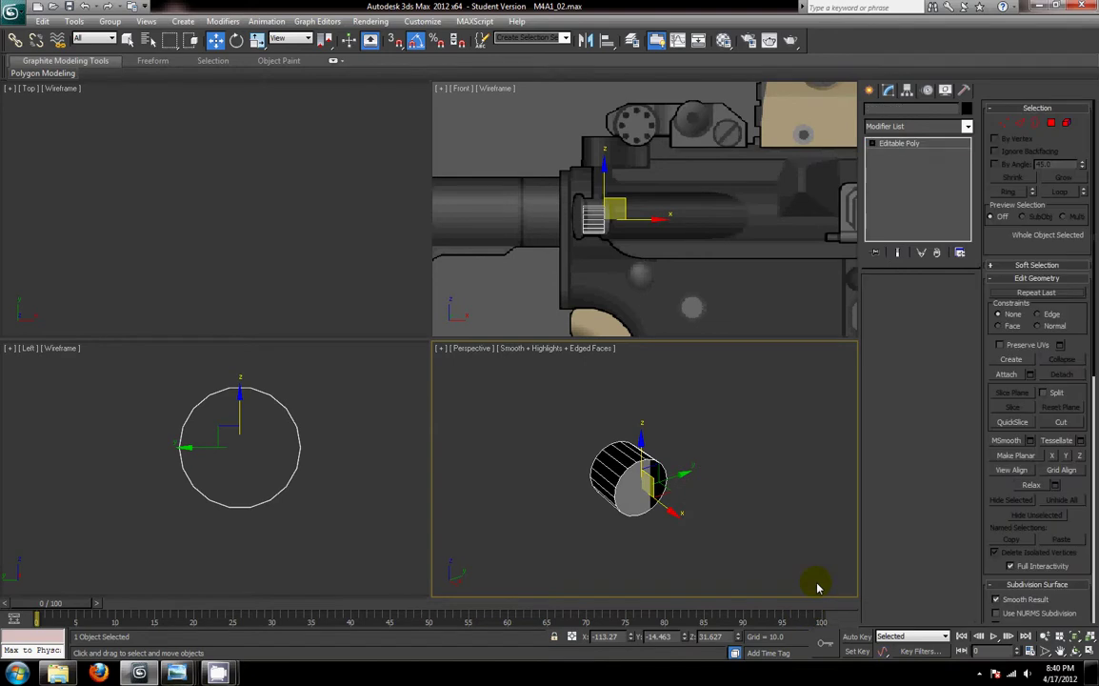
- Inset the small cylinder's front end polygon and collapse the inner polygon to a centre vertex
left_click(932, 296)
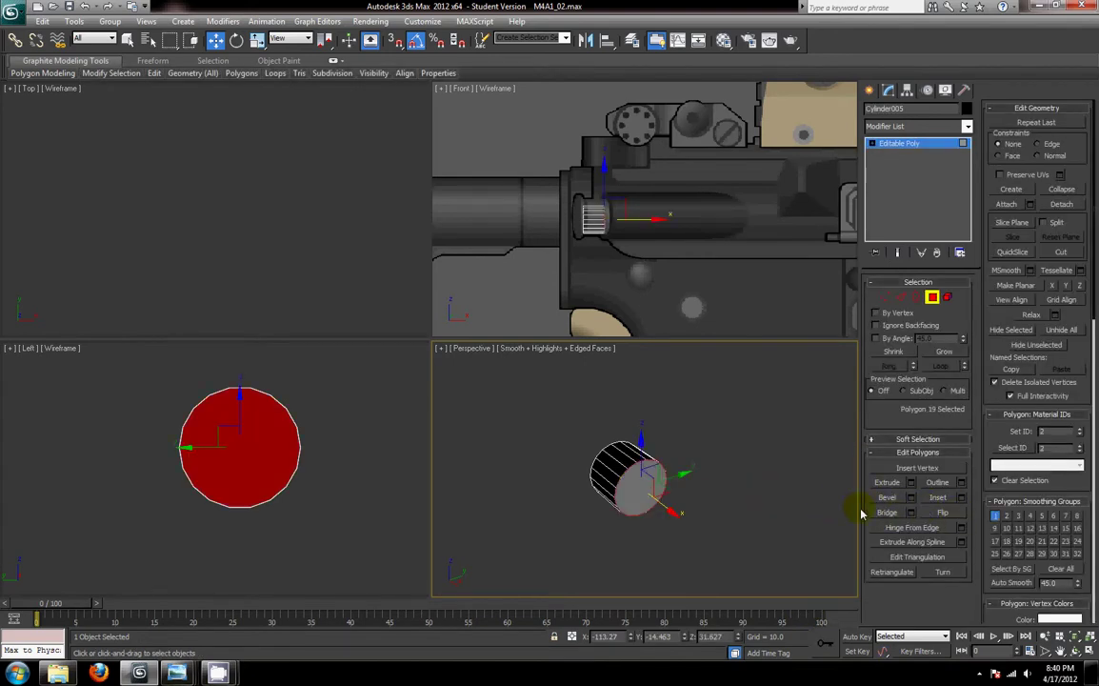
left_click(938, 497)
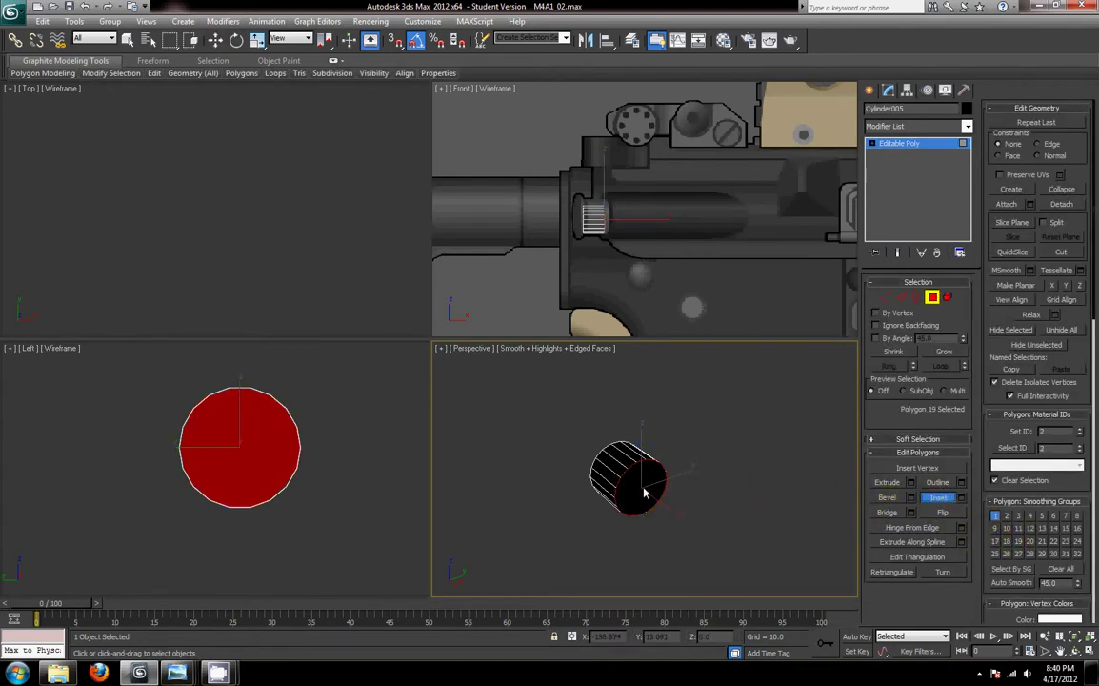
left_click_drag(578, 455, 645, 497)
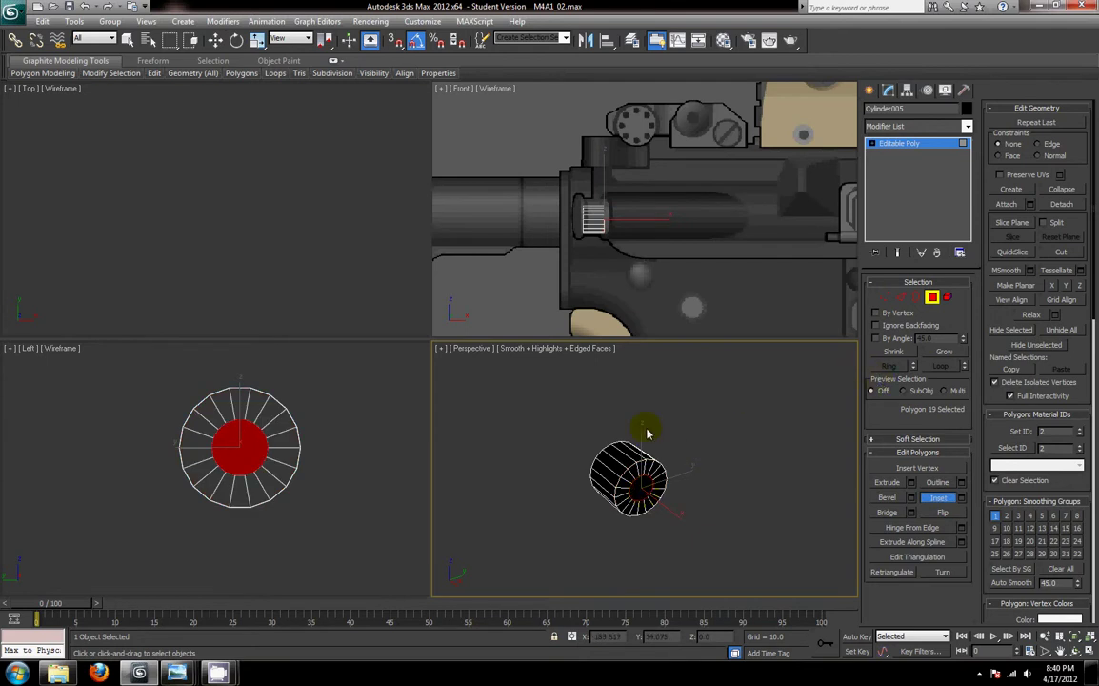
key("w")
left_click(1061, 191)
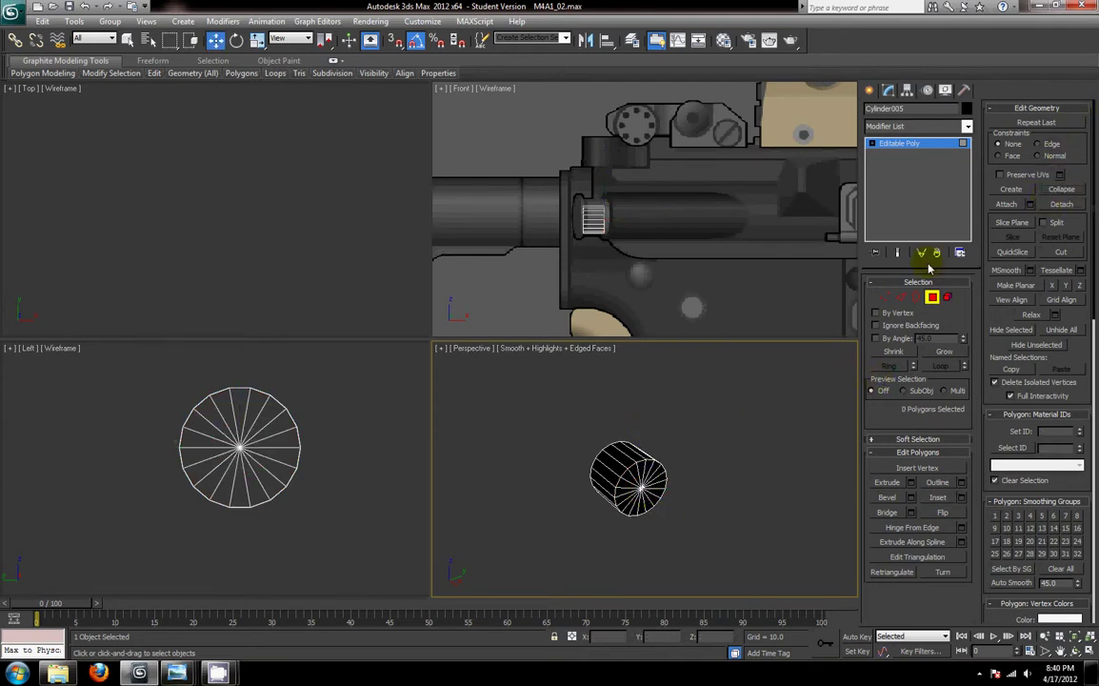
- Inset the polygon on the small cylinder's opposite, rear end and collapse it to a centre vertex
middle_click_drag(661, 493, 826, 493, "alt")
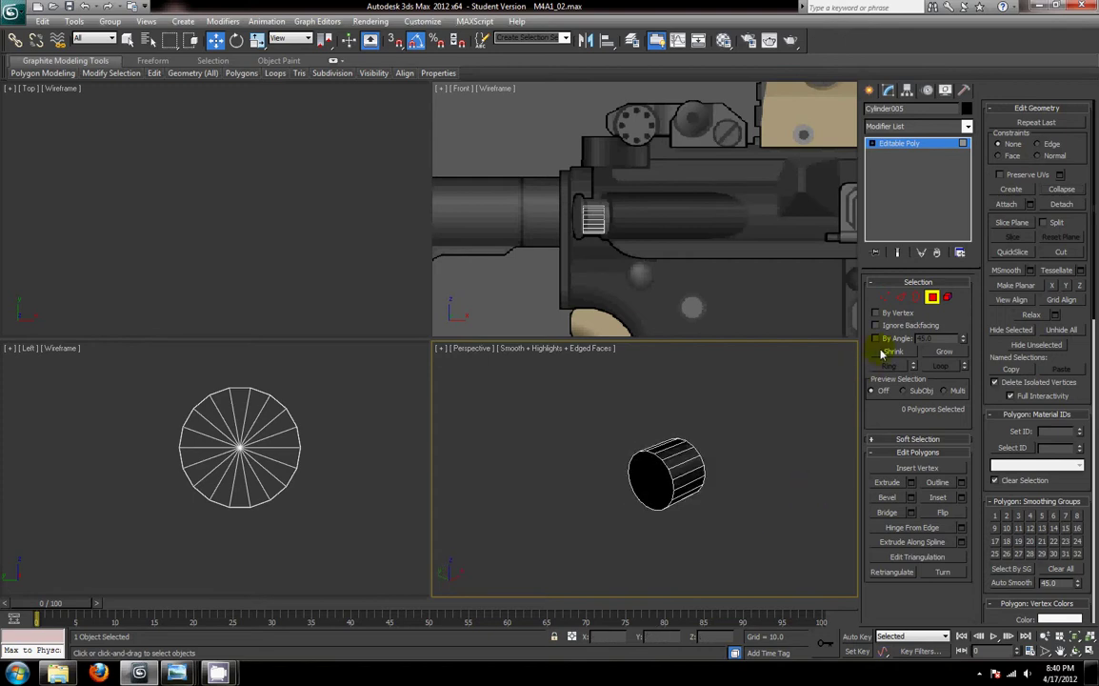
left_click(660, 473)
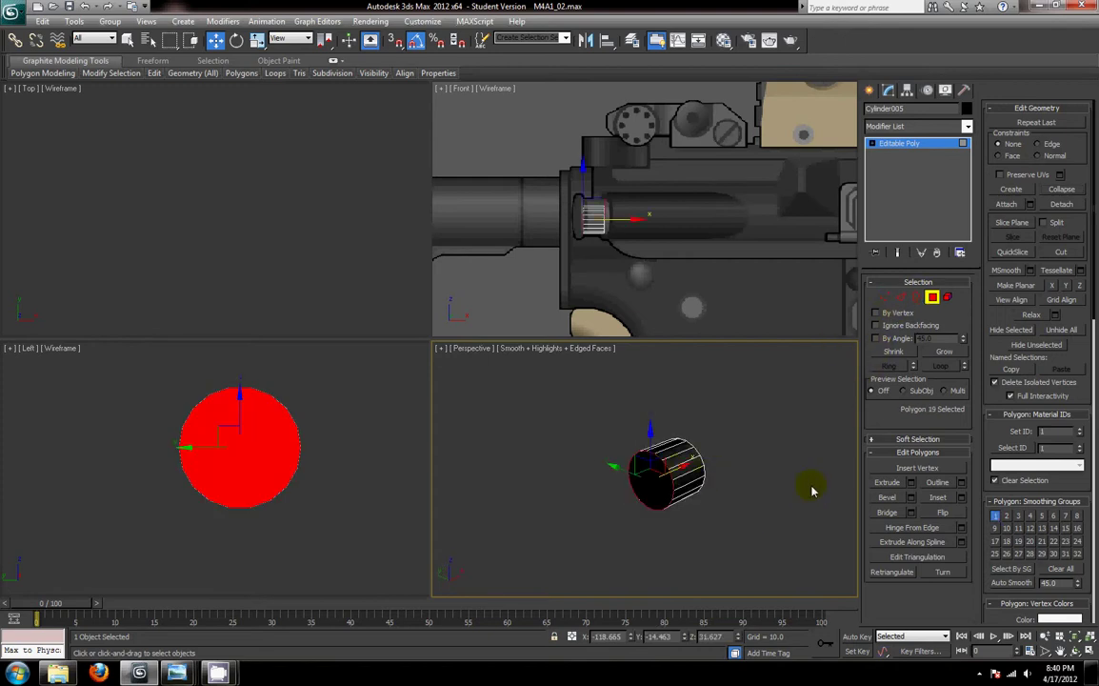
left_click(961, 497)
left_click(651, 514)
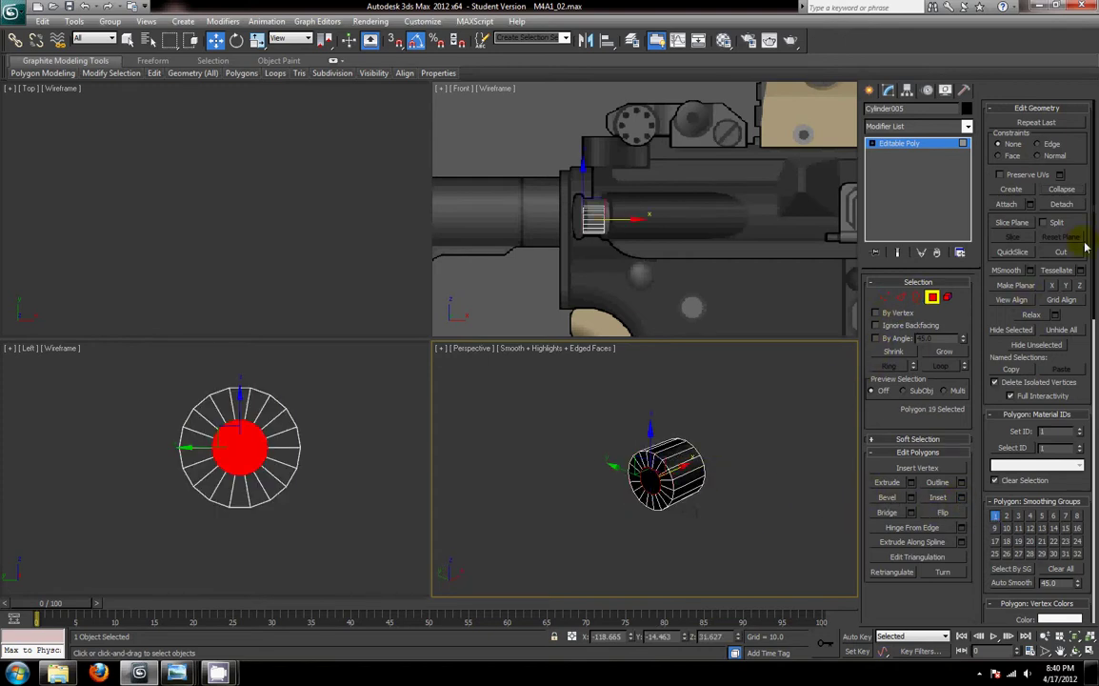
left_click(1070, 193)
- Connect the small cylinder's lengthwise side edges with one loop and move it towards the rear end, to about X -116.7
middle_click_drag(689, 454, 626, 458, "alt")
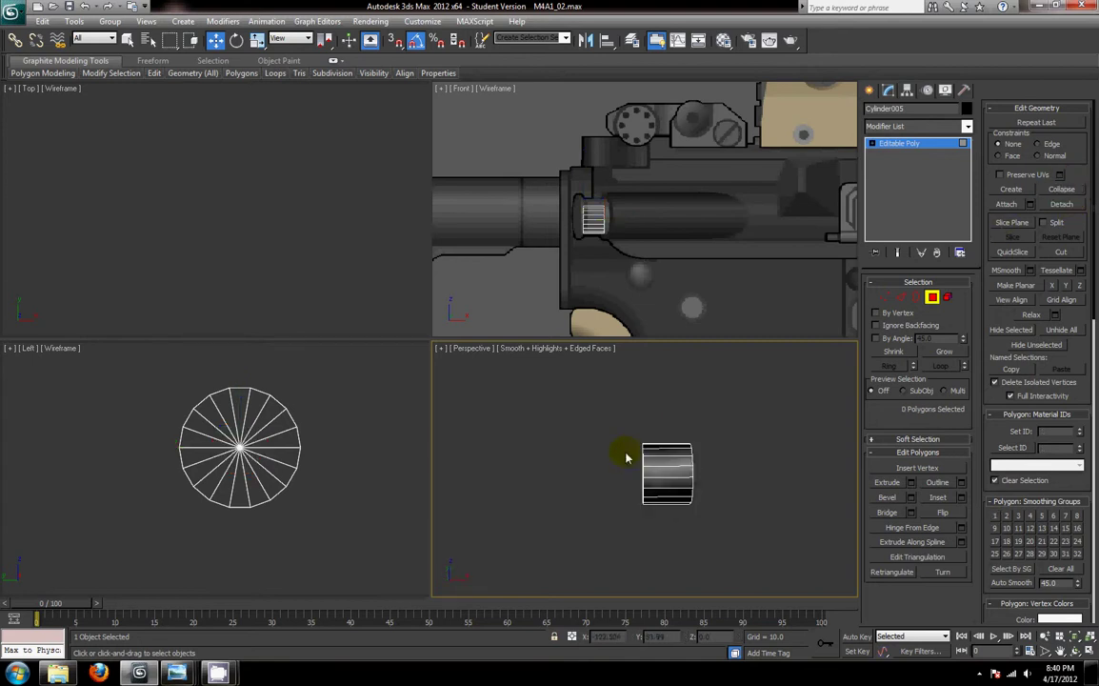
left_click(901, 297)
left_click_drag(650, 422, 667, 555)
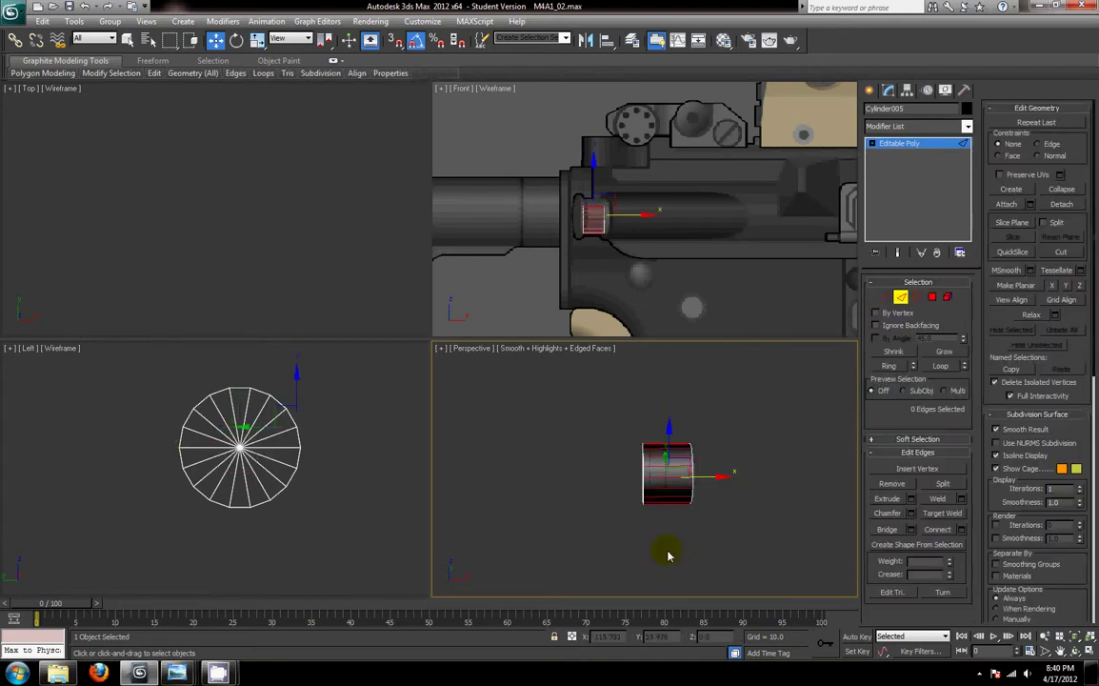
left_click(933, 529)
left_click_drag(708, 477, 693, 477)
- Move the small cylinder's rear end vertices to about X -118.4, matching the reference image
left_click(887, 298)
left_click_drag(589, 419, 624, 507)
scroll(625, 221, "up", 5)
scroll(625, 222, "up", 2)
left_click_drag(503, 160, 534, 334)
left_click_drag(577, 250, 576, 249)
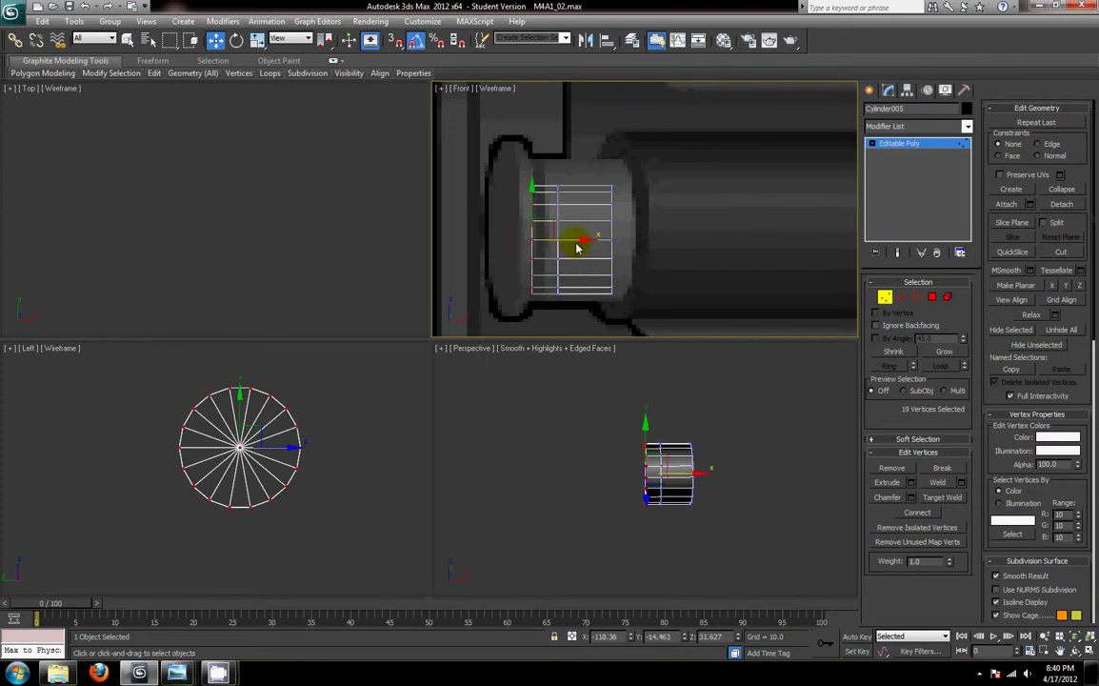
- Extrude the band of 18 side polygons at the small cylinder's rear end by Local Normal with a height of 1
left_click(901, 296)
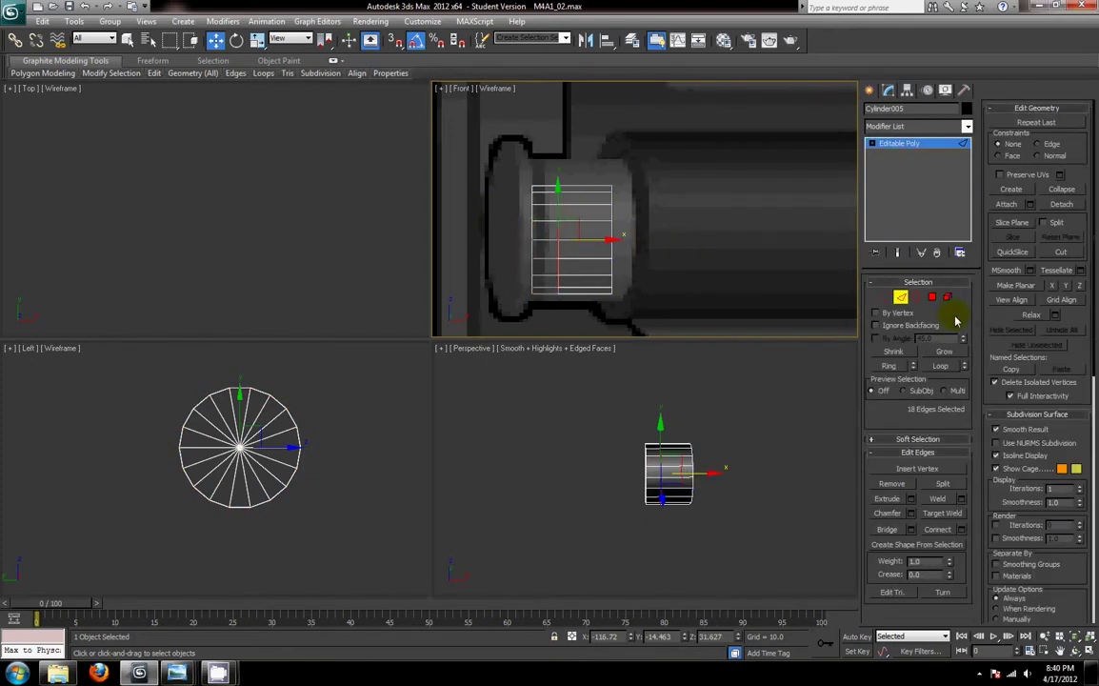
left_click(931, 296)
left_click_drag(546, 246, 552, 301)
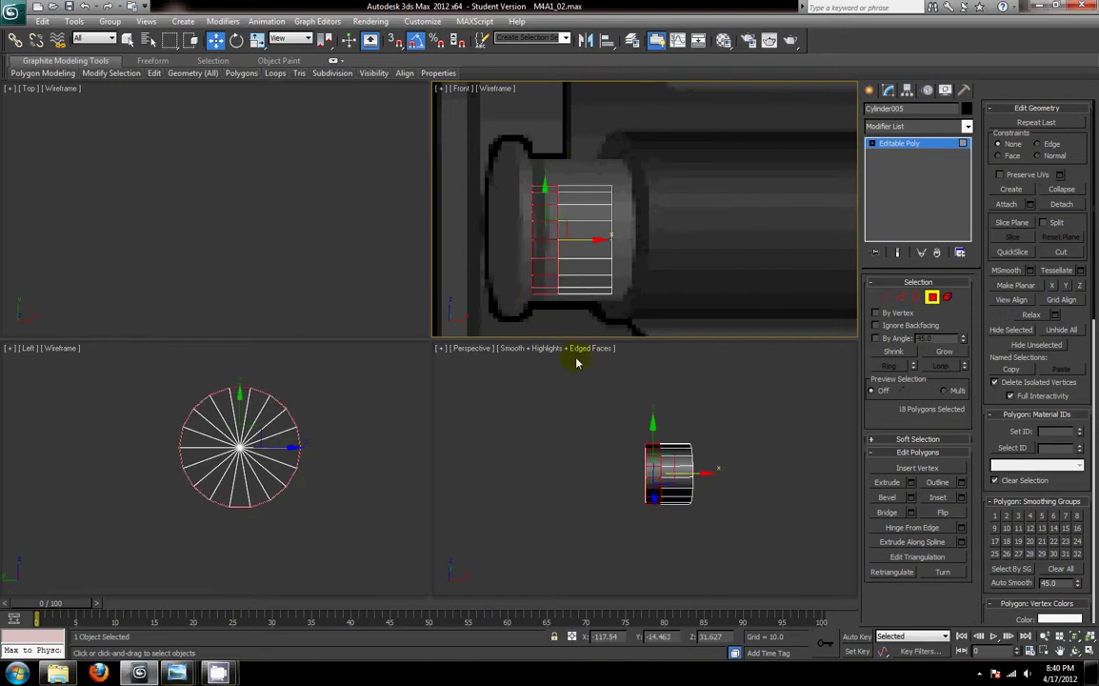
right_click(731, 492)
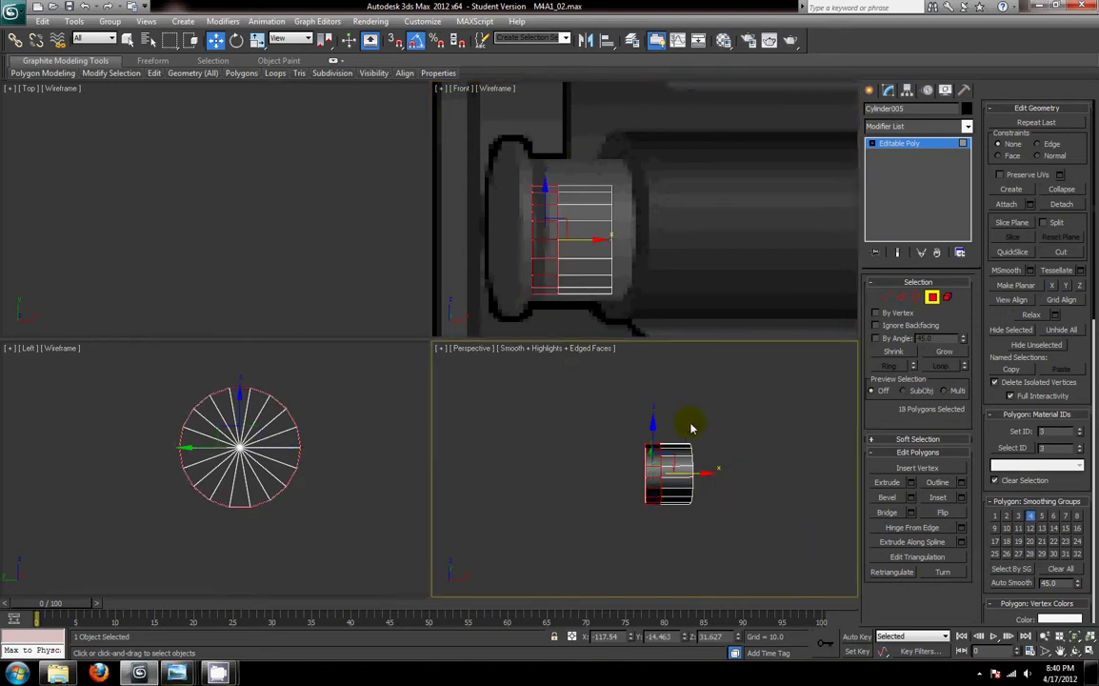
right_click(754, 487)
left_click(607, 487)
left_click(913, 483)
left_click(664, 486)
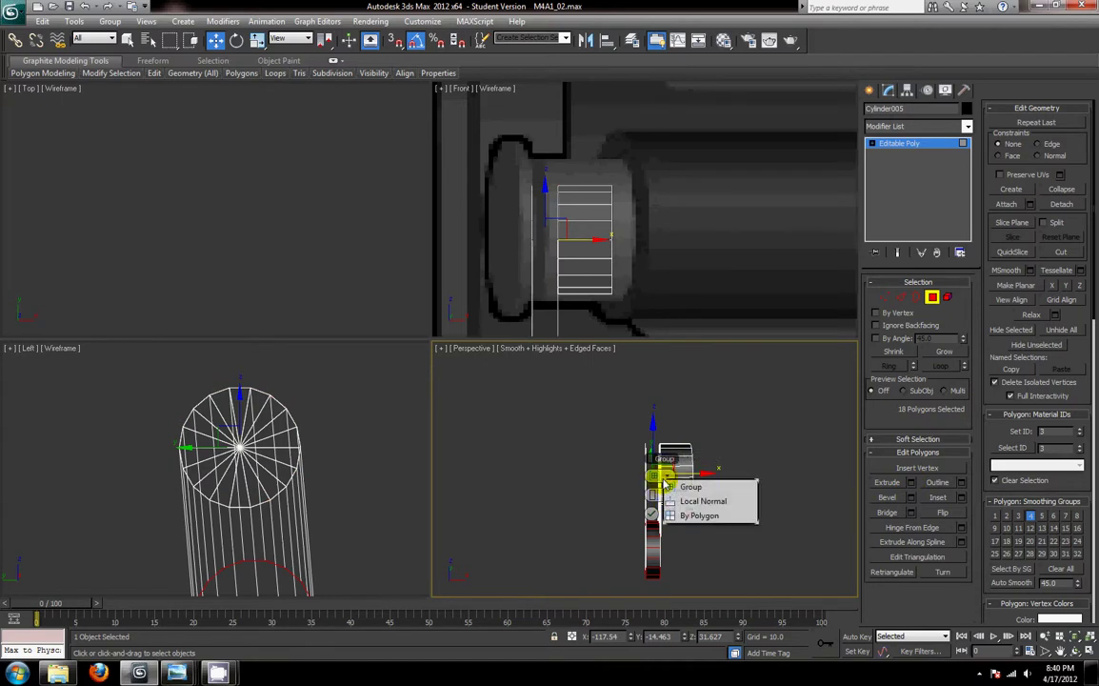
left_click(712, 503)
right_click(655, 497)
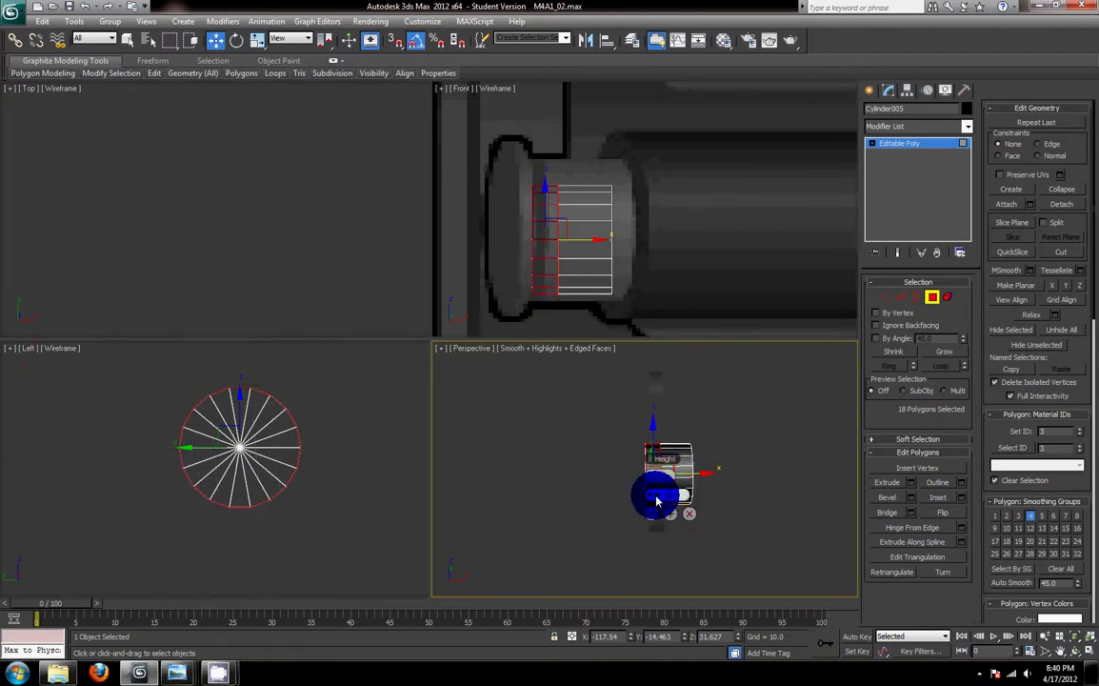
left_click_drag(655, 501, 657, 502)
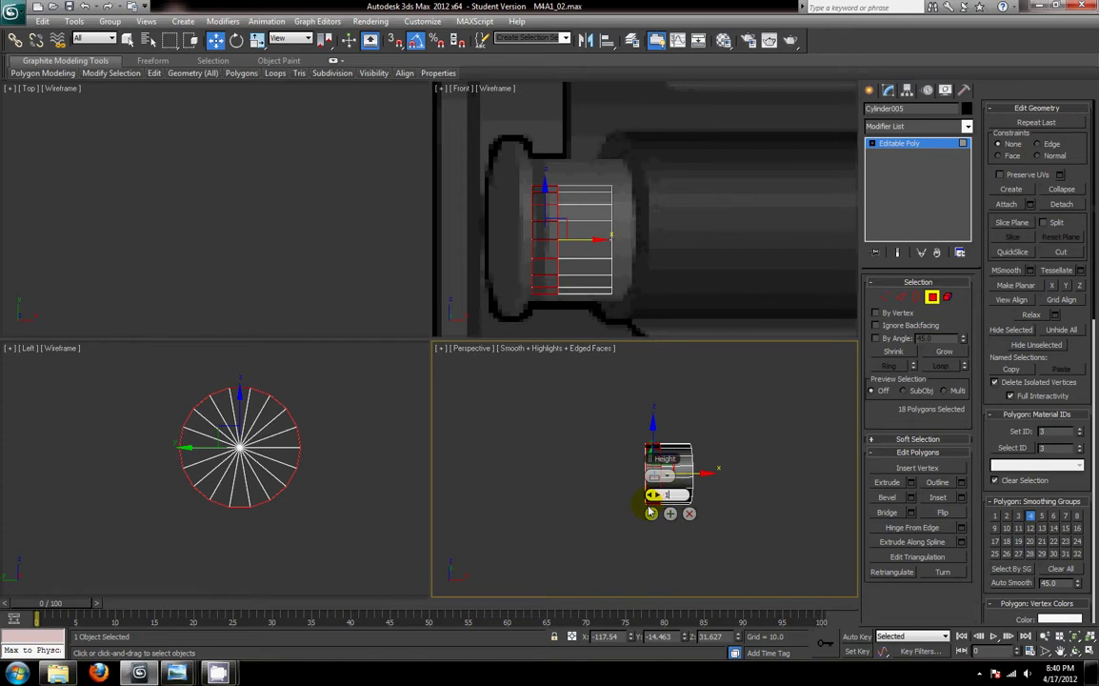
key("Return")
left_click(651, 514)
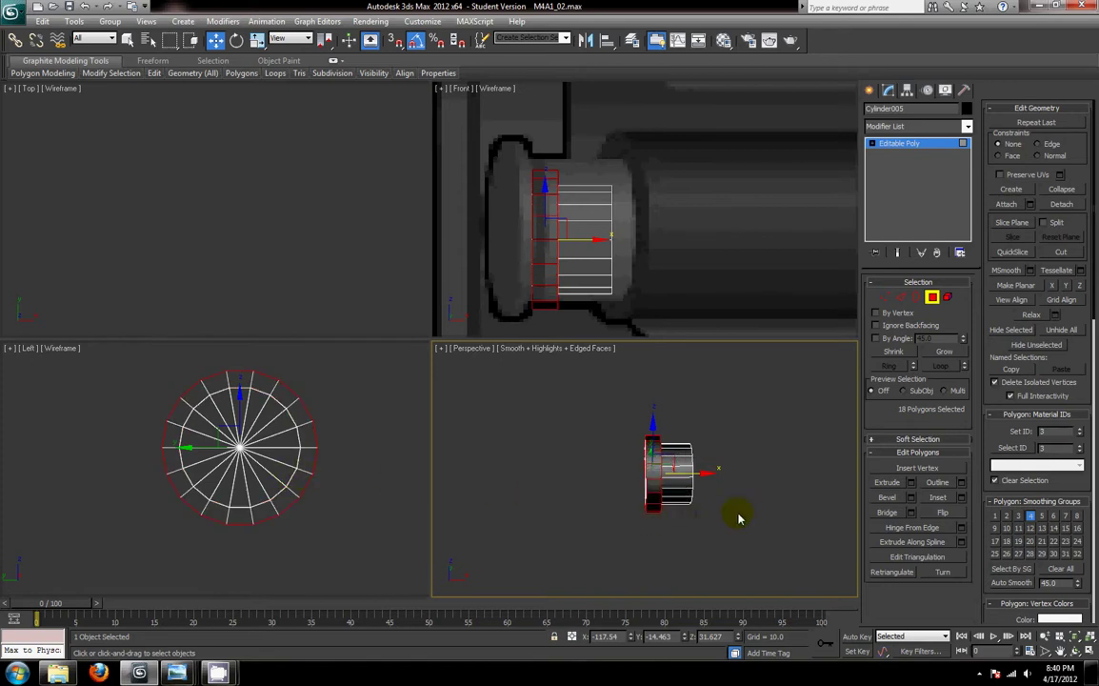
- Select the outer edge loop on the flange's front side and move it rearward to about X -117.4 to slope the shoulder
middle_click_drag(736, 514, 774, 477, "alt")
left_click(901, 298)
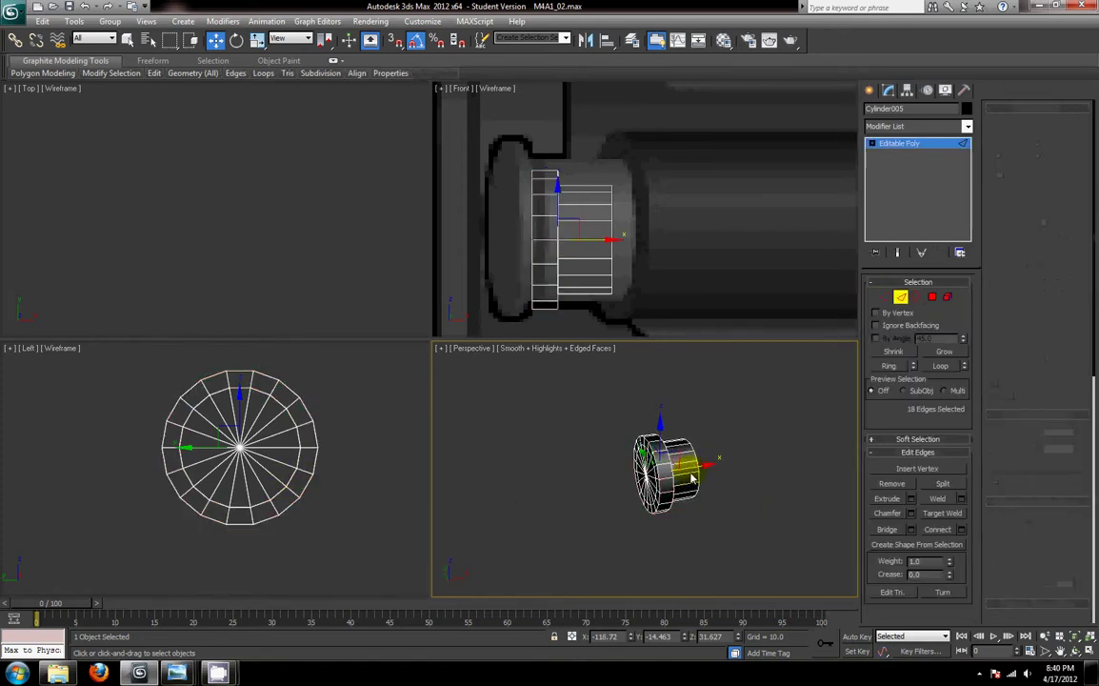
left_click(666, 454)
key("z")
scroll(722, 501, "down", 10)
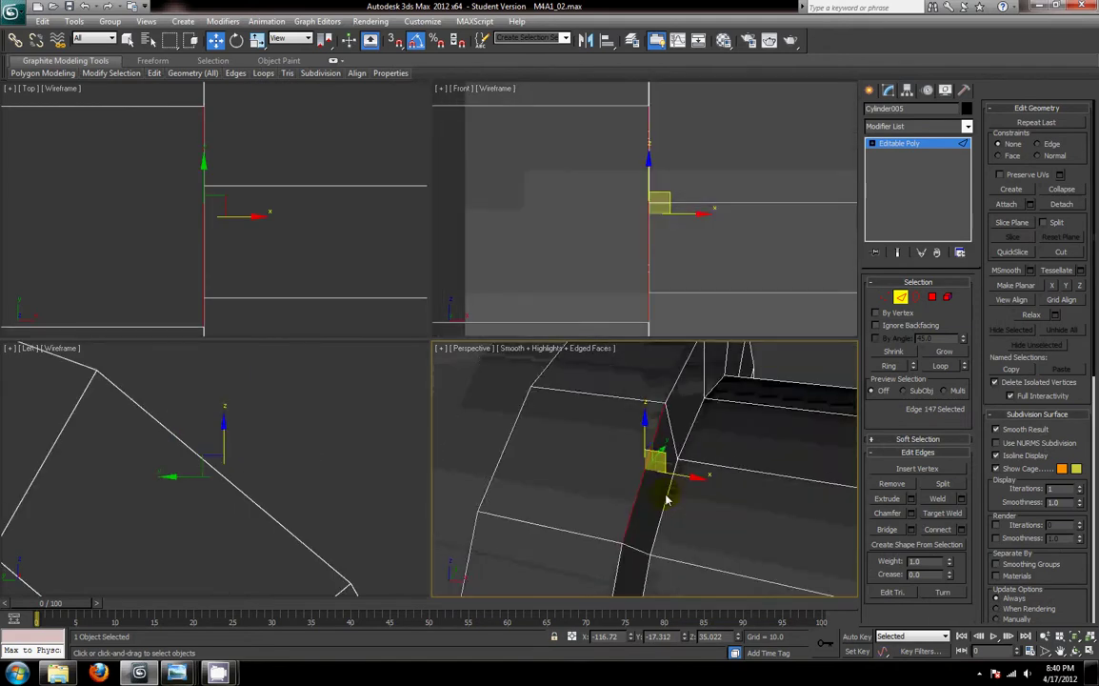
left_click(939, 367)
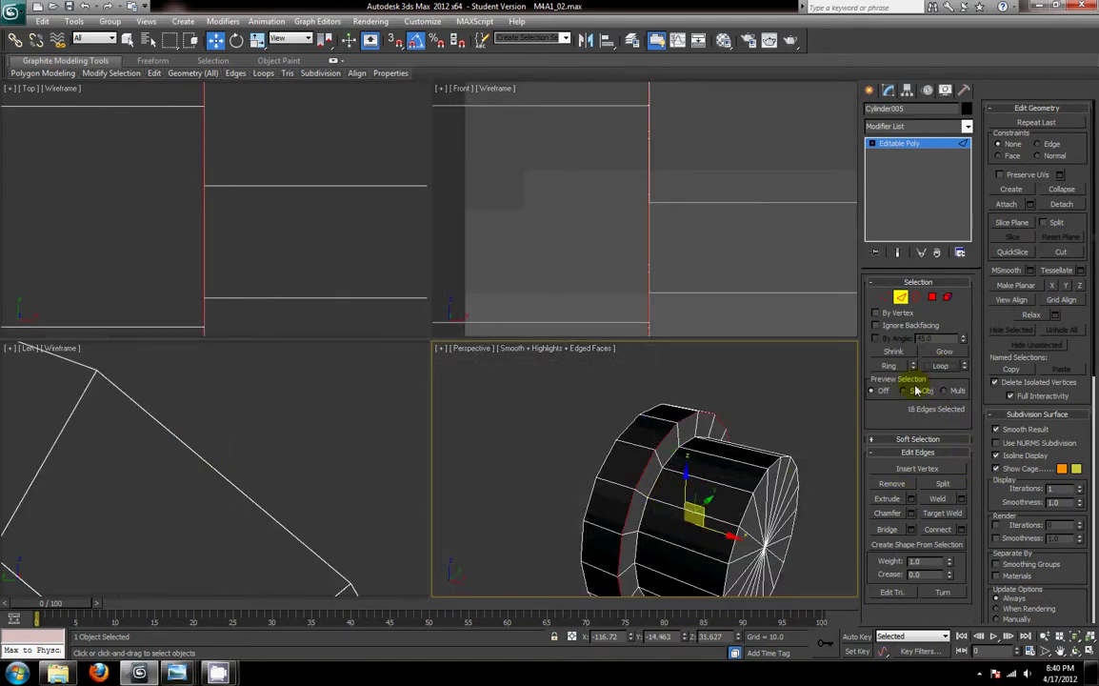
middle_click_drag(715, 520, 726, 492)
left_click_drag(738, 512, 716, 507)
middle_click_drag(723, 505, 755, 530, "alt")
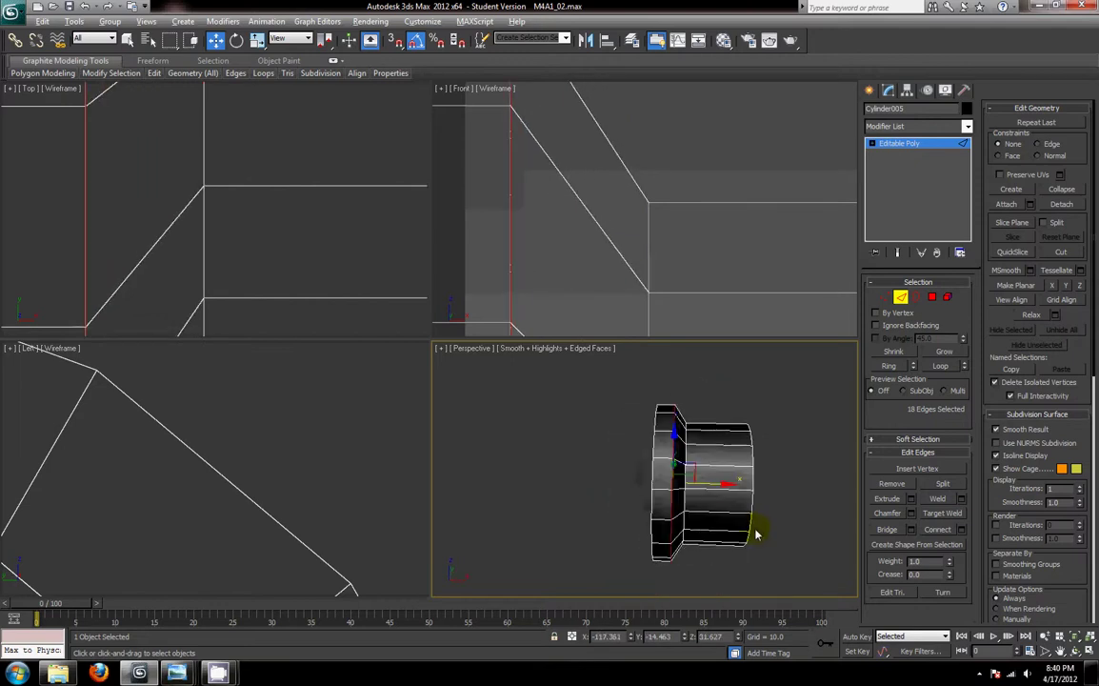
right_click(796, 530)
left_click(826, 463)
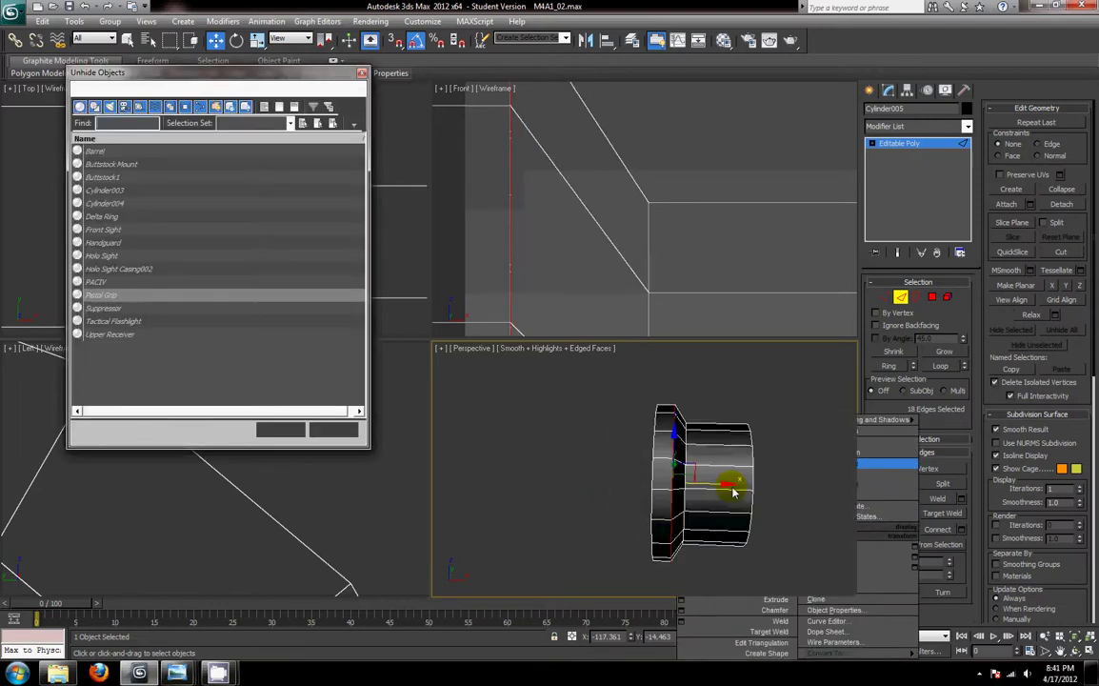
left_click(333, 433)
- Unhide all objects so the small cylinder is shown with the complete rifle
right_click(758, 478)
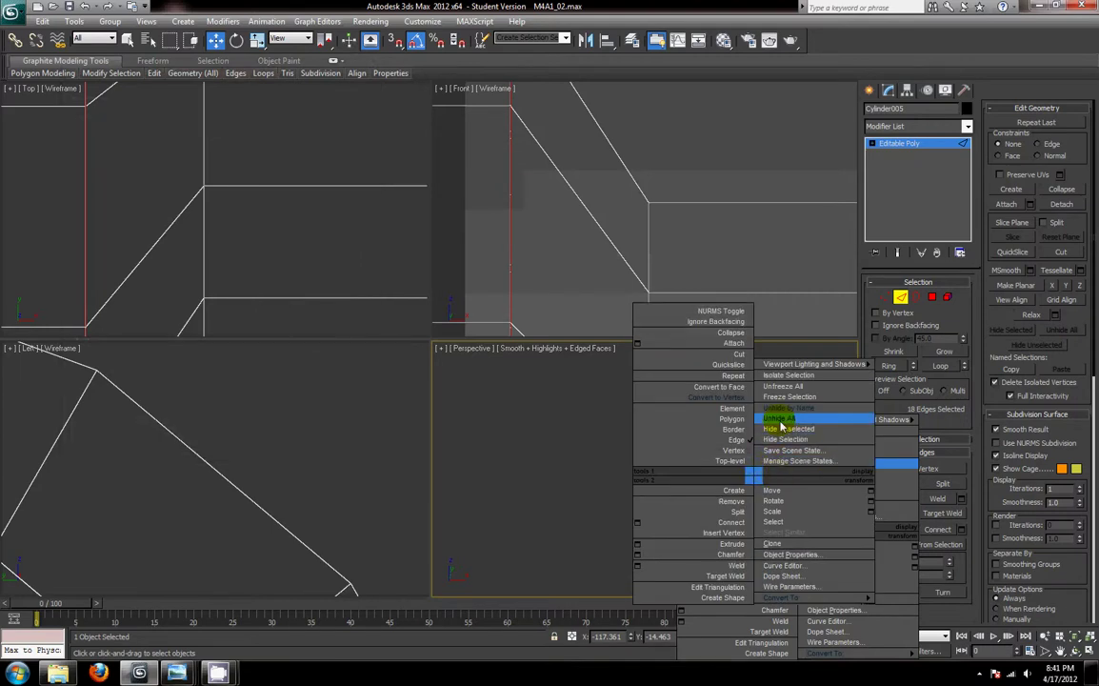
left_click(779, 420)
scroll(669, 459, "down", 5)
middle_click_drag(726, 470, 702, 459)
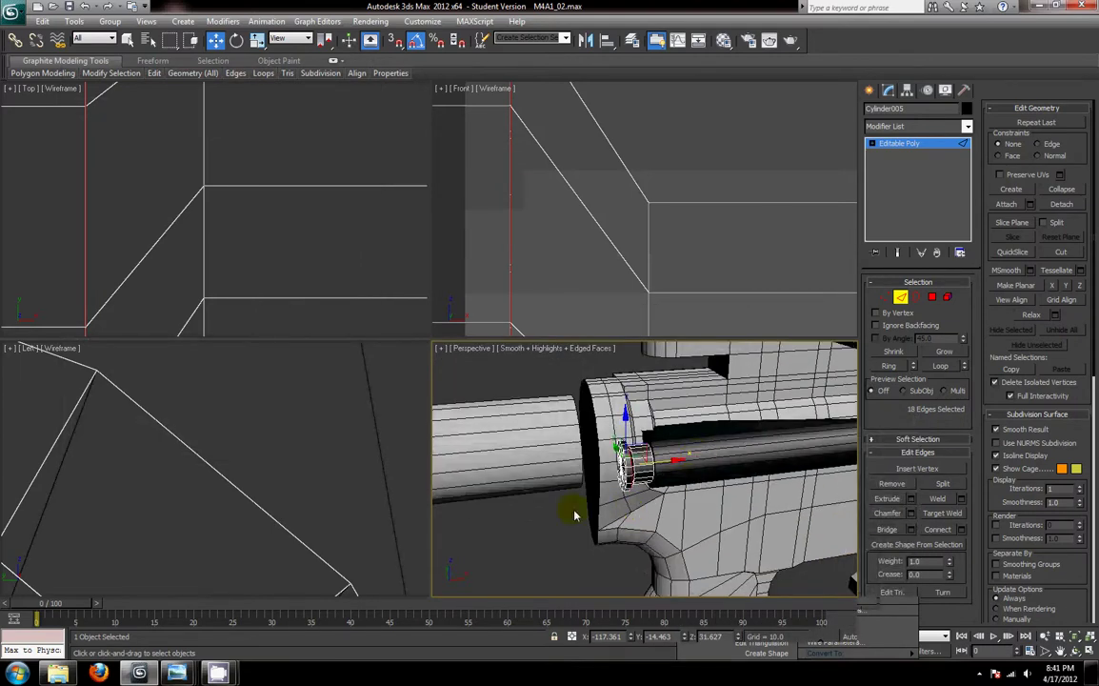
- Hide everything except the receiver, the half-round housing and the small flanged cylinder
left_click(574, 532)
left_click(901, 297)
left_click(695, 459)
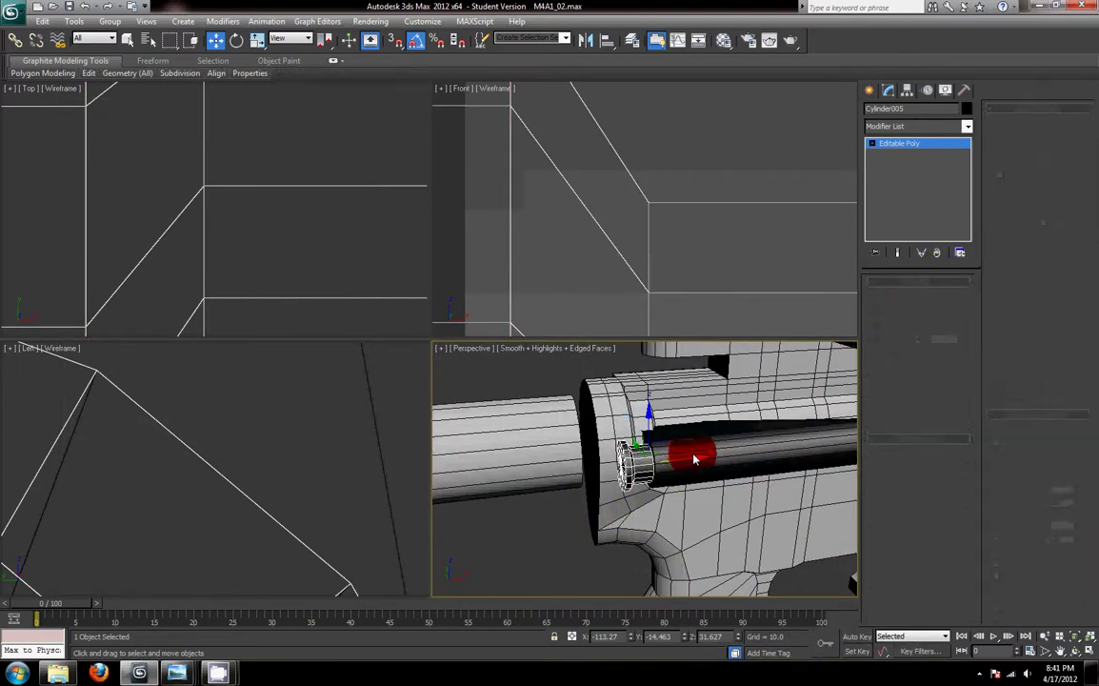
left_click(669, 493, "ctrl")
left_click(630, 477, "ctrl")
right_click(708, 502)
left_click(728, 453)
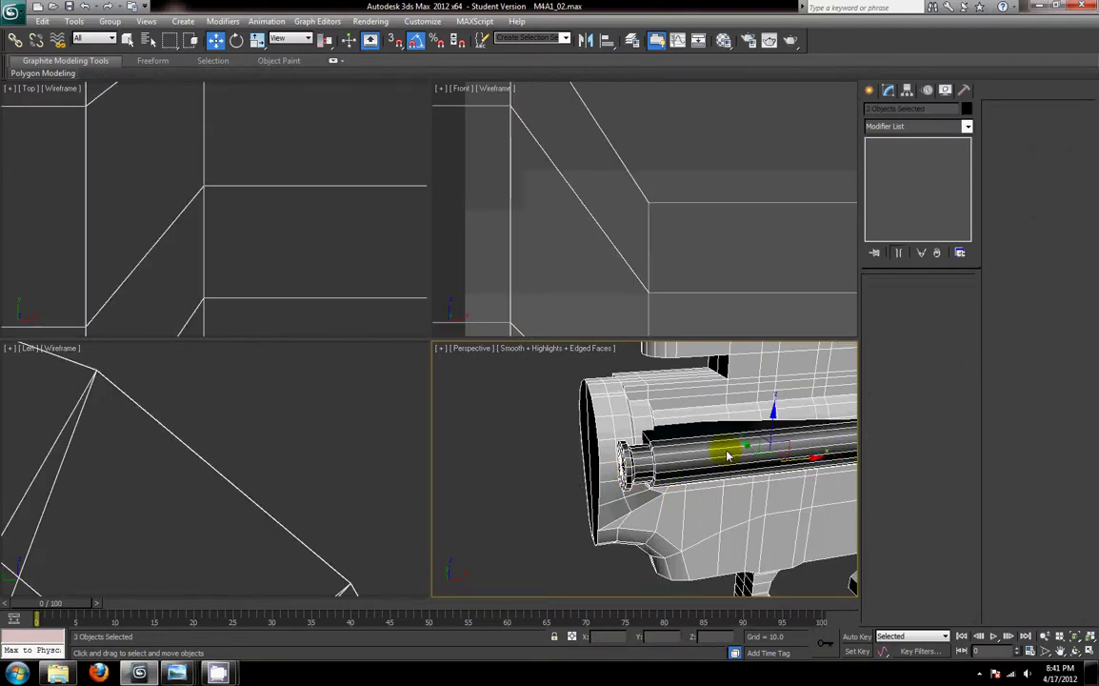
- Attach the small flanged cylinder to the half-round housing as one editable poly
middle_click_drag(726, 454, 805, 491, "alt")
left_click(500, 516)
middle_click_drag(617, 503, 573, 474, "alt")
key("alt+w")
left_click(654, 375)
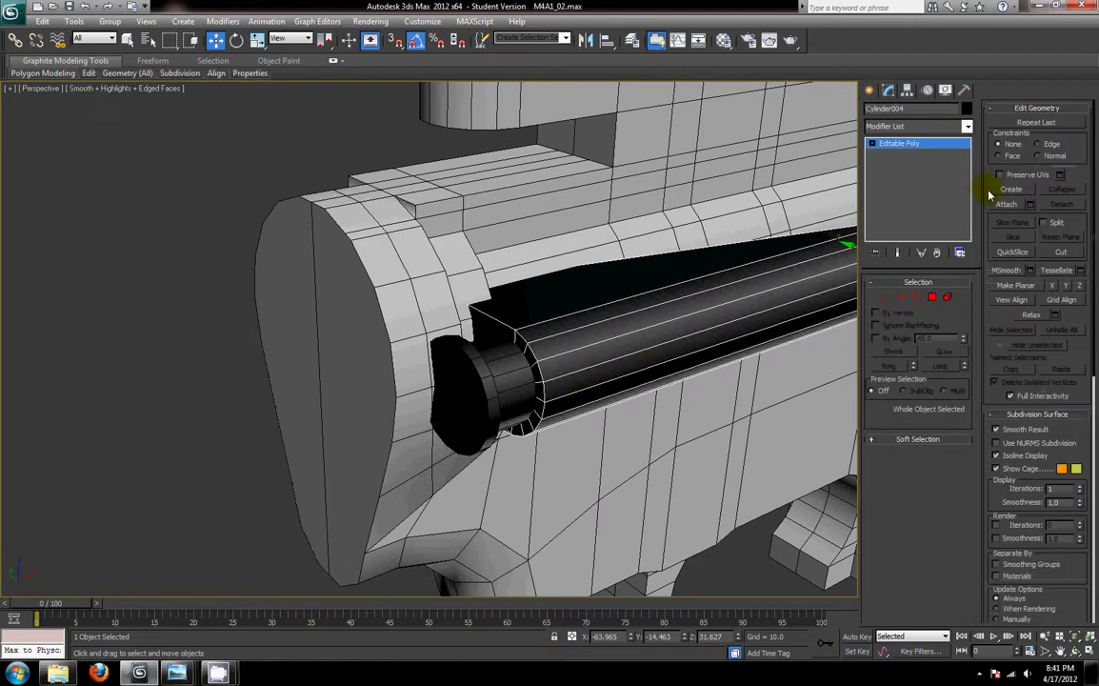
left_click(1006, 205)
left_click(434, 367)
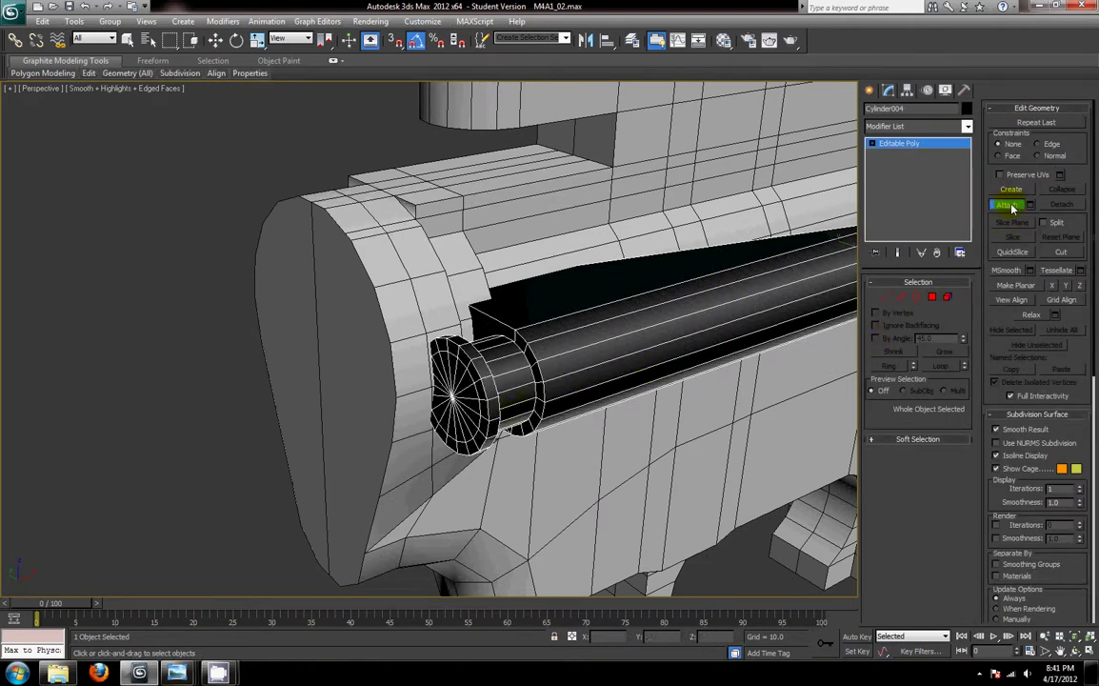
left_click(1011, 208)
- Select all vertices of the flange and its sloped shoulder and move them forward along X to shorten the neck
left_click(885, 298)
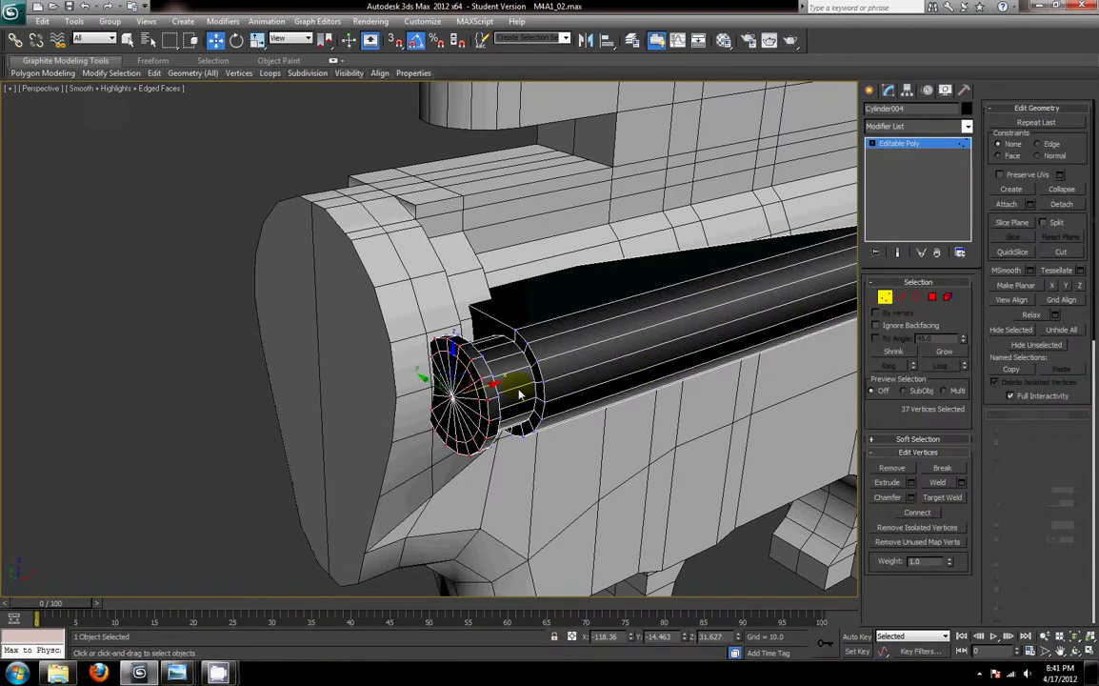
middle_click_drag(520, 392, 442, 369, "alt")
left_click_drag(408, 299, 481, 560)
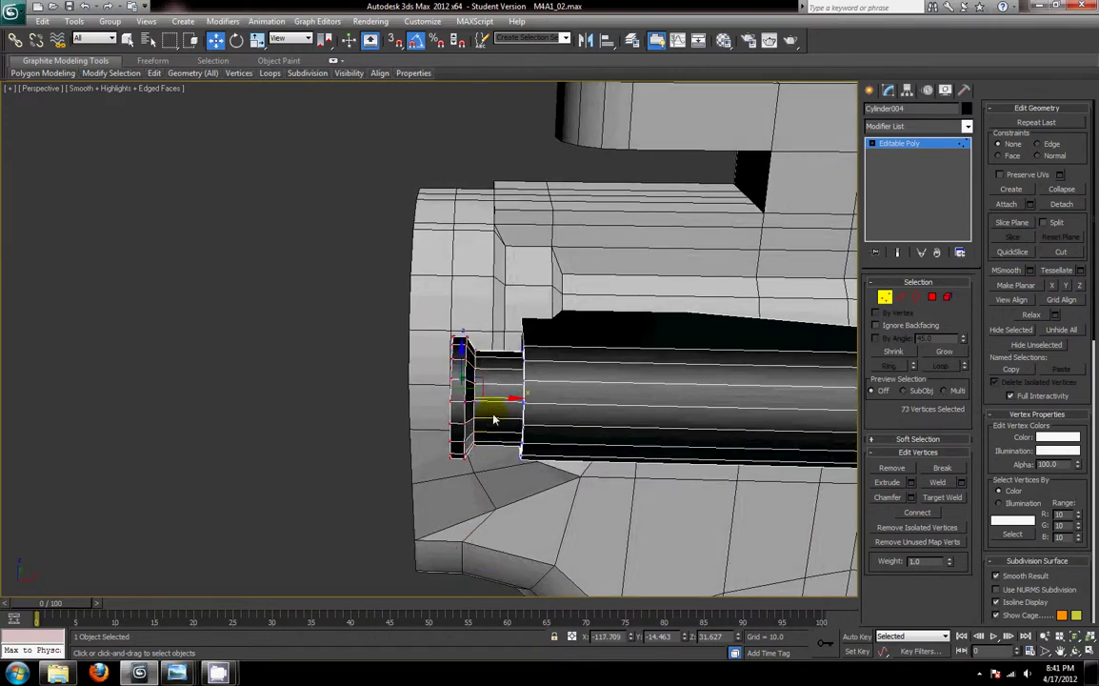
left_click_drag(497, 404, 512, 410)
left_click(476, 468)
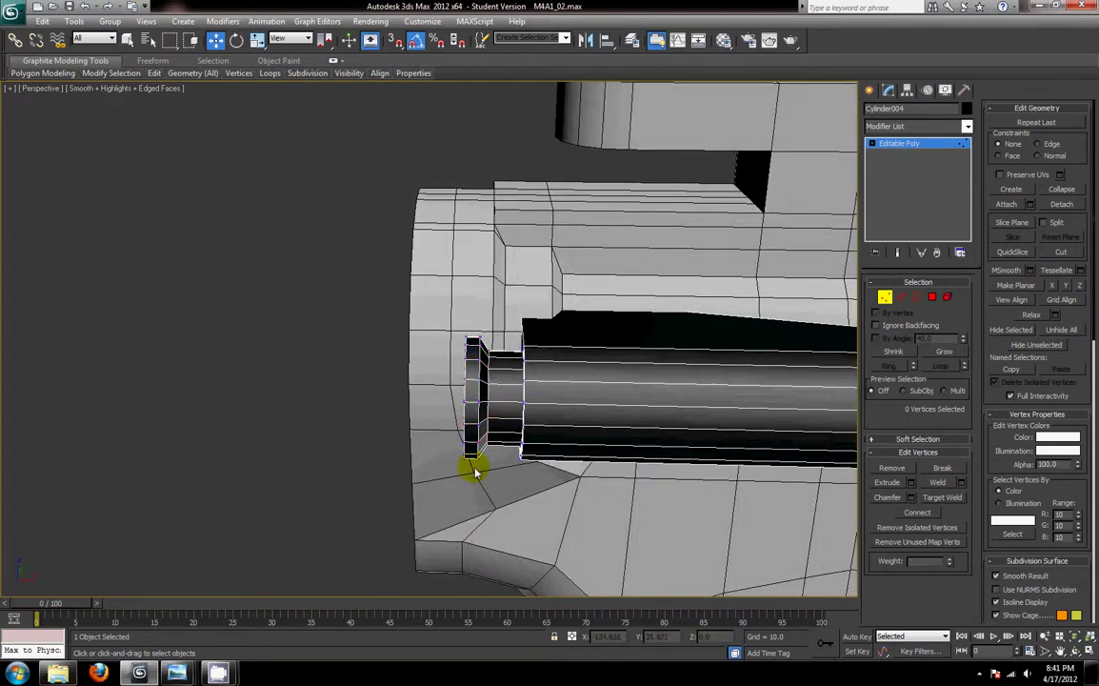
scroll(486, 473, "down", 3)
middle_click_drag(544, 499, 530, 470, "alt")
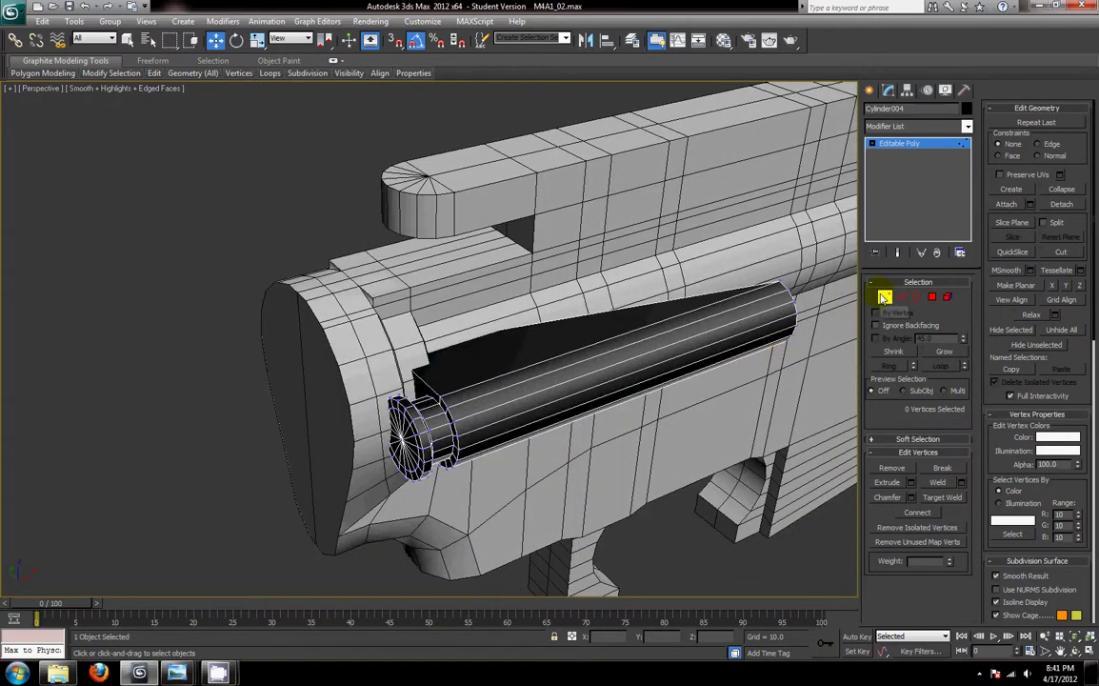
left_click(883, 298)
- Select the three inner vertices at the housing's rear end and move them along Y deeper into the receiver
middle_click_drag(456, 397, 469, 404, "alt")
key("F3")
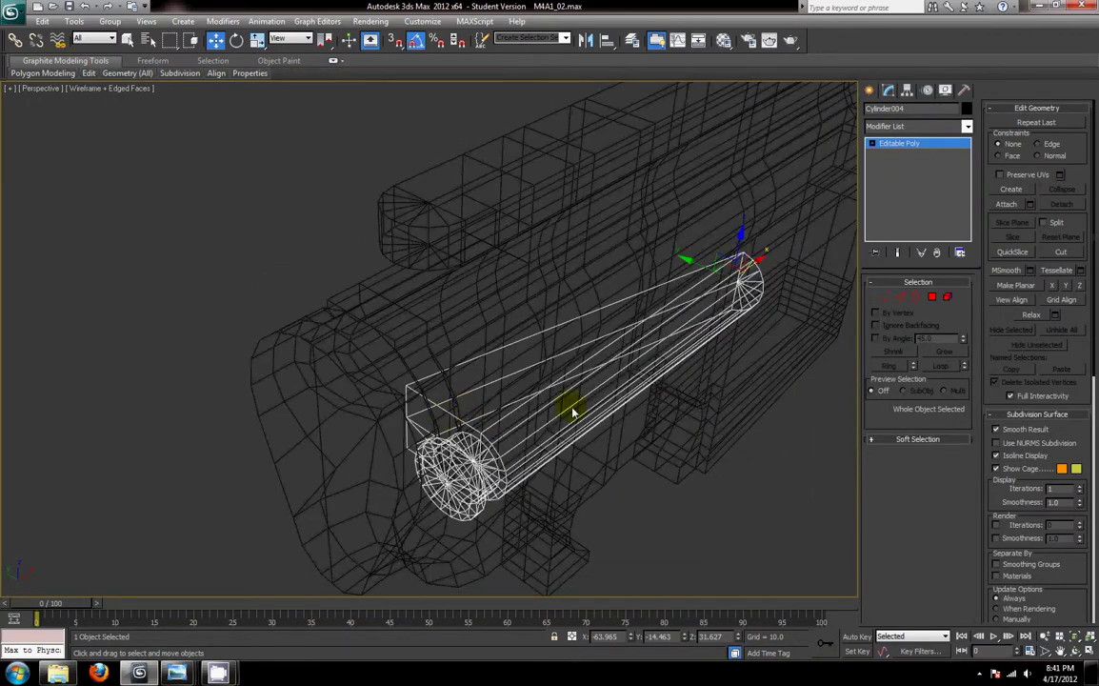
left_click(884, 297)
middle_click_drag(328, 388, 383, 396, "alt")
left_click_drag(410, 419, 483, 542)
left_click_drag(431, 476, 365, 428)
left_click(884, 298)
middle_click_drag(609, 476, 510, 473, "alt")
key("F3")
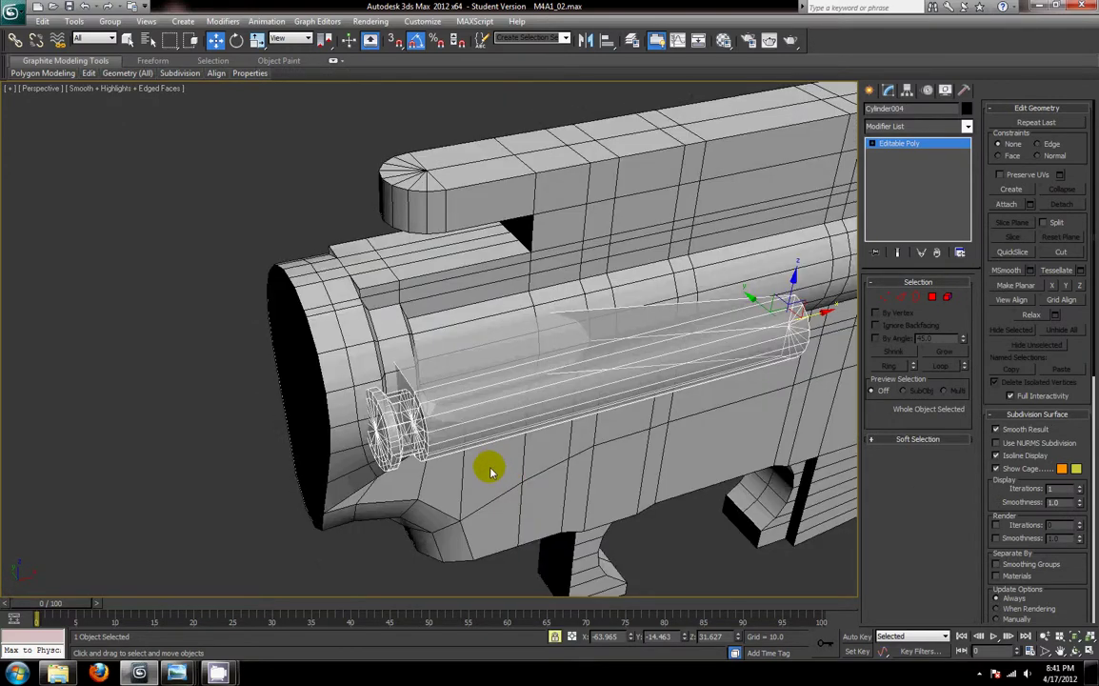
key("alt+x")
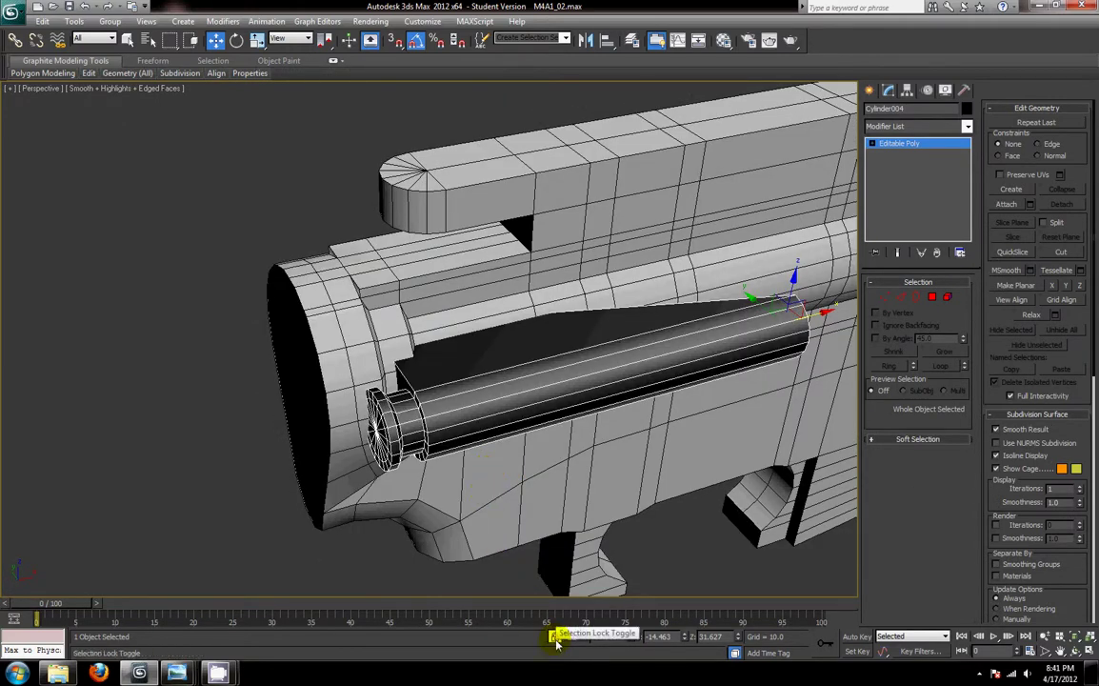
- Rotate the combined cylinder part 15 degrees about Z and move it along Y to about -7.2, toward the receiver
middle_click_drag(589, 412, 587, 430)
middle_click_drag(497, 463, 542, 422)
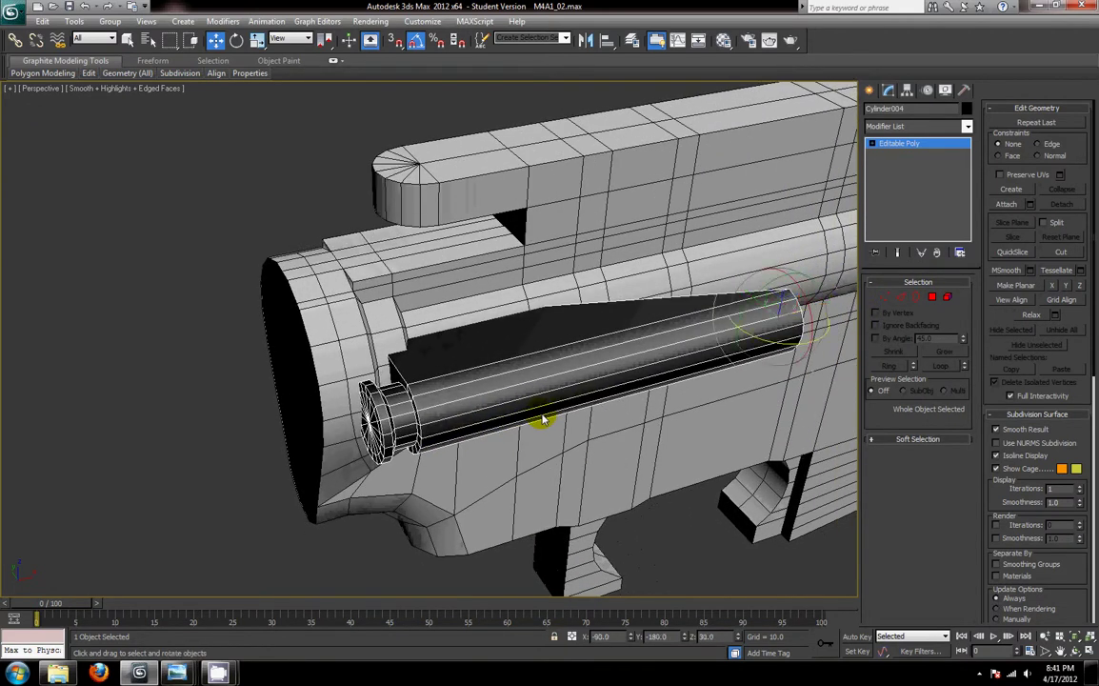
key("e")
left_click_drag(759, 348, 770, 348)
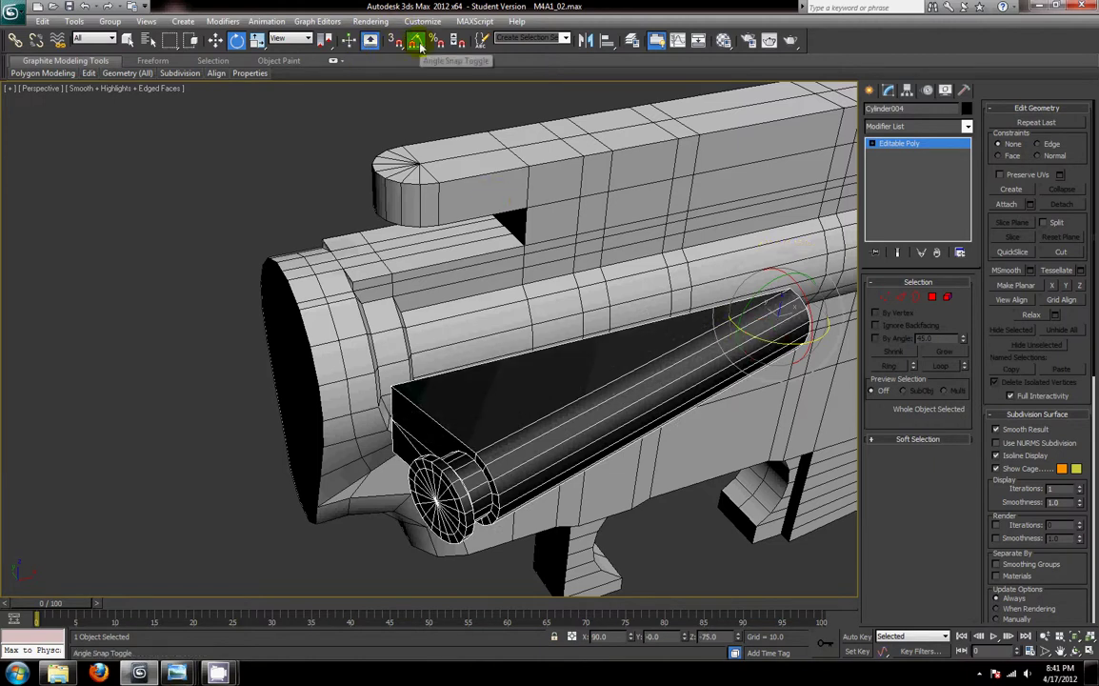
key("w")
left_click_drag(758, 304, 723, 262)
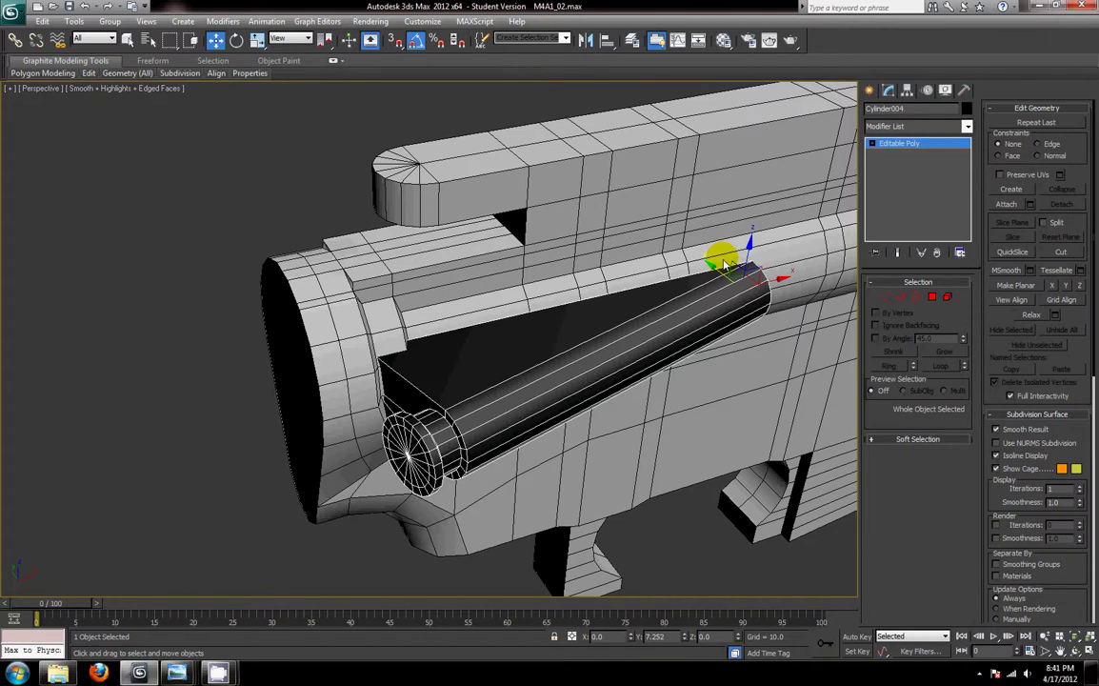
- Try to move the lower inner corner vertex at the housing's rear end forward to about X -113.2
middle_click_drag(585, 343, 620, 378, "alt")
scroll(524, 361, "up", 3)
scroll(623, 351, "up", 3)
scroll(609, 390, "down", 3)
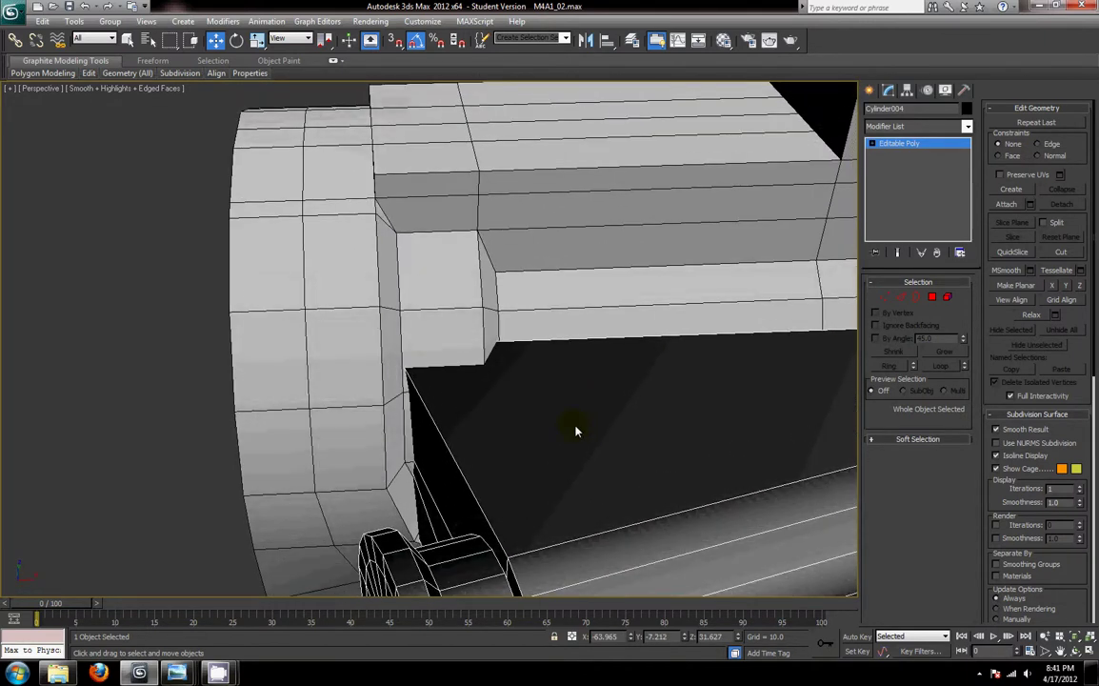
middle_click_drag(543, 486, 534, 385, "alt")
key("F3")
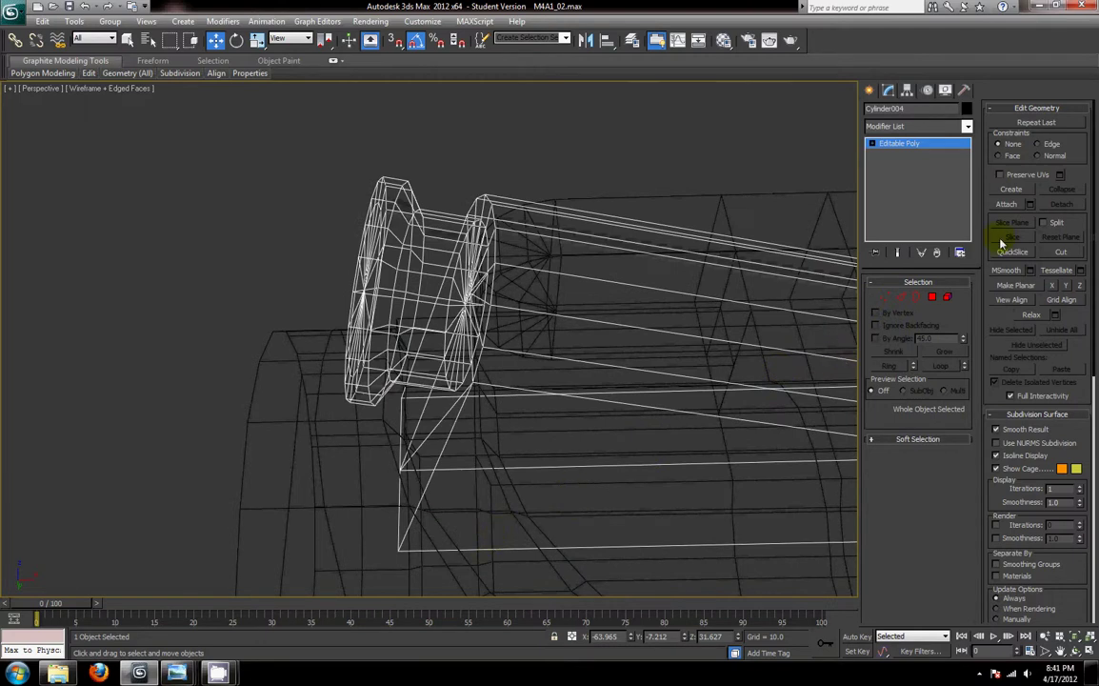
left_click(884, 297)
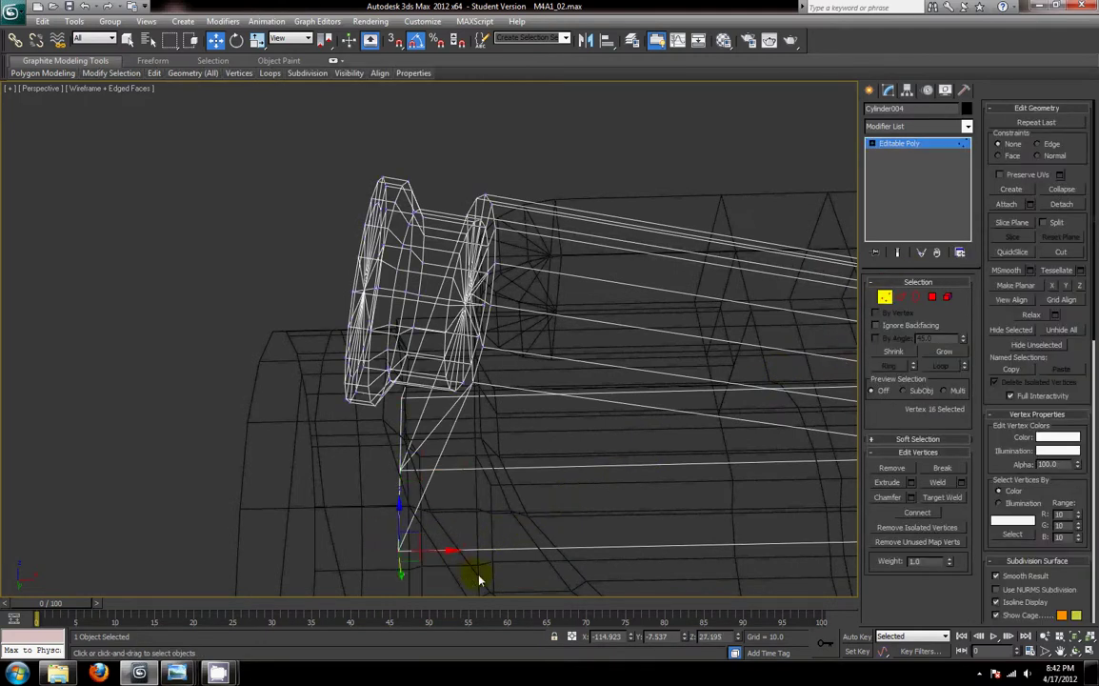
key("F3")
mouse_move(446, 552)
left_mouse_down()
mouse_move(475, 572)
mouse_move(508, 574)
left_mouse_up()
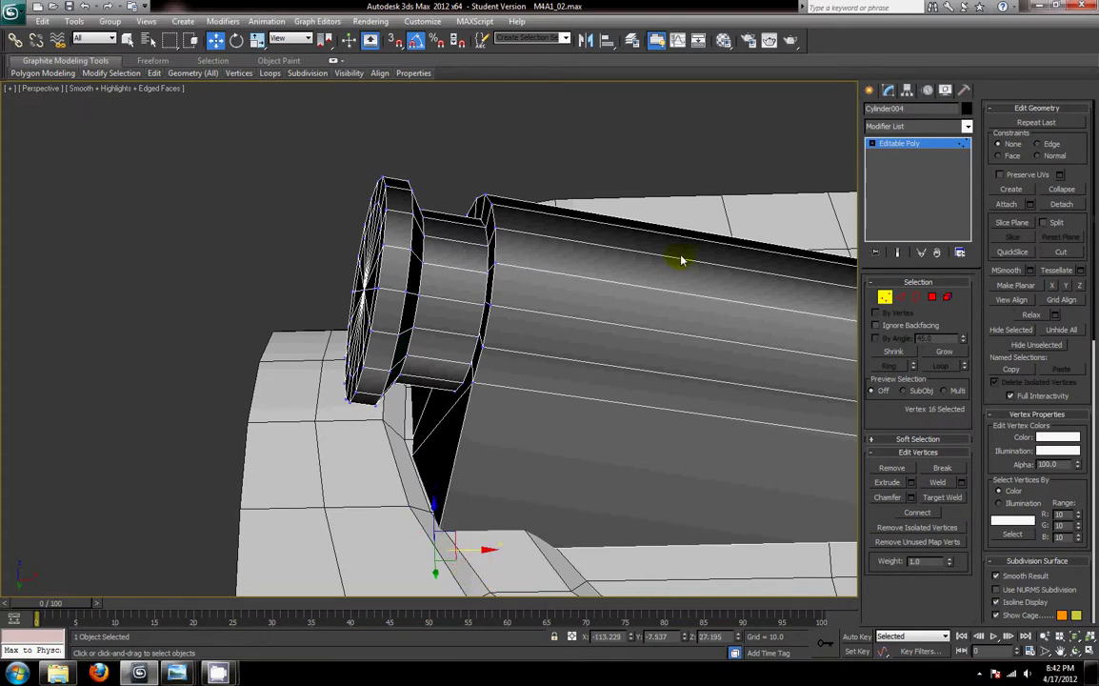
left_click(883, 296)
- Try placing the part at about X -63.3 and Y -3.1, and compare it with the reference in the front view
scroll(600, 439, "down", 5)
middle_click_drag(560, 433, 492, 424)
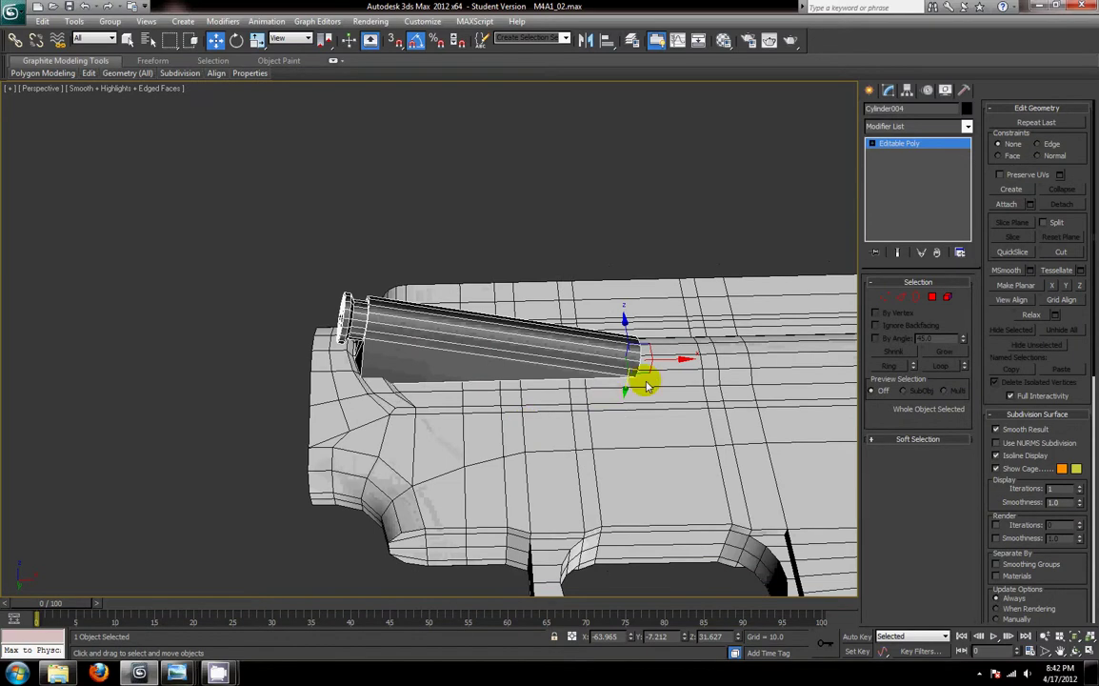
left_click_drag(665, 361, 671, 368)
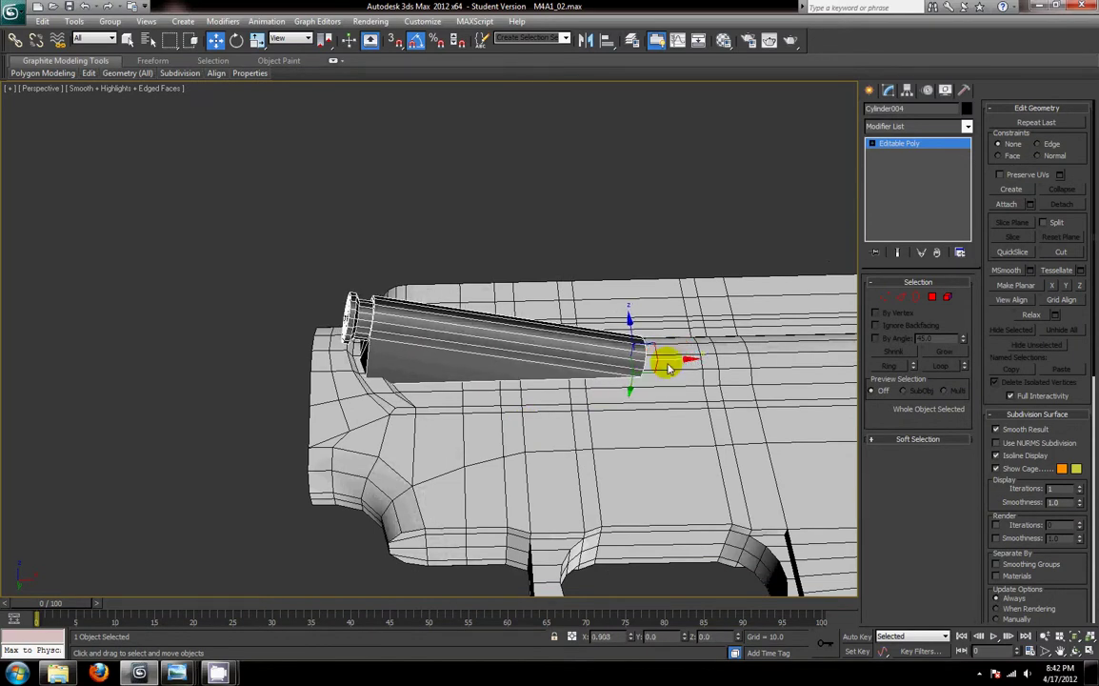
middle_click_drag(644, 451, 665, 506, "alt")
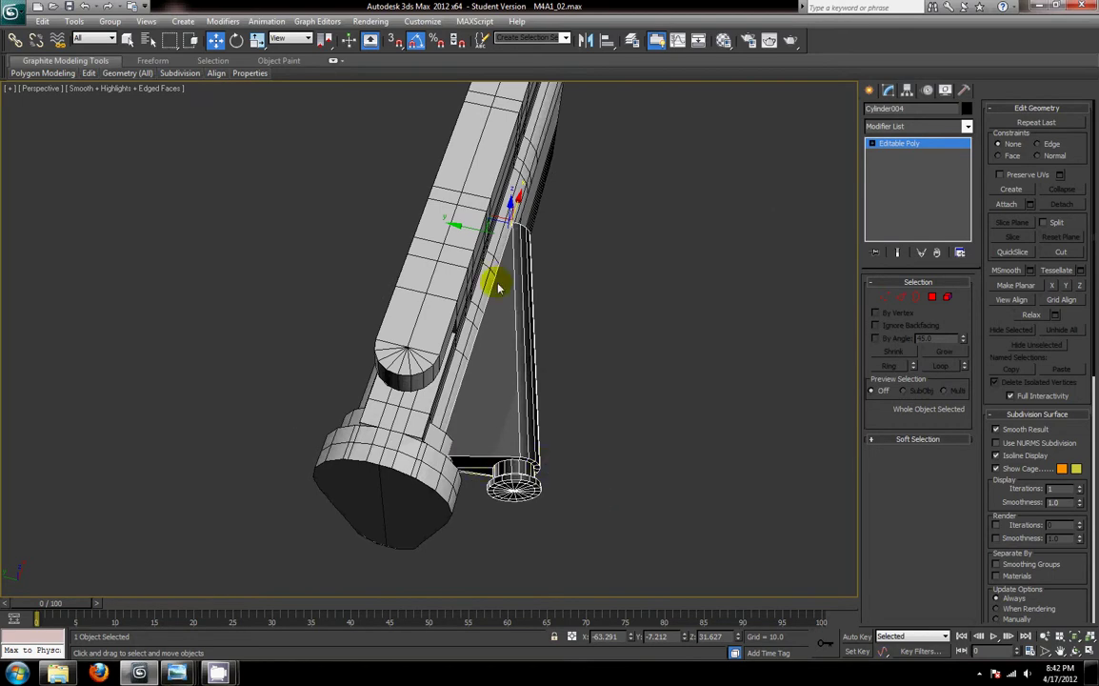
left_click_drag(476, 238, 451, 240)
middle_click_drag(657, 334, 571, 275, "alt")
key("alt+w")
scroll(634, 236, "down", 8)
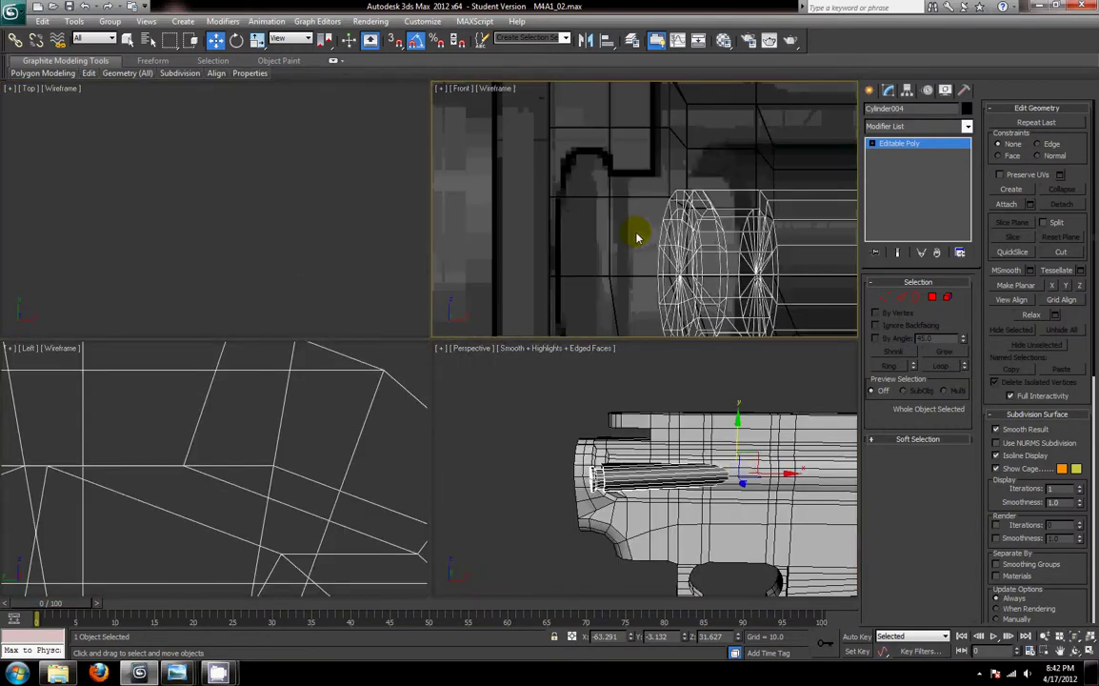
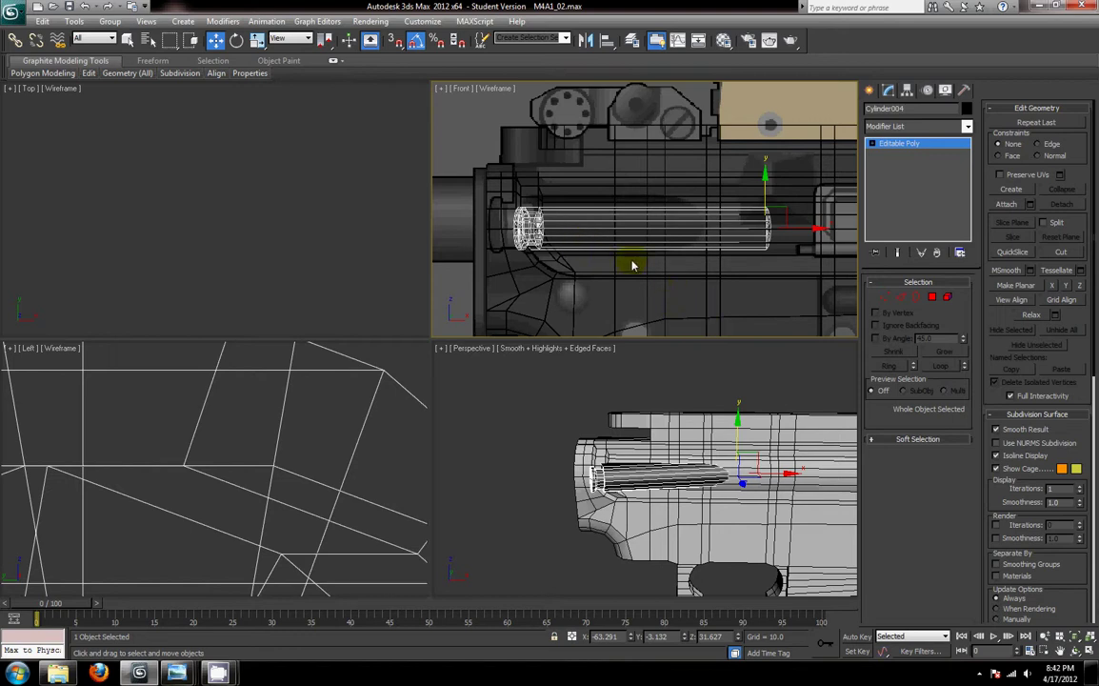
- Try rotating the part further outward and moving it along Y to about 2.0, and undo back to Y -7.2
middle_click_drag(700, 490, 739, 563, "alt")
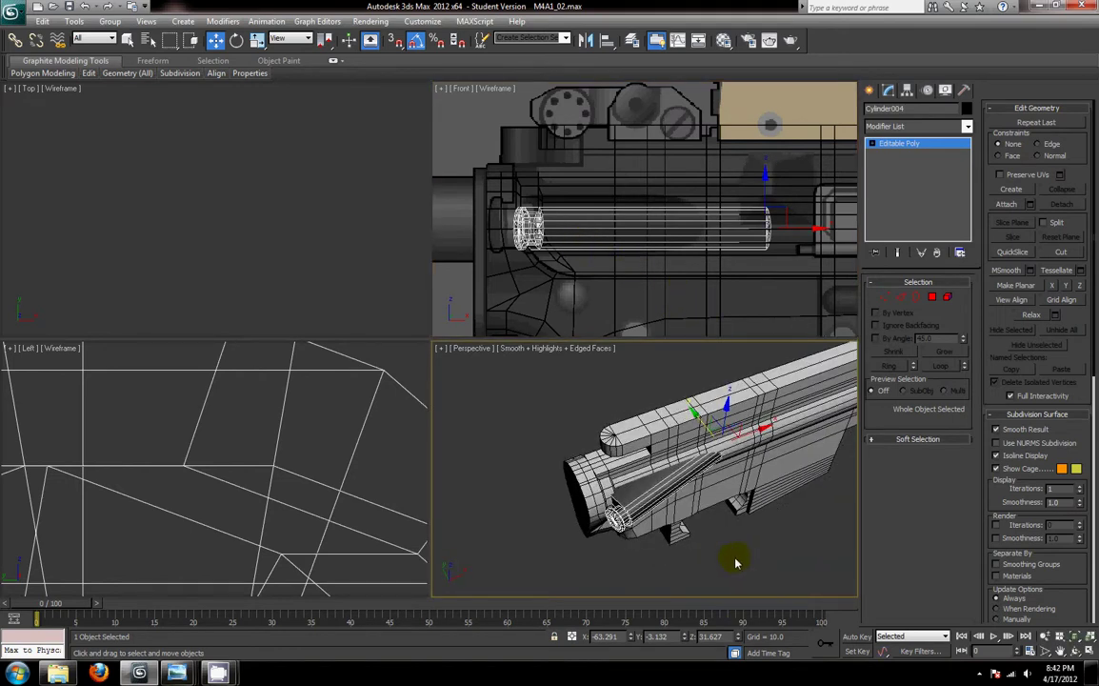
key("e")
key("w")
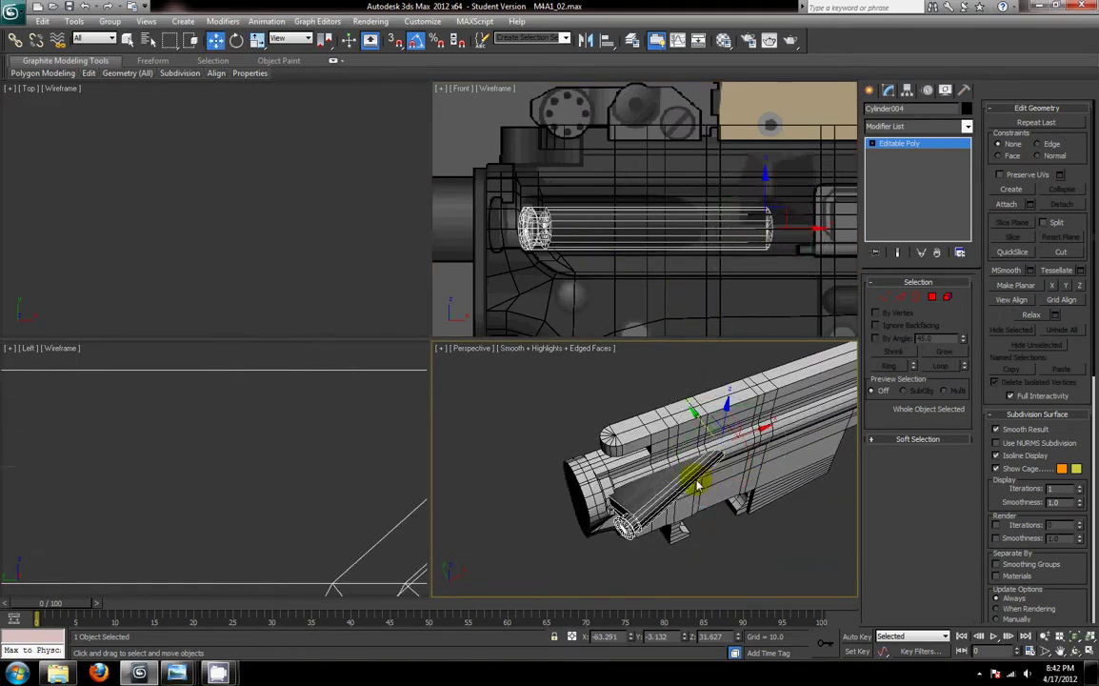
left_click_drag(705, 434, 696, 422)
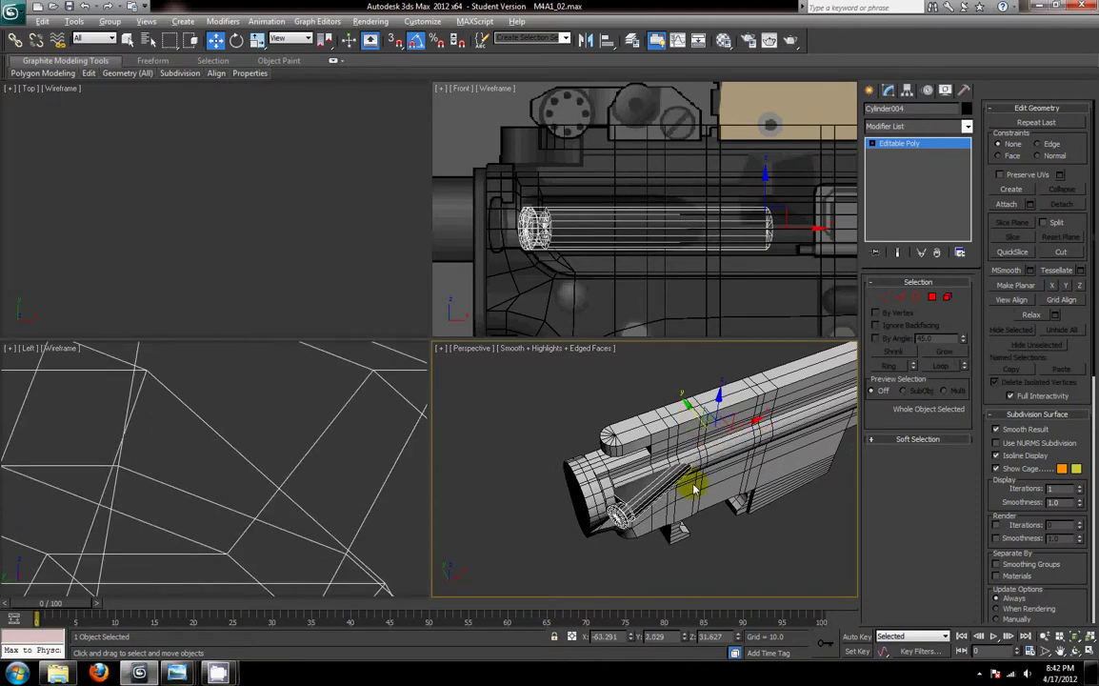
middle_click_drag(696, 488, 662, 346, "alt")
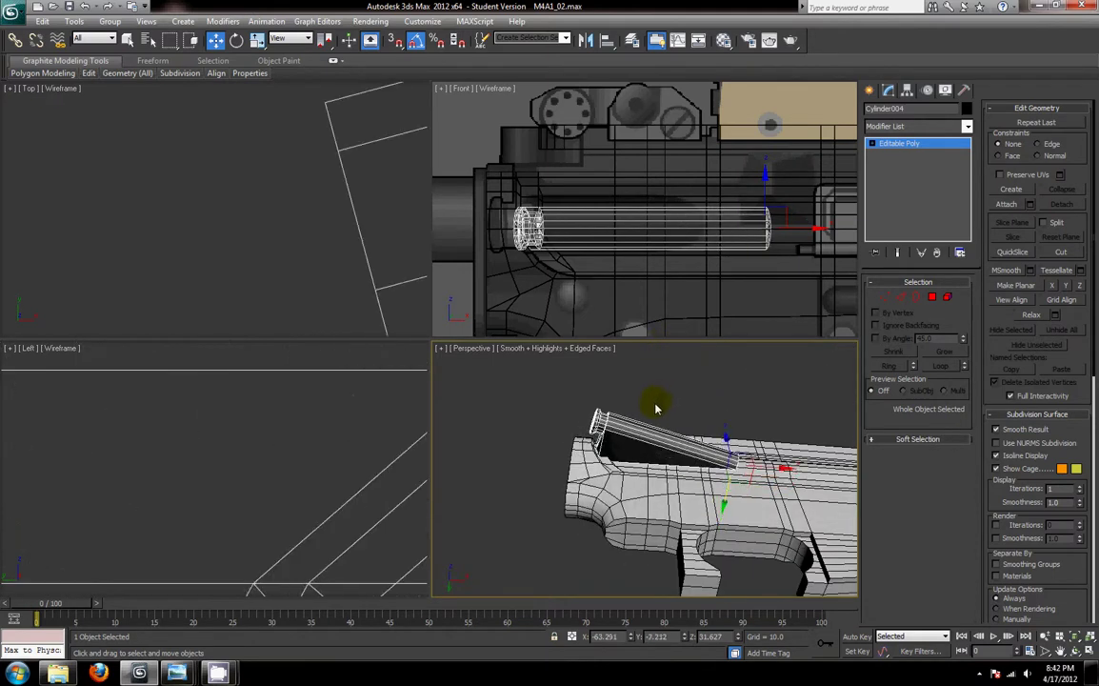
middle_click_drag(655, 408, 664, 445, "alt")
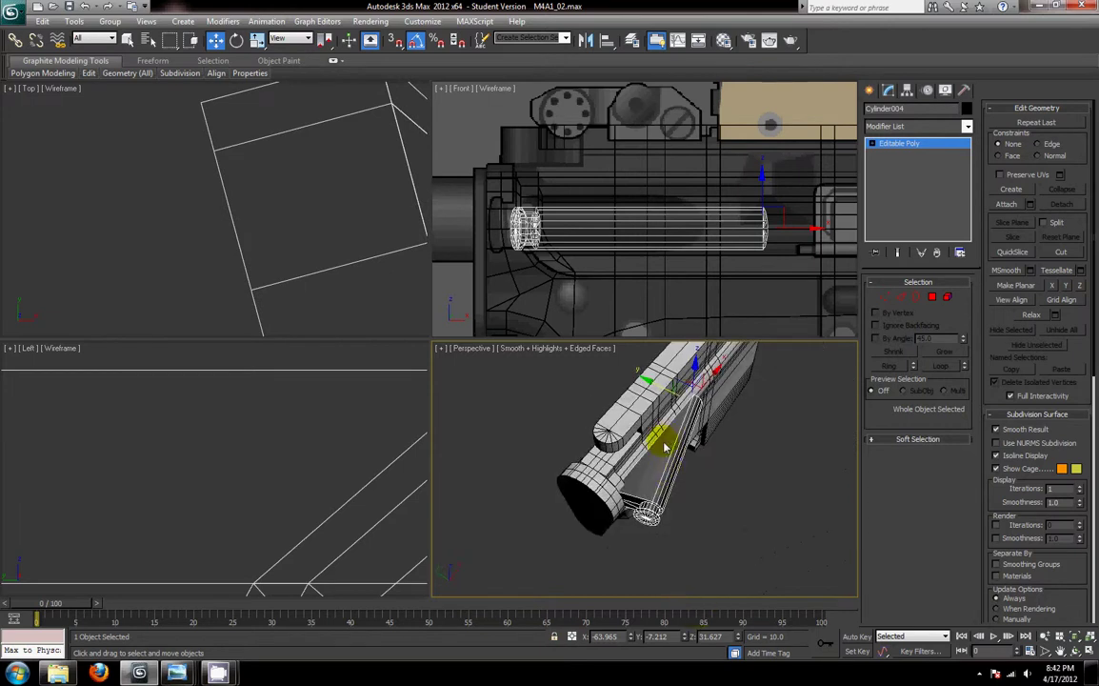
- Rotate the cylinder part further outward and move it to about X -65.3 and Y 0.7, partly sunk into the receiver
key("e")
left_click_drag(661, 430, 647, 389)
key("w")
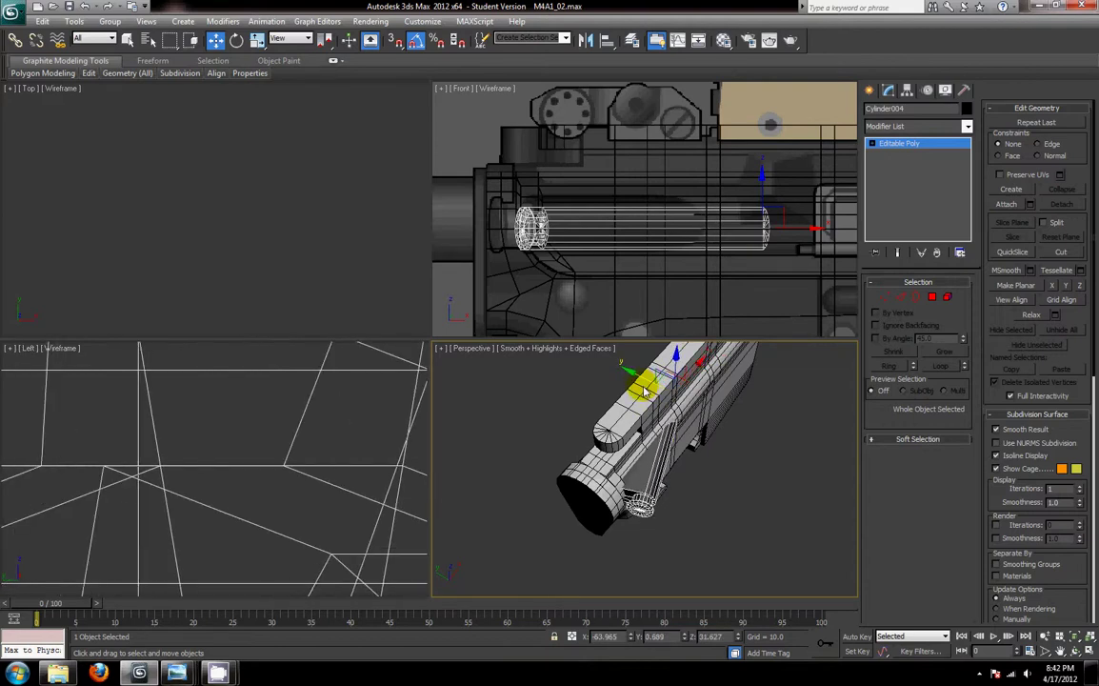
middle_click_drag(655, 426, 674, 469, "alt")
scroll(628, 435, "up", 5)
scroll(671, 441, "down", 2)
left_click_drag(806, 457, 812, 445)
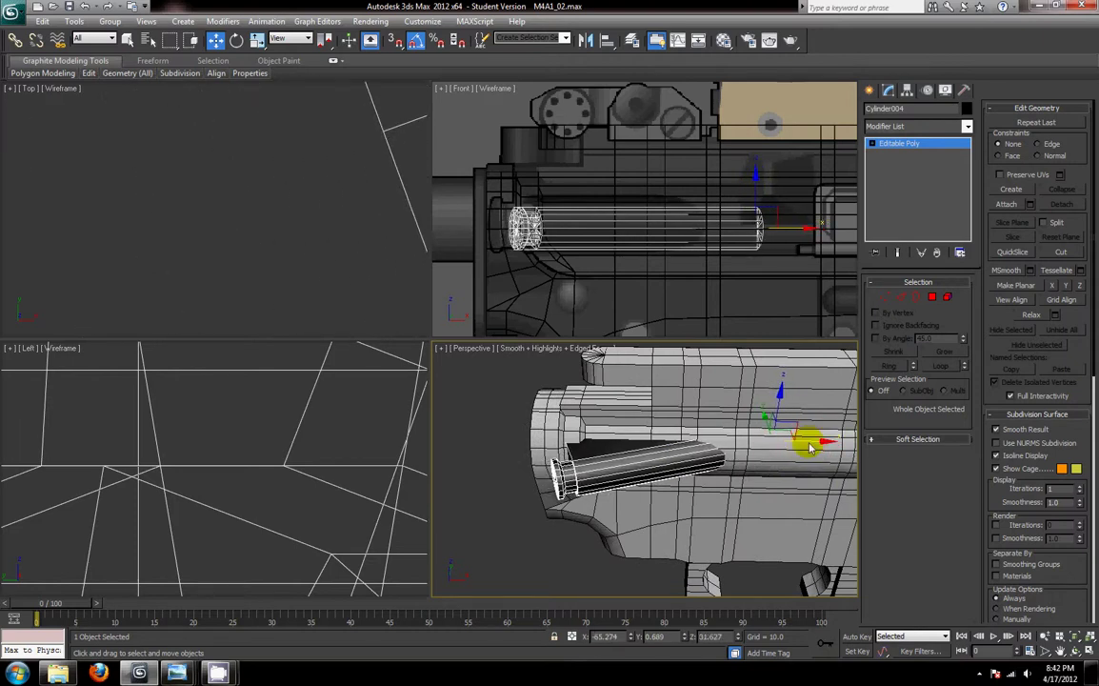
- Slide the lower inner corner vertex at the housing's rear end forward to about X -114.2 using the Edge constraint
middle_click_drag(664, 493, 679, 422, "alt")
scroll(678, 421, "up", 3)
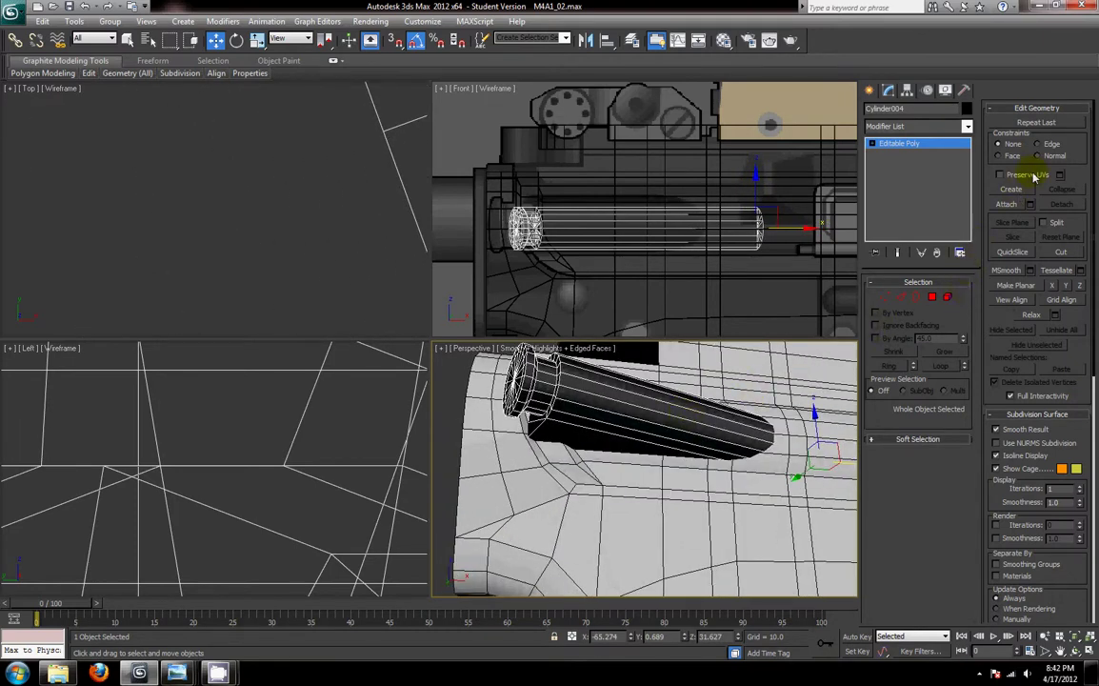
scroll(523, 468, "up", 4)
middle_click_drag(523, 469, 557, 532, "alt")
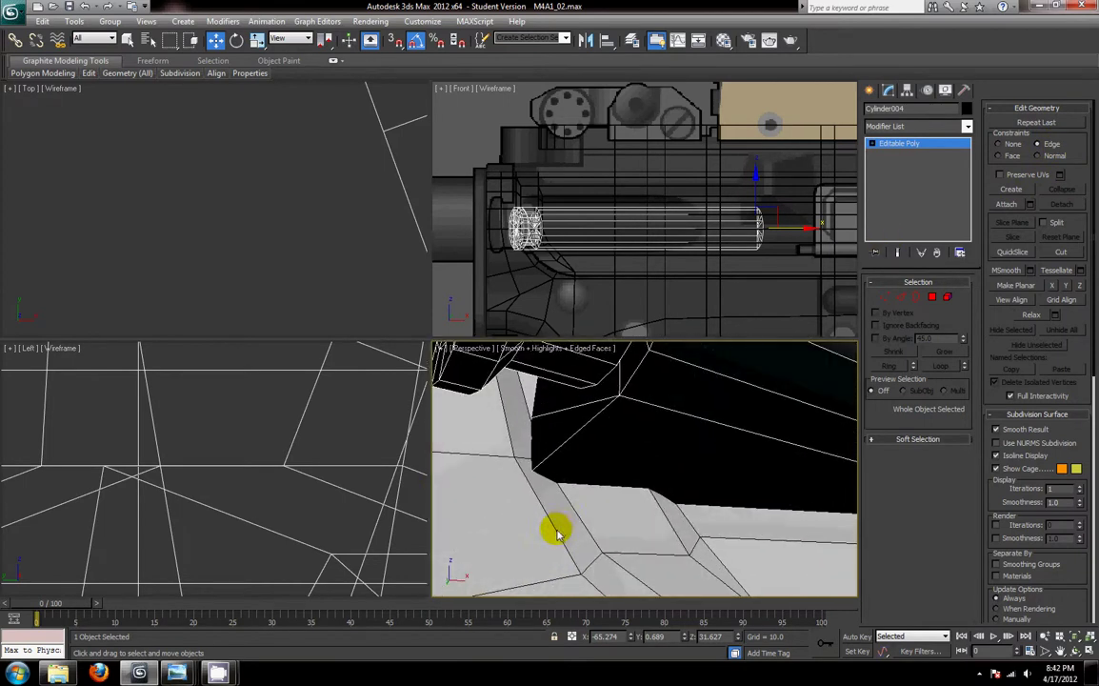
key("F3")
left_click(883, 299)
key("F3")
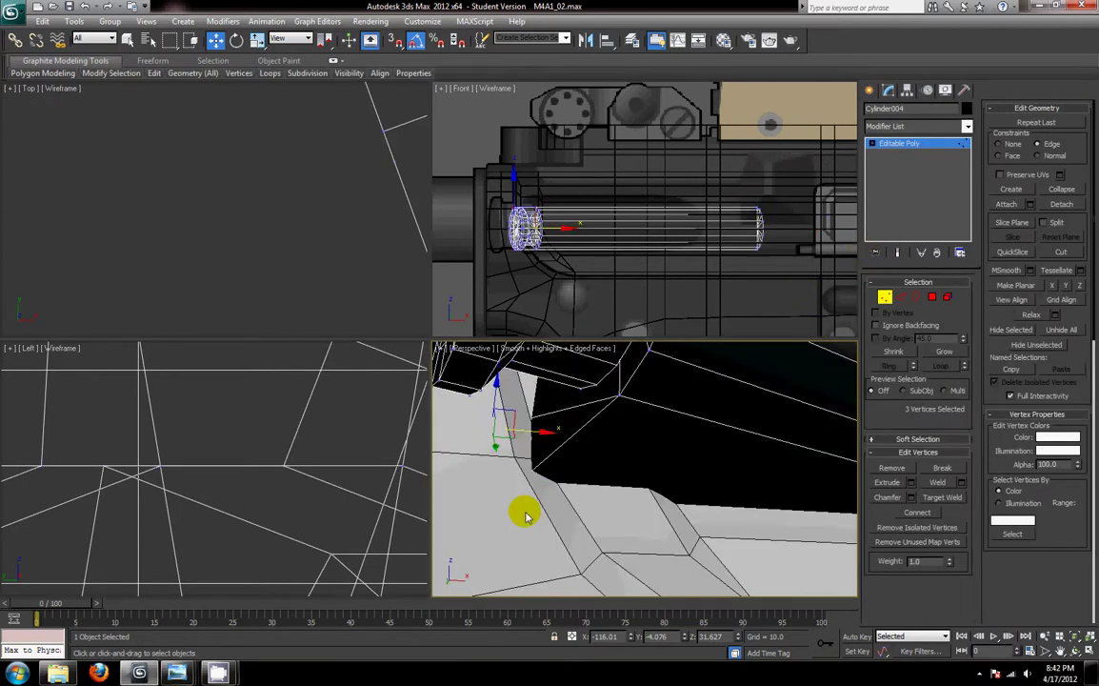
left_click_drag(480, 481, 588, 563)
key("F3")
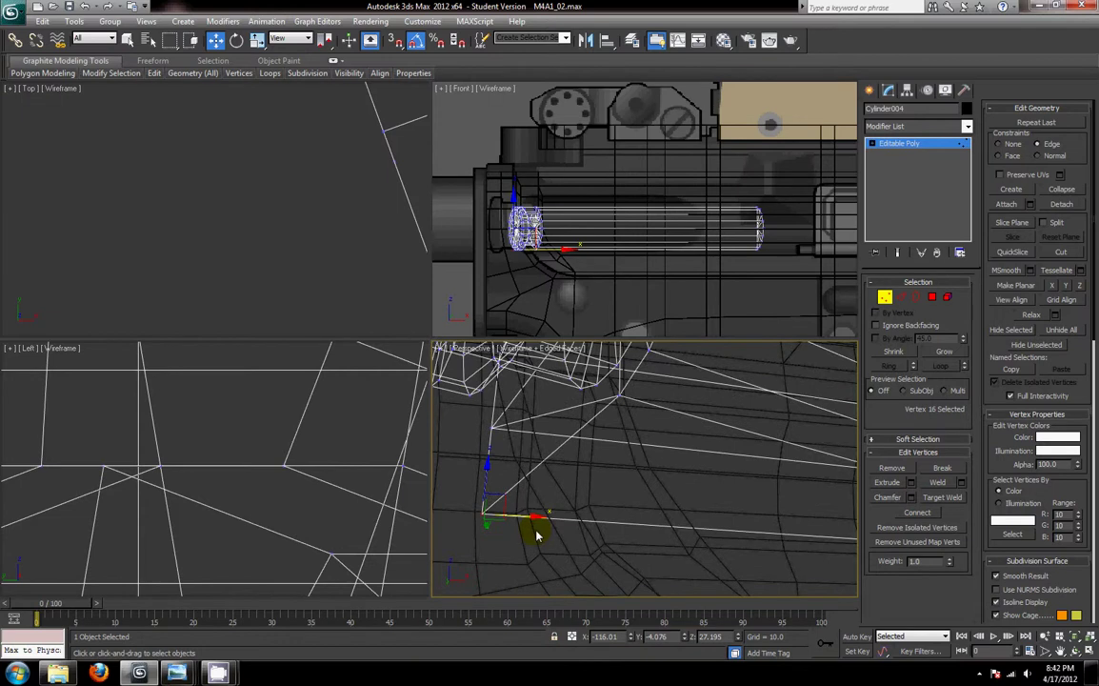
mouse_move(553, 568)
middle_mouse_down("alt")
mouse_move(557, 554)
mouse_move(598, 545)
mouse_move(572, 515)
middle_mouse_up("alt")
key("F3")
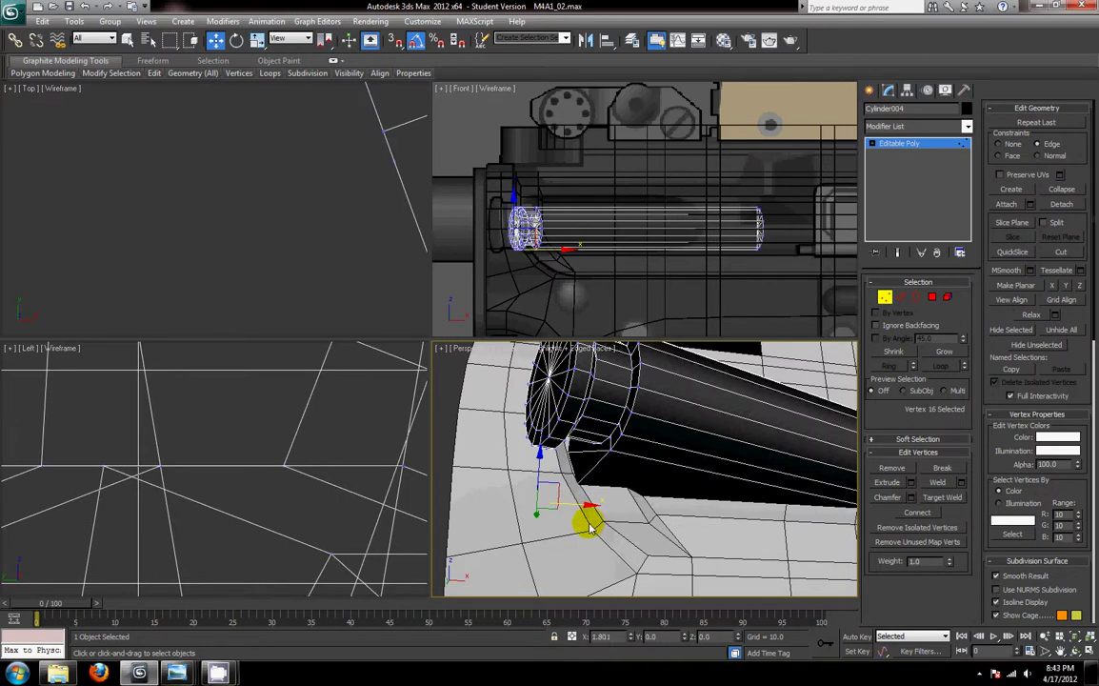
left_click_drag(589, 527, 590, 528)
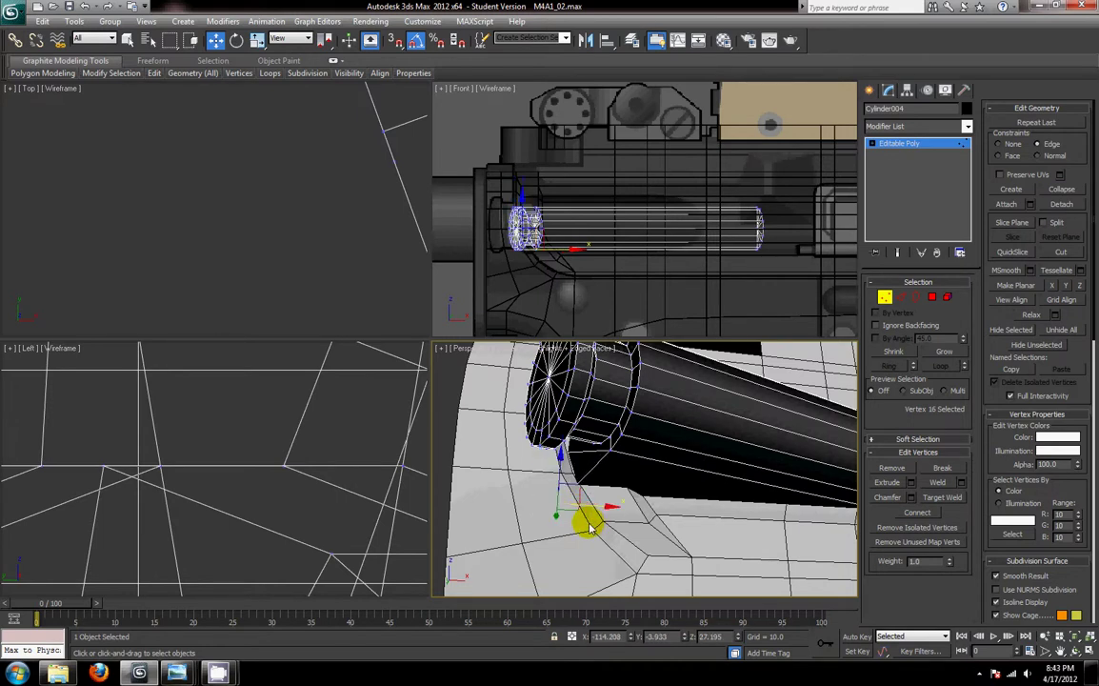
left_click(885, 297)
- Move the whole cylinder part to about X -64.2 and Y 1.1, seating it against the receiver's side
middle_click_drag(572, 410, 778, 495, "alt")
left_click_drag(790, 503, 798, 506)
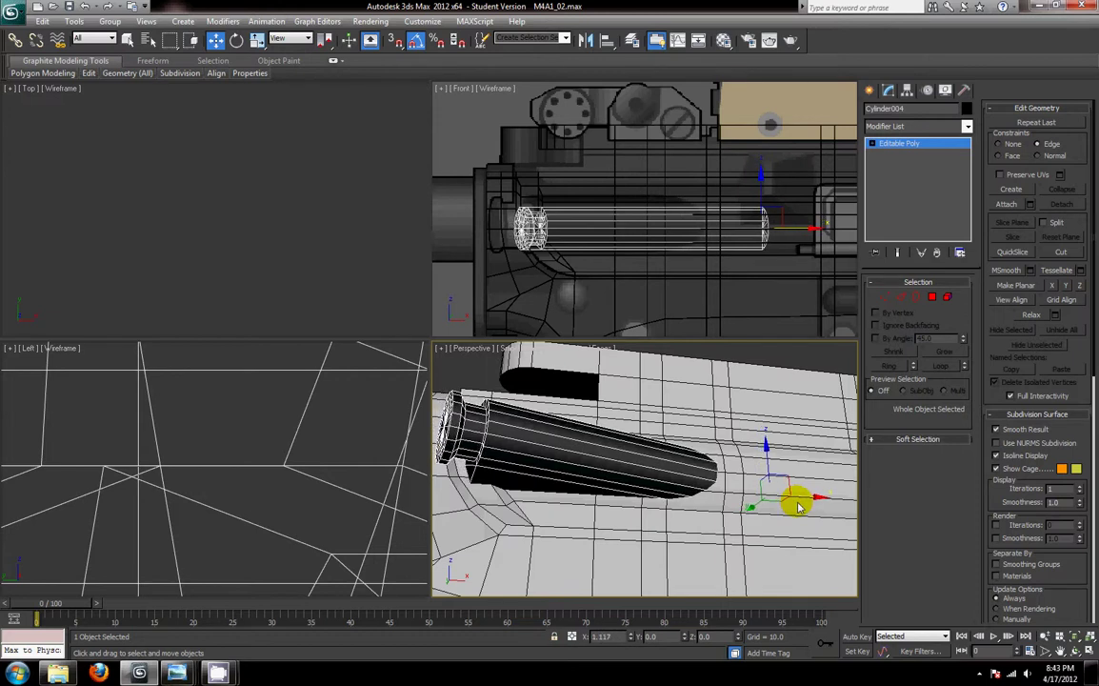
middle_click_drag(511, 472, 612, 495, "alt")
scroll(612, 498, "down", 3)
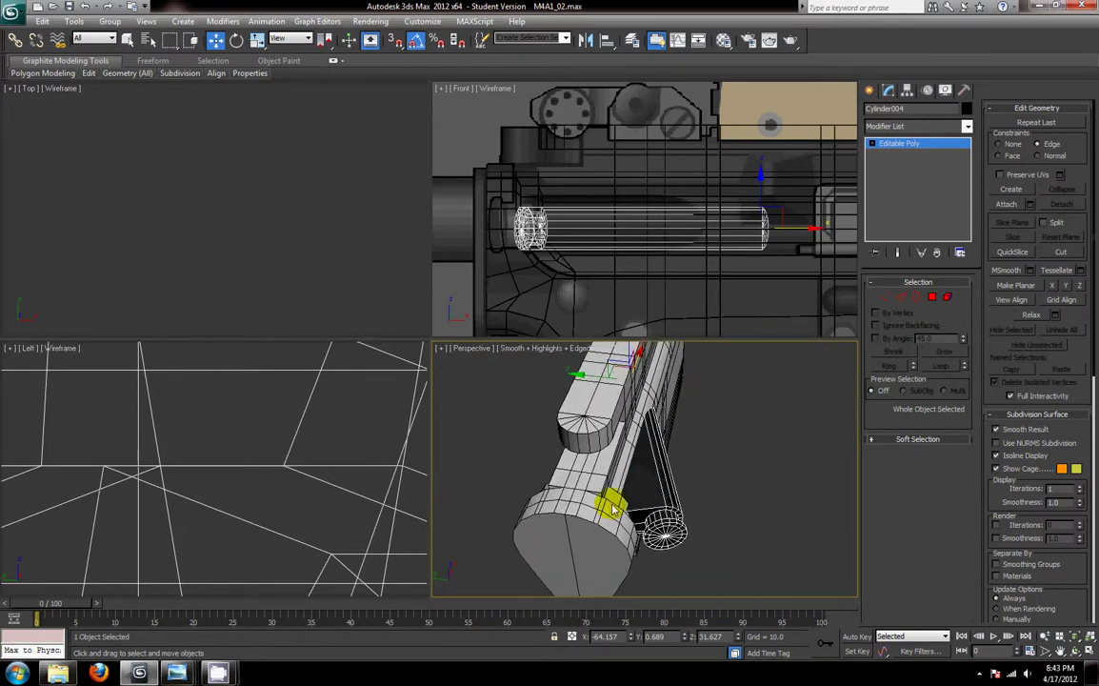
left_click_drag(597, 388, 594, 387)
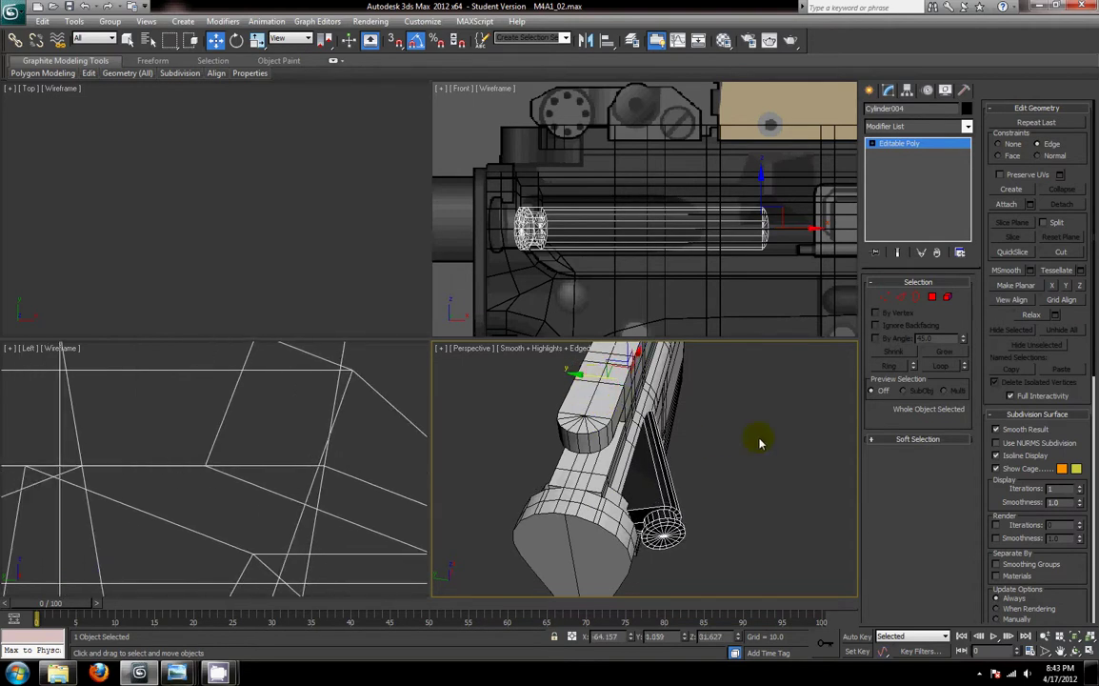
- Show the perspective view full size without edged faces and rename the cylinder part Forward Assist
left_click(792, 434)
middle_click_drag(758, 481, 667, 445, "alt")
key("F4")
scroll(680, 484, "down", 3)
key("alt+w")
left_click(422, 303)
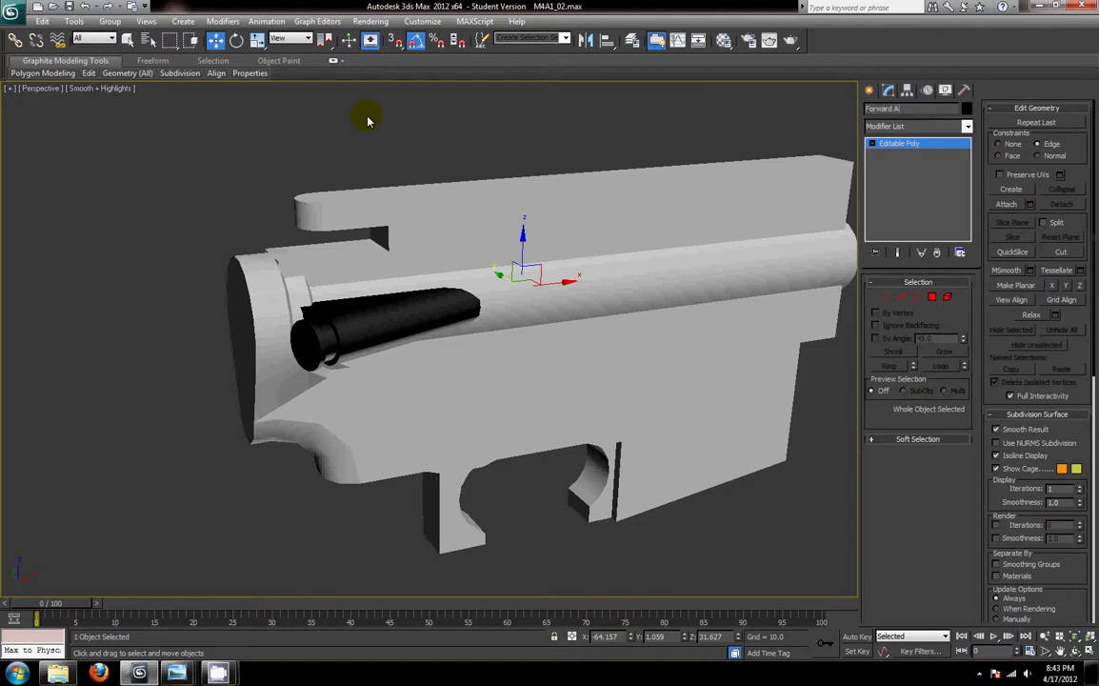
- Assign the grey 02 - Default material to the Forward Assist part
left_click(179, 272)
left_click(376, 328)
key("m")
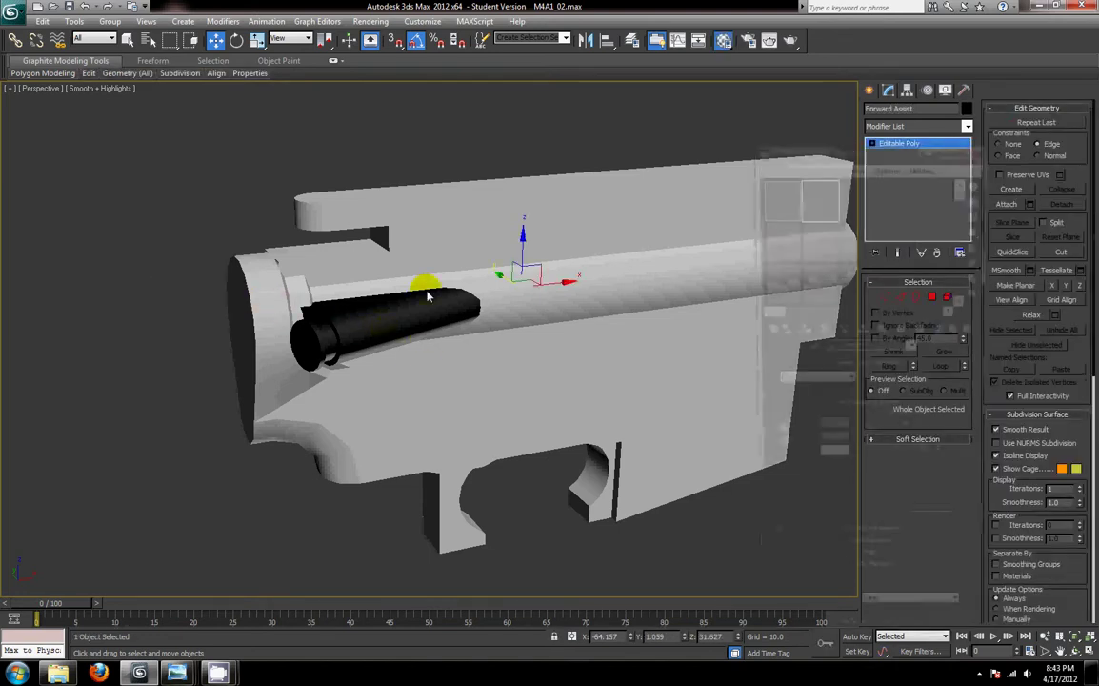
left_click(800, 332)
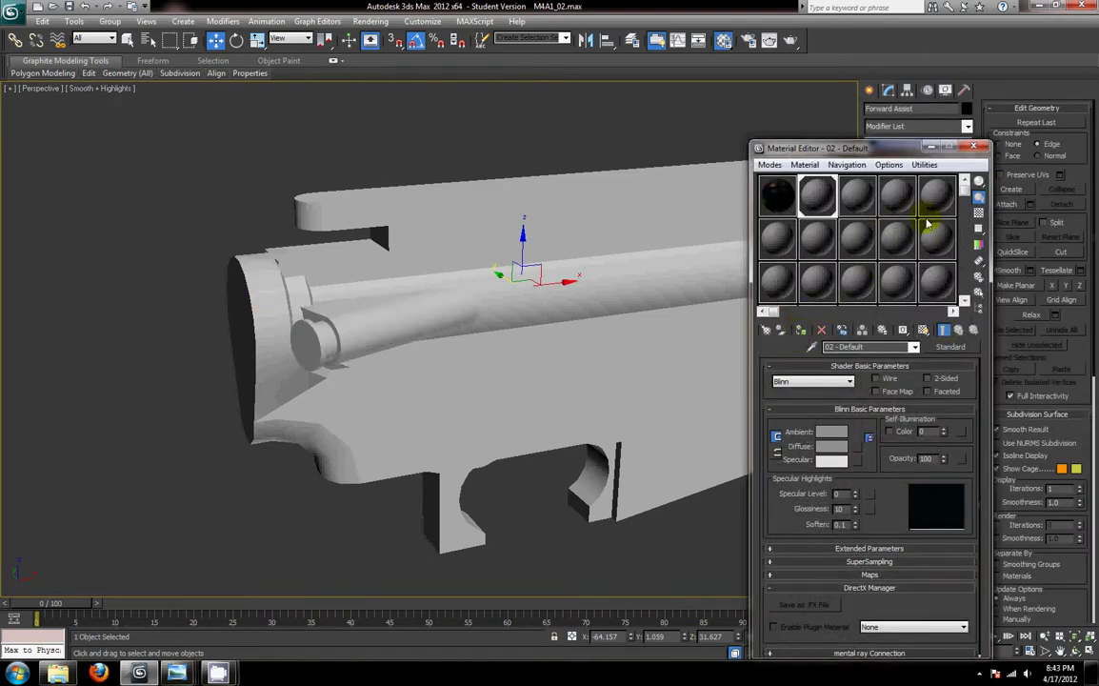
left_click(972, 145)
- Examine the receiver with its forward assist from several angles, comparing plain shading with edged faces
left_click(695, 515)
key("F4")
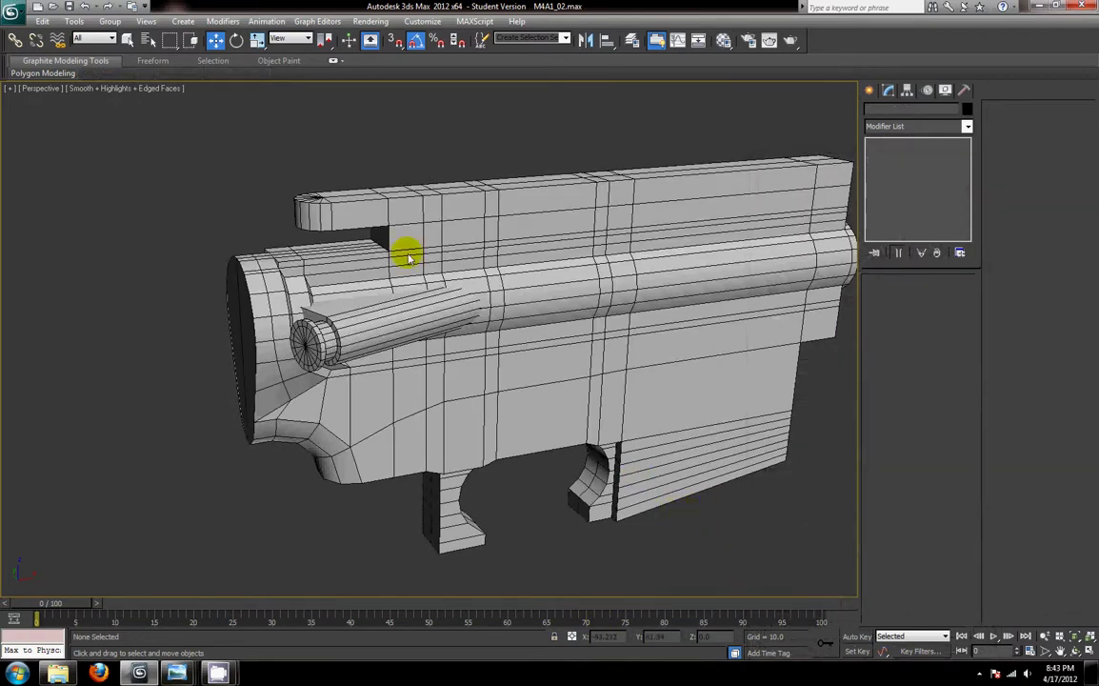
key("F4")
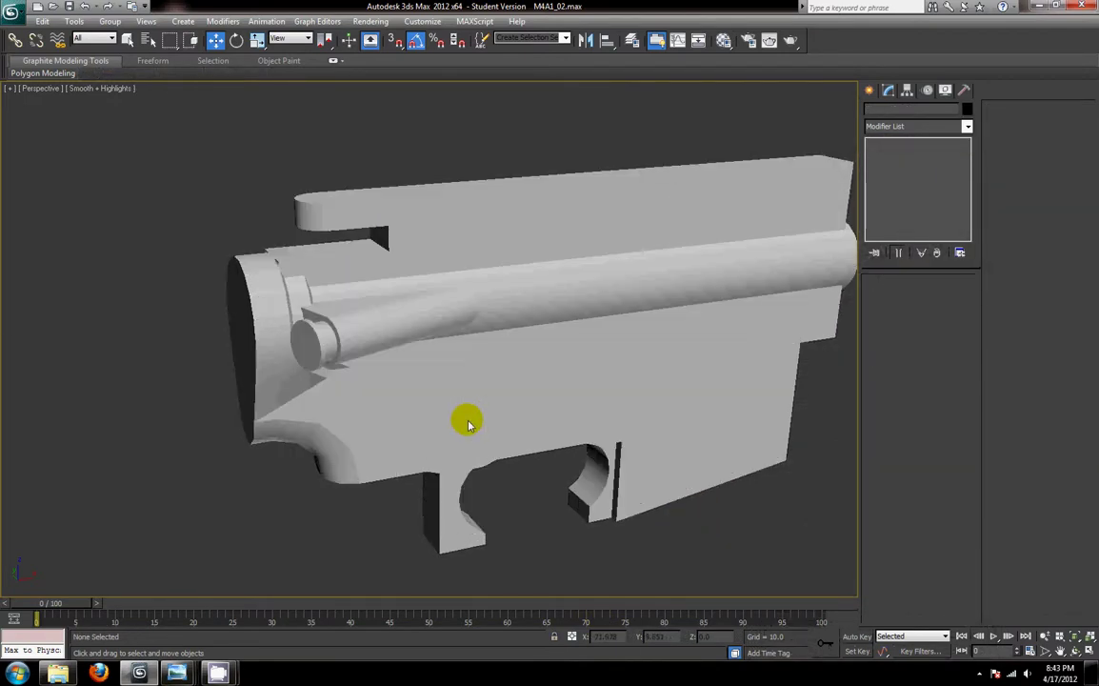
key("F4")
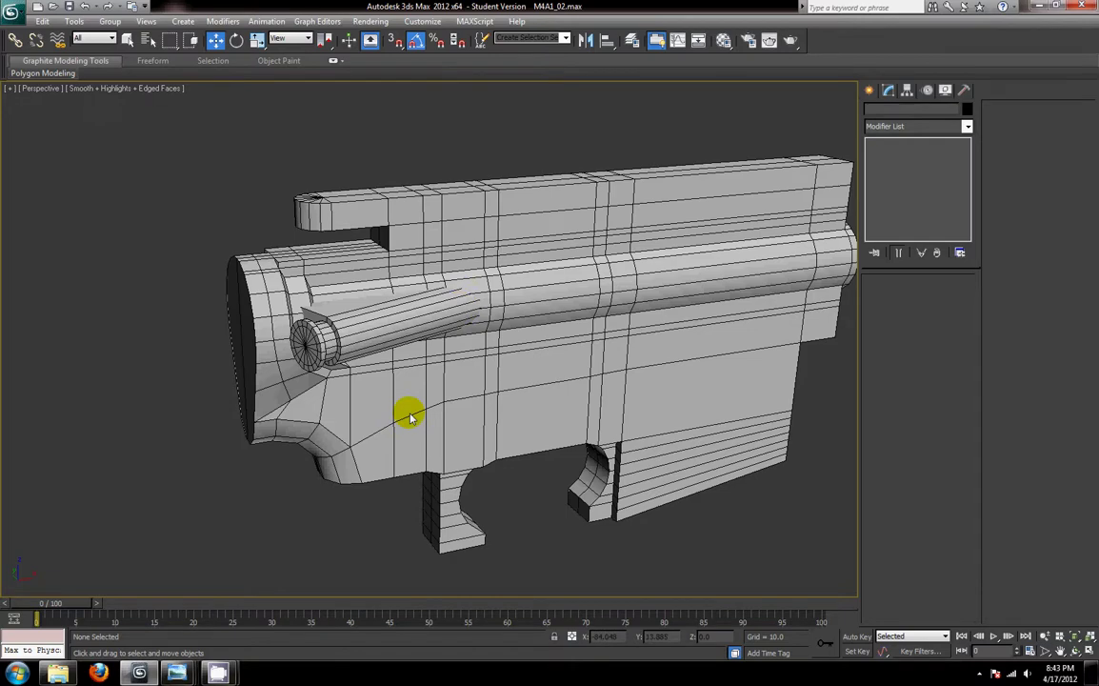
middle_click_drag(412, 413, 301, 404, "alt")
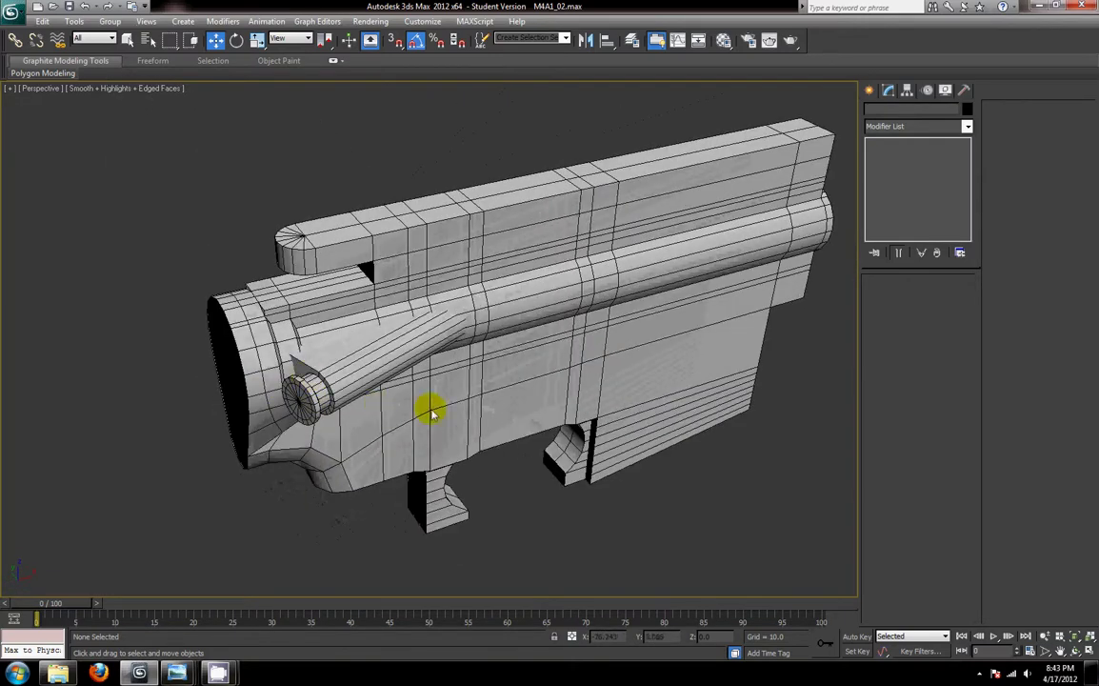
middle_click_drag(431, 411, 523, 366, "alt")
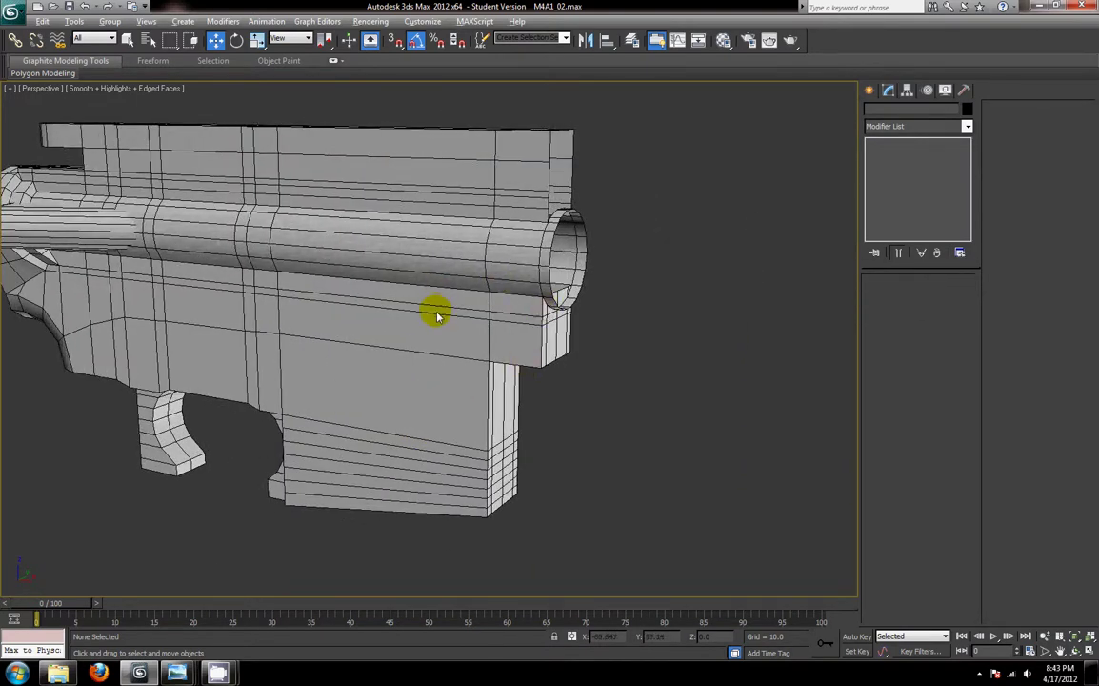
middle_click_drag(437, 316, 490, 304, "alt")
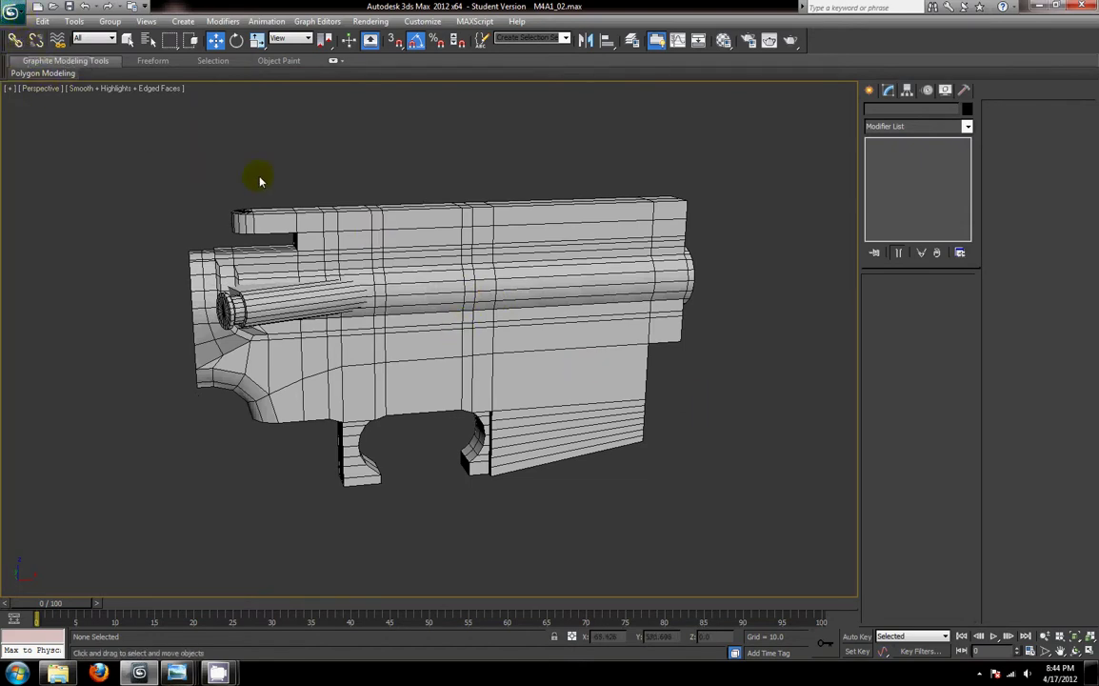
- Unhide all the other rifle parts around the receiver and open the scene's file commands
left_click(12, 12)
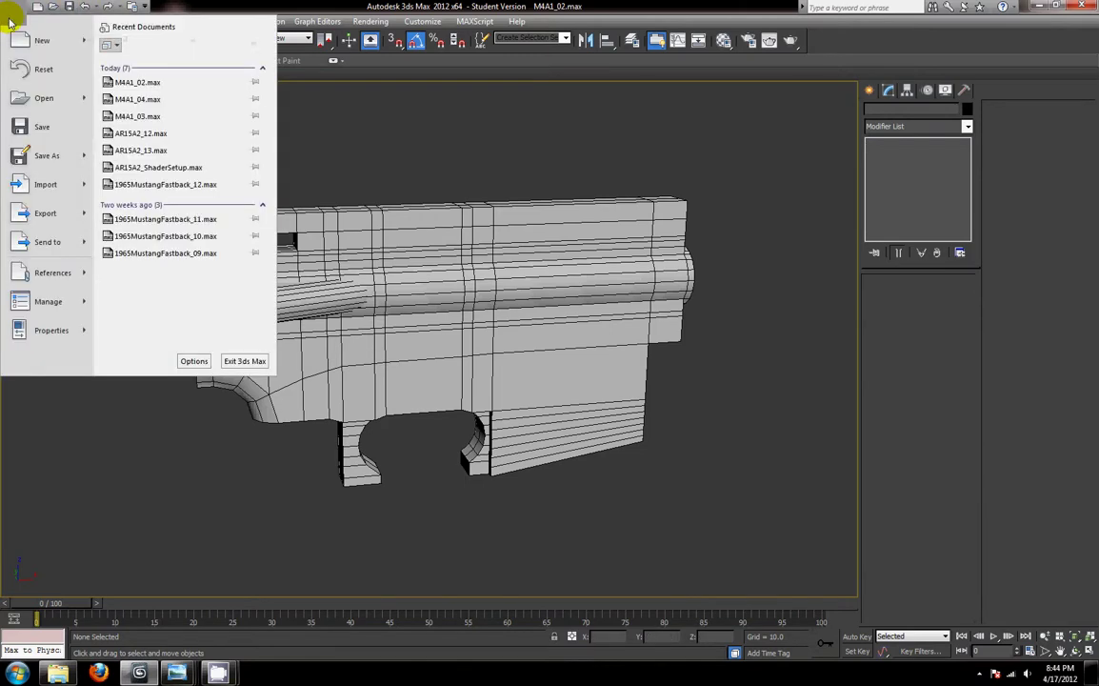
left_click(390, 125)
right_click(462, 139)
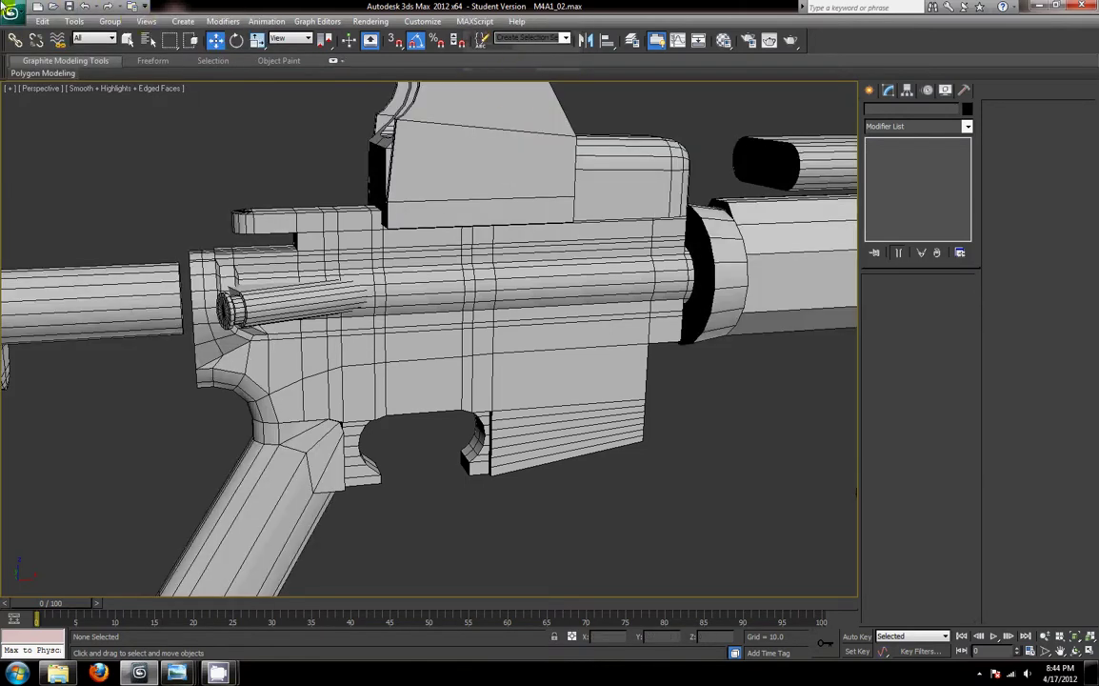
left_click(11, 12)
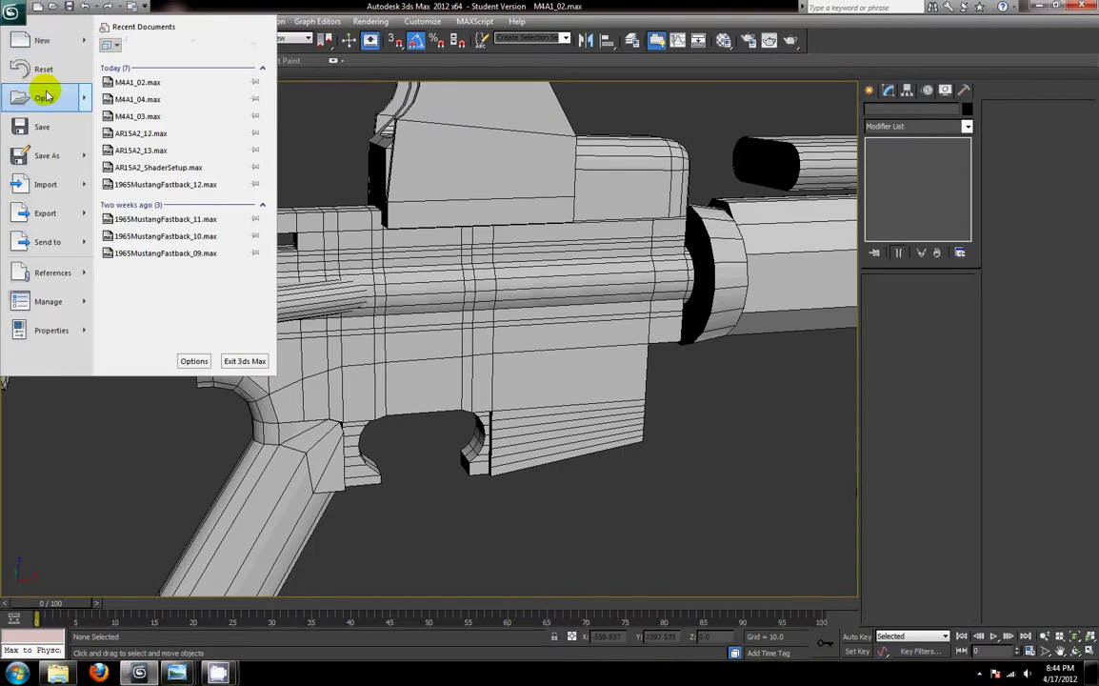